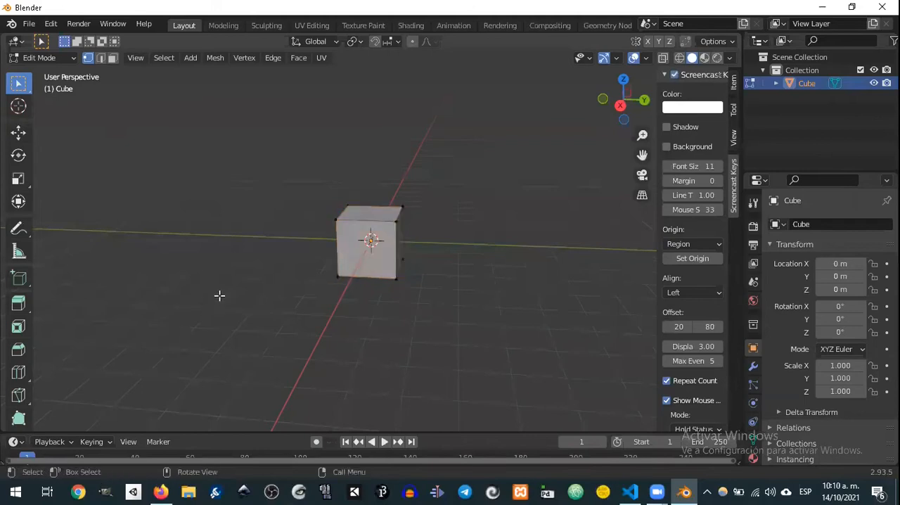
Step: Switch the cube to Object Mode and return it to Edit Mode
right_click(277, 247)
key(Tab)
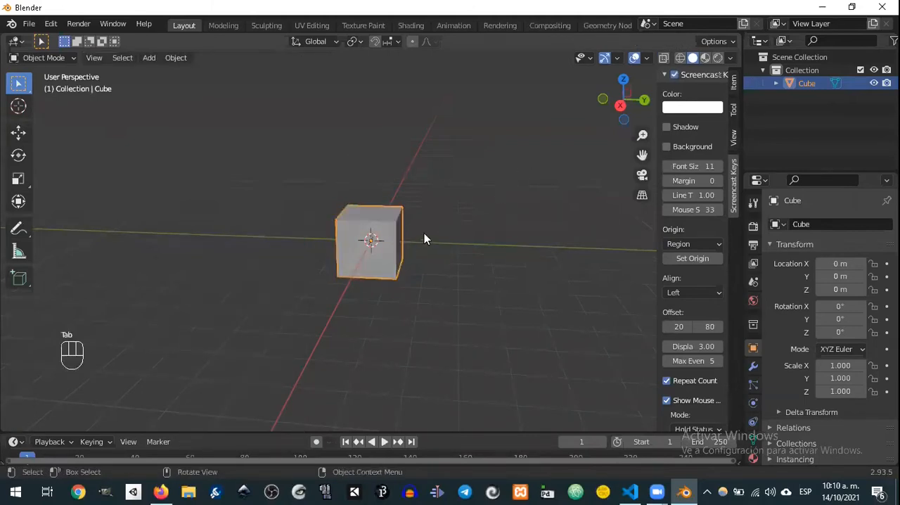
key(Tab)
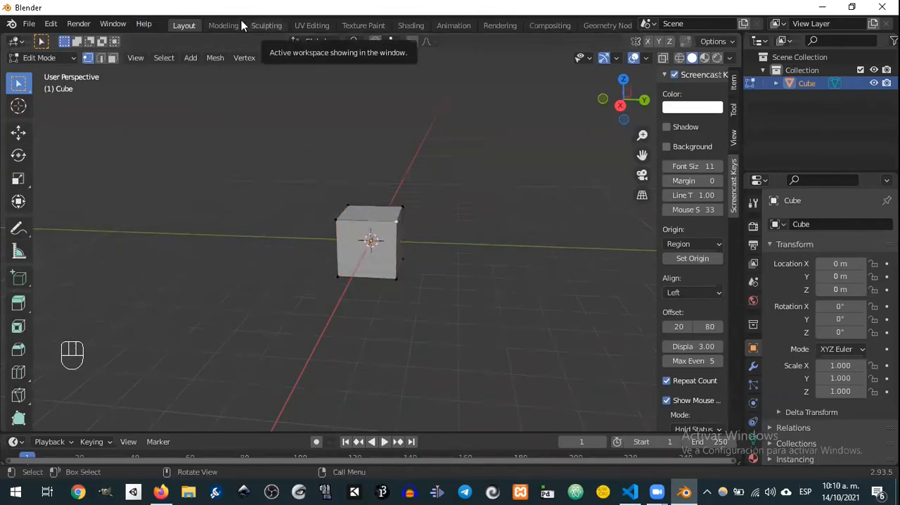
click(302, 89)
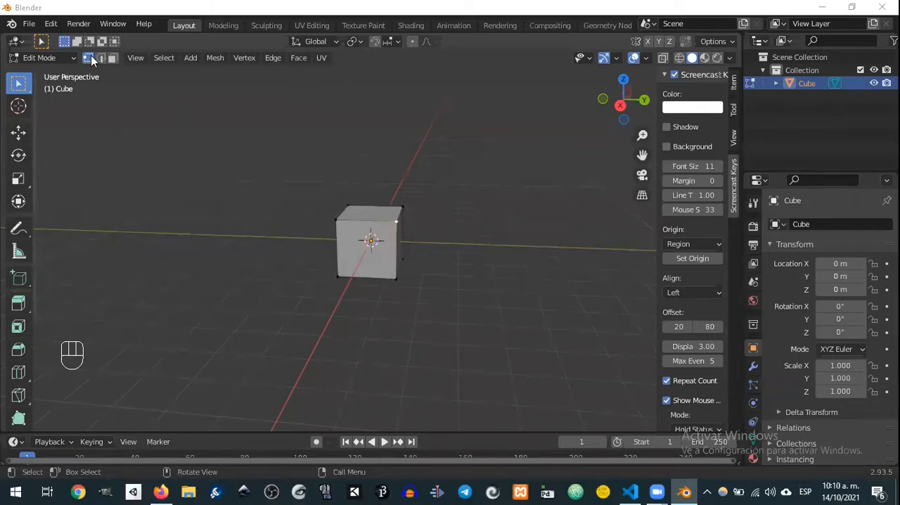
middle_drag(369, 212, 352, 200)
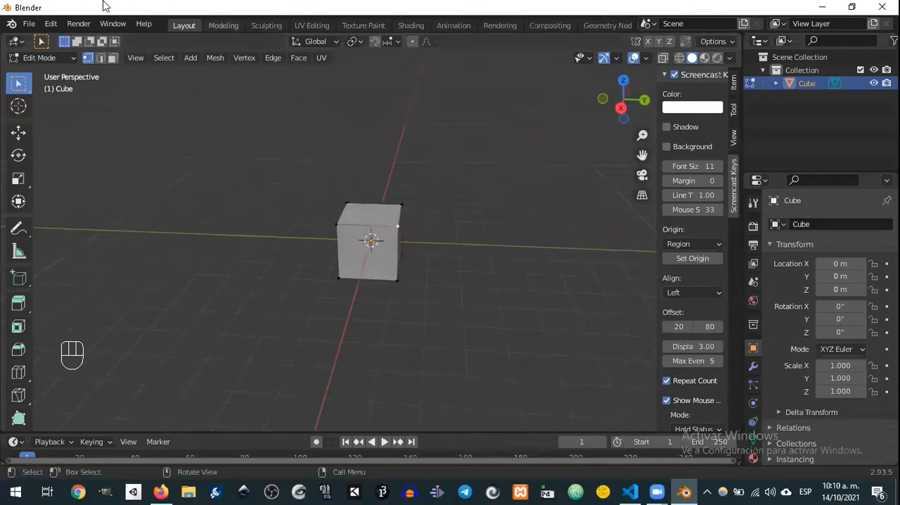
Step: Try moving one of the cube's vertical edges in edge selection mode
key(2)
click(404, 245)
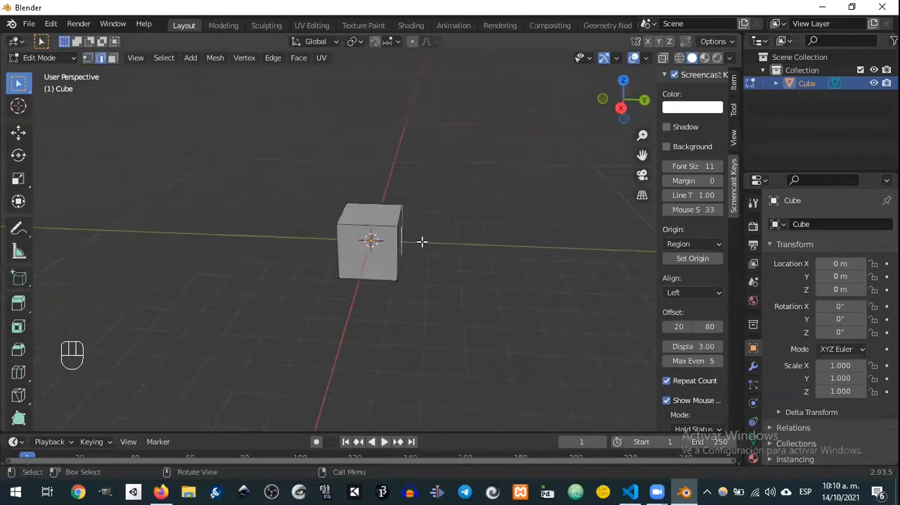
key(g)
right_click(508, 135)
Step: Try moving the cube's front face in face selection mode
click(112, 57)
click(369, 239)
key(g)
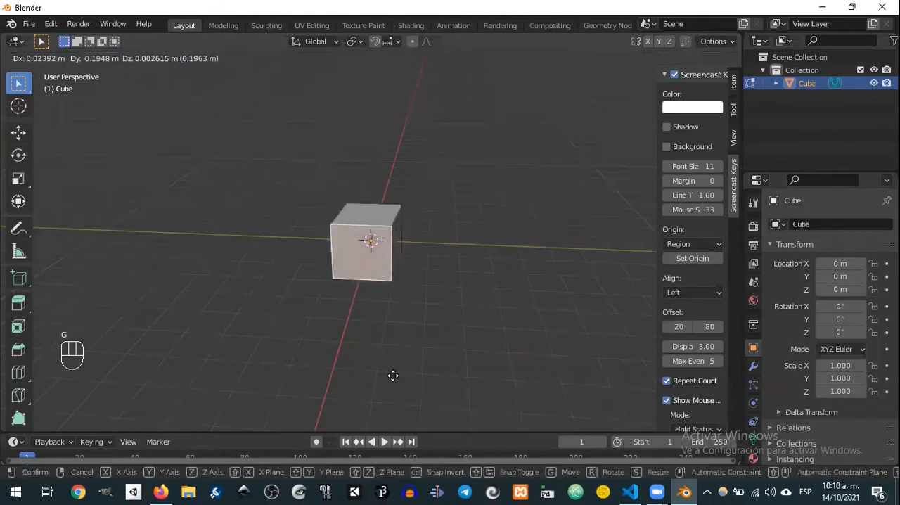
right_click(173, 115)
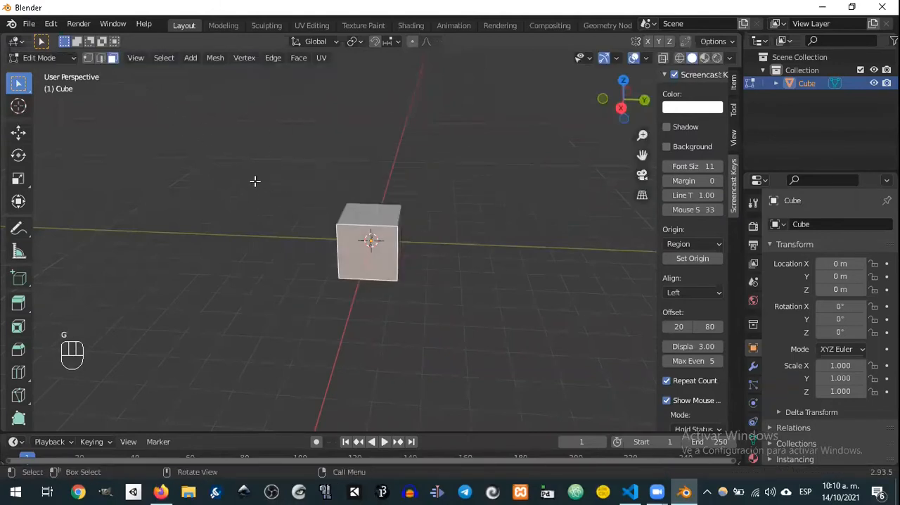
Step: Cycle through the vertex, edge and face selection modes, picking a corner and a vertical front edge of the cube
click(87, 58)
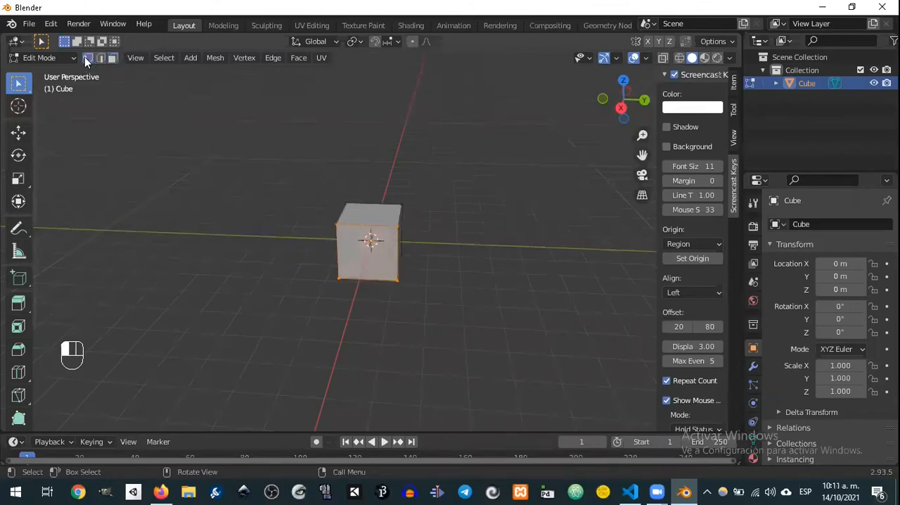
click(331, 220)
click(101, 57)
click(398, 234)
right_click(477, 270)
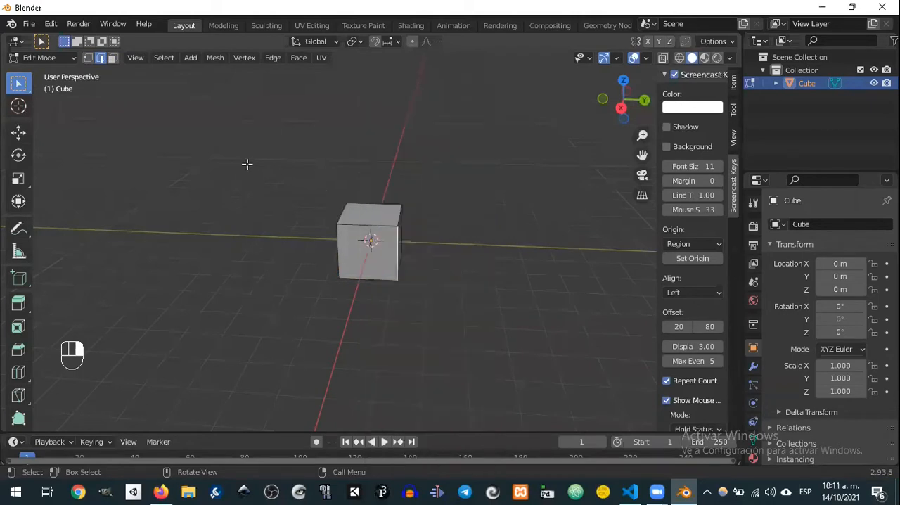
mouse_move(368, 187)
middle_down()
mouse_move(269, 189)
mouse_move(344, 204)
mouse_move(369, 192)
middle_up()
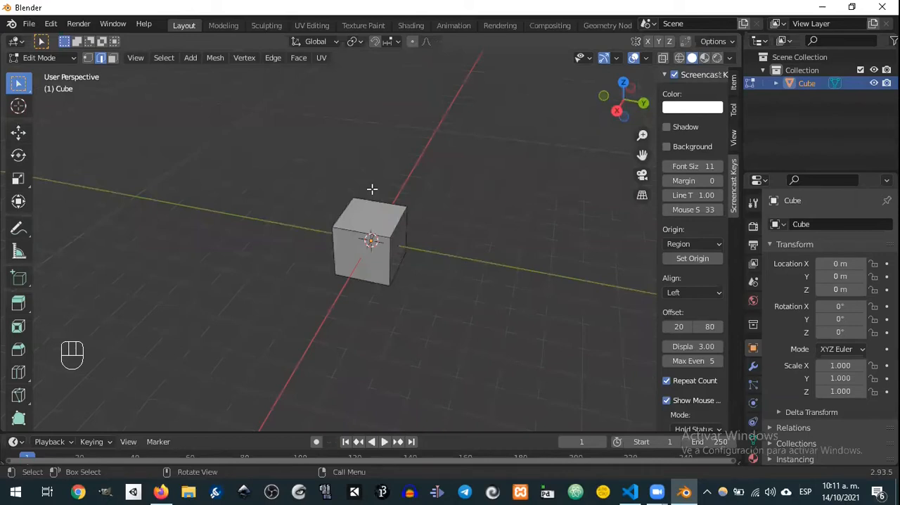
mouse_move(413, 180)
middle_down()
mouse_move(329, 150)
mouse_move(388, 176)
mouse_move(427, 175)
middle_up()
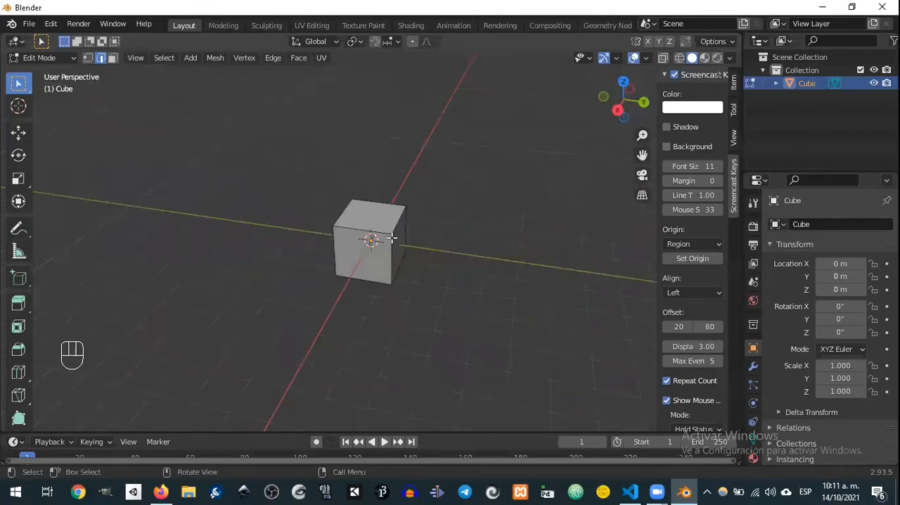
key(1)
key(2)
key(3)
key(2)
key(1)
key(2)
key(3)
key(1)
Step: In face selection mode, move the cube's top face up about 4.3 m along the Z axis
key(3)
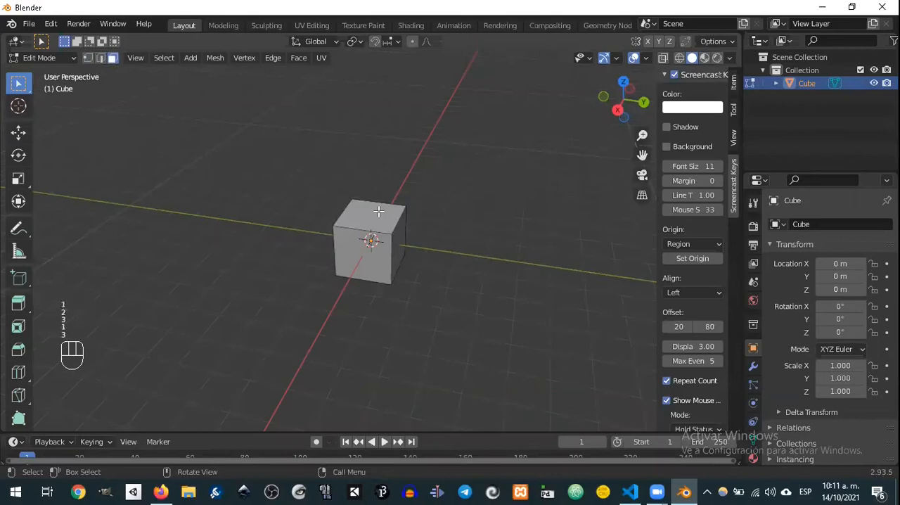
click(377, 211)
middle_drag(424, 224, 448, 185)
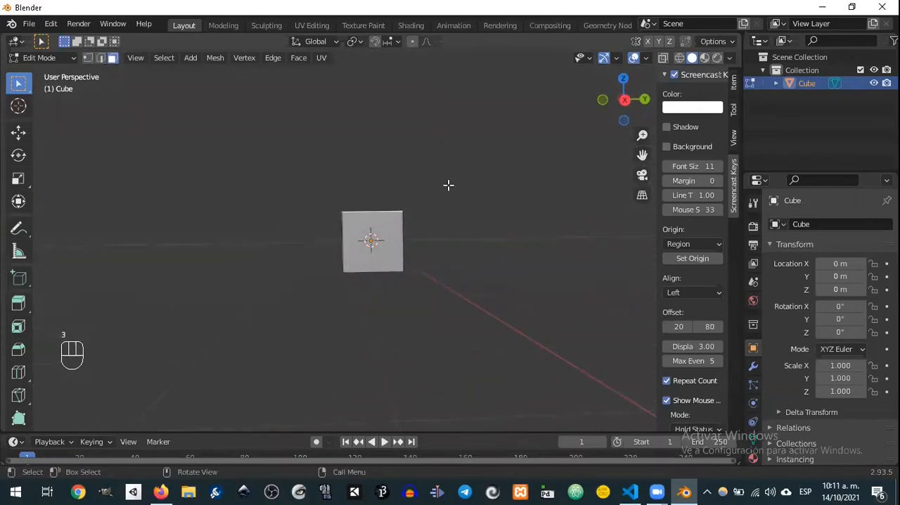
key(g)
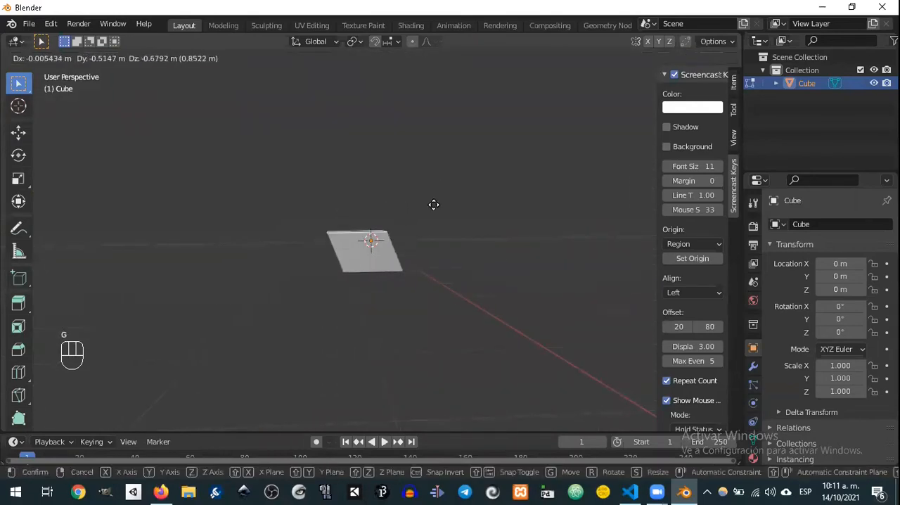
key(z)
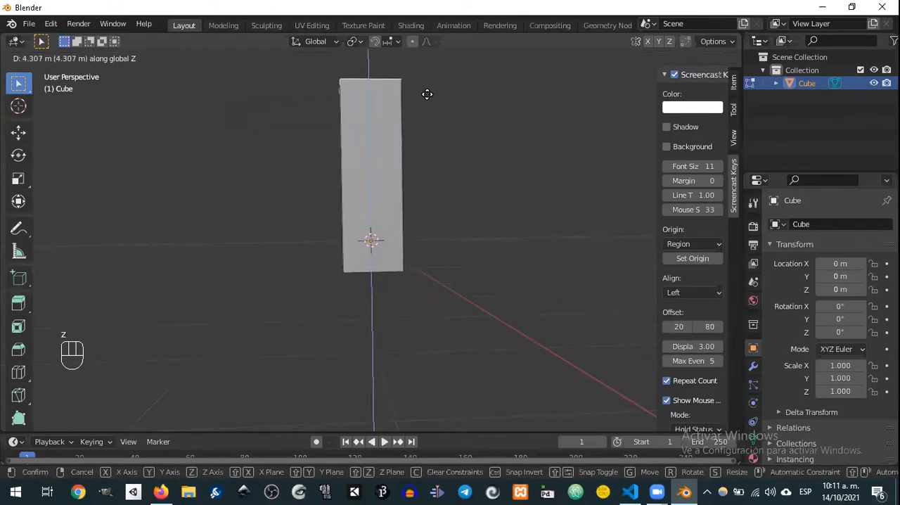
click(434, 93)
middle_drag(434, 94, 404, 157)
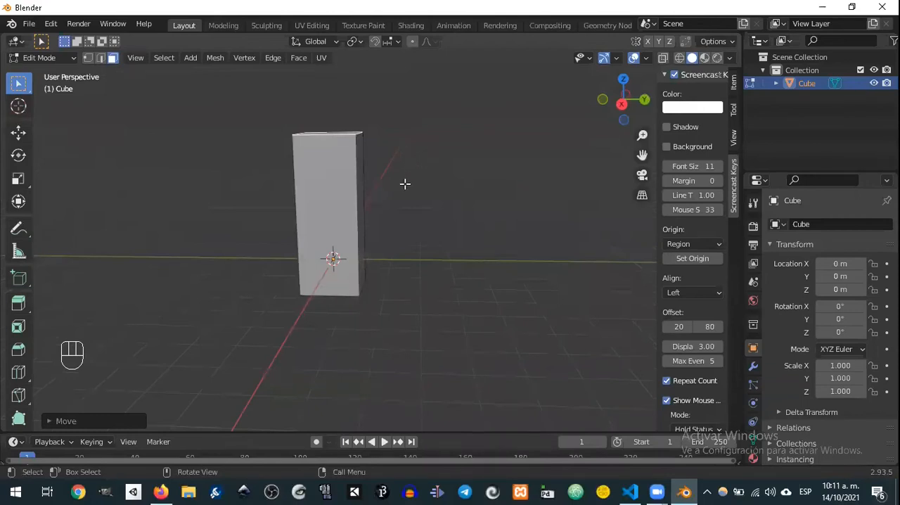
Step: Add a single horizontal loop cut around the tall block and slide it down by a factor of about 0.52
key(ctrl+r)
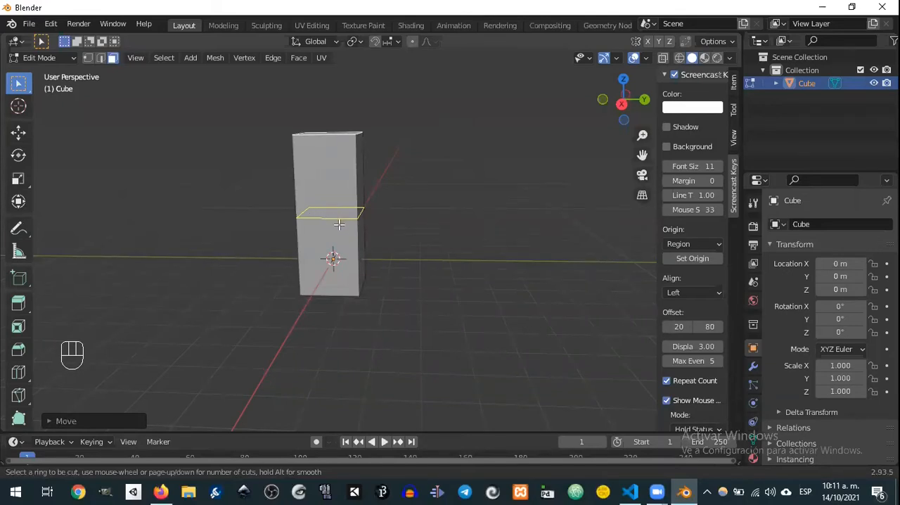
scroll(339, 224, up, 12)
scroll(344, 214, down, 12)
scroll(351, 211, up, 6)
scroll(351, 210, down, 6)
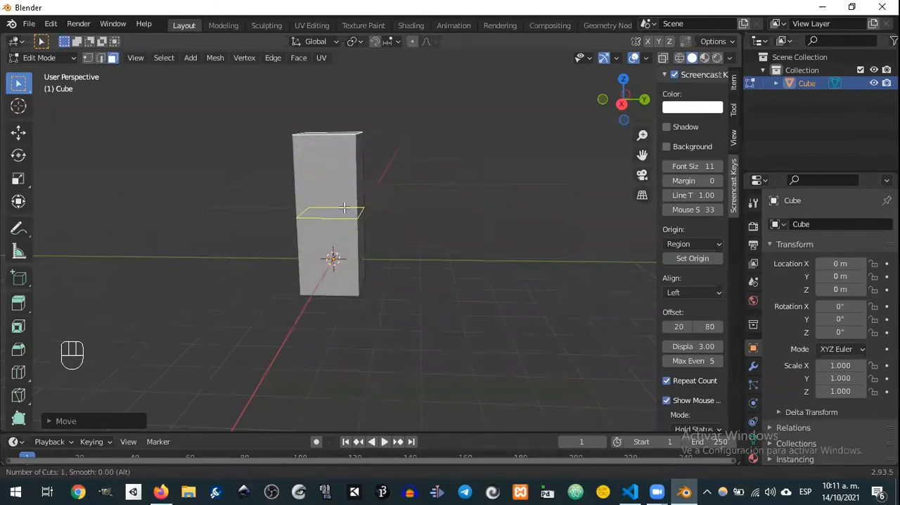
click(344, 208)
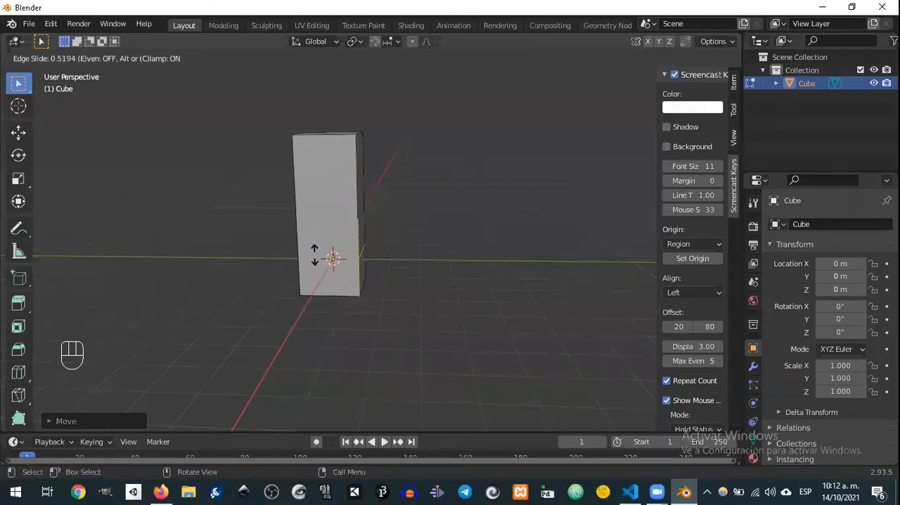
click(317, 253)
Step: Add a second horizontal loop cut to the upper section and slide it down by about 0.93, close above the first
key(ctrl+r)
click(340, 213)
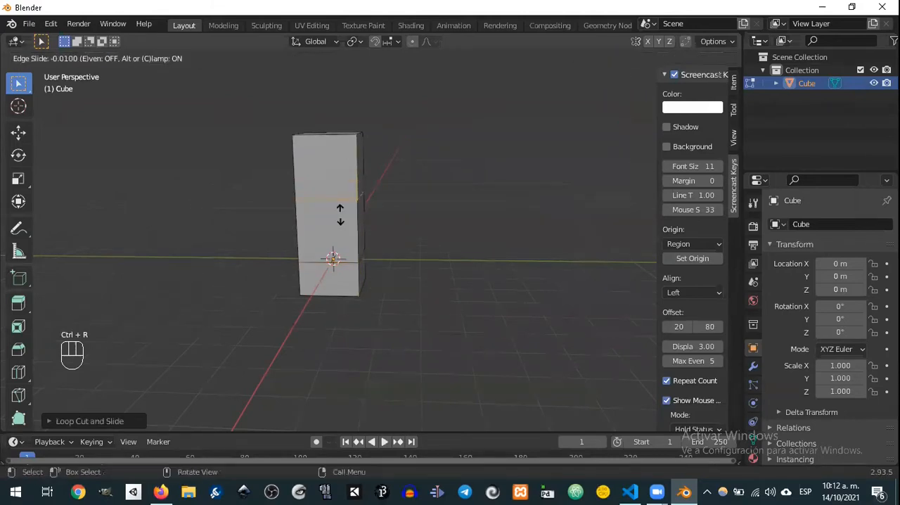
click(342, 277)
middle_drag(342, 276, 380, 263)
scroll(353, 282, up, 3)
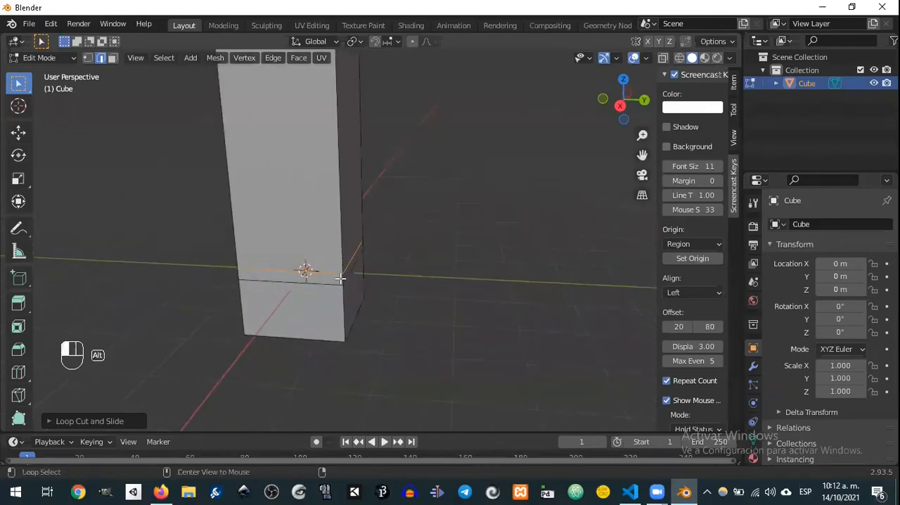
Step: Select the thin face loop between the two cuts and extrude it outward along its normals by about 0.05 m
alt+click(342, 279)
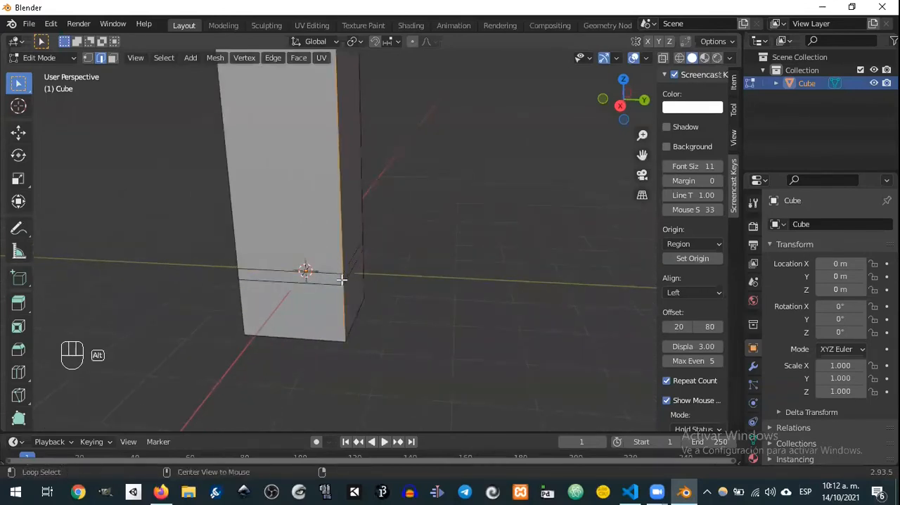
key(3)
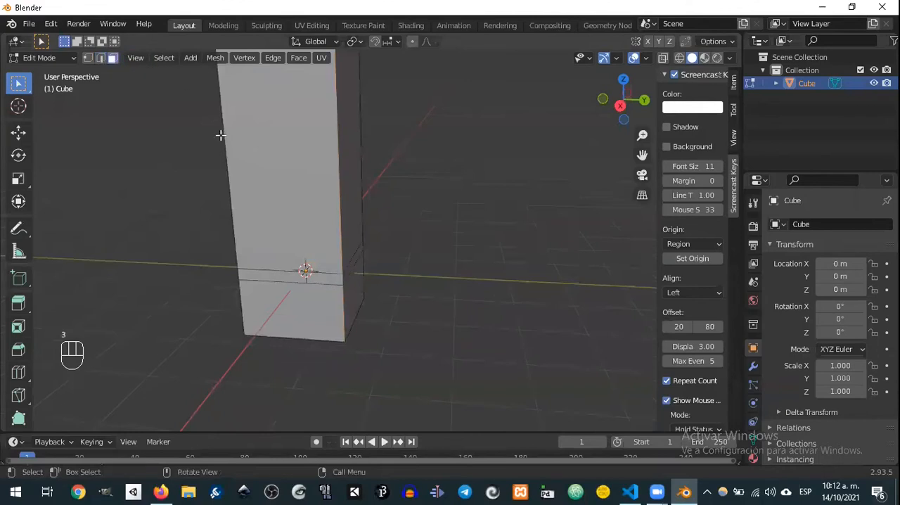
alt+click(348, 280)
mouse_move(350, 278)
middle_down()
mouse_move(366, 272)
mouse_move(359, 268)
middle_up()
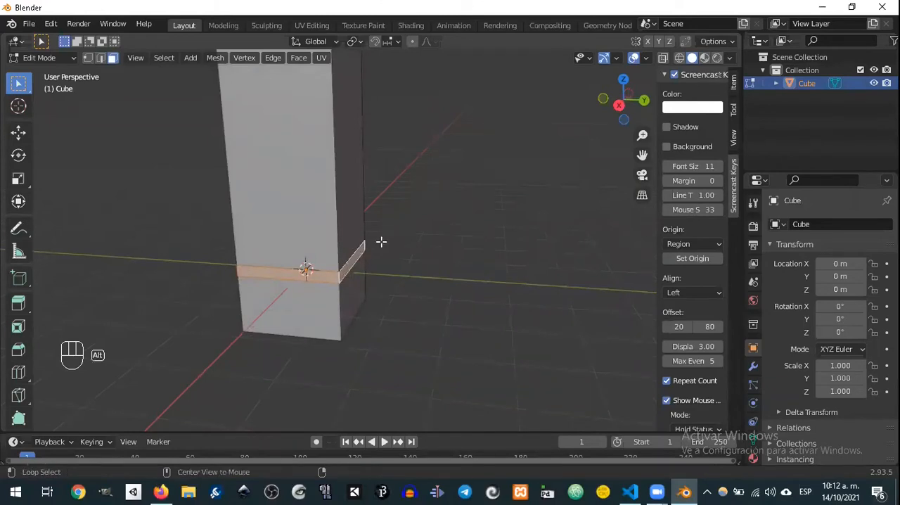
key(alt+e)
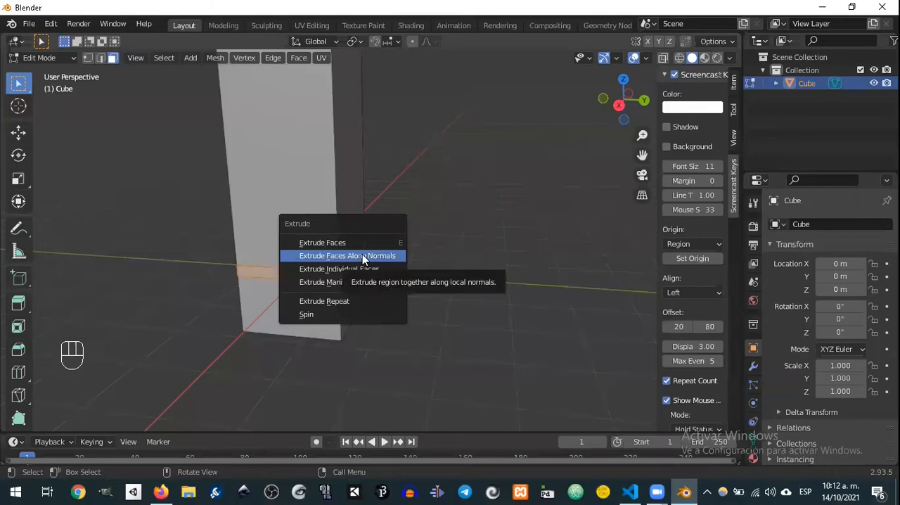
click(363, 255)
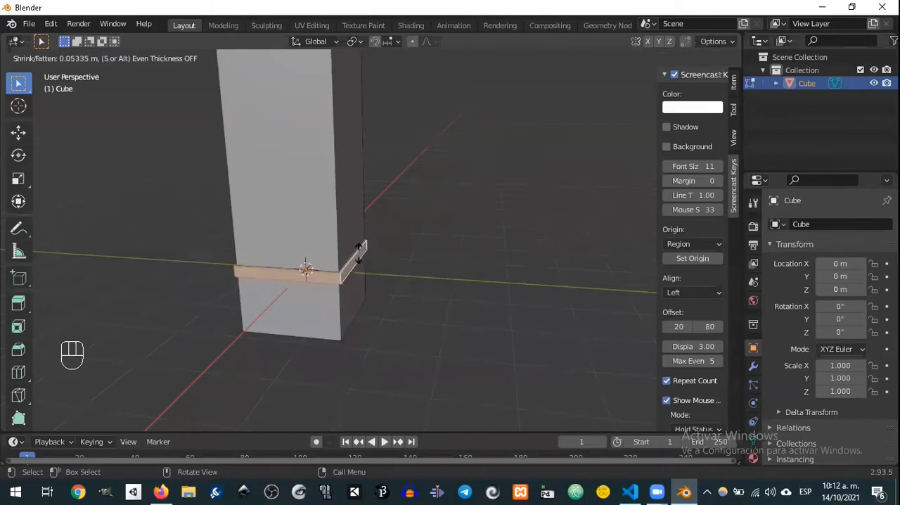
Step: Extrude the front face of the raised band forward about 1.4 m to form a flat ledge
click(305, 269)
middle_drag(307, 267, 345, 263)
key(e)
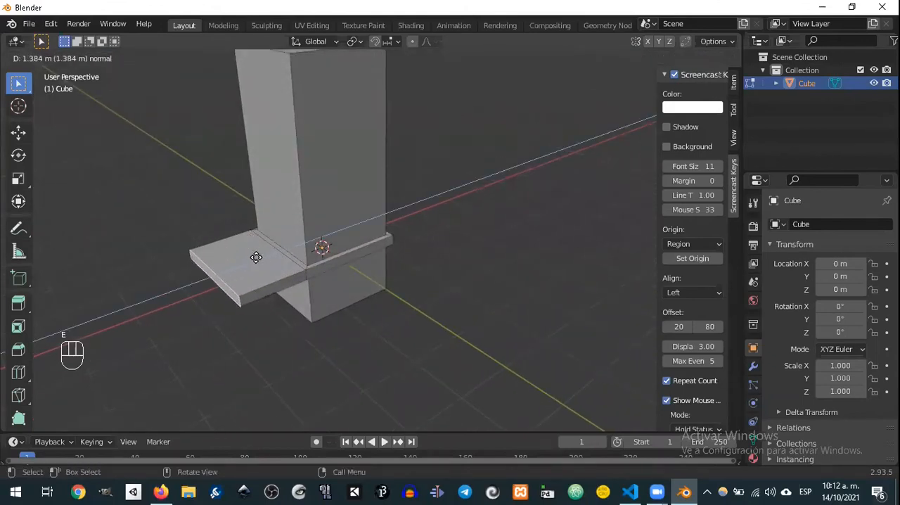
click(266, 259)
middle_drag(263, 261, 350, 239)
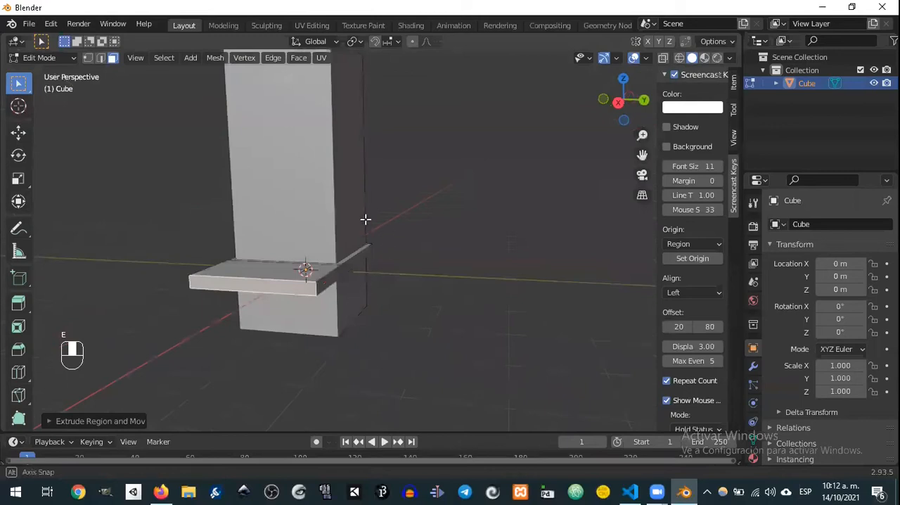
Step: Add a horizontal loop cut to the base below the ledge and slide it up toward the ledge by about 0.5
middle_drag(376, 187, 339, 218)
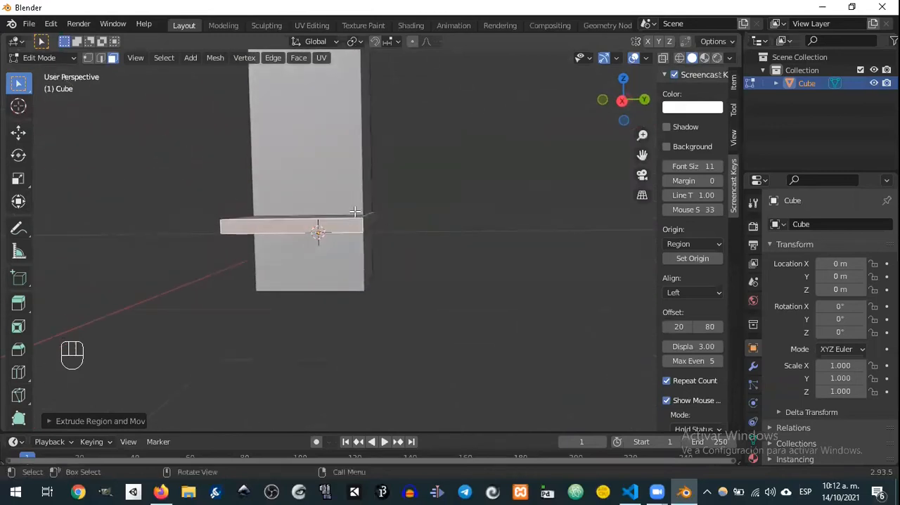
key(ctrl+r)
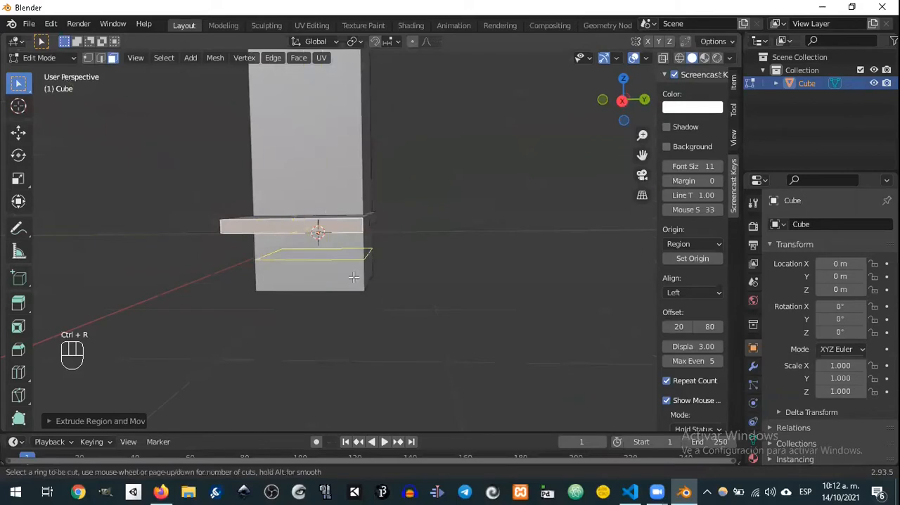
click(362, 264)
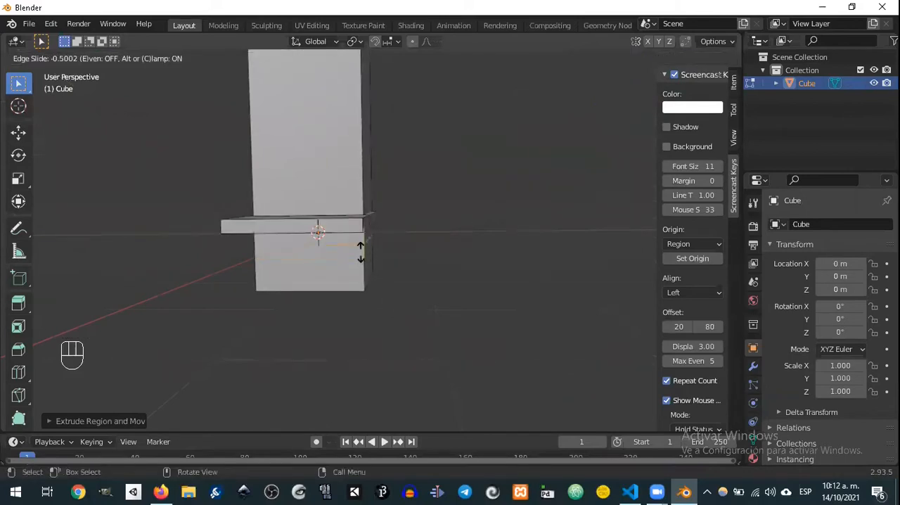
click(356, 254)
middle_drag(334, 263, 358, 251)
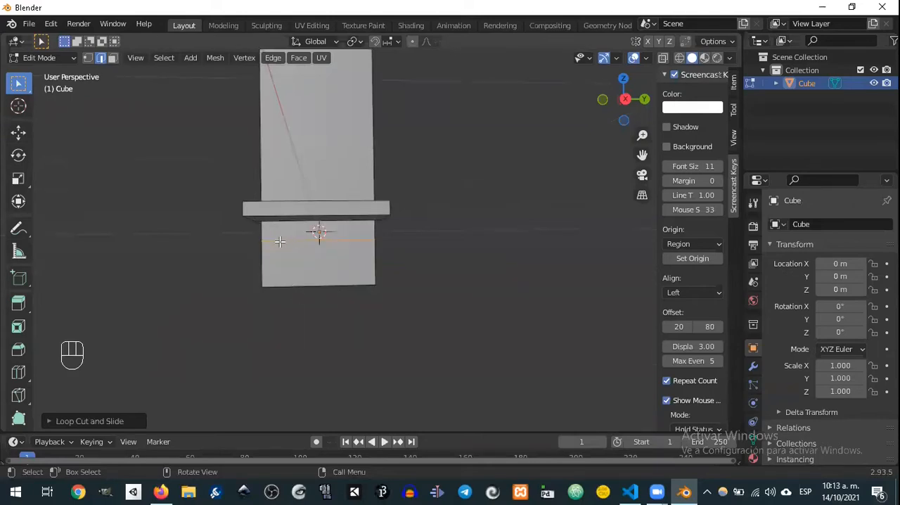
Step: Select the bottom edge of the base's front face together with the horizontal cut edge above it
middle_drag(322, 242, 344, 294)
click(332, 299)
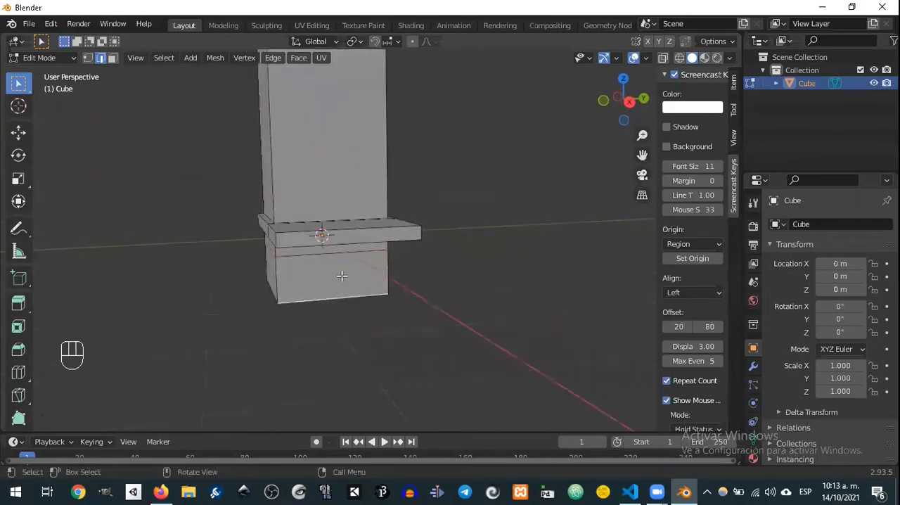
shift+click(347, 255)
middle_drag(347, 260, 391, 282)
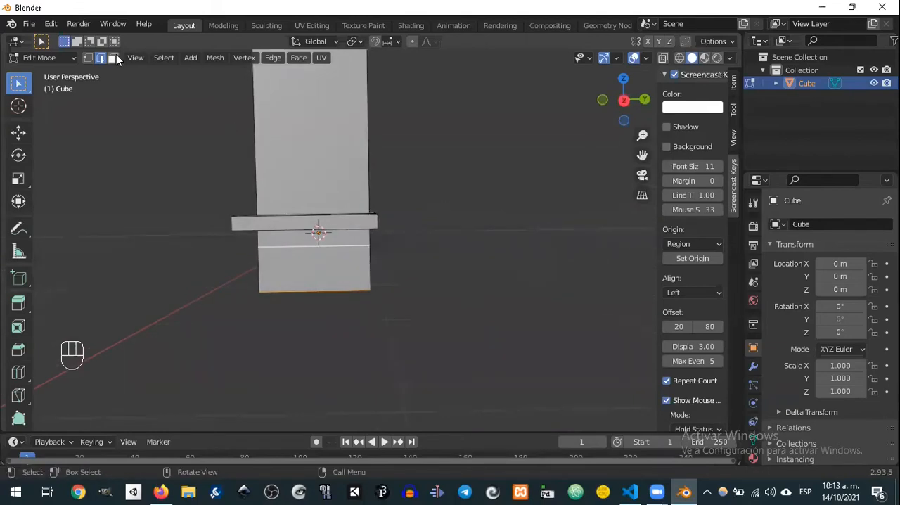
Step: Try subdividing the two selected edges with 2 cuts, and undo the subdivision
key(ctrl+e)
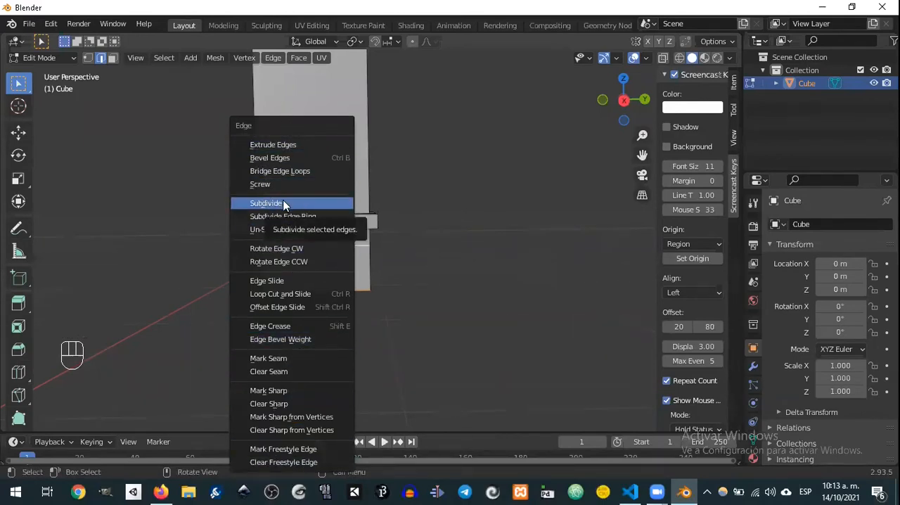
click(267, 203)
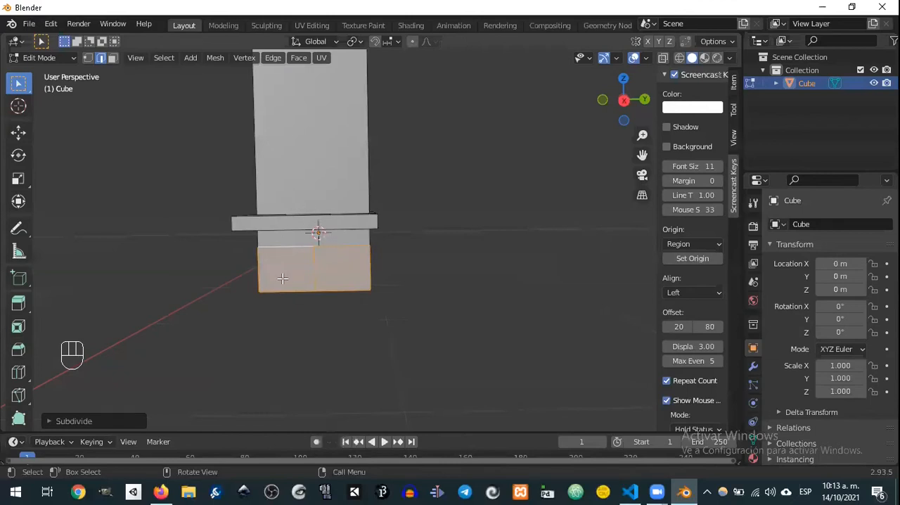
click(47, 420)
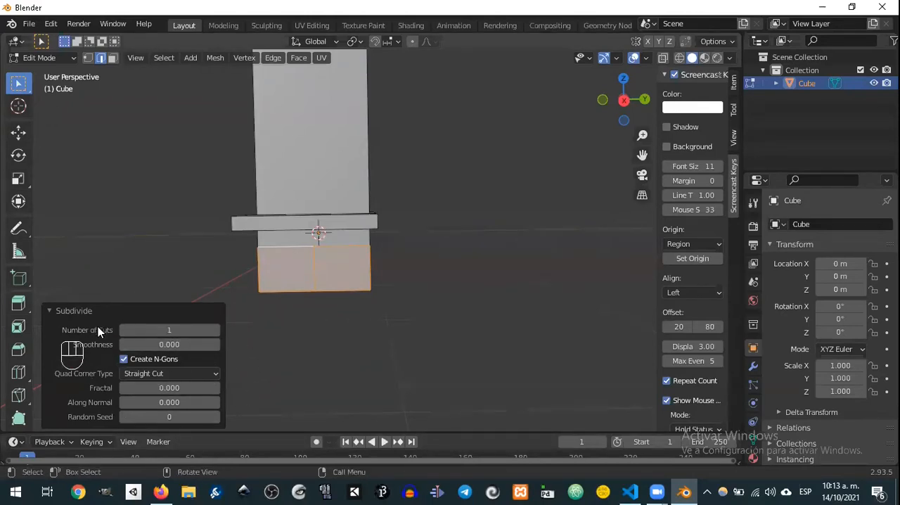
click(213, 330)
click(408, 265)
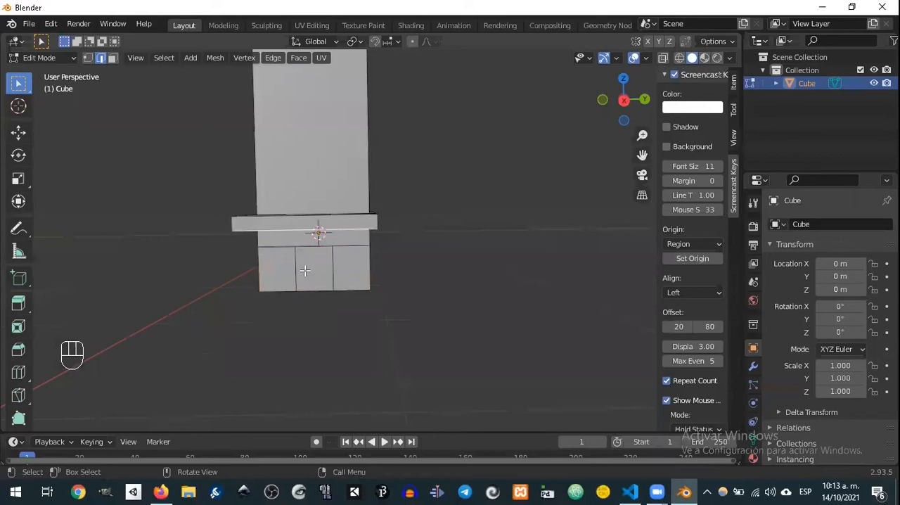
click(307, 265)
middle_drag(307, 265, 359, 283)
key(ctrl+z)
key(ctrl+z)
key(ctrl+z)
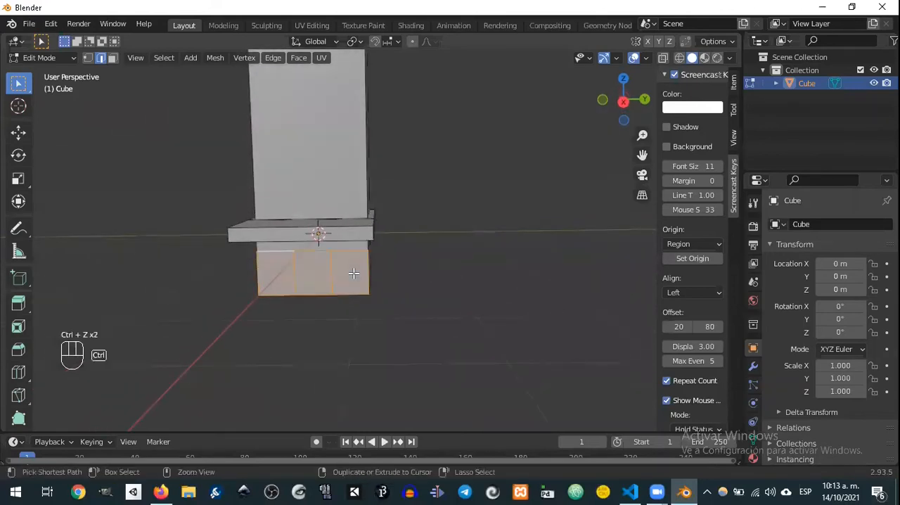
Step: Subdivide the base's selected bottom and upper front edges with 3 cuts
key(ctrl+e)
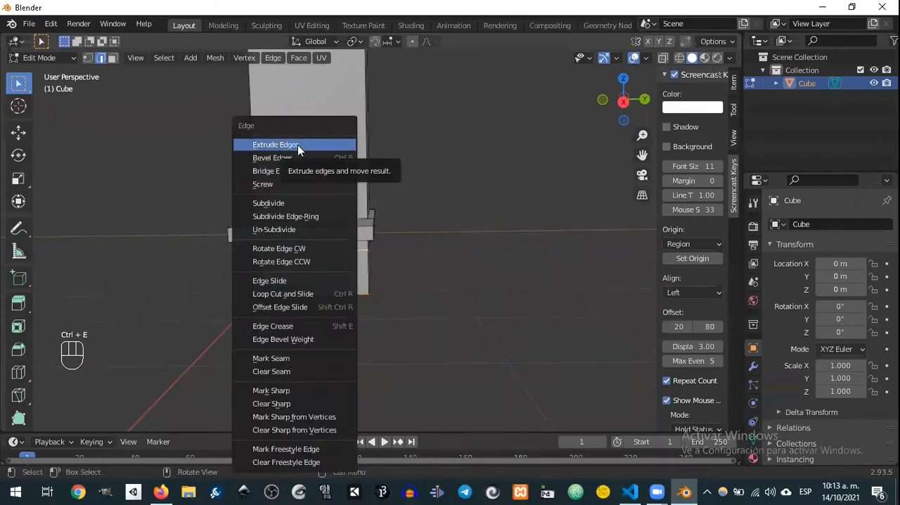
click(271, 204)
click(216, 330)
click(216, 330)
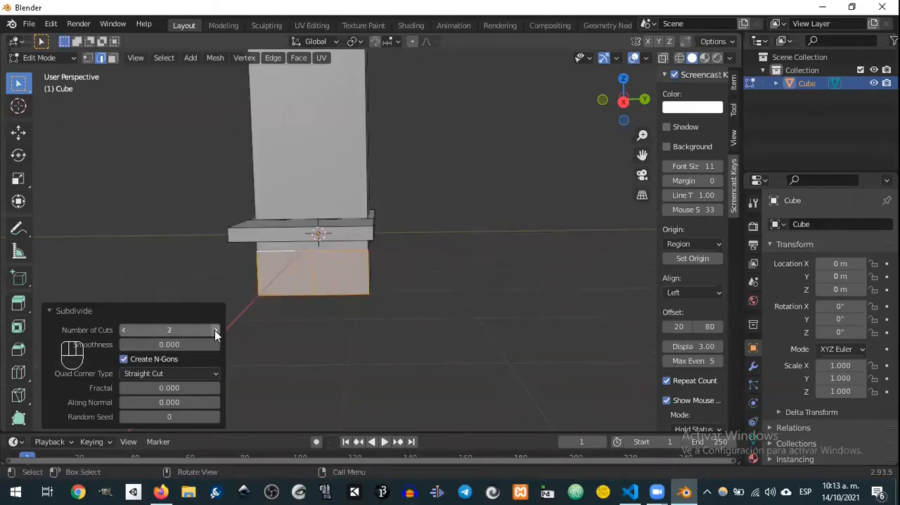
Step: Select the two outer vertical cuts on the base's front and scale them together along Y to about 0.66
click(319, 275)
click(290, 269)
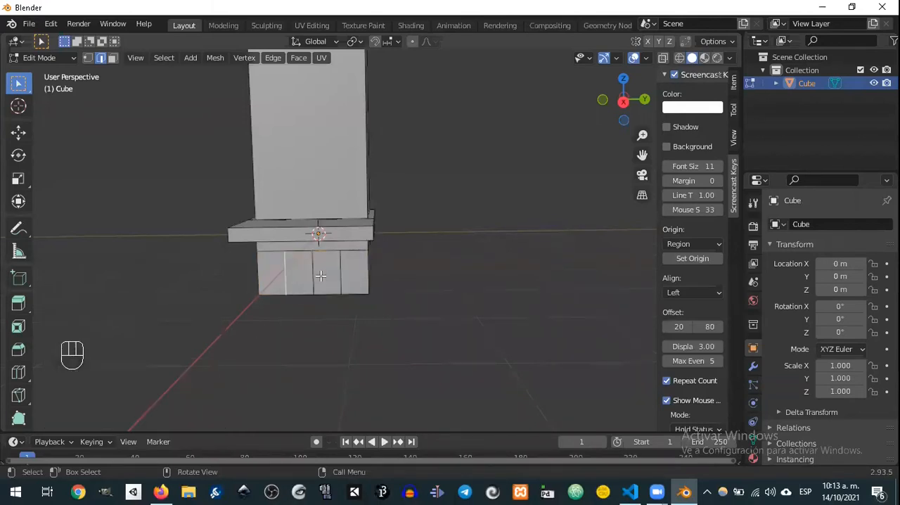
middle_drag(383, 290, 380, 284)
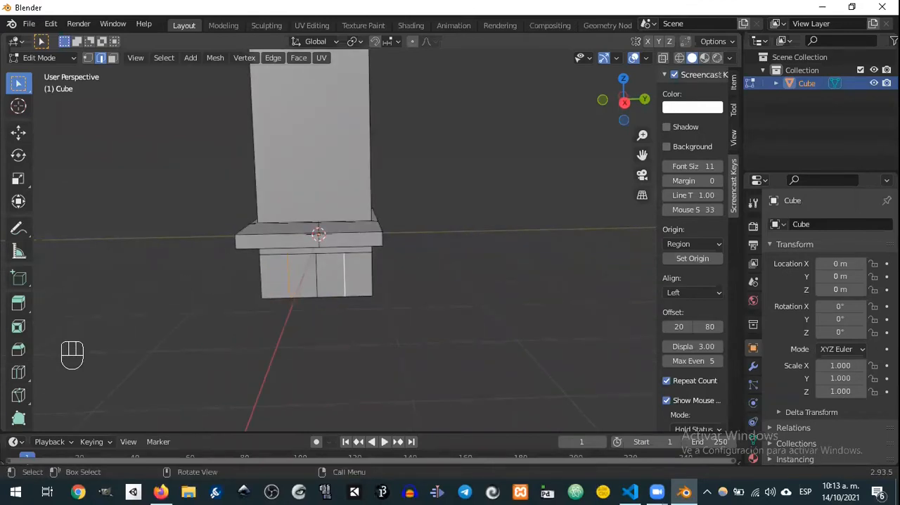
key(s)
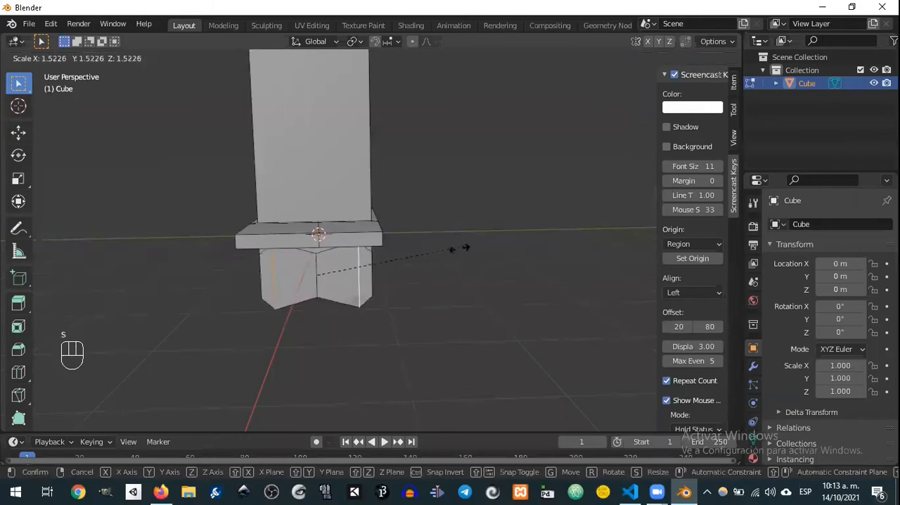
key(y)
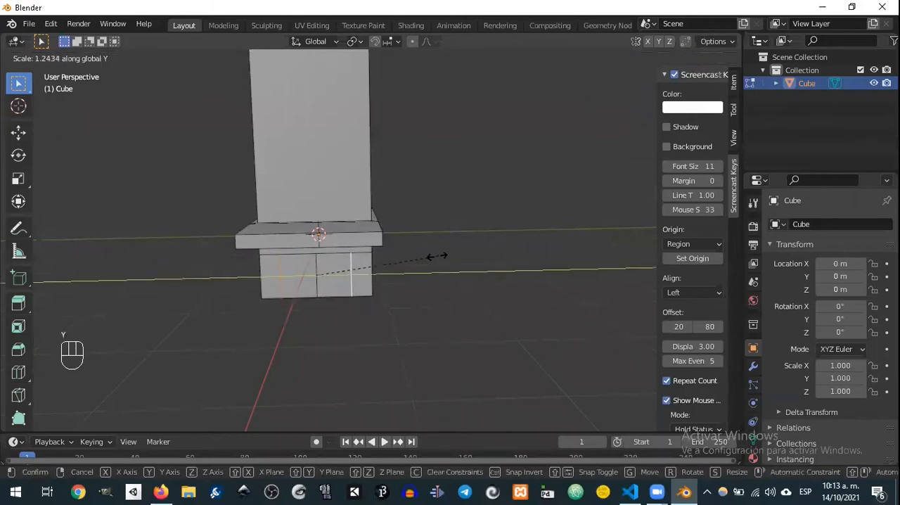
click(386, 260)
middle_drag(462, 225, 433, 259)
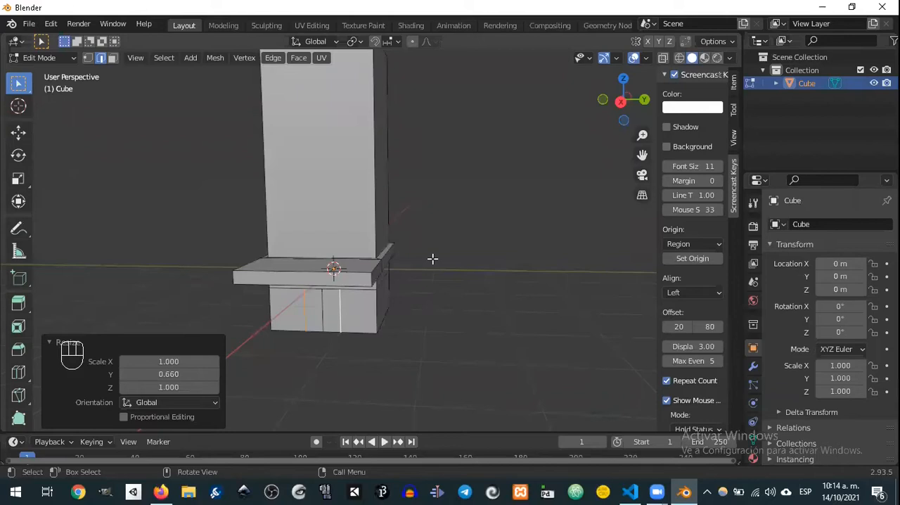
middle_drag(404, 269, 381, 209)
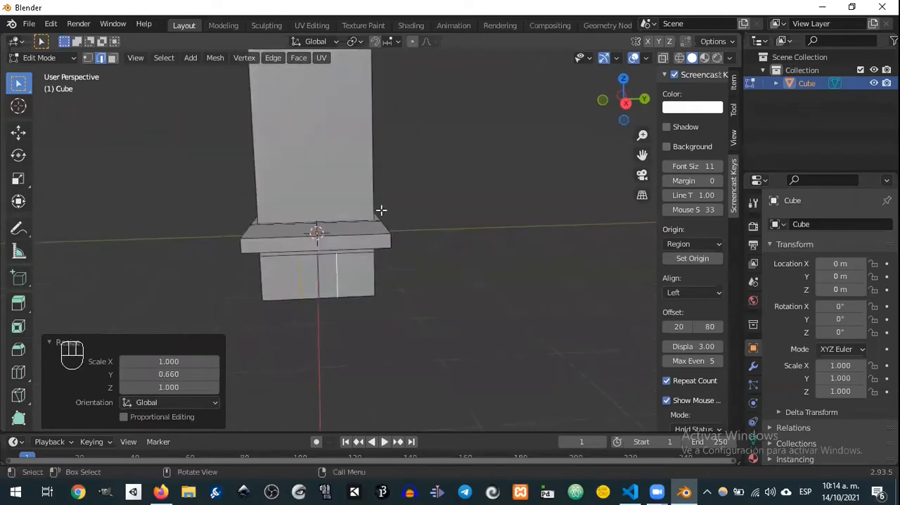
middle_drag(347, 173, 353, 223)
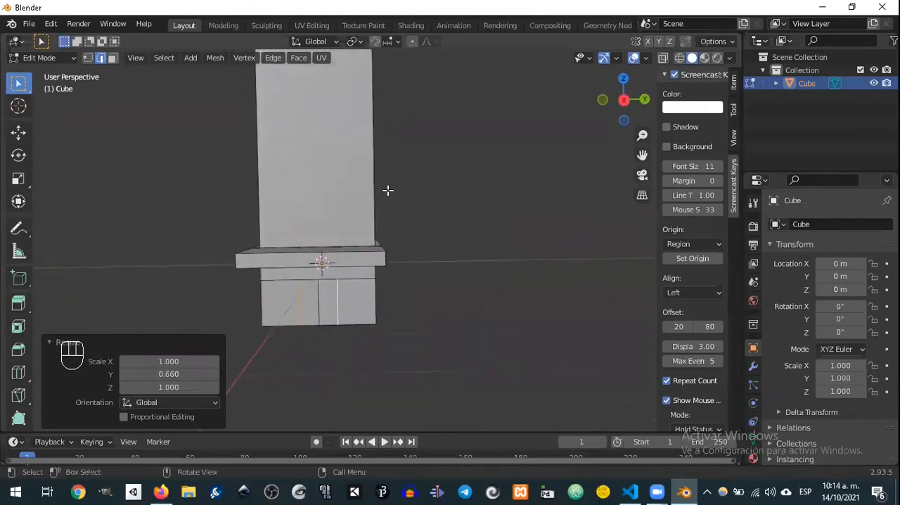
middle_drag(424, 193, 444, 211)
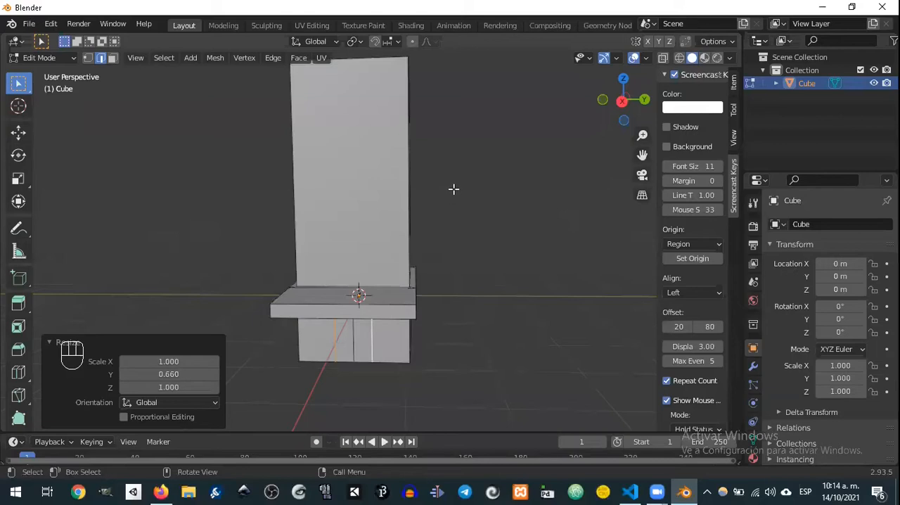
middle_drag(472, 187, 454, 201)
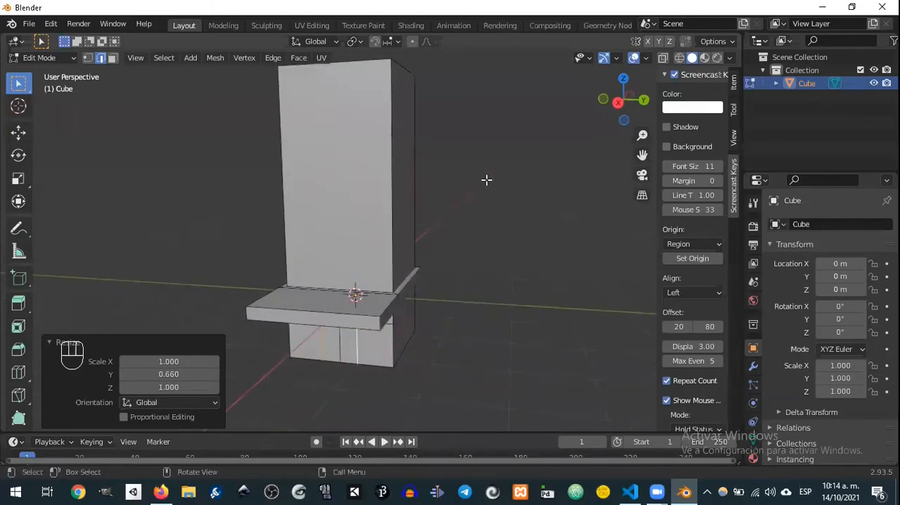
mouse_move(487, 173)
middle_down()
mouse_move(508, 191)
mouse_move(498, 161)
mouse_move(484, 163)
middle_up()
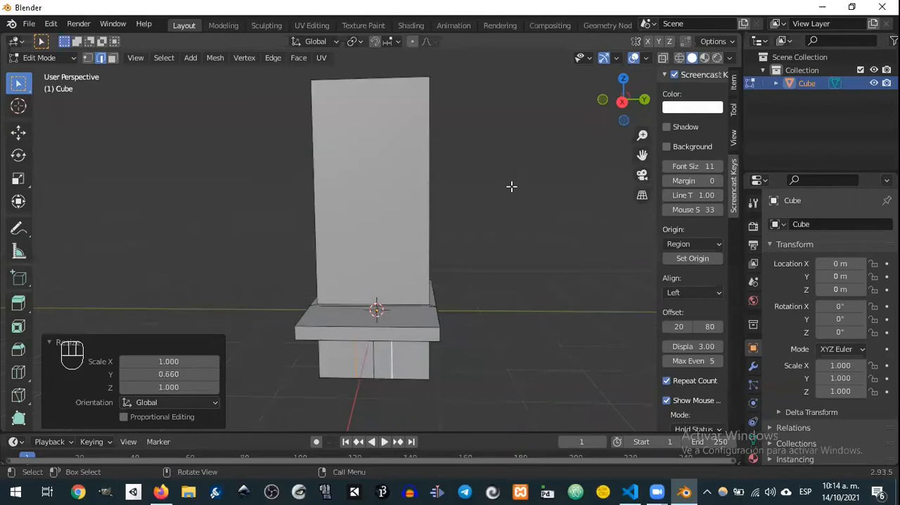
Step: Switch to face selection and subdivide all four sides and the top of the upper block with 5 cuts
key(3)
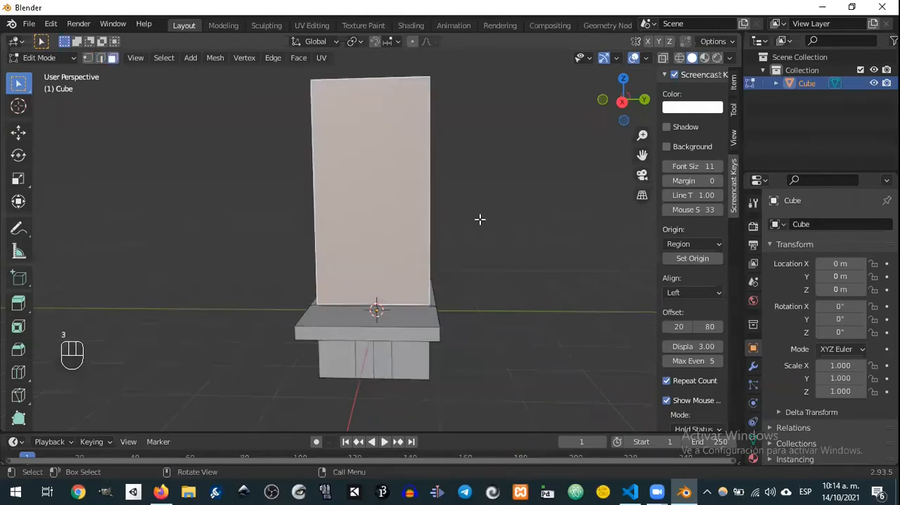
middle_drag(478, 217, 404, 213)
middle_drag(461, 210, 400, 195)
shift+click(406, 189)
middle_drag(459, 212, 294, 195)
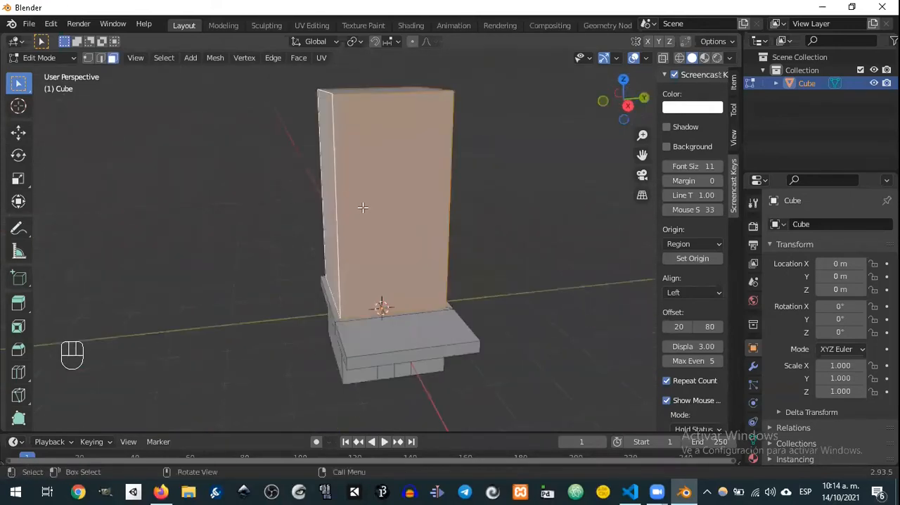
key(ctrl+e)
click(334, 203)
middle_drag(429, 211, 398, 221)
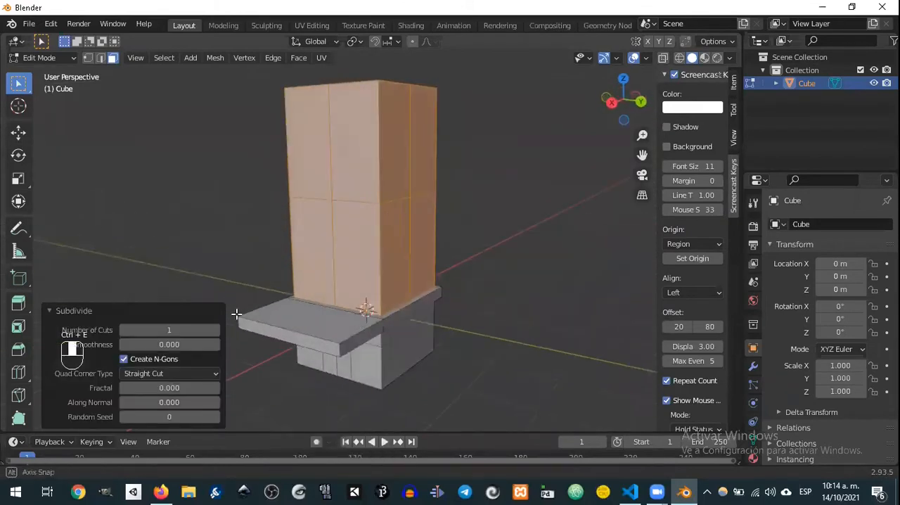
middle_drag(236, 315, 227, 323)
click(215, 330)
click(214, 330)
click(215, 330)
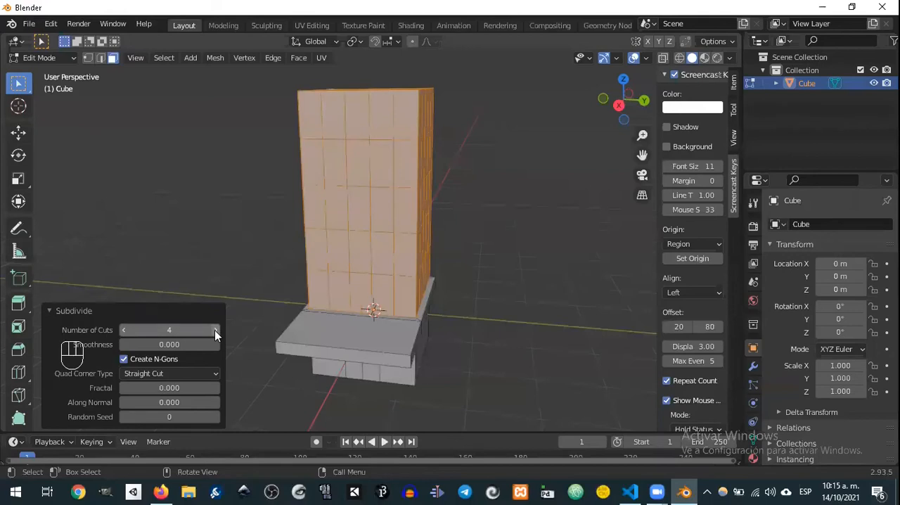
click(215, 330)
middle_drag(261, 321, 426, 216)
middle_drag(157, 133, 192, 144)
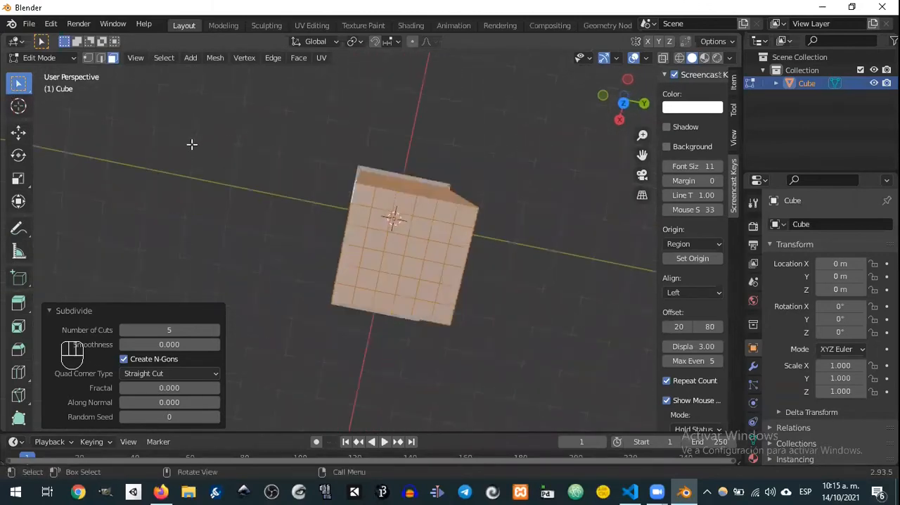
key(KP_7)
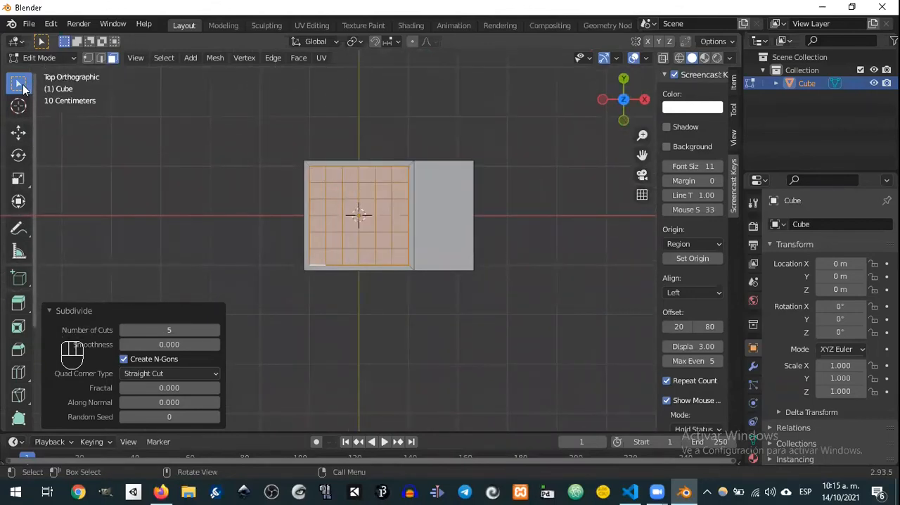
drag(245, 105, 458, 317)
middle_drag(464, 313, 459, 302)
key(ctrl+z)
Step: Box-deselect the top faces of the upper block from the top view, keeping only its side faces selected
key(KP_7)
drag(261, 125, 489, 343)
middle_drag(472, 321, 416, 167)
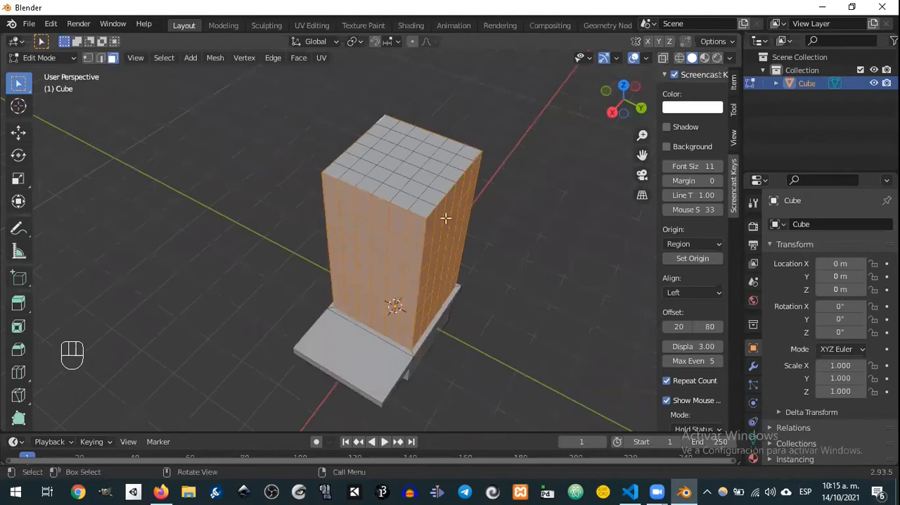
middle_drag(472, 229, 490, 181)
middle_drag(481, 218, 330, 142)
middle_drag(431, 197, 357, 220)
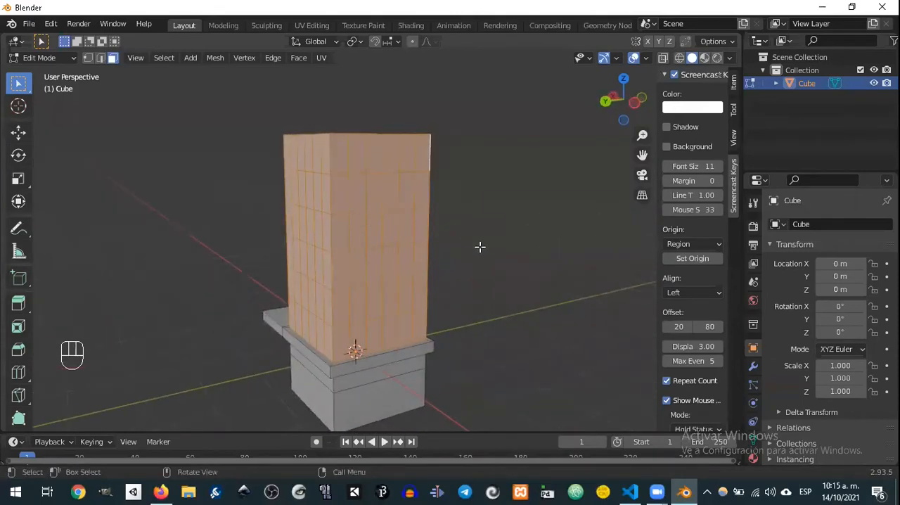
Step: Inset the selected side faces individually with a thickness of about 0.055 m
middle_drag(481, 247, 454, 261)
key(i)
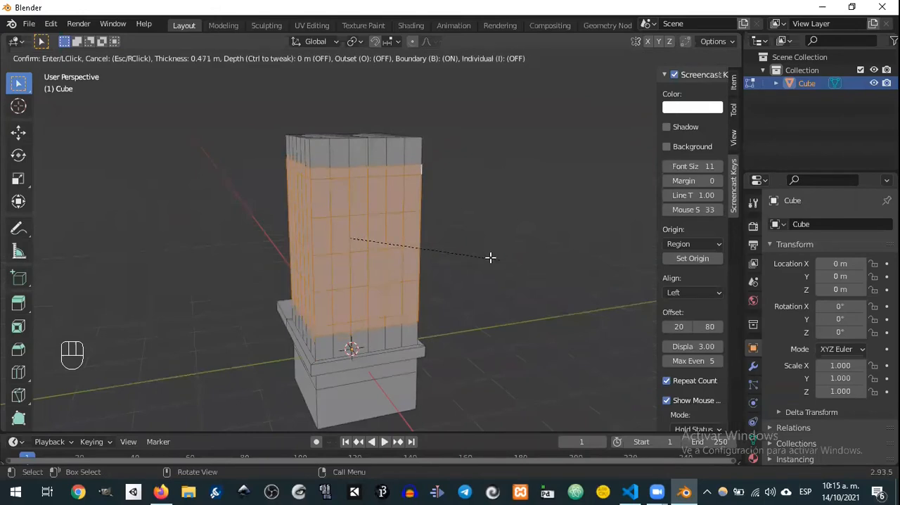
key(i)
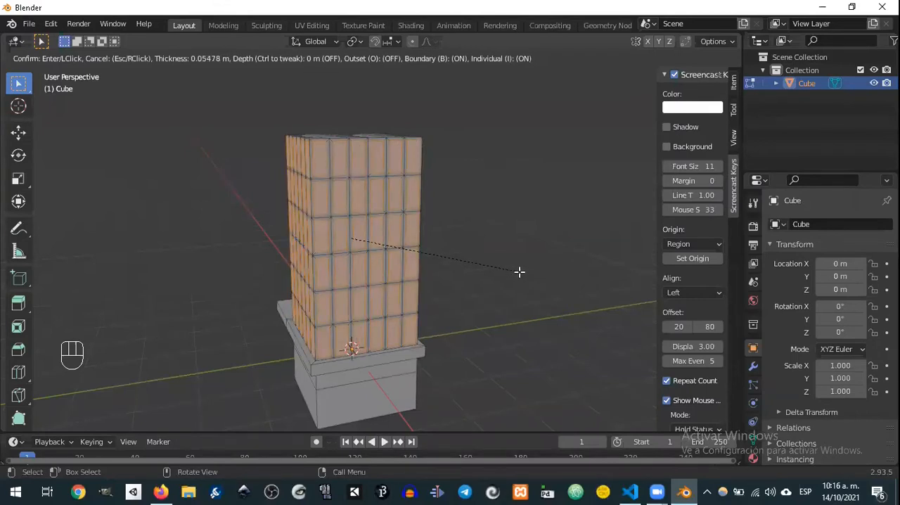
click(519, 271)
Step: Extrude the inset faces inward along their normals by about 0.027 m to form recessed windows, and clear the selection
middle_drag(416, 250, 458, 269)
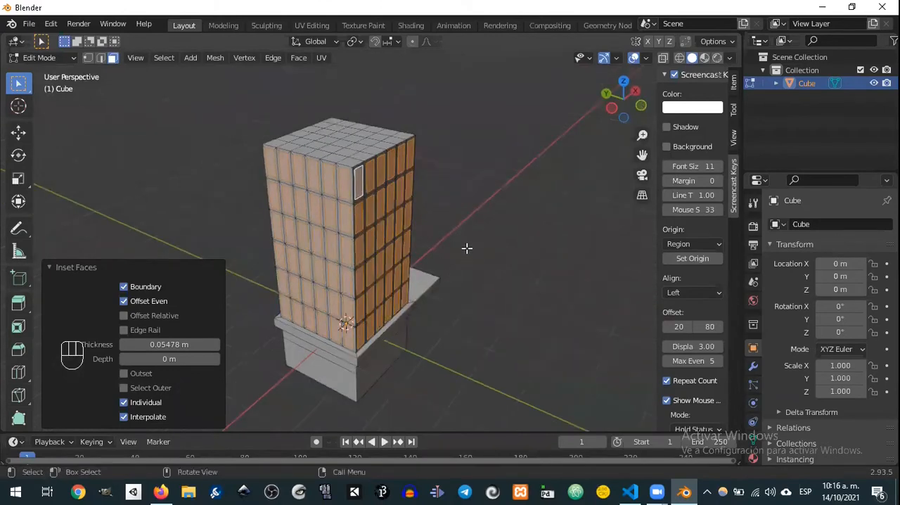
key(alt+e)
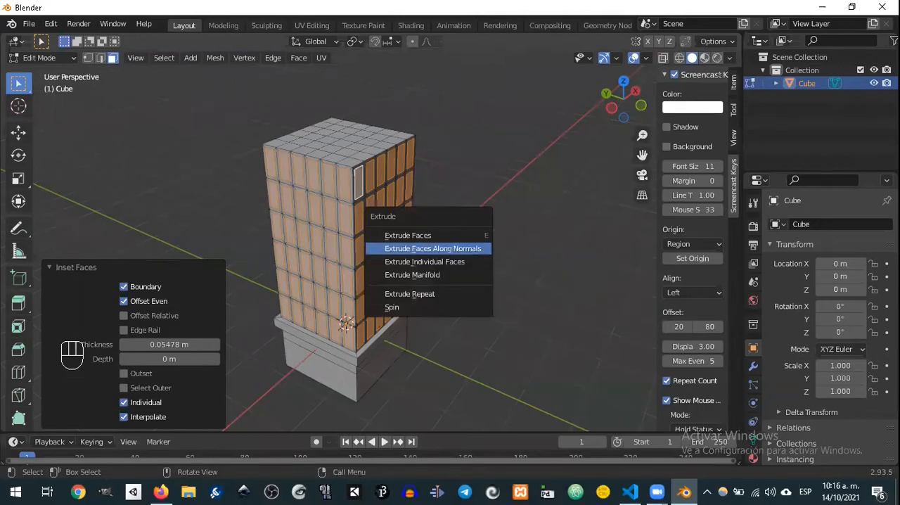
click(451, 249)
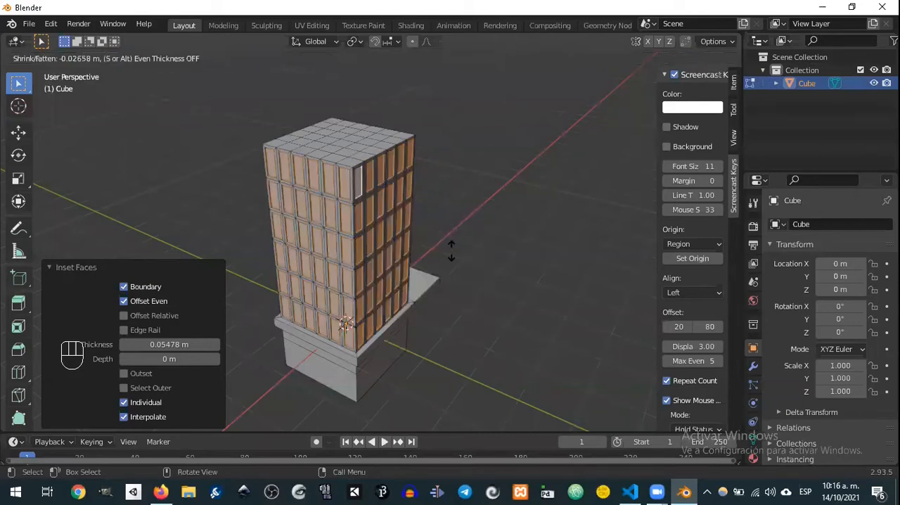
click(451, 251)
middle_drag(497, 263, 339, 237)
middle_drag(490, 223, 331, 203)
click(517, 221)
Step: Try to subdivide the two central entrance faces on the front of the base, and undo the subdivision
shift+middle_drag(497, 288, 487, 251)
scroll(482, 289, up, 2)
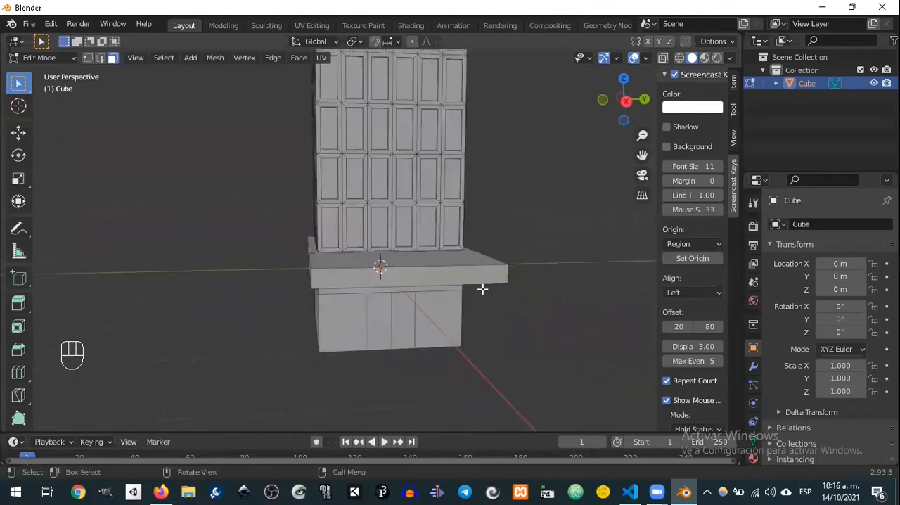
click(380, 309)
shift+click(407, 325)
middle_drag(490, 326, 468, 324)
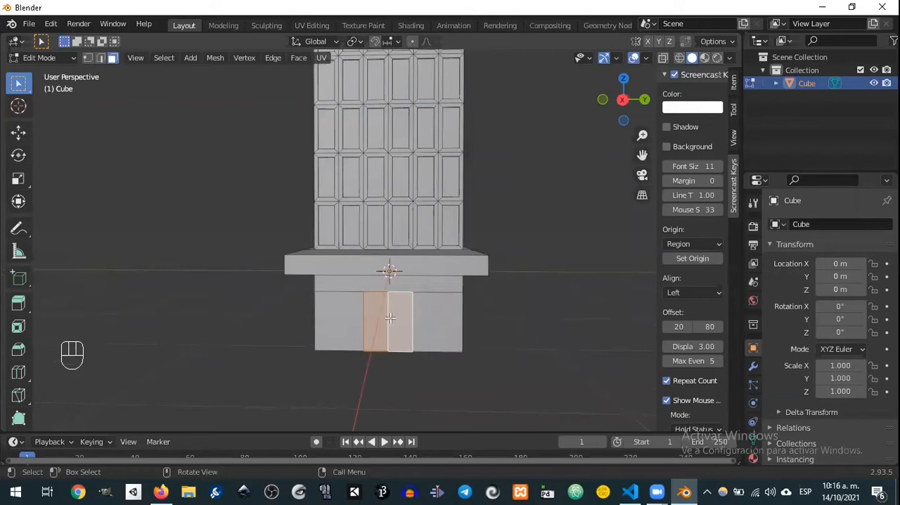
key(ctrl+e)
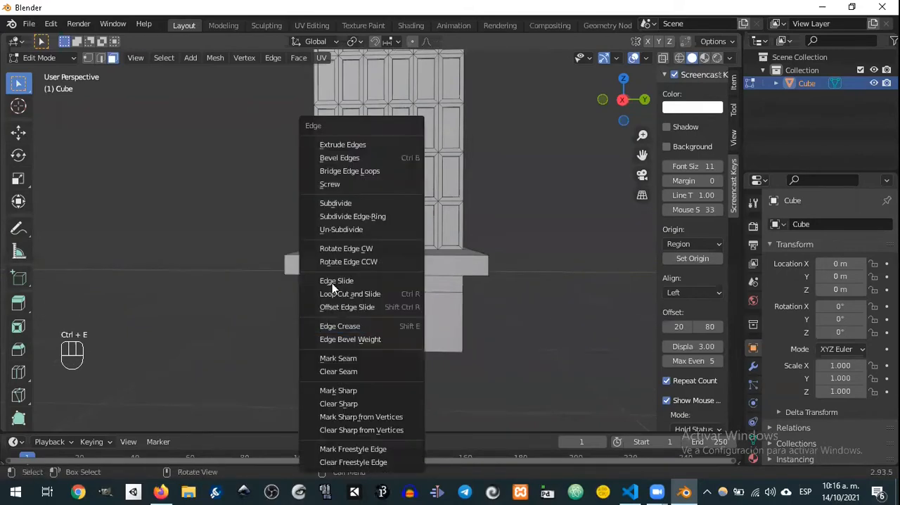
click(364, 198)
key(ctrl+z)
key(ctrl+z)
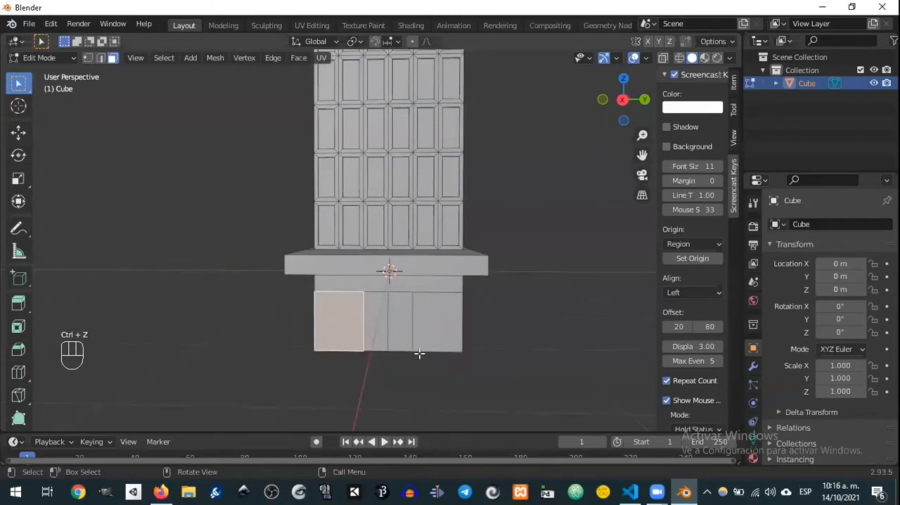
Step: Switch to edge selection and subdivide the three vertical edges of the entrance with 1 cut
click(100, 58)
click(363, 323)
shift+click(392, 323)
shift+click(416, 320)
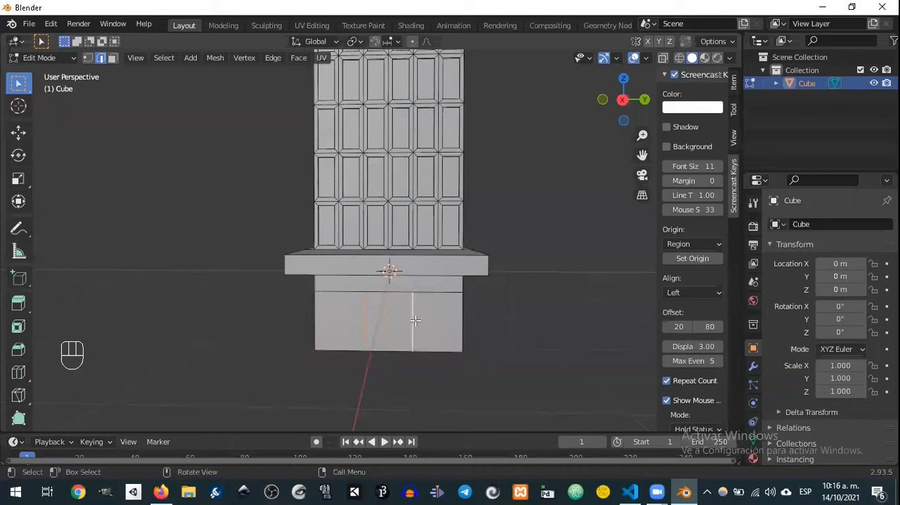
key(ctrl+e)
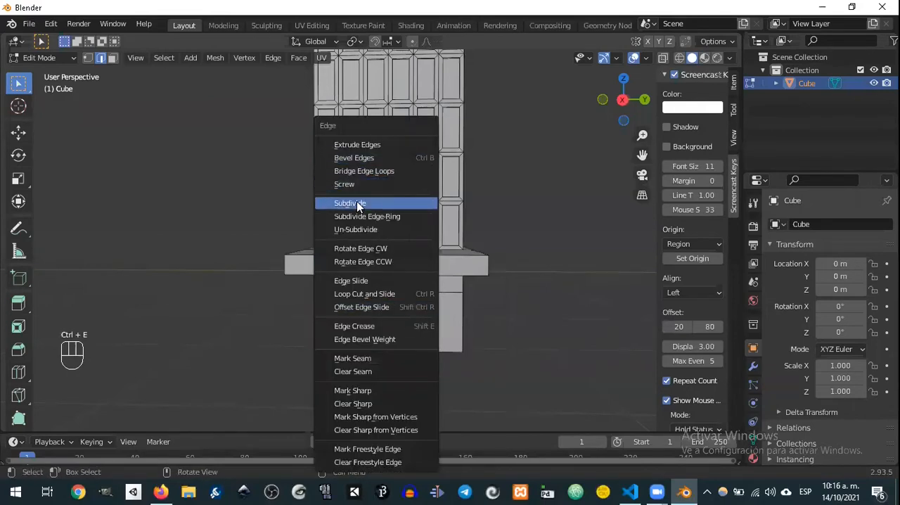
click(358, 203)
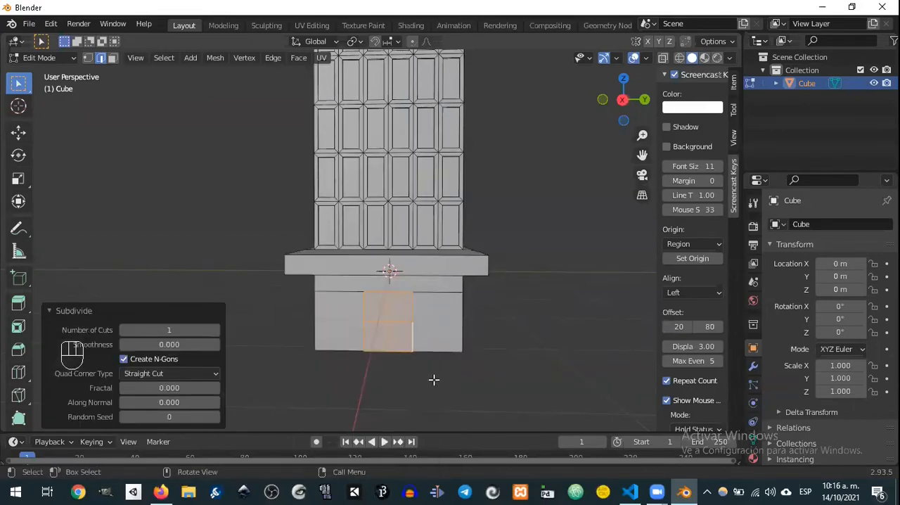
Step: Switch to face selection and select the four faces of the entrance together
drag(382, 303, 398, 315)
click(378, 317)
key(3)
click(377, 306)
shift+click(400, 306)
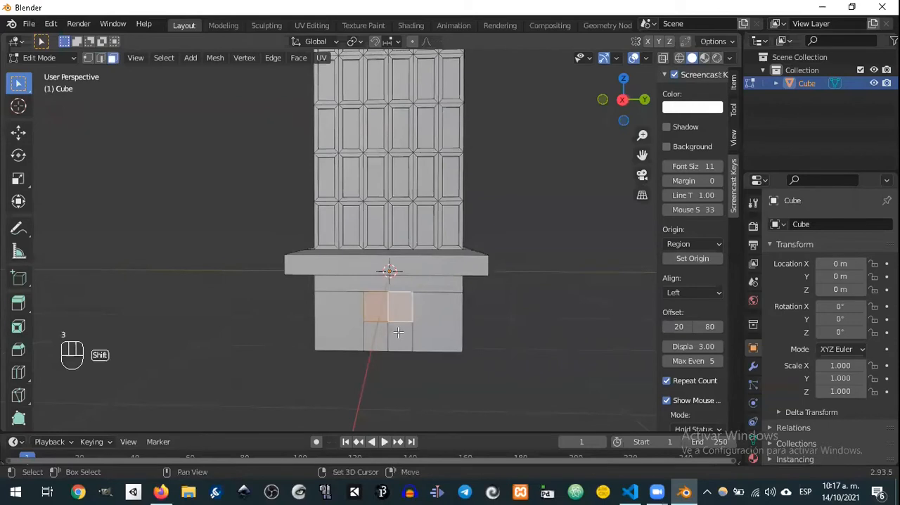
shift+click(399, 333)
shift+click(376, 331)
Step: Inset the four entrance faces individually with a thickness of about 0.038 m
key(i)
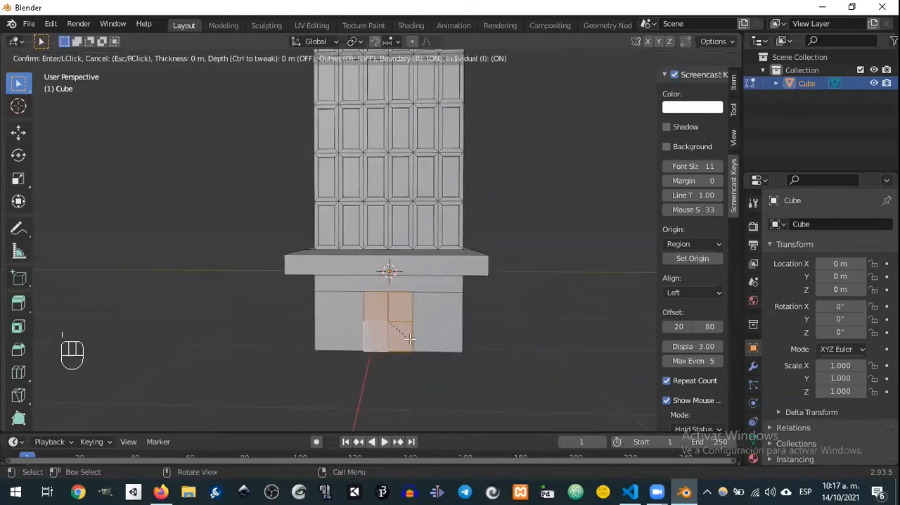
key(i)
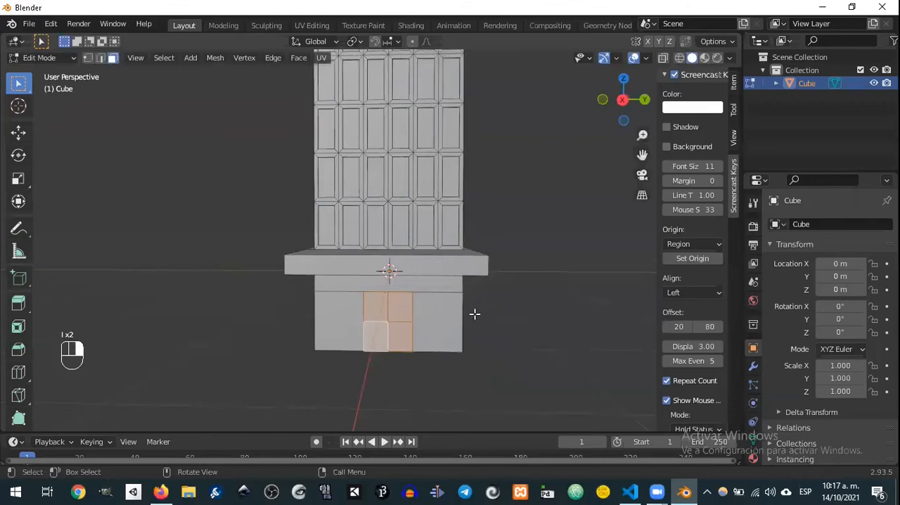
middle_drag(475, 314, 454, 353)
key(i)
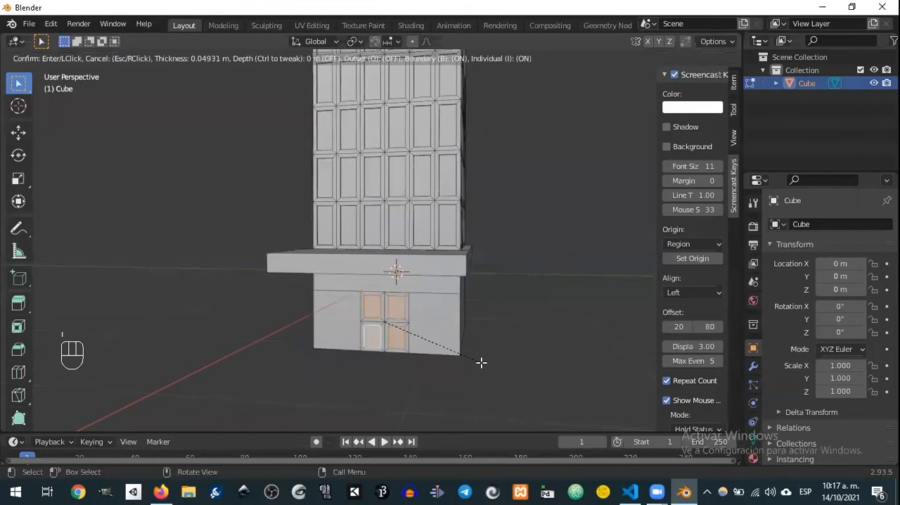
click(482, 362)
Step: Move the inset entrance panels outward along the global X axis by about 0.04 m and clear the selection
middle_drag(481, 362, 465, 295)
scroll(461, 338, up, 2)
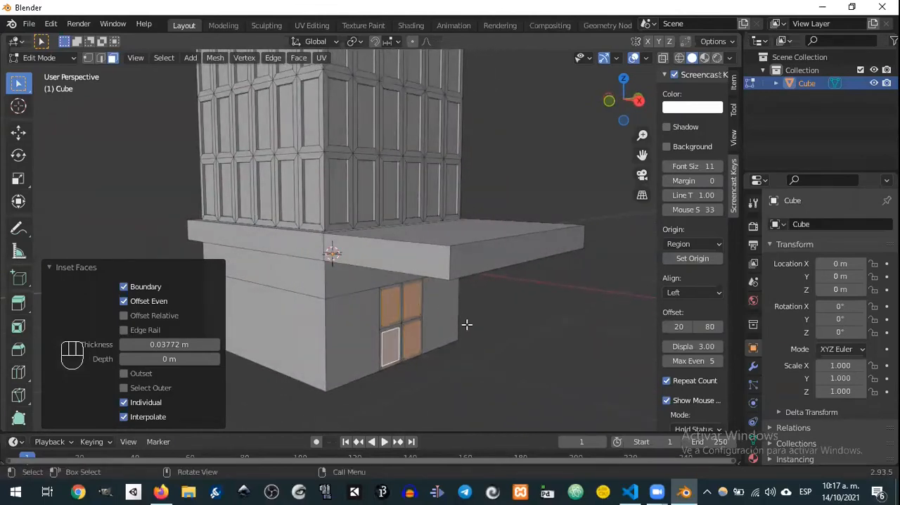
key(g)
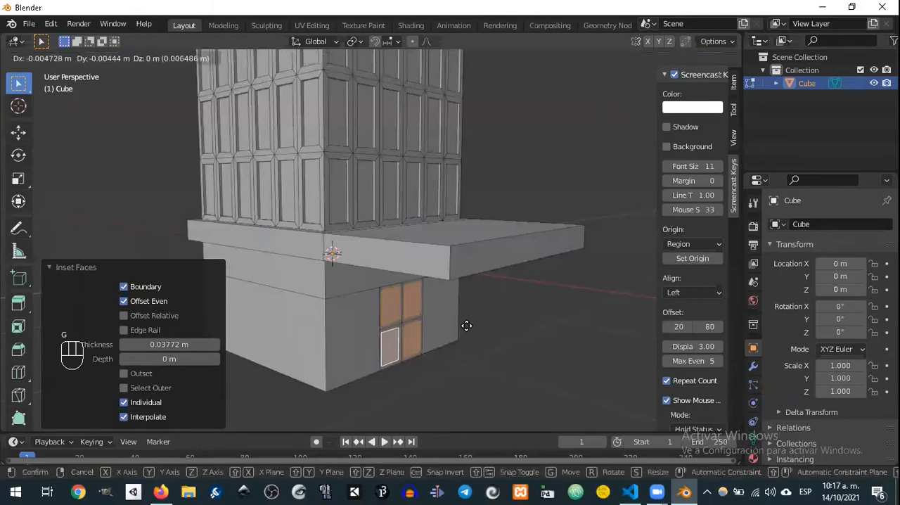
key(x)
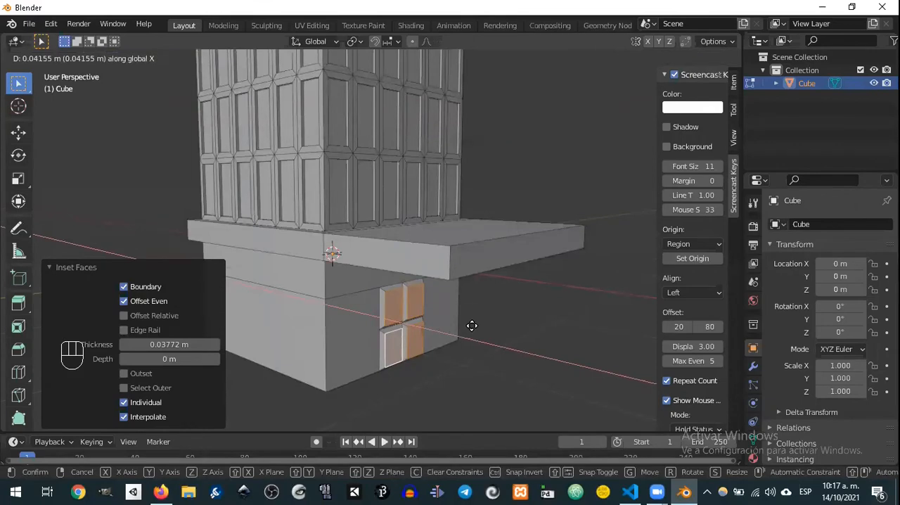
click(472, 326)
middle_drag(486, 322, 408, 316)
scroll(450, 315, down, 2)
click(527, 274)
Step: Switch to object mode and enable Cavity in the viewport shading options
middle_drag(528, 274, 497, 217)
key(Tab)
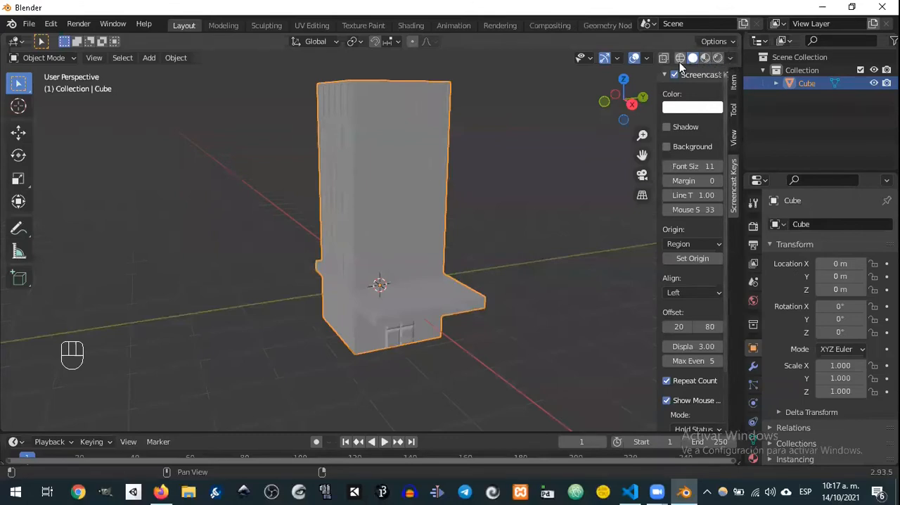
click(730, 59)
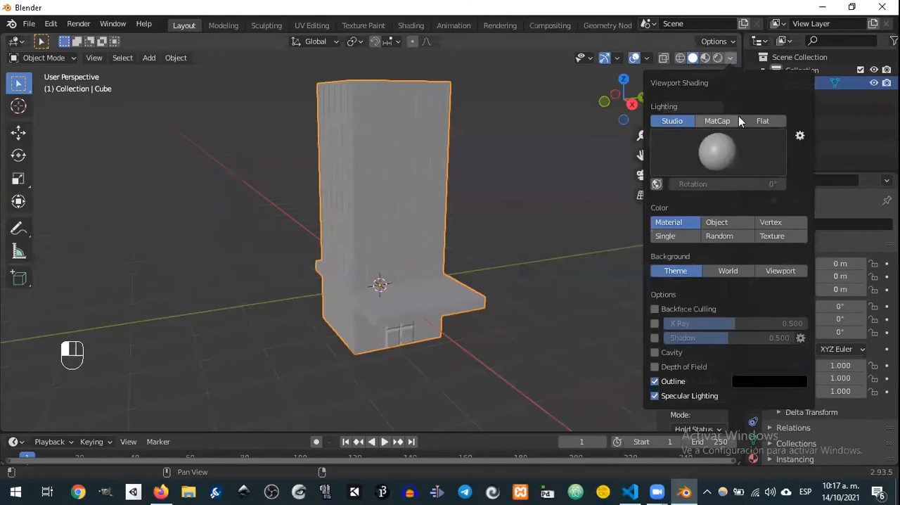
click(656, 353)
Step: Examine the building's windows, ledge and entrance from several sides with cavity shading
mouse_move(581, 192)
middle_down()
mouse_move(511, 165)
mouse_move(488, 201)
middle_up()
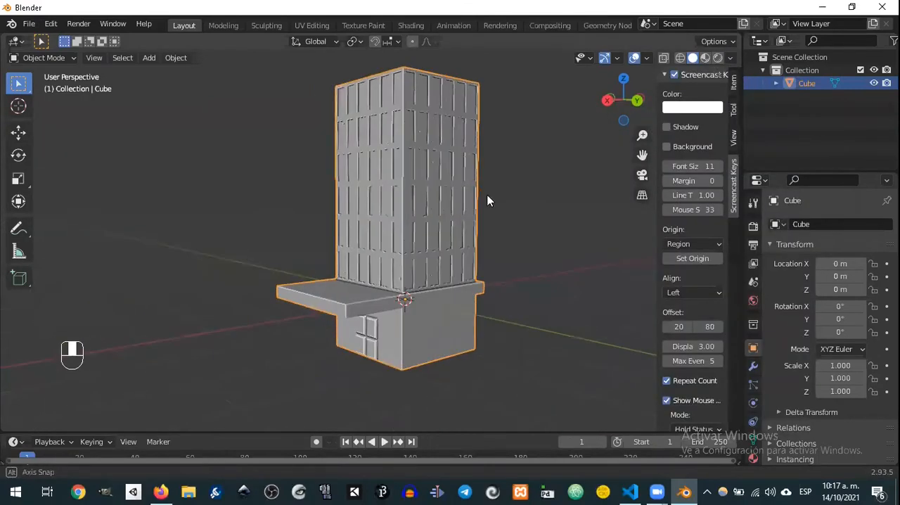
middle_drag(561, 217, 570, 218)
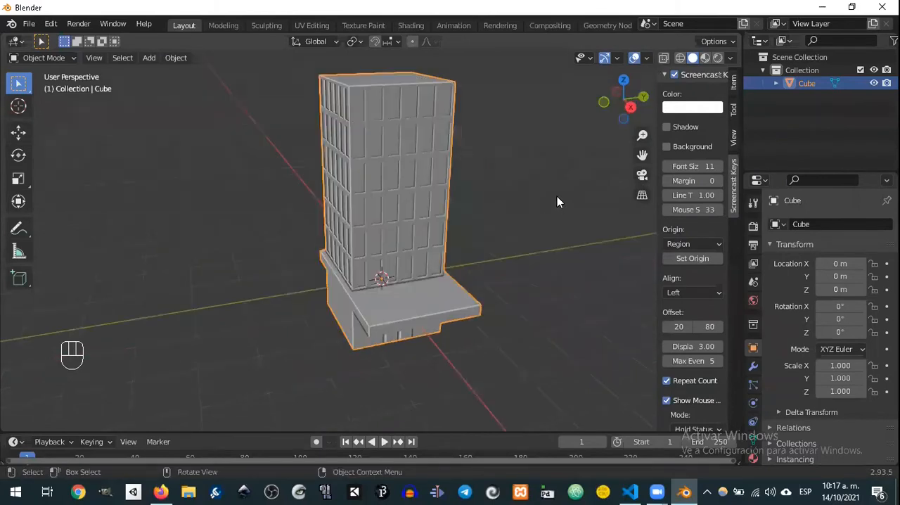
scroll(557, 197, up, 2)
middle_drag(480, 205, 443, 199)
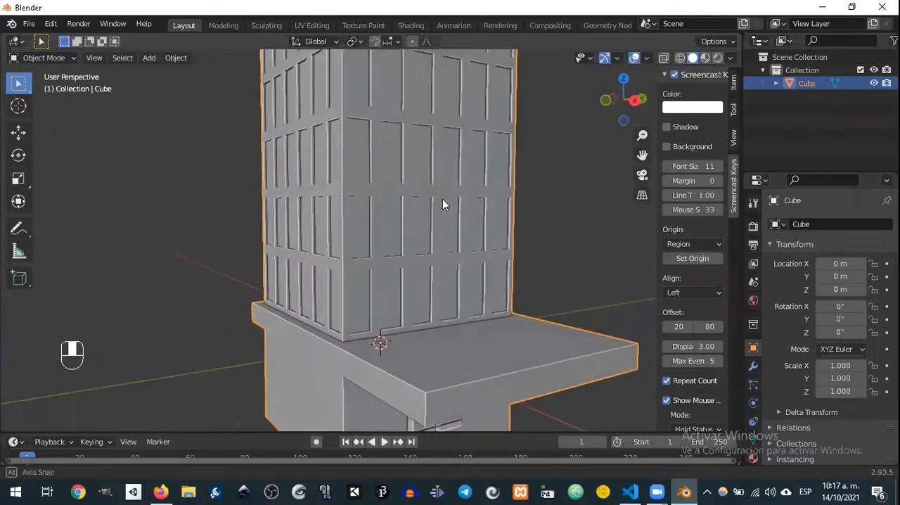
middle_drag(388, 187, 366, 302)
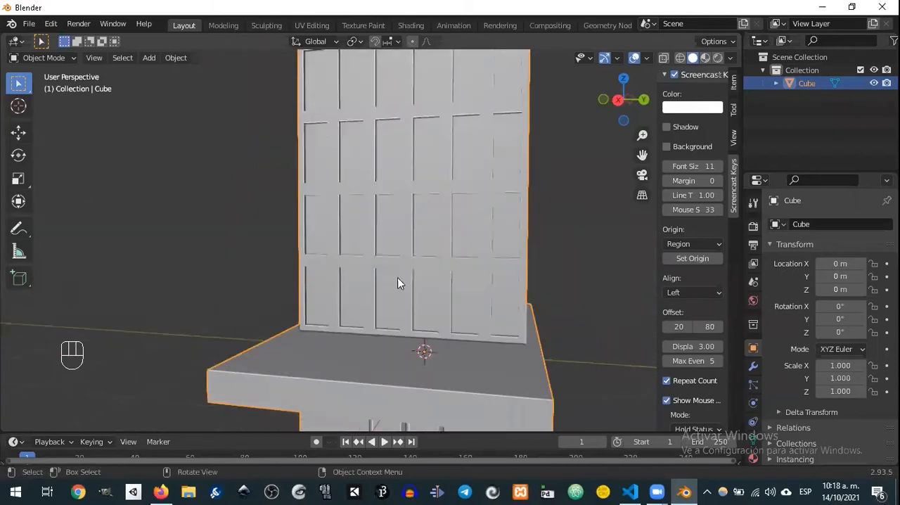
scroll(578, 223, down, 5)
middle_drag(555, 231, 401, 261)
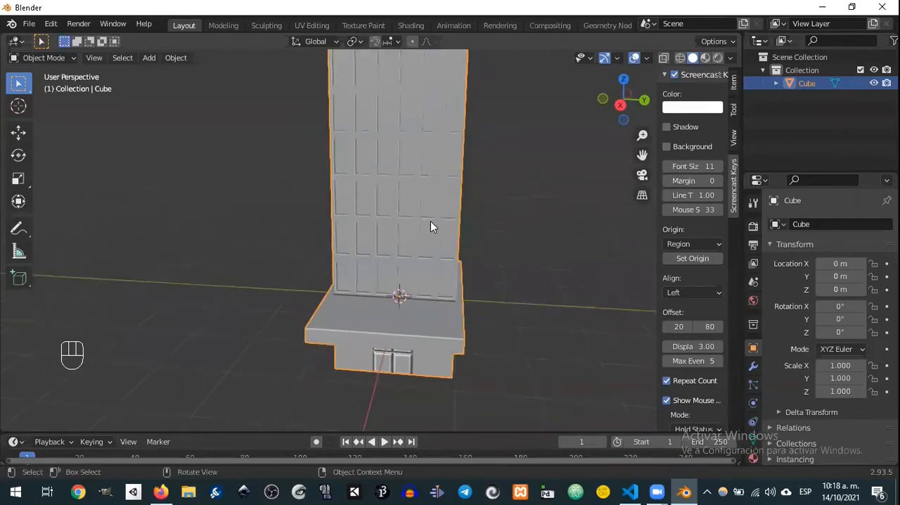
Step: Return to edit mode and select the upper corner window panel on the entrance side of the tower
key(Tab)
middle_drag(497, 220, 529, 210)
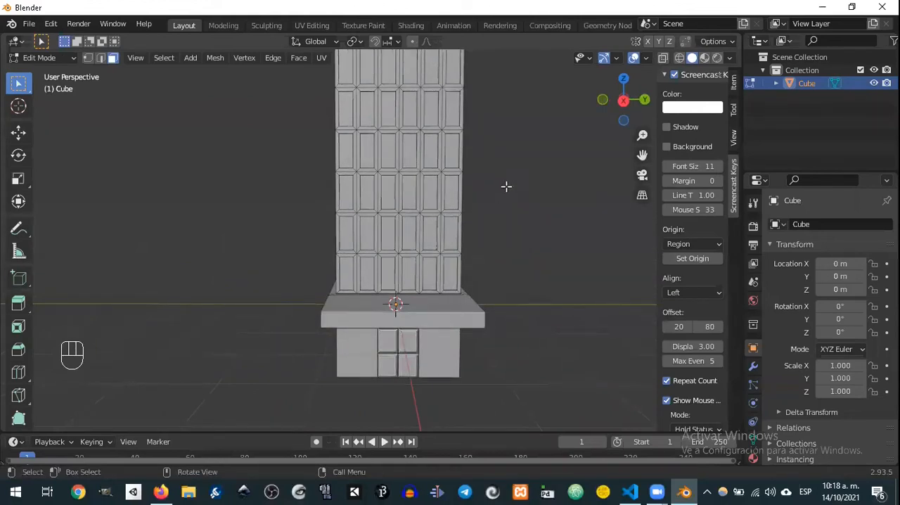
middle_drag(457, 171, 411, 200)
mouse_move(481, 189)
middle_down()
mouse_move(452, 177)
mouse_move(482, 218)
mouse_move(470, 184)
mouse_move(493, 200)
mouse_move(478, 198)
middle_up()
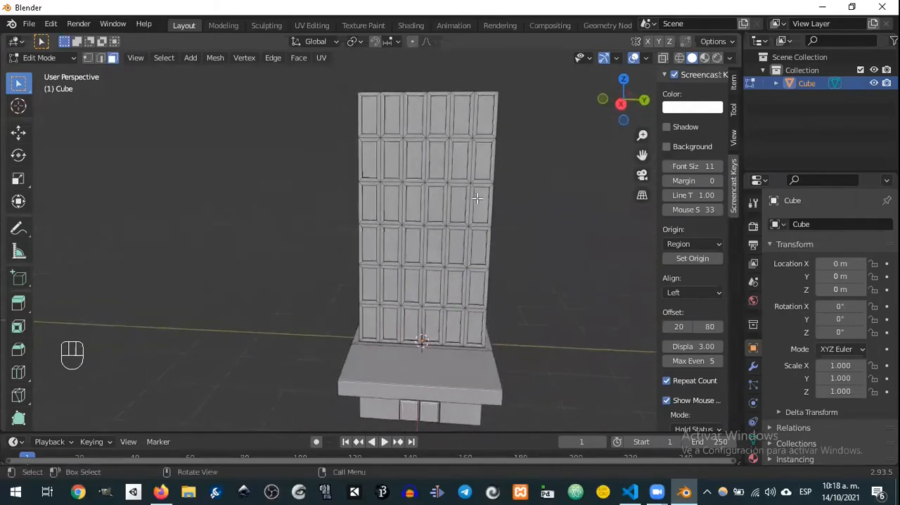
middle_drag(541, 216, 474, 215)
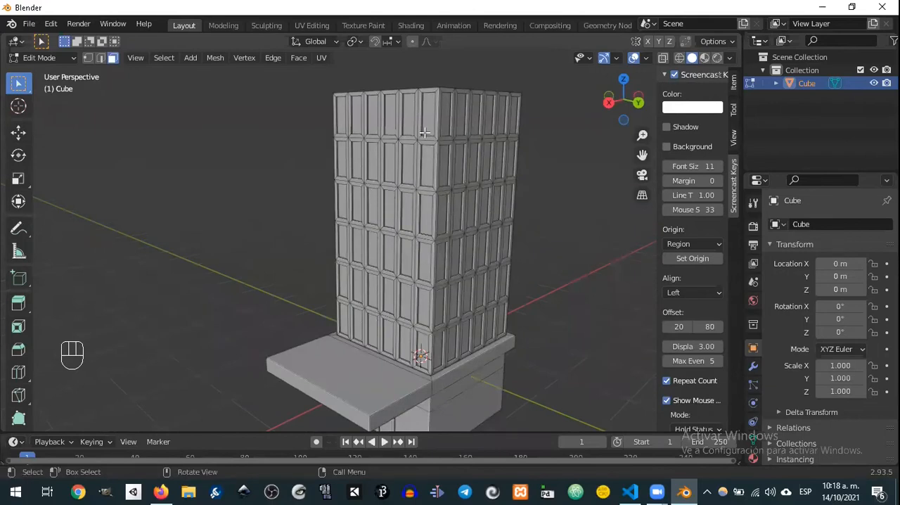
middle_drag(380, 143, 400, 150)
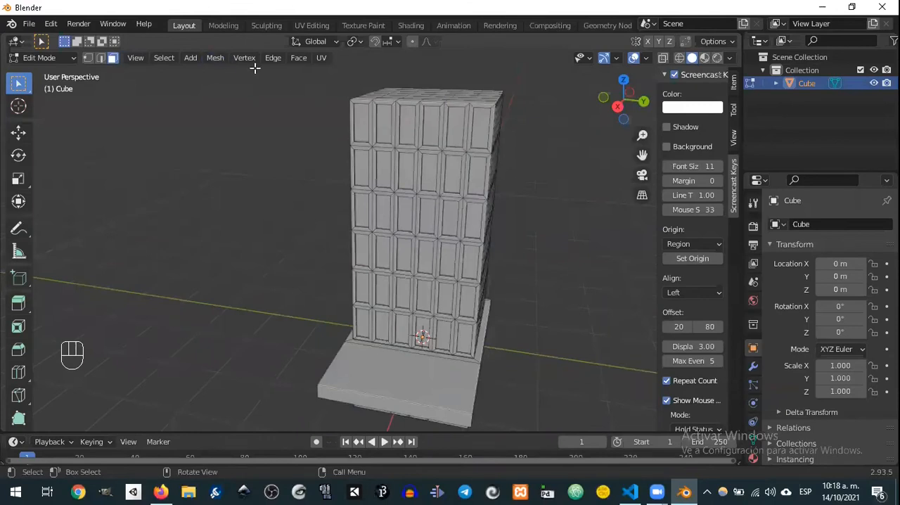
click(361, 123)
mouse_move(565, 244)
middle_down()
mouse_move(522, 239)
mouse_move(550, 236)
middle_up()
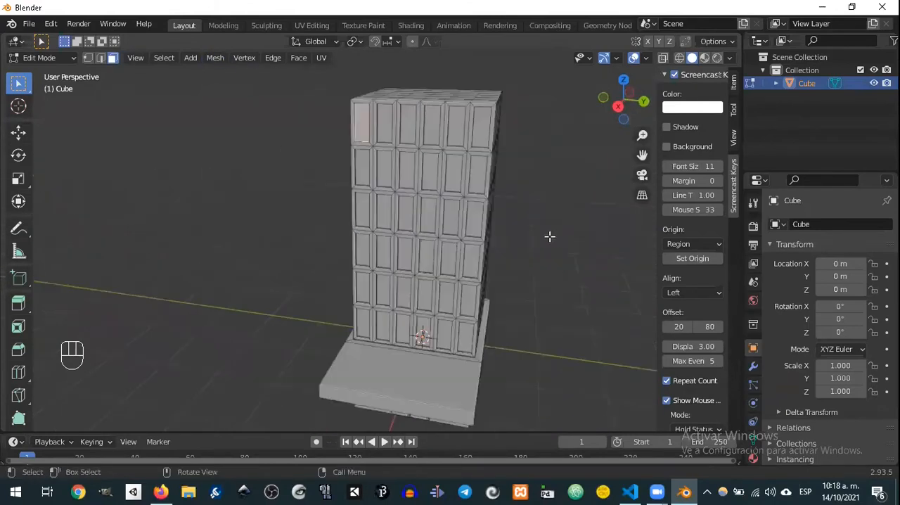
Step: Extend the selection to all faces with an area similar to the selected window panel
click(167, 59)
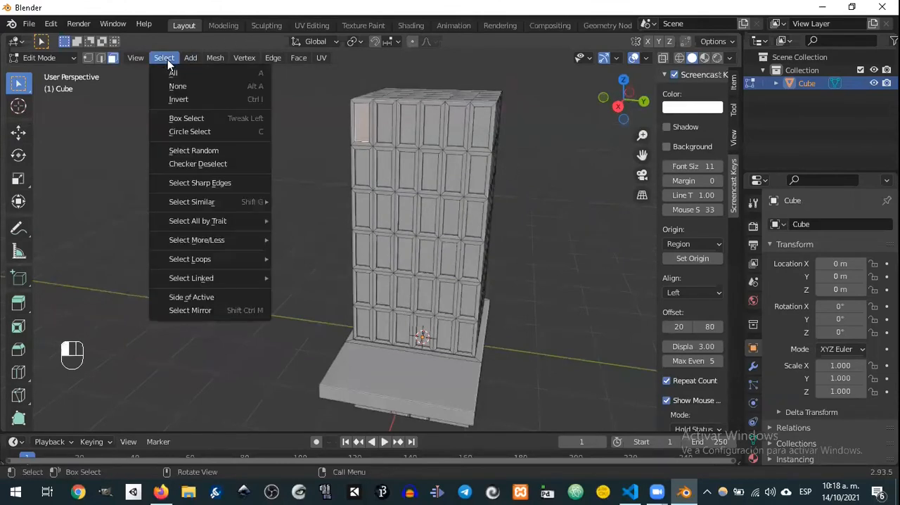
mouse_move(240, 201)
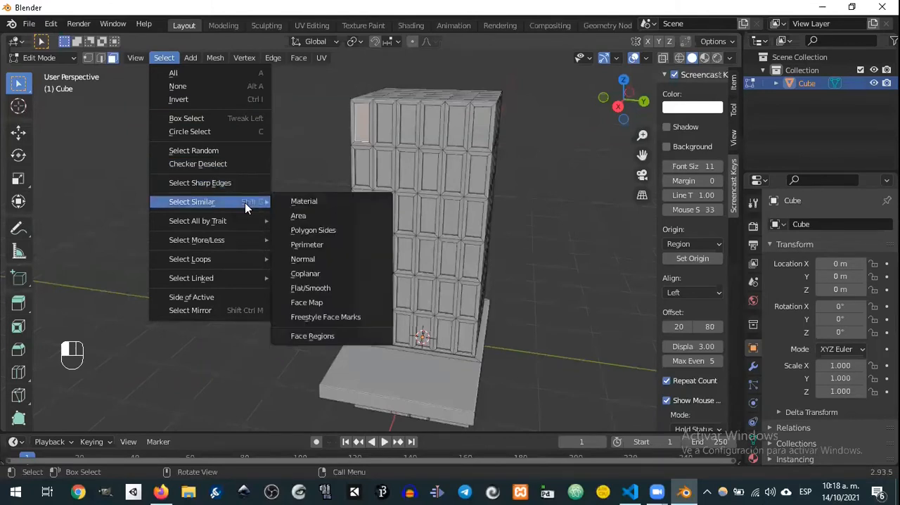
mouse_move(241, 223)
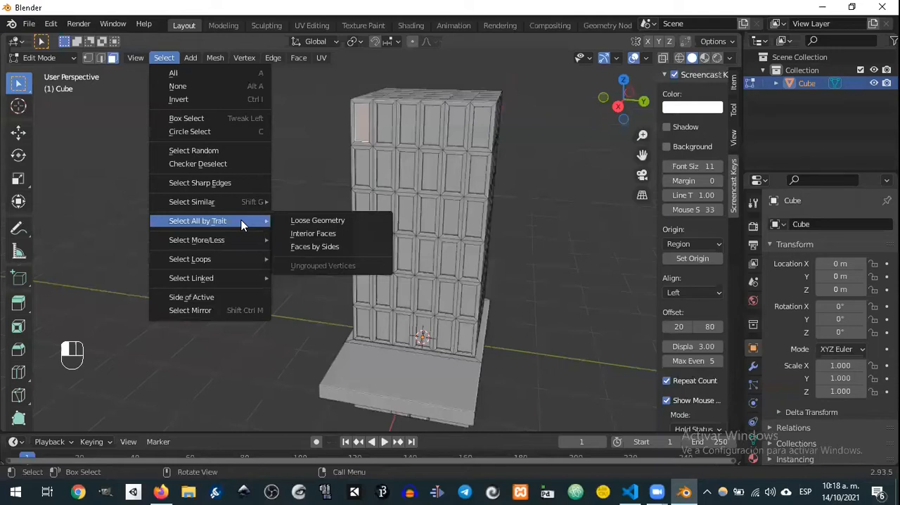
mouse_move(238, 242)
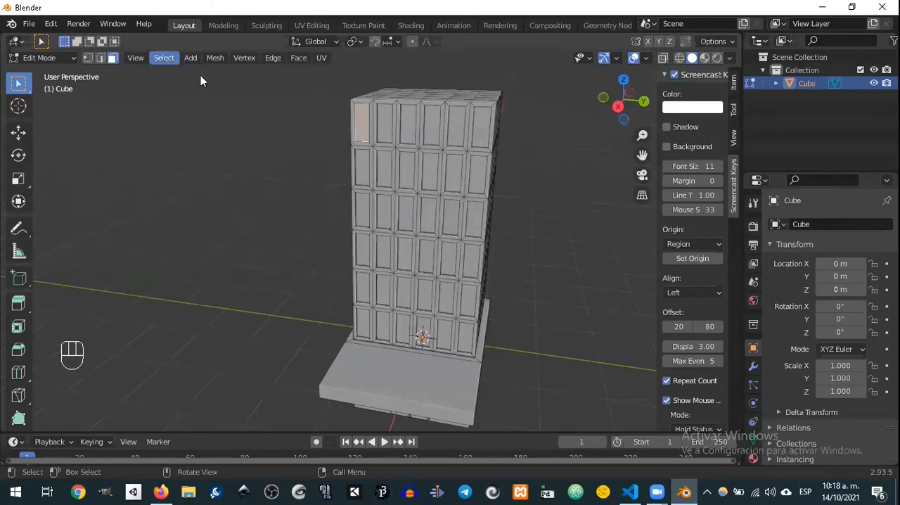
click(166, 58)
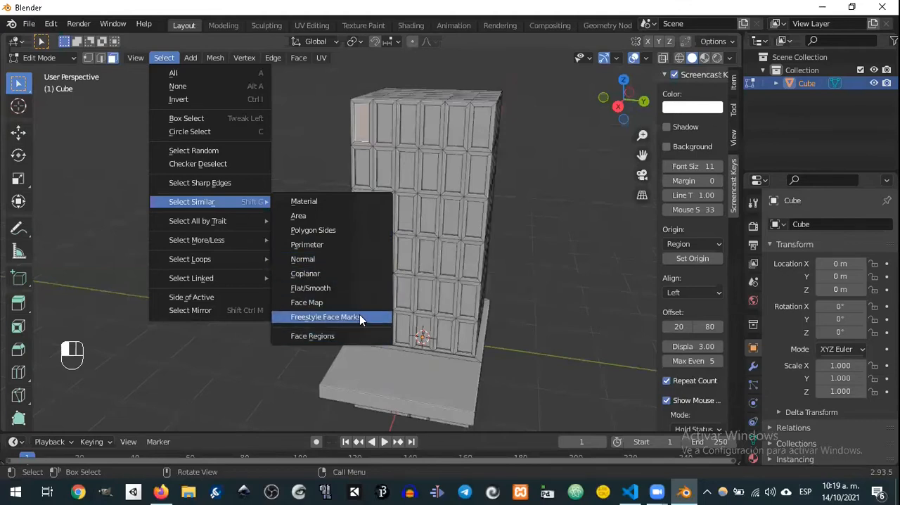
click(360, 215)
Step: Set the Select Similar threshold to 0.00930 to exclude the roof faces, and check the selected panels on all sides
middle_drag(485, 248, 417, 246)
middle_drag(507, 213, 400, 145)
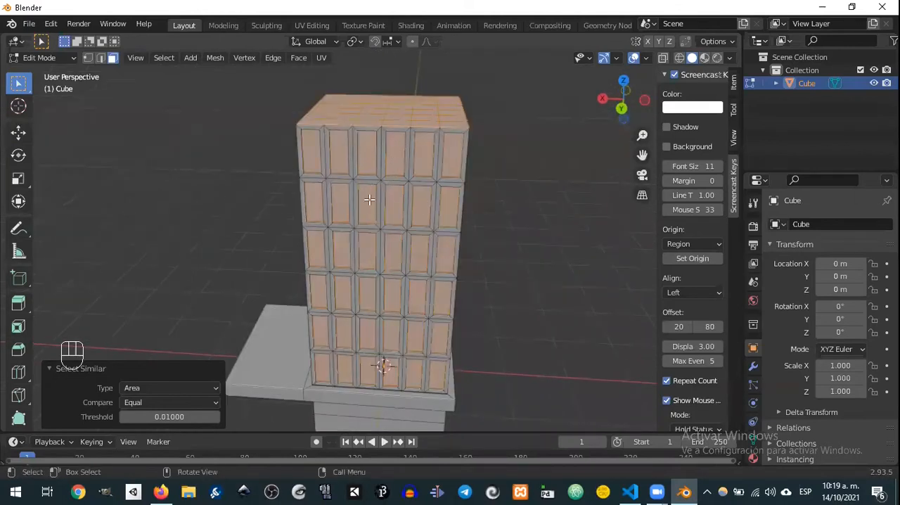
click(172, 416)
drag(173, 417, 178, 417)
middle_drag(481, 166, 358, 202)
middle_drag(484, 211, 432, 194)
middle_drag(567, 194, 442, 203)
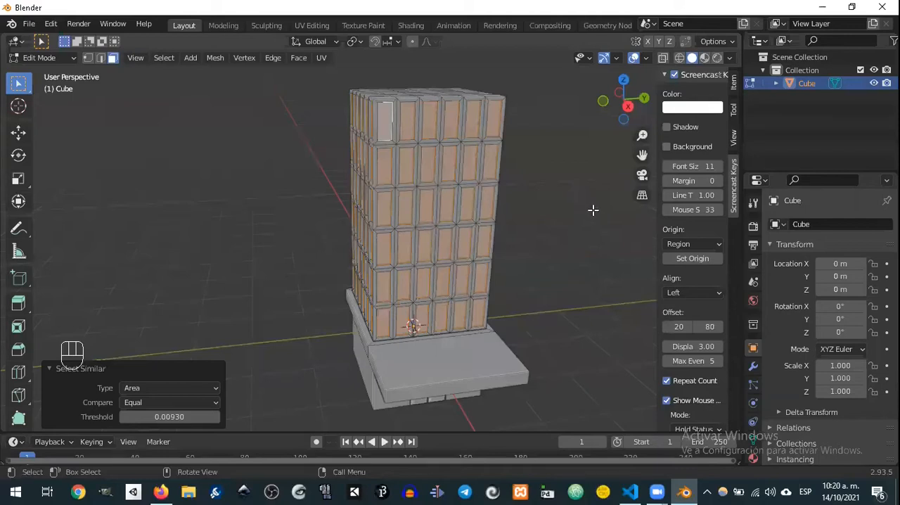
middle_drag(581, 203, 467, 194)
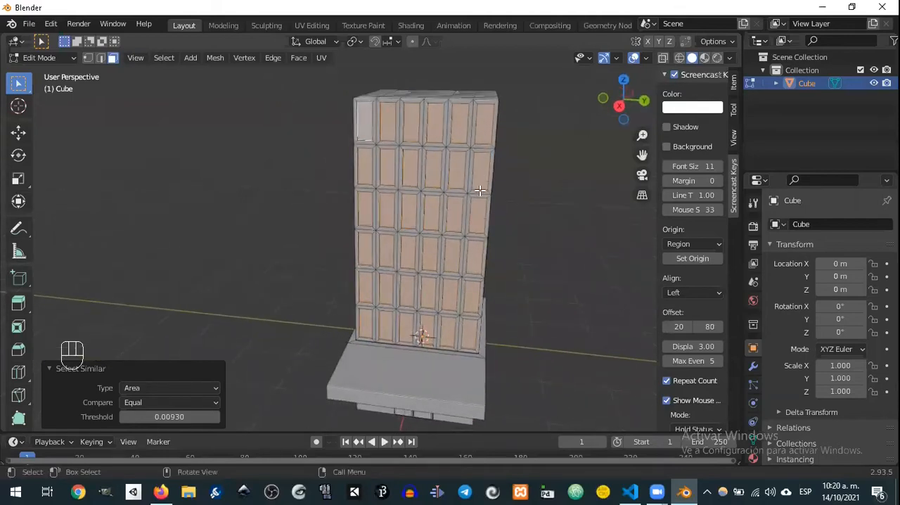
mouse_move(498, 227)
middle_down()
mouse_move(467, 218)
mouse_move(501, 215)
middle_up()
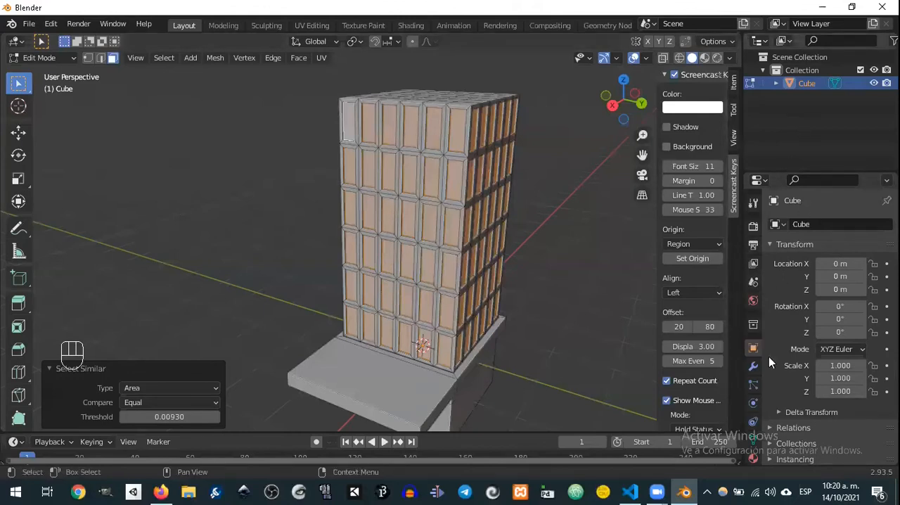
Step: Add a vertex group named ventana to the mesh and assign the selected window panels to it
scroll(768, 357, down, 3)
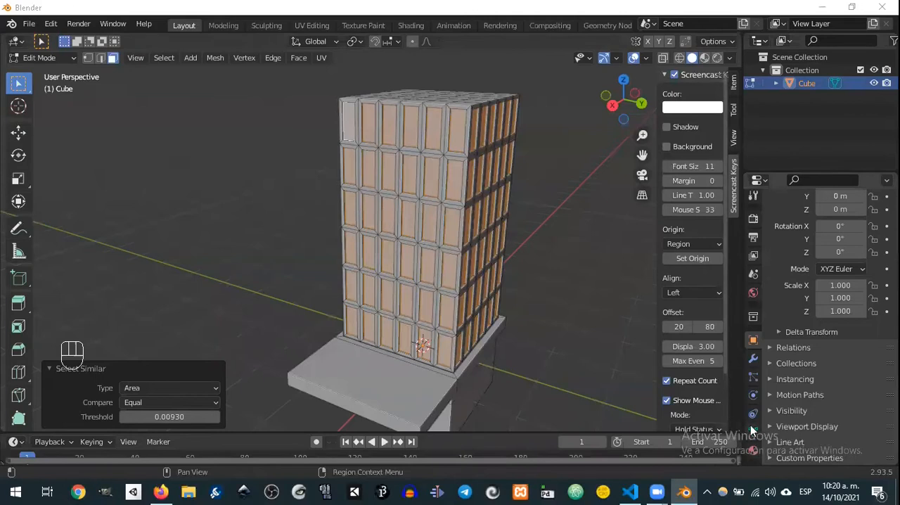
click(754, 430)
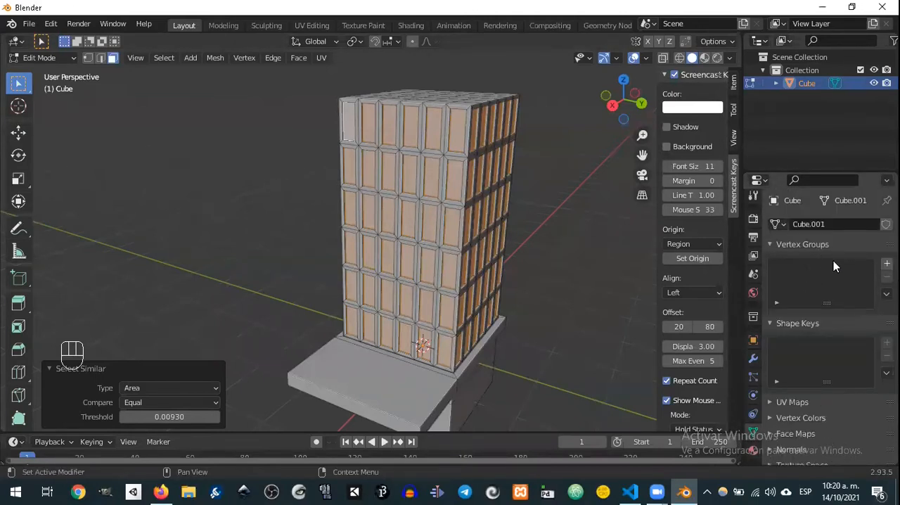
click(887, 263)
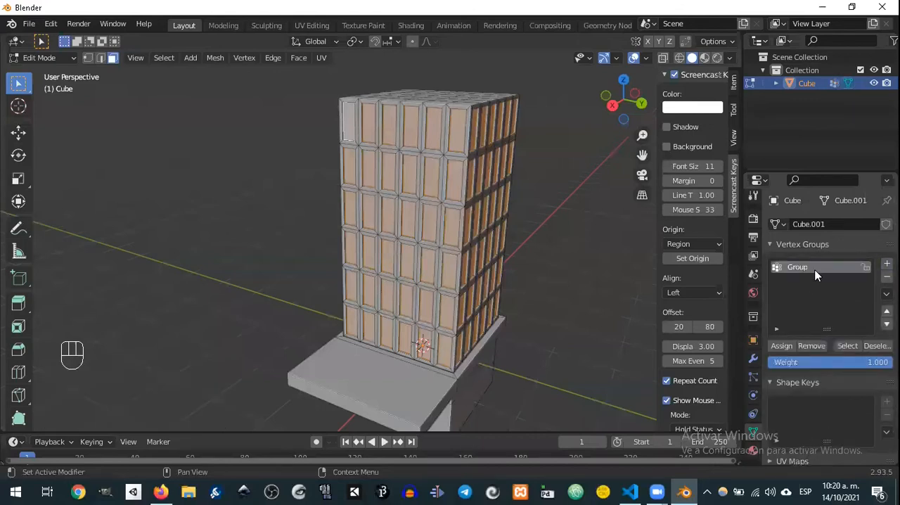
text(ventana)
middle_drag(538, 161, 332, 190)
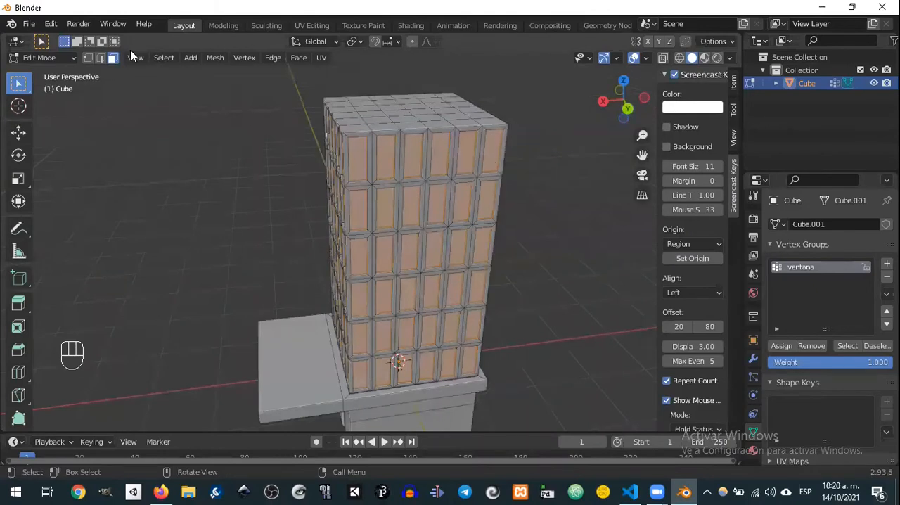
click(90, 59)
middle_drag(375, 151, 364, 134)
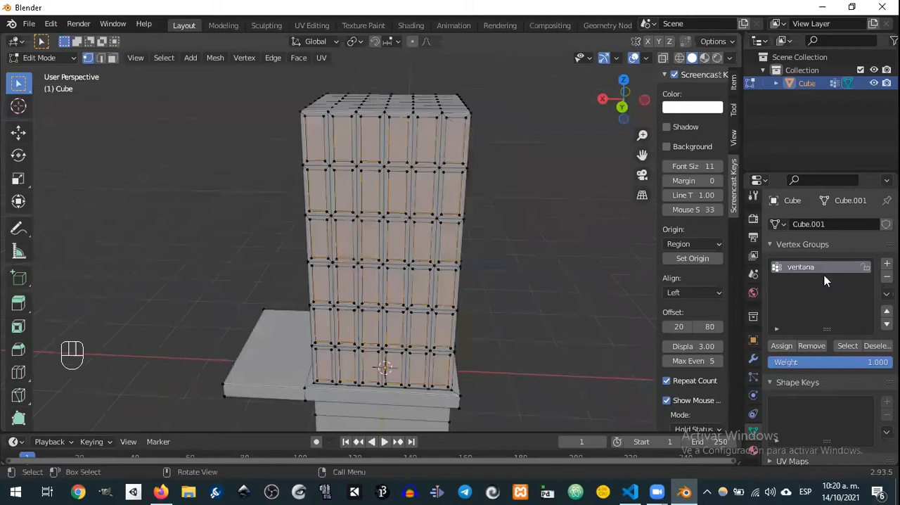
Step: Return to face selection, deselect everything, and reselect the window panels from the ventana vertex group, checking them around the tower
click(113, 60)
click(561, 254)
middle_drag(561, 270, 410, 237)
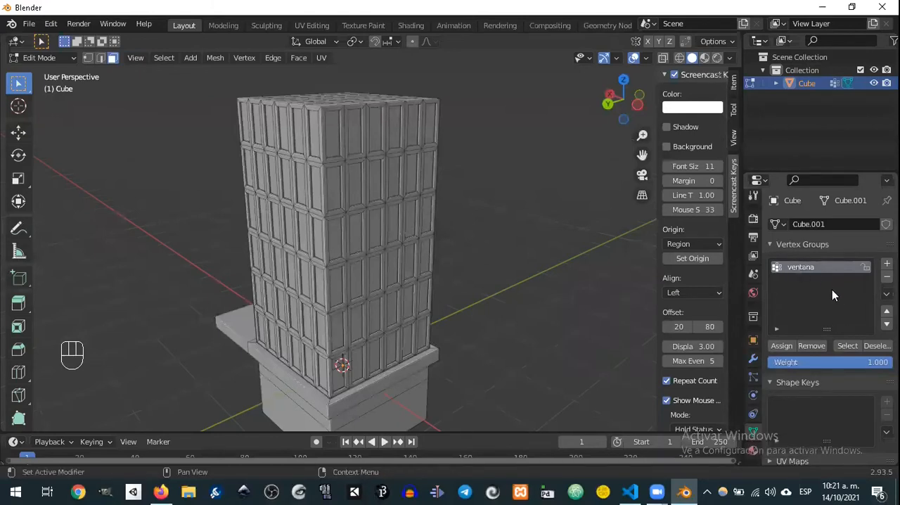
click(849, 347)
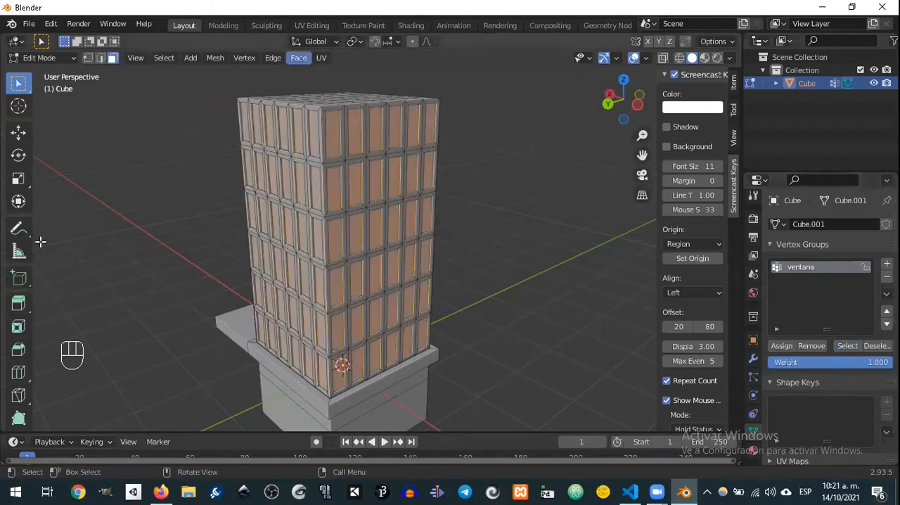
middle_drag(446, 174, 333, 203)
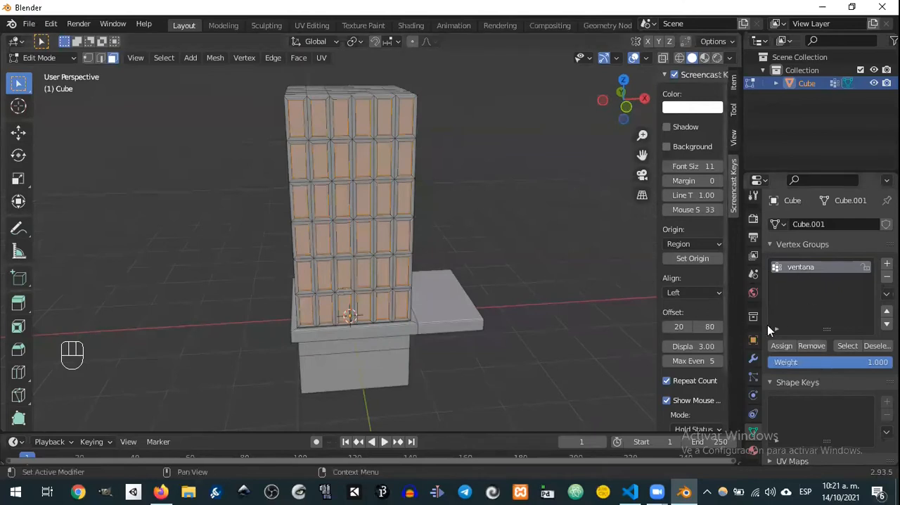
middle_drag(506, 232, 474, 204)
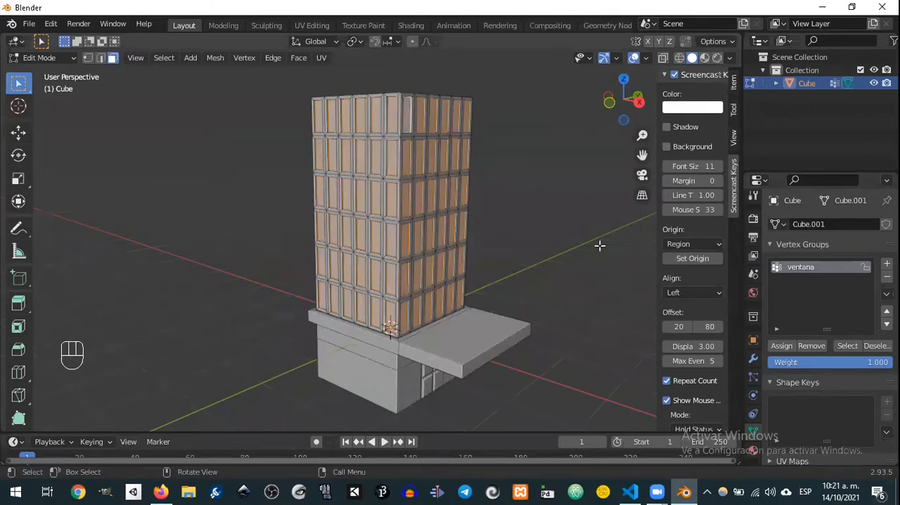
Step: Add three material slots to the building and create a new material with the default colour in the first slot
click(753, 450)
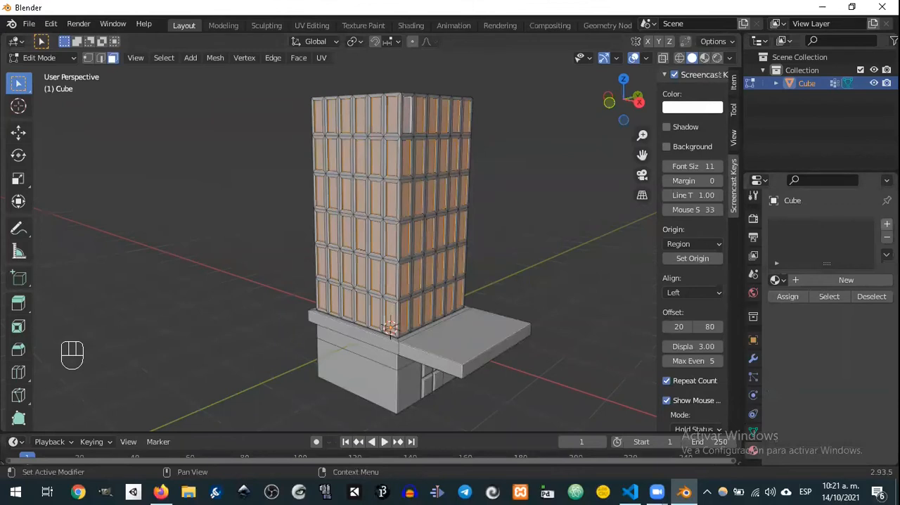
click(887, 224)
click(887, 224)
click(887, 223)
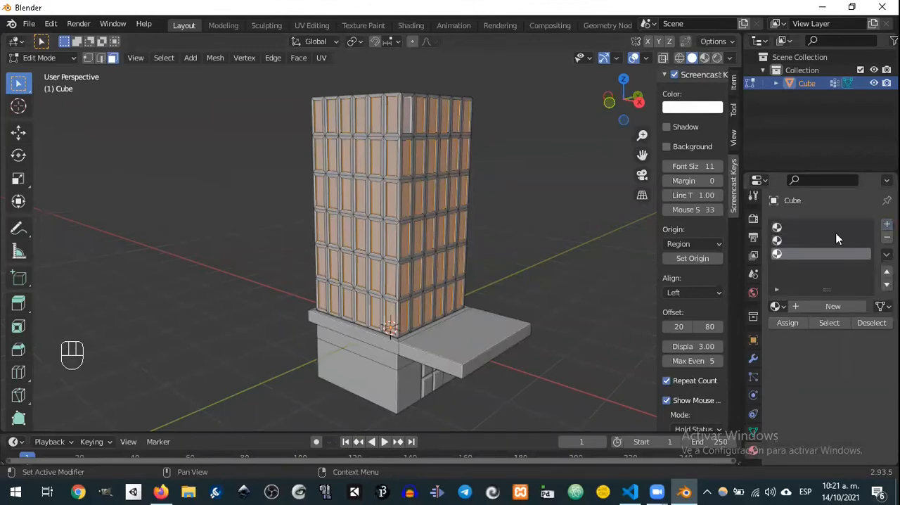
click(834, 228)
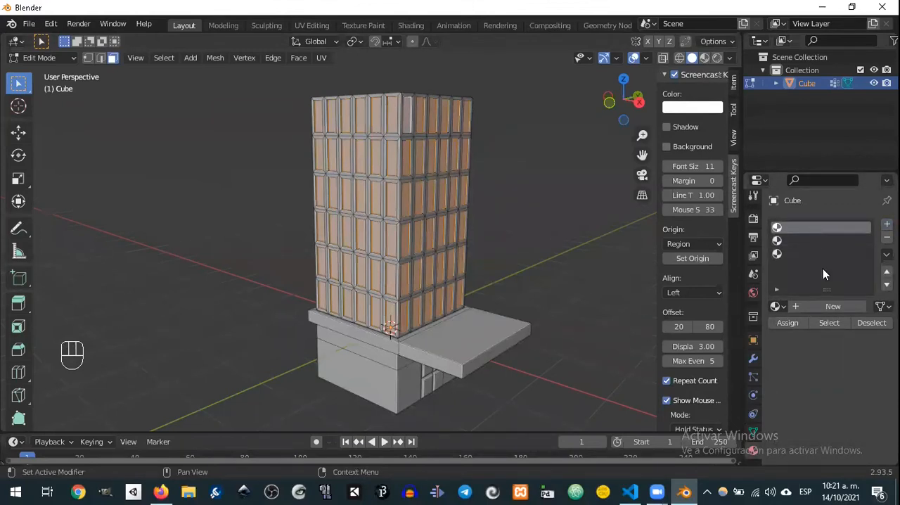
click(806, 308)
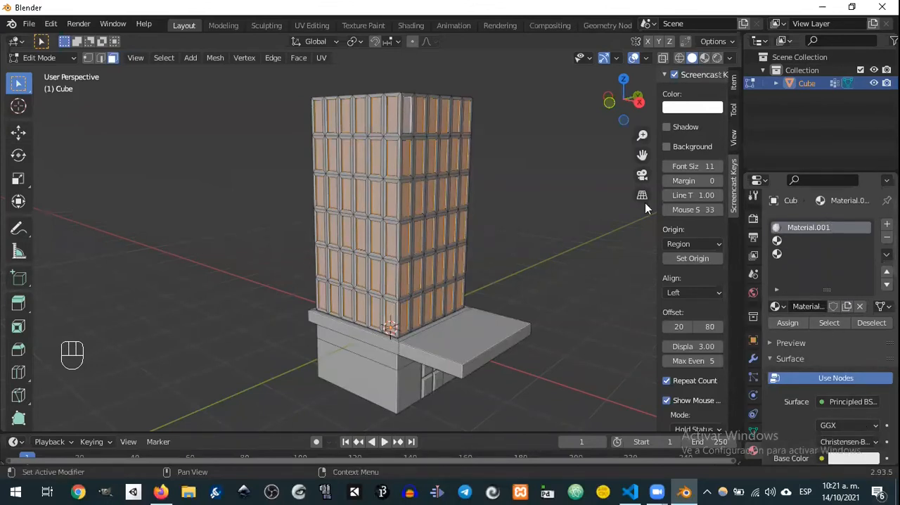
Step: Create a second-slot material with a light blue base color and assign it to the selected window panels
click(795, 241)
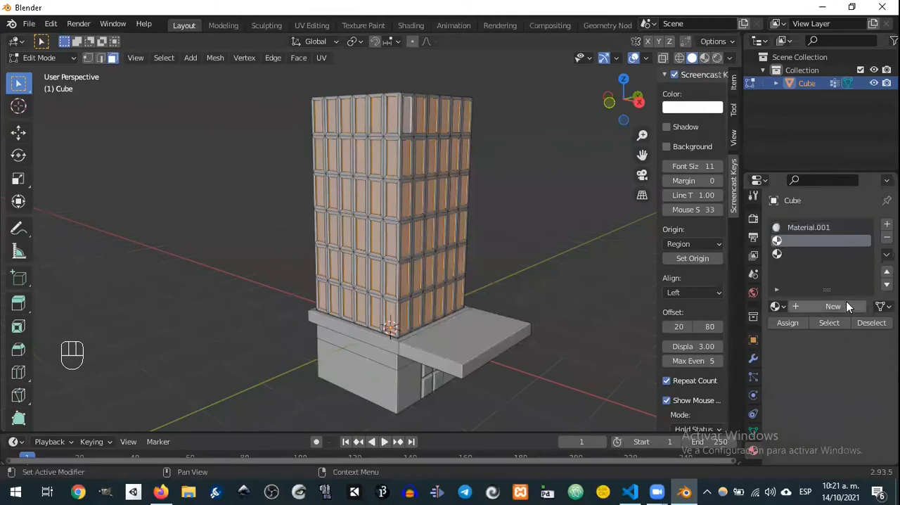
click(802, 308)
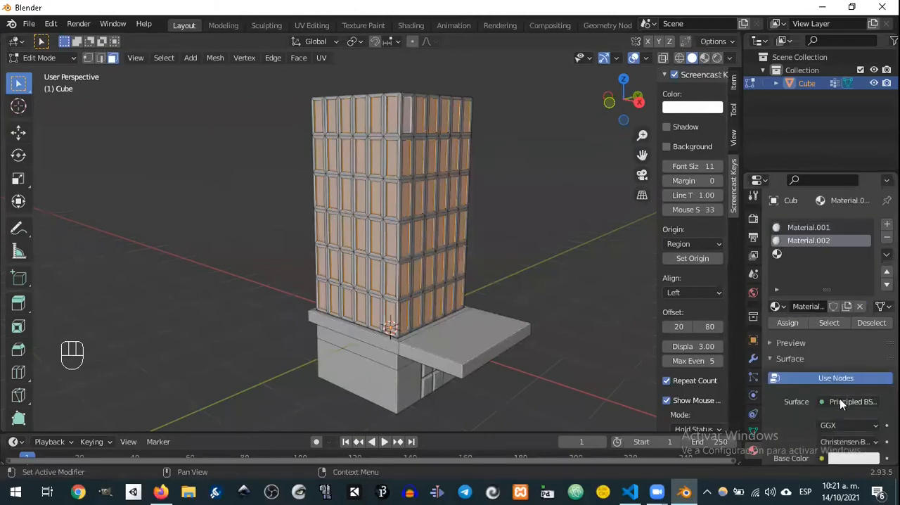
click(848, 459)
drag(811, 302, 816, 283)
middle_drag(526, 173, 478, 181)
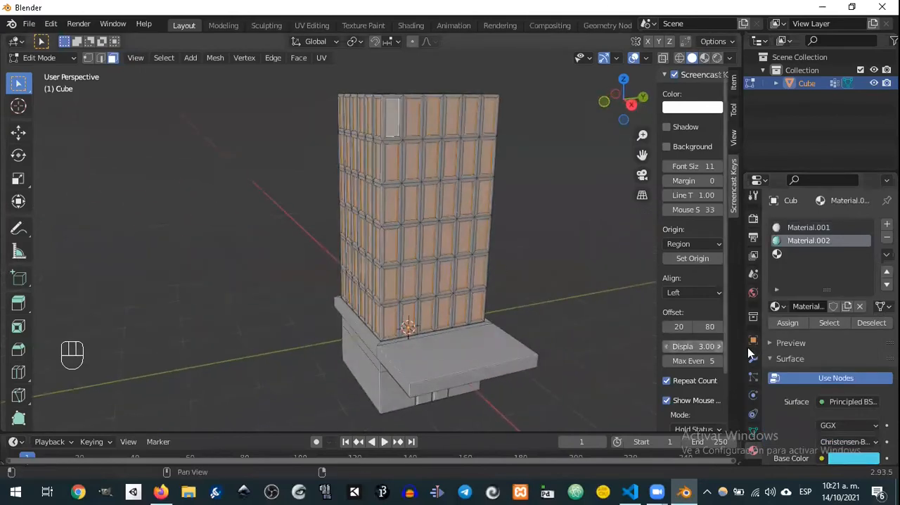
click(786, 321)
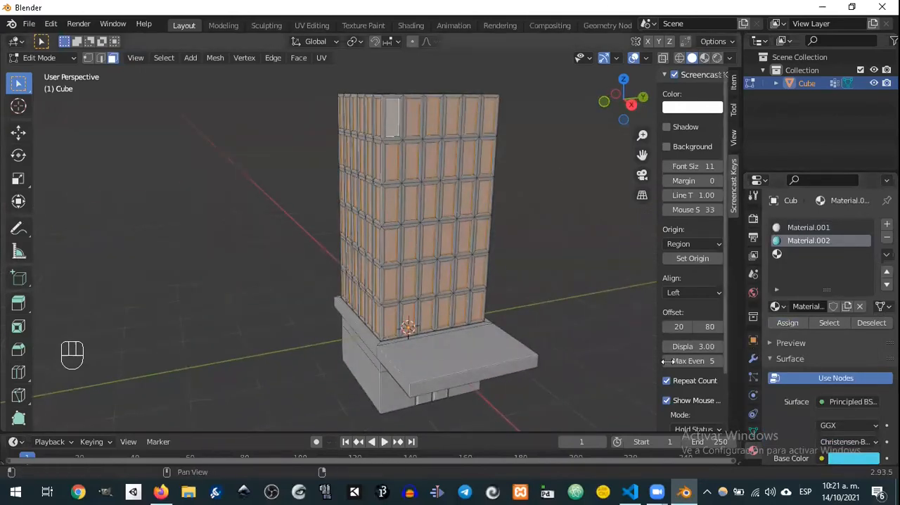
Step: Switch the viewport to material preview shading and view the tower from the entrance side
click(705, 59)
mouse_move(536, 275)
shift+middle_down()
mouse_move(521, 231)
mouse_move(495, 220)
shift+middle_up()
middle_drag(495, 302, 492, 279)
click(405, 348)
click(415, 347)
shift+click(435, 351)
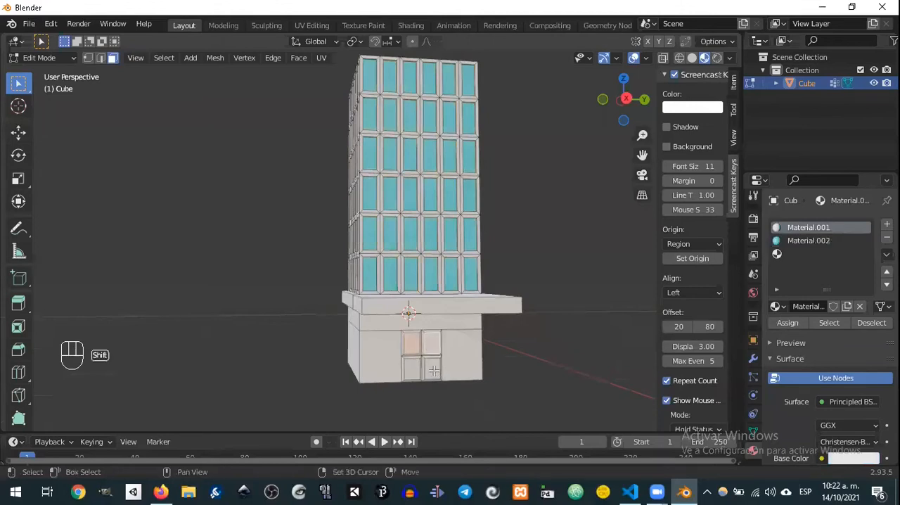
shift+click(431, 368)
shift+click(413, 370)
Step: Select the four door panels of the entrance and grow the selection once to include their frames
middle_drag(416, 369, 438, 363)
scroll(441, 351, up, 6)
scroll(455, 365, down, 3)
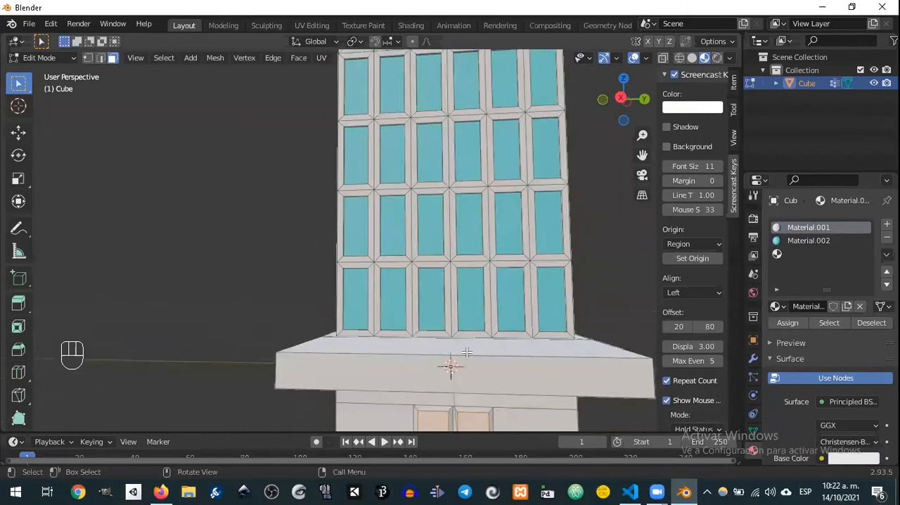
middle_drag(495, 338, 469, 279)
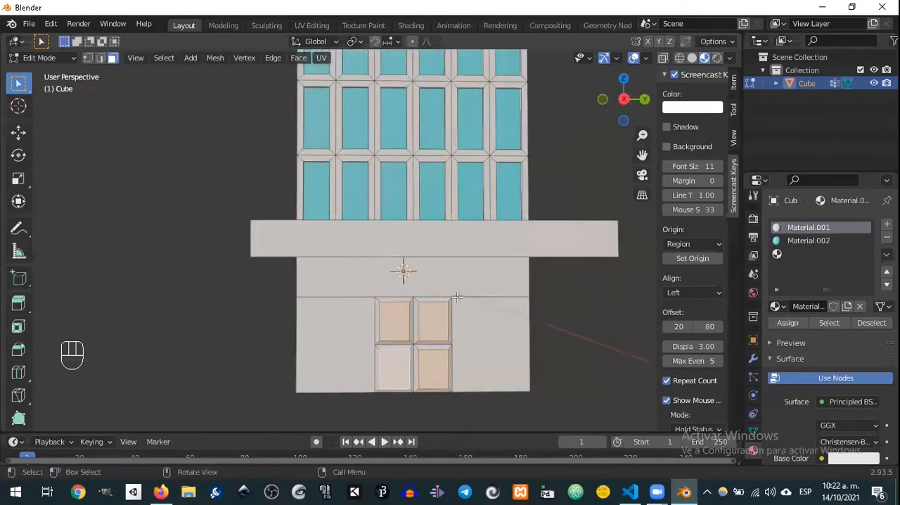
click(394, 321)
click(434, 323)
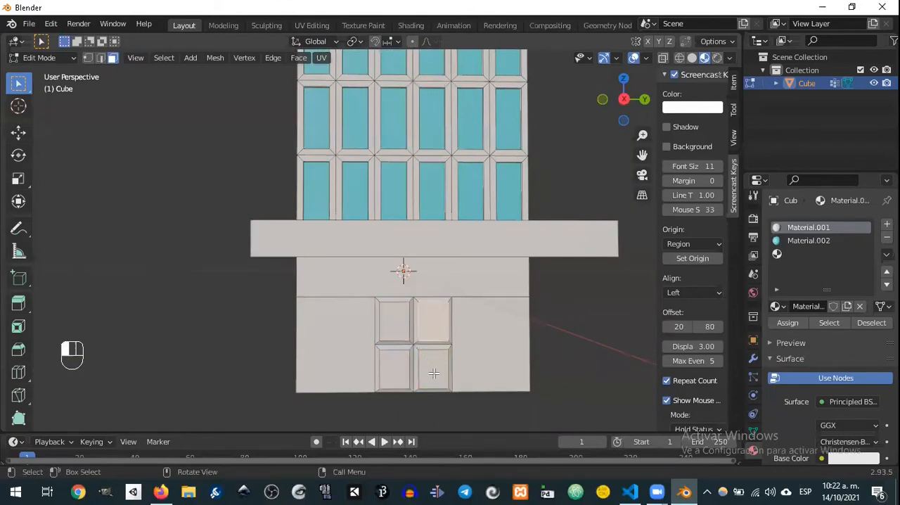
click(432, 369)
shift+click(391, 365)
shift+click(386, 318)
shift+click(433, 322)
key(ctrl+KP_Add)
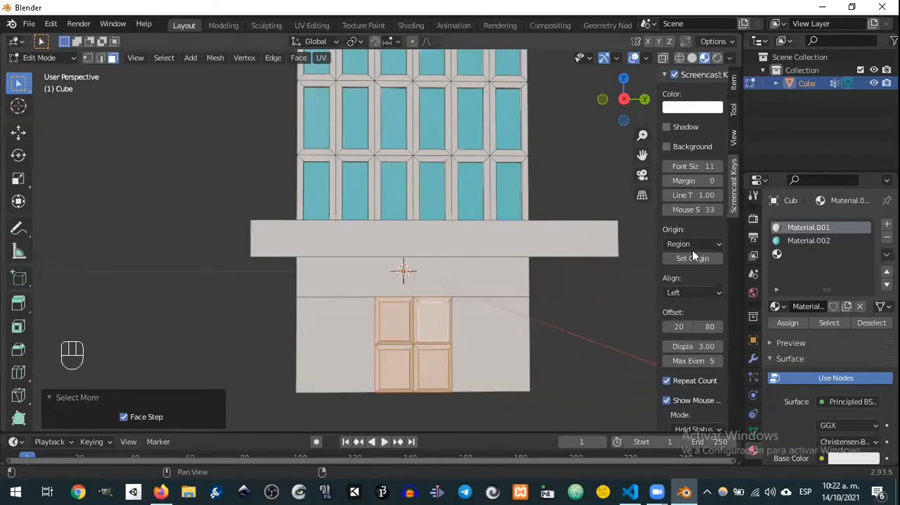
Step: Add a fourth material slot and try to remove it
click(808, 254)
click(887, 224)
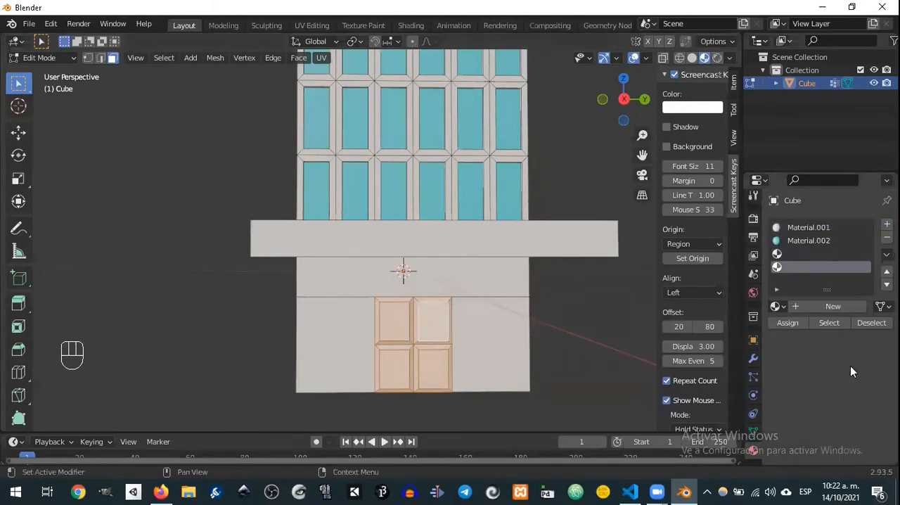
click(887, 237)
click(819, 258)
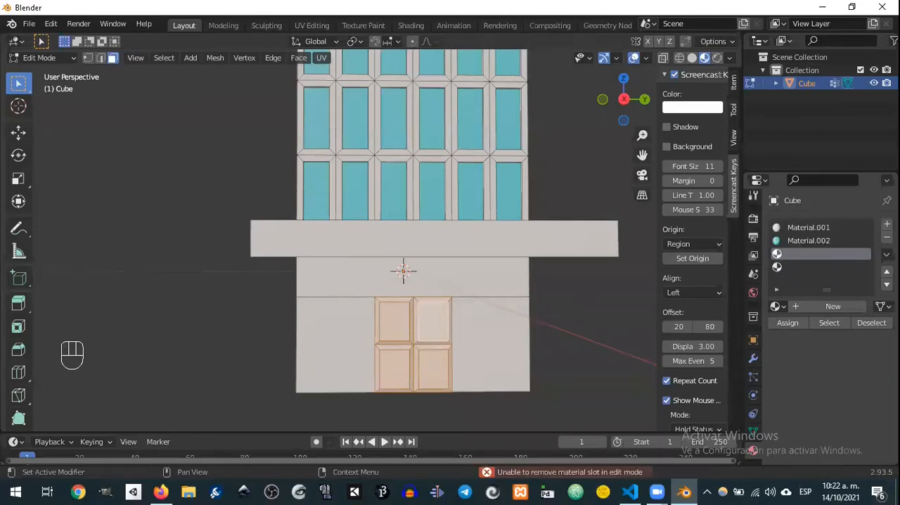
click(810, 258)
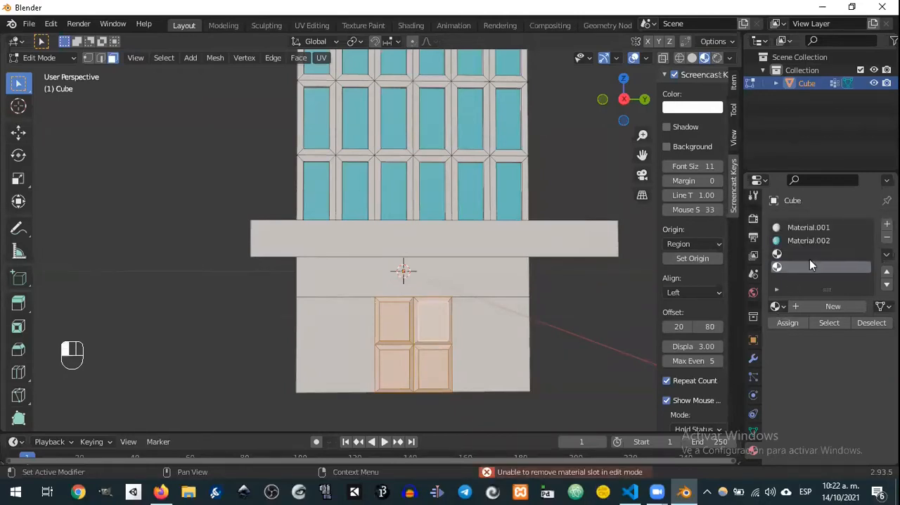
click(887, 238)
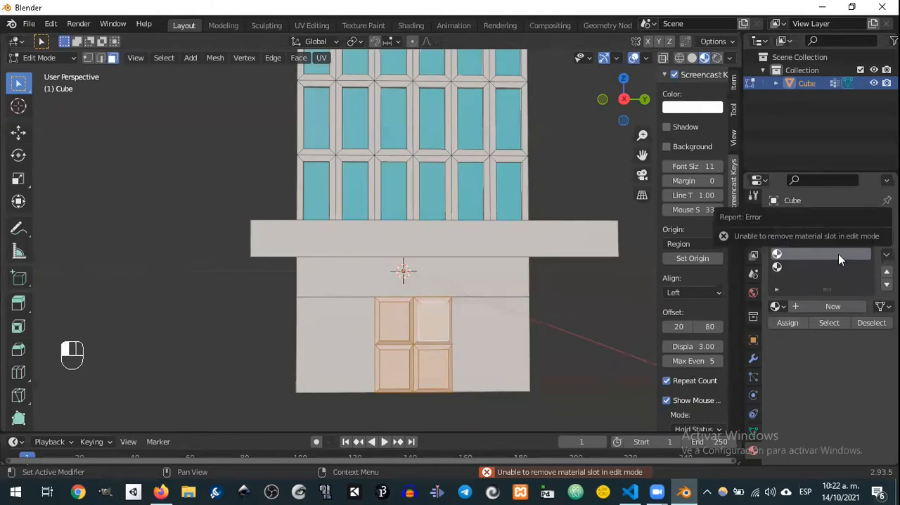
Step: Create a third-slot material with a golden-brown base color, assign it to the selected door faces, and clear the selection
click(814, 306)
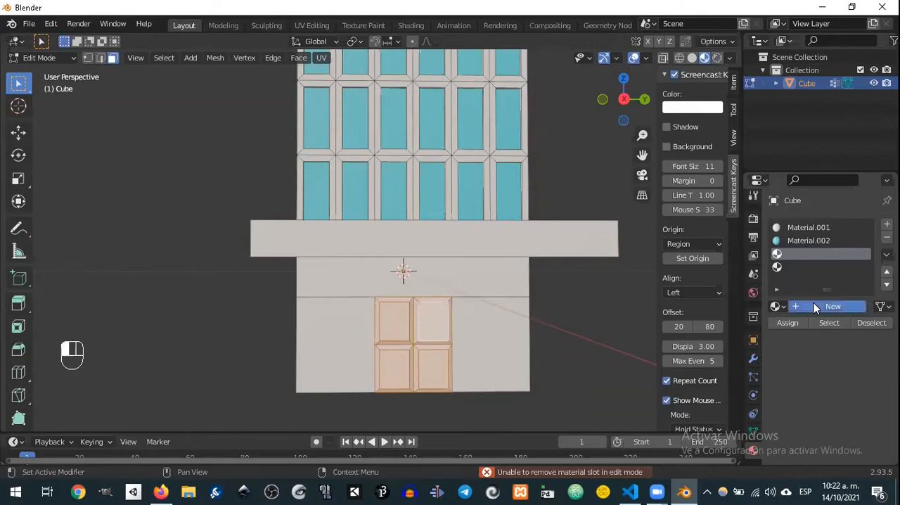
click(853, 458)
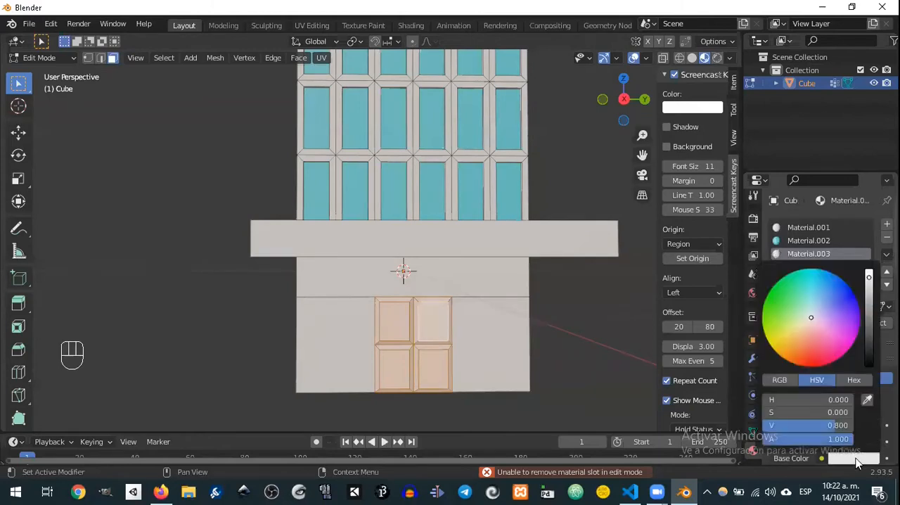
click(795, 341)
click(870, 335)
drag(870, 334, 870, 317)
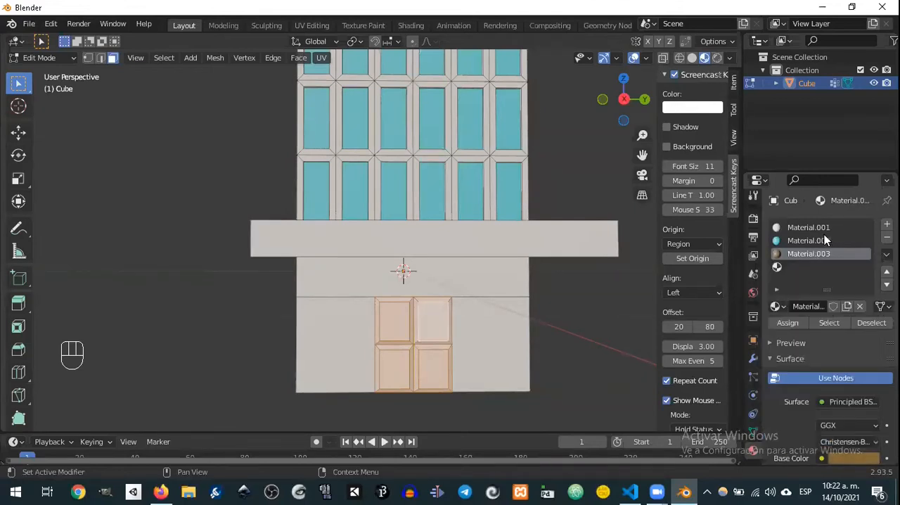
click(788, 322)
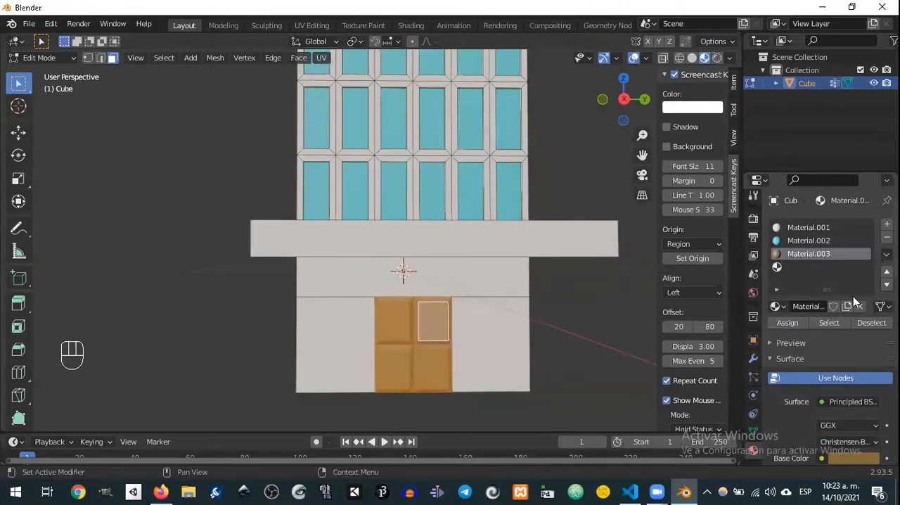
click(604, 288)
Step: Examine the coloured entrance and windows, comparing rendered and solid shading before returning to material preview
middle_drag(553, 307, 588, 311)
scroll(534, 261, down, 3)
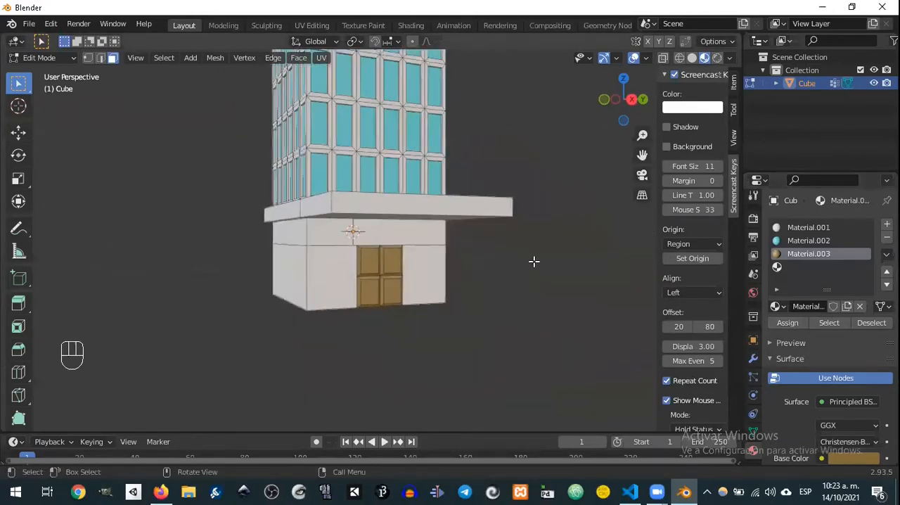
mouse_move(572, 248)
middle_down()
mouse_move(553, 258)
mouse_move(562, 253)
middle_up()
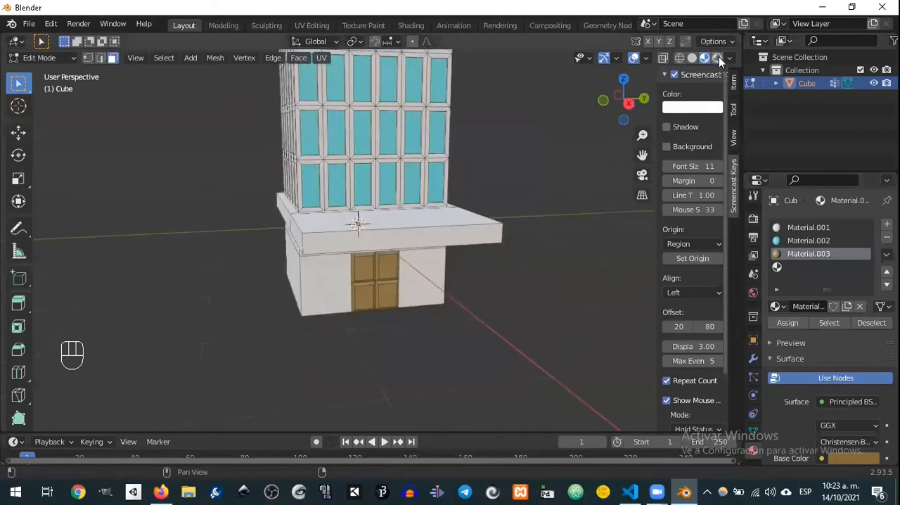
click(718, 61)
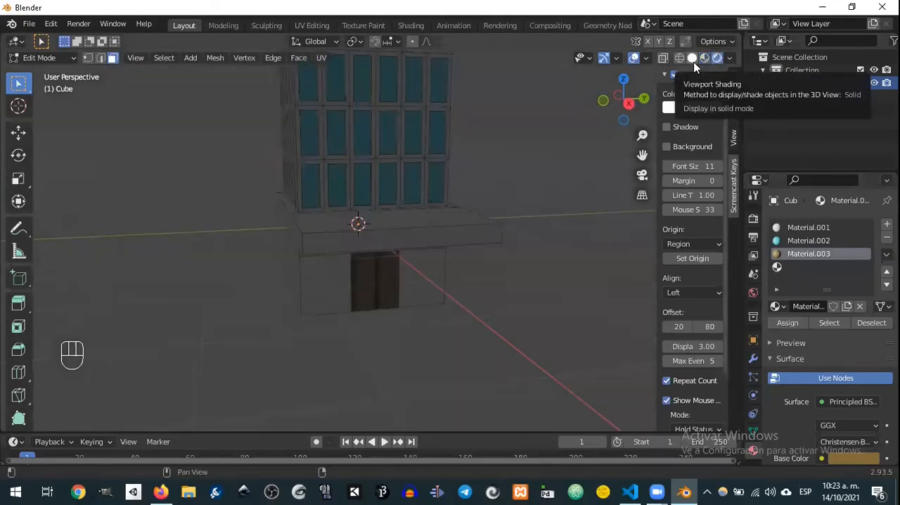
click(694, 59)
middle_drag(526, 177, 525, 176)
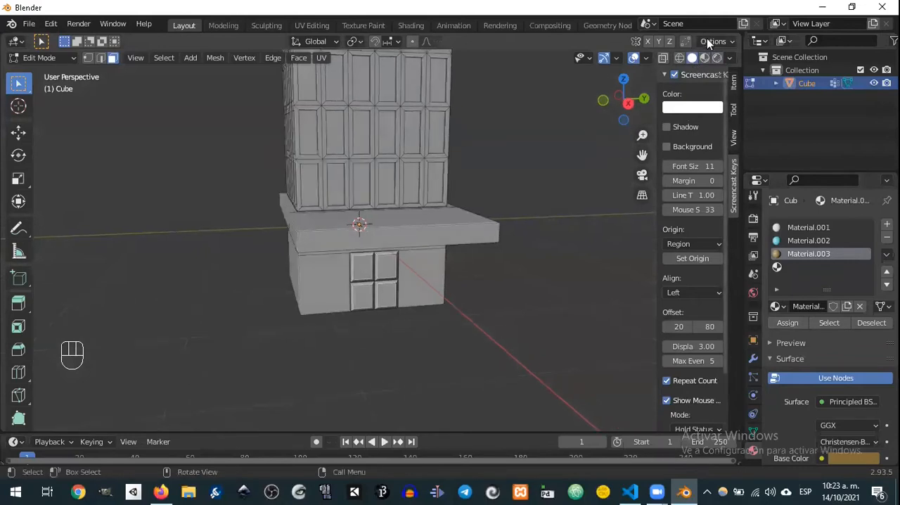
click(704, 58)
mouse_move(506, 134)
middle_down()
mouse_move(469, 145)
mouse_move(490, 177)
mouse_move(529, 157)
middle_up()
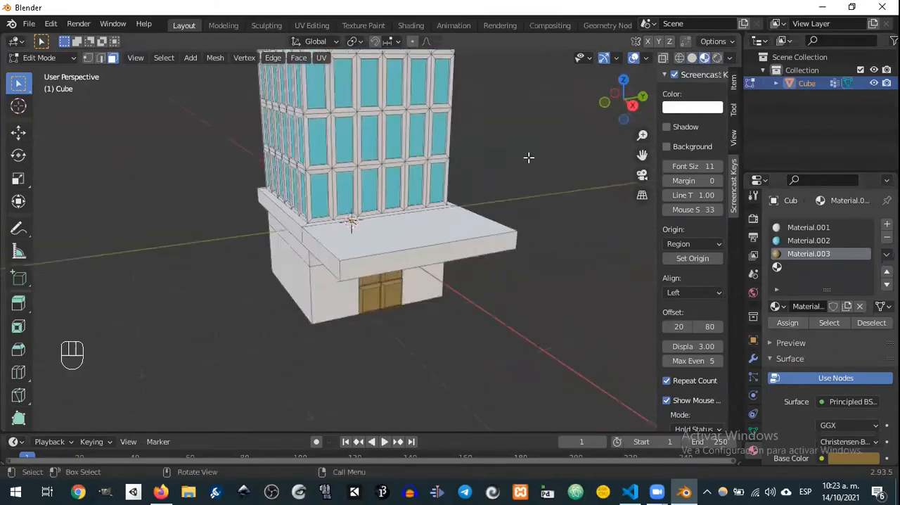
Step: Look over the coloured tower from several sides and return it to Object Mode
scroll(529, 158, down, 8)
scroll(523, 169, up, 4)
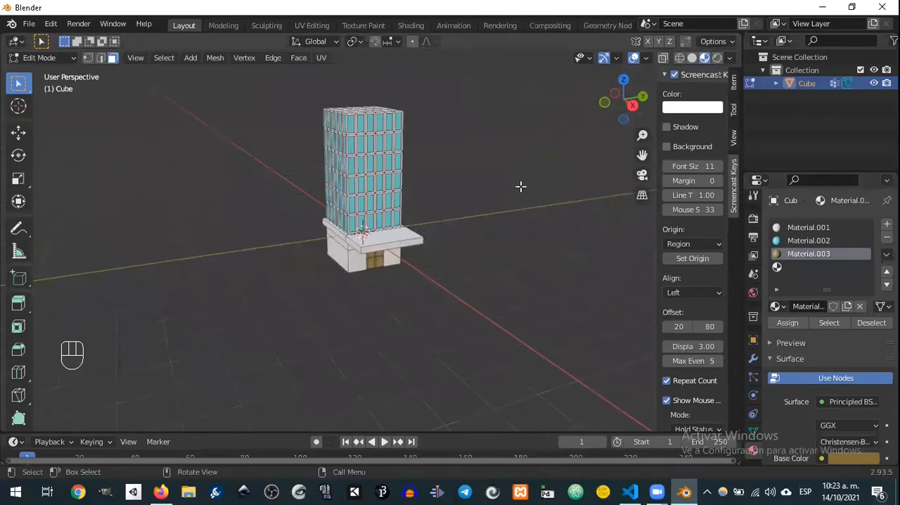
scroll(521, 186, up, 3)
middle_drag(519, 187, 546, 170)
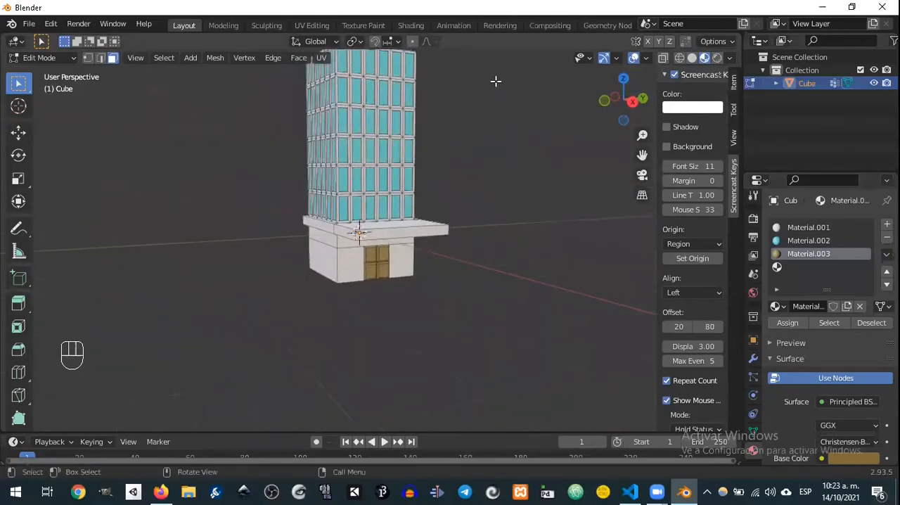
middle_drag(538, 132, 422, 212)
key(Tab)
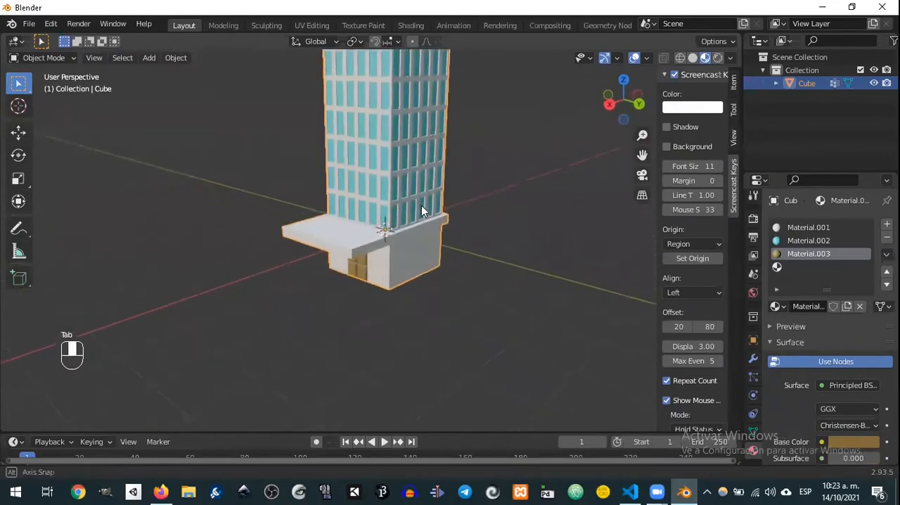
Step: Switch to the modelling notes in Google Docs and highlight the line about individual face insets (Ventanas de edificio) in yellow
click(168, 491)
click(229, 8)
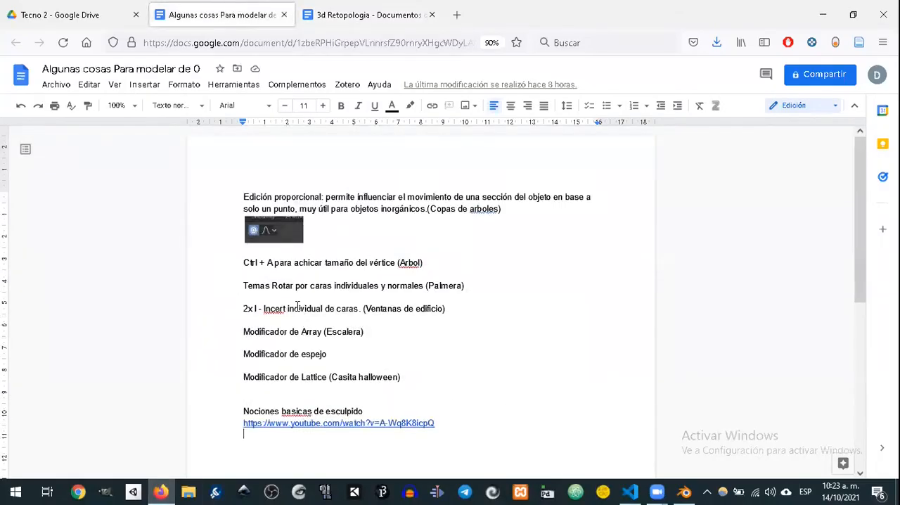
scroll(316, 257, down, 1)
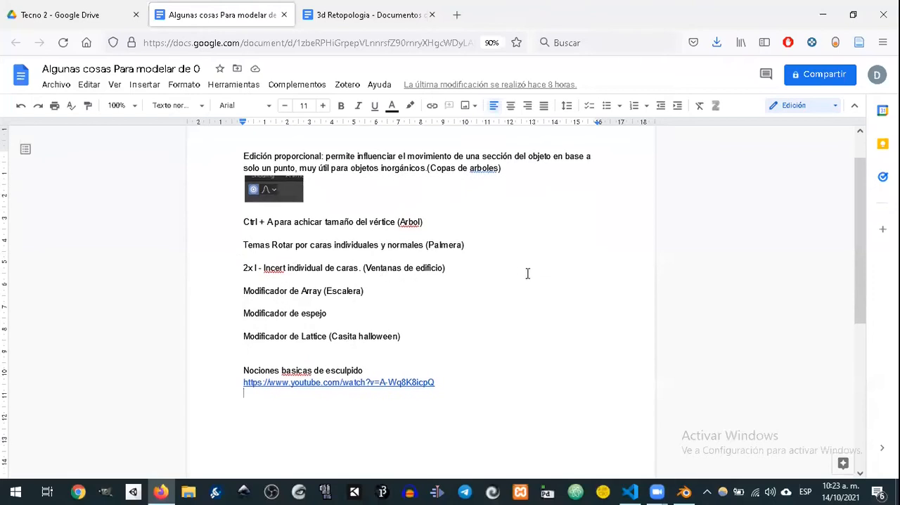
mouse_move(475, 268)
mouse_down()
mouse_move(176, 249)
mouse_move(174, 275)
mouse_up()
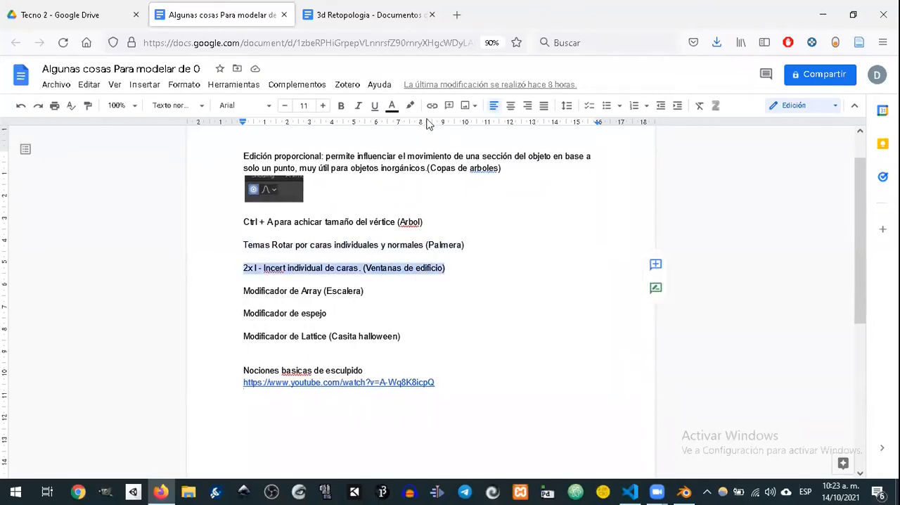
click(410, 105)
click(453, 179)
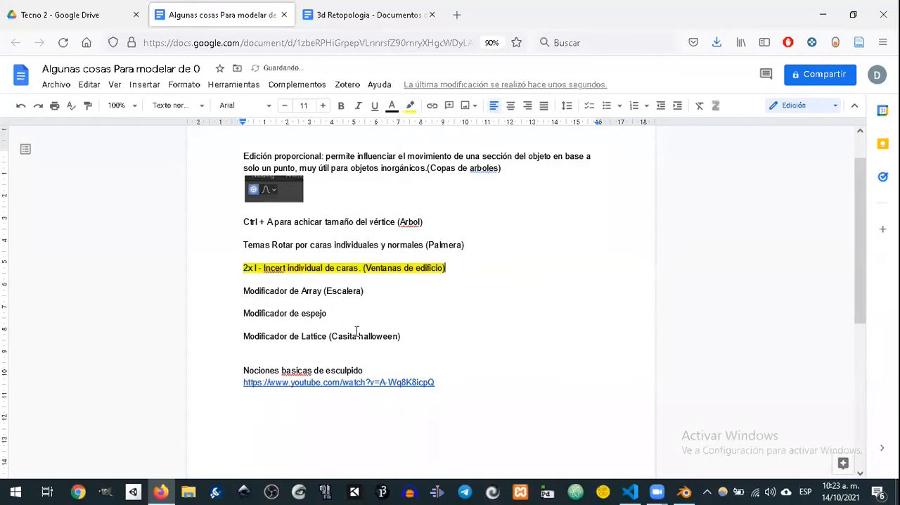
Step: Return to Blender and hide the tower building so the scene is empty for a new object
click(824, 14)
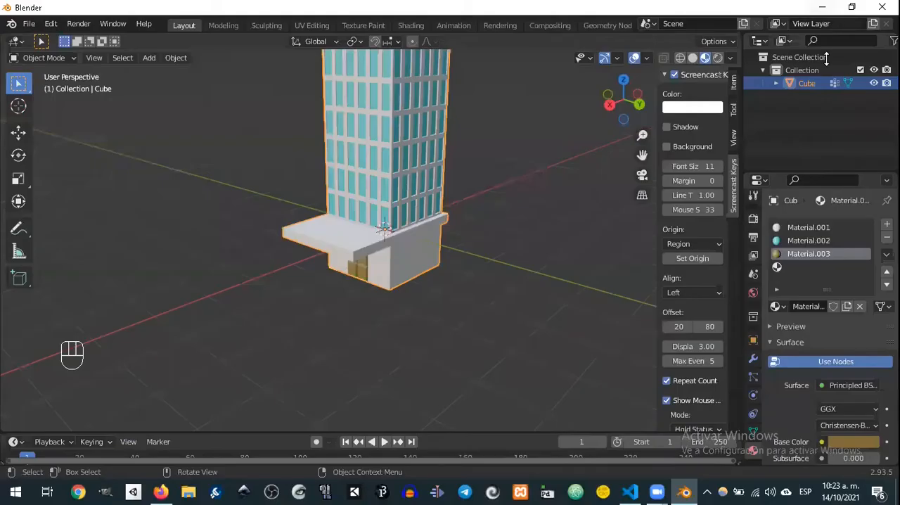
middle_drag(464, 238, 625, 202)
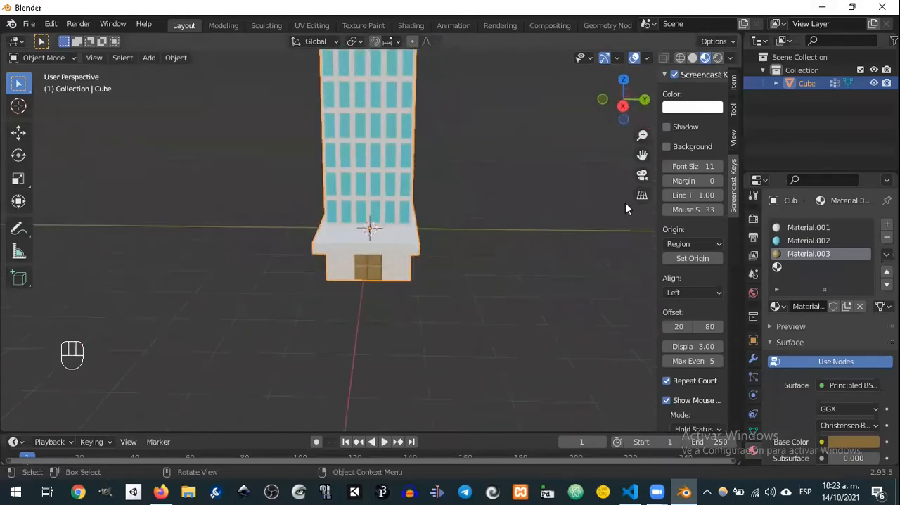
click(874, 83)
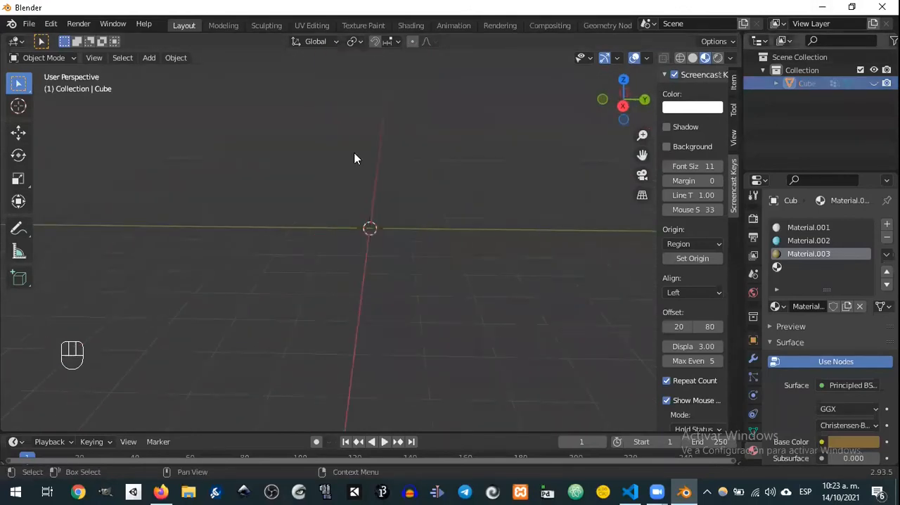
shift+middle_drag(304, 429, 301, 417)
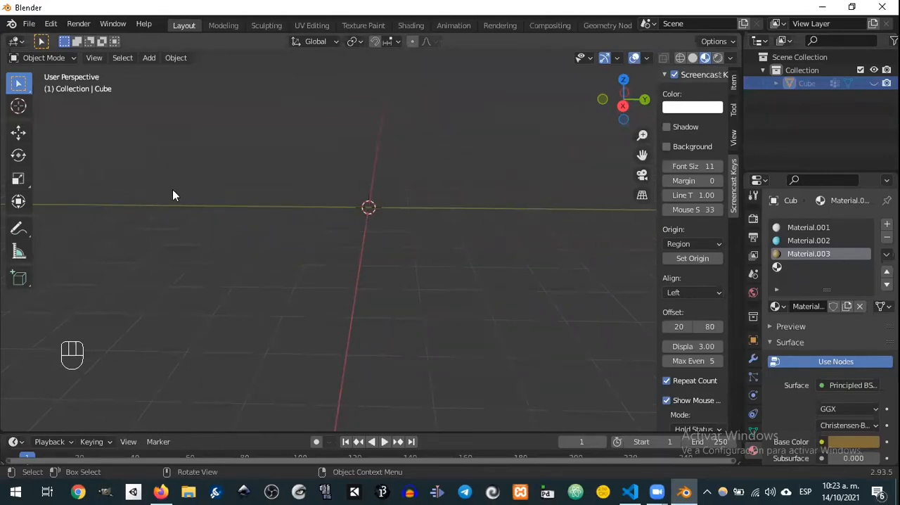
middle_drag(391, 200, 378, 225)
middle_drag(342, 253, 432, 220)
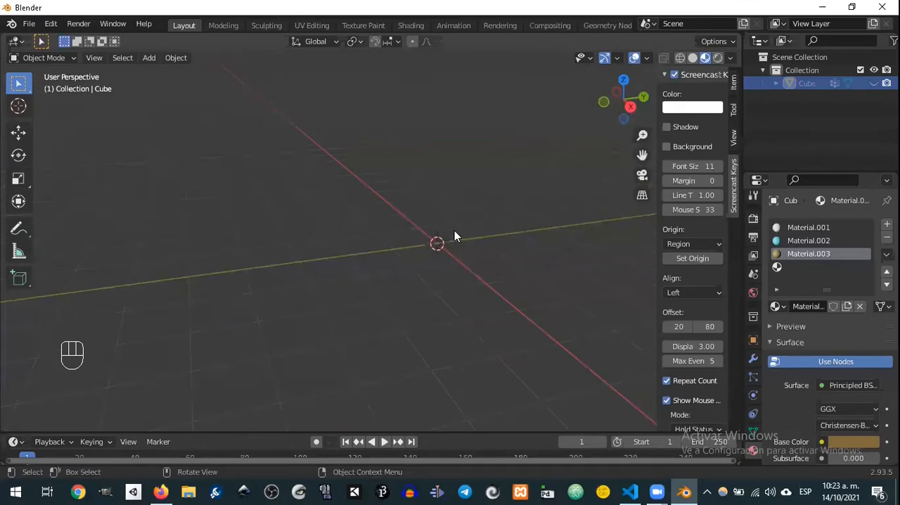
Step: Add a 2 m cube at the origin and flatten it along Z to a scale factor of about 0.27
key(shift+a)
mouse_move(403, 210)
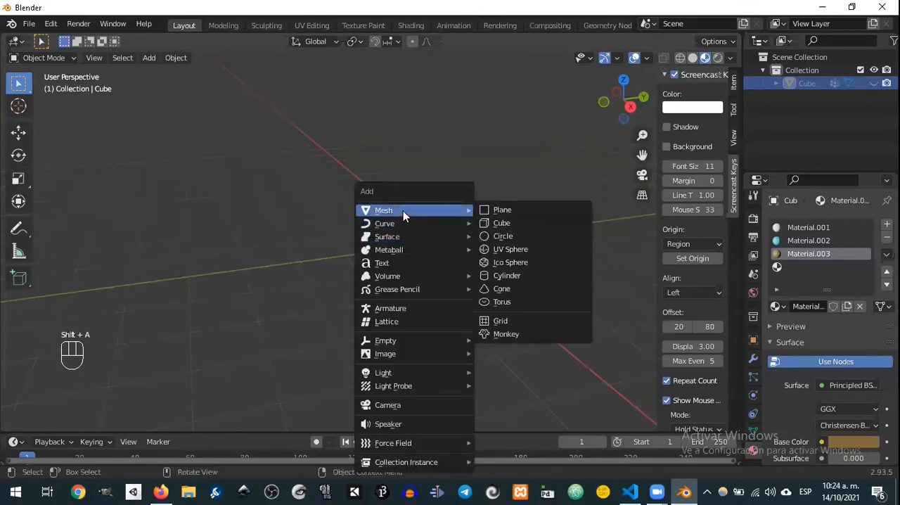
click(504, 222)
mouse_move(546, 233)
middle_down()
mouse_move(472, 235)
mouse_move(494, 209)
mouse_move(546, 246)
middle_up()
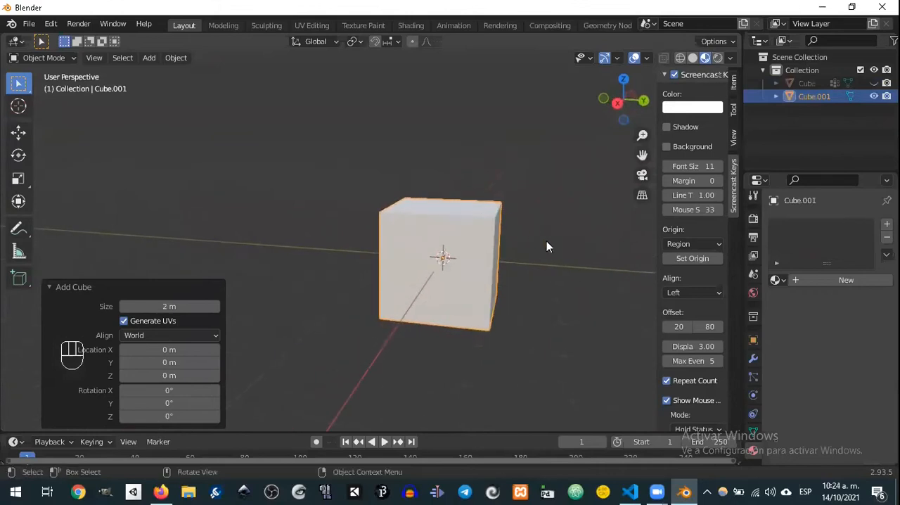
key(s)
key(z)
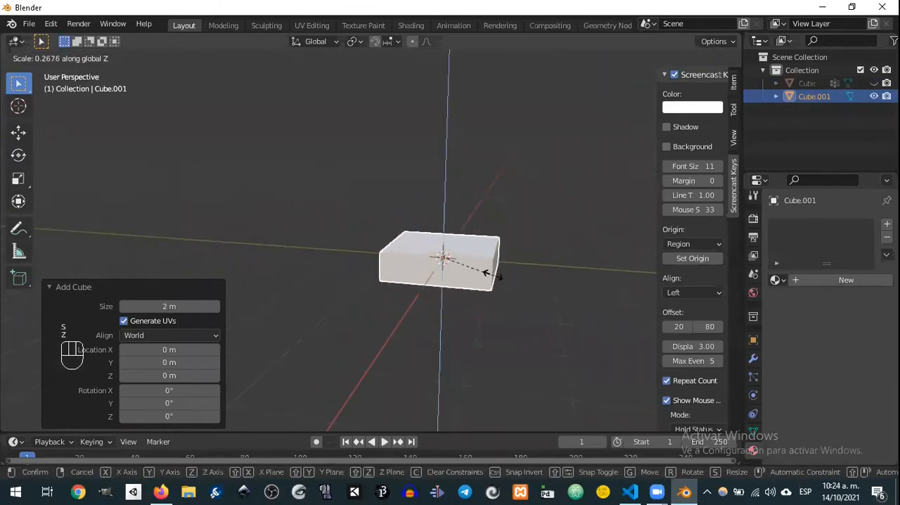
click(485, 272)
Step: Flatten the slab twice more along Z, the last time by a factor of about 0.75
key(s)
key(z)
click(556, 295)
middle_drag(556, 295, 470, 306)
key(s)
key(z)
click(500, 321)
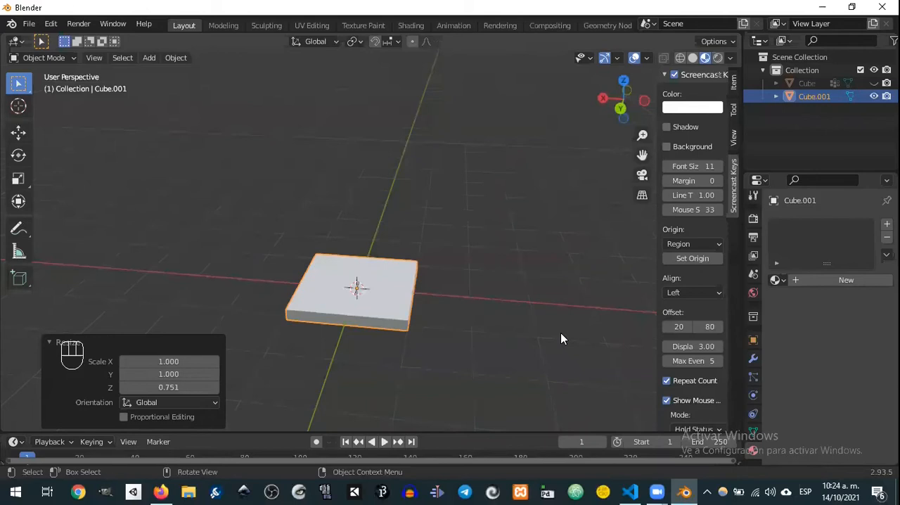
Step: Narrow the slab along X by a factor of about 0.27 and thin it along Z by about 0.73 to form a stair tread
key(s)
key(x)
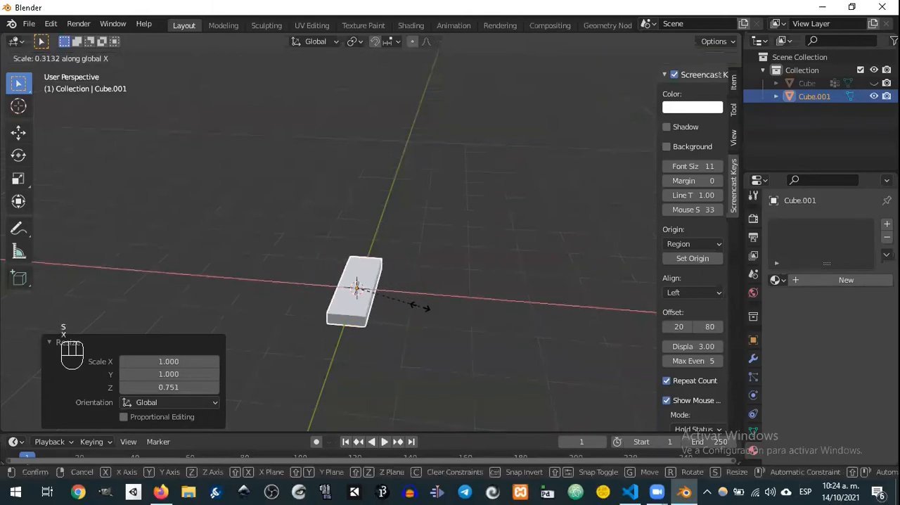
click(412, 304)
middle_drag(412, 304, 468, 301)
key(s)
key(z)
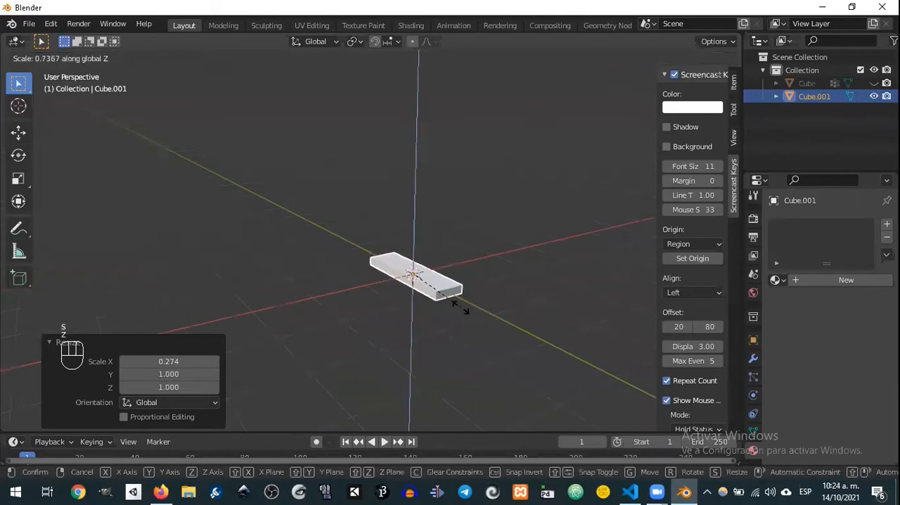
click(464, 309)
middle_drag(505, 276, 534, 275)
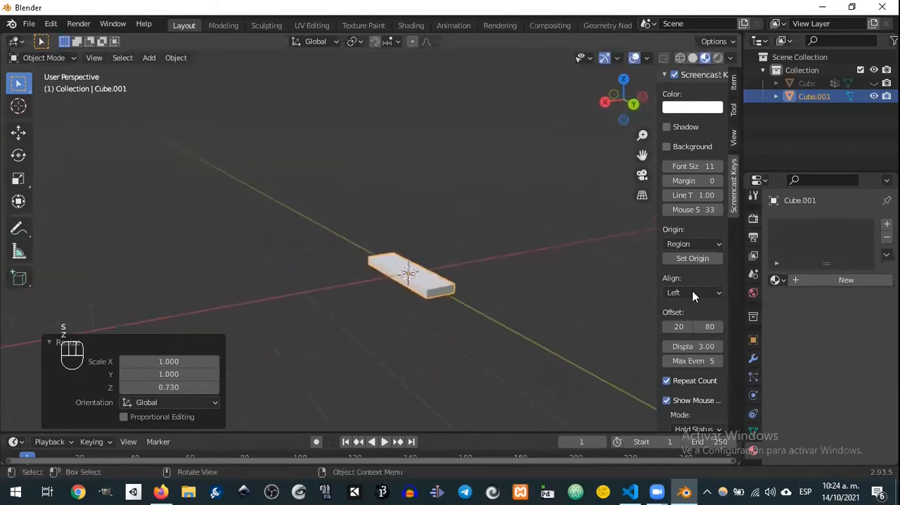
Step: Add an Array modifier to the tread
click(754, 358)
click(808, 225)
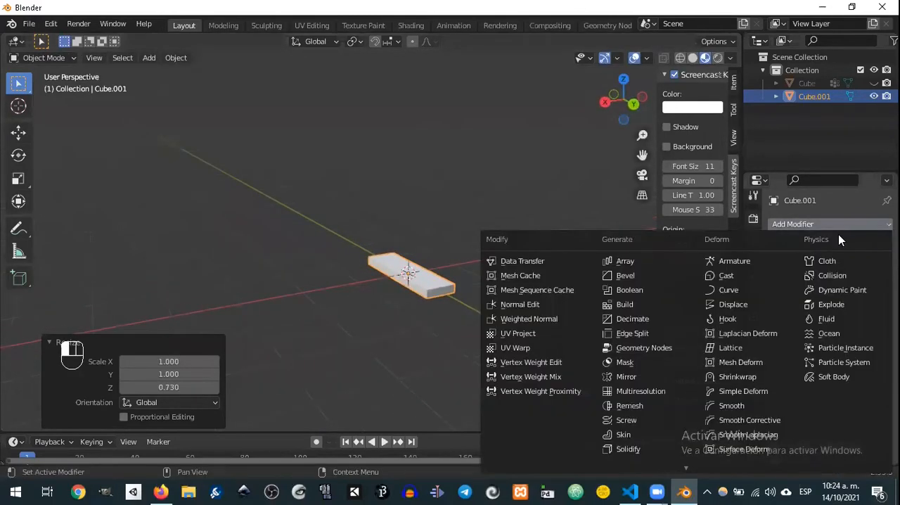
click(625, 261)
middle_drag(618, 285, 582, 302)
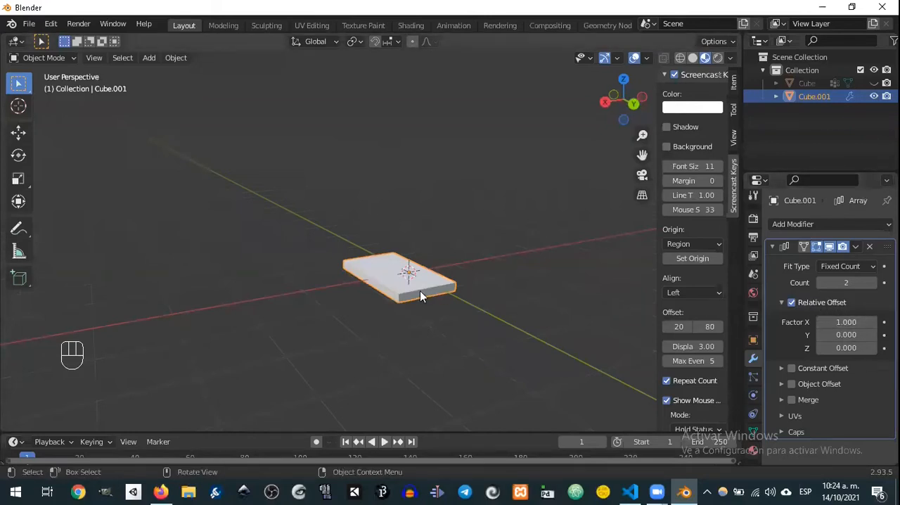
Step: Set the array's relative offset factors to 1.1 in X and 1.1 in Z
click(873, 322)
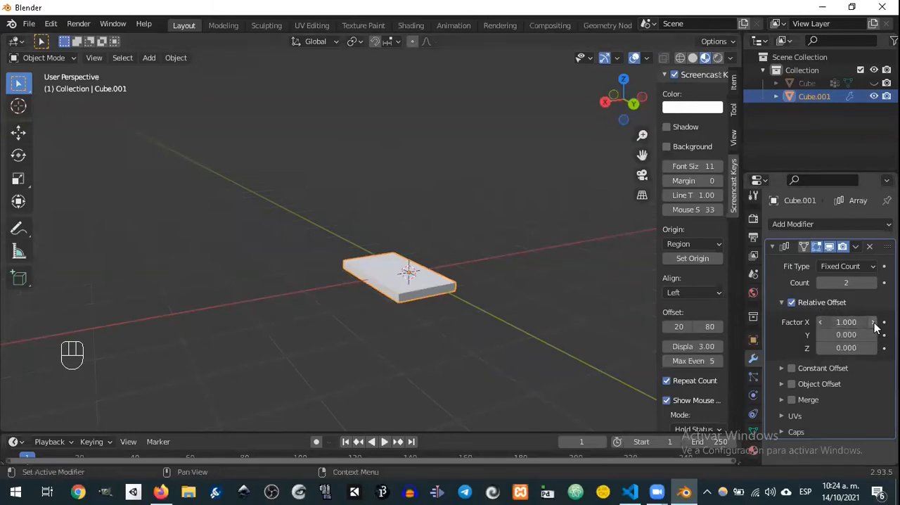
click(873, 348)
click(873, 348)
click(870, 349)
text(1)
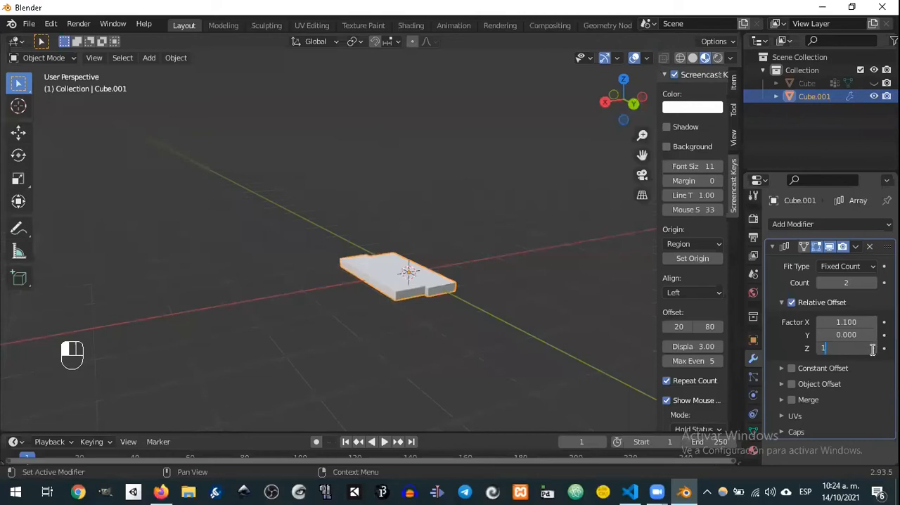
key(Return)
click(860, 354)
text(1.1)
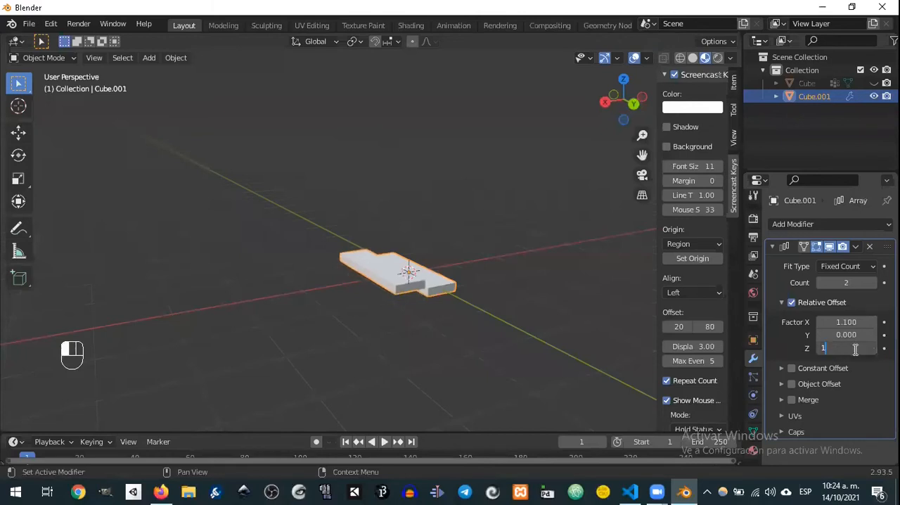
key(Return)
Step: Try a constant offset of 1 m in X and 1 m in Z for the array in place of the relative offset
middle_drag(557, 263, 528, 240)
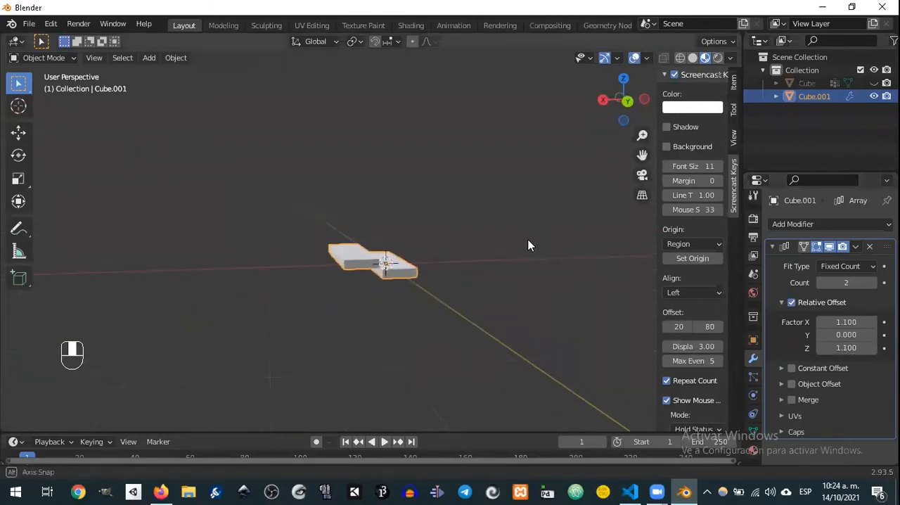
scroll(474, 266, down, 10)
scroll(474, 266, up, 10)
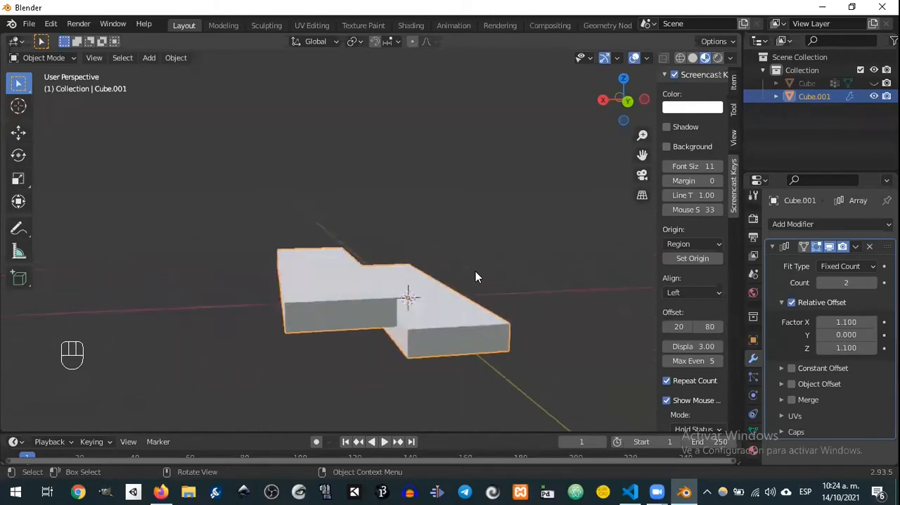
scroll(468, 317, down, 3)
middle_drag(468, 334, 408, 320)
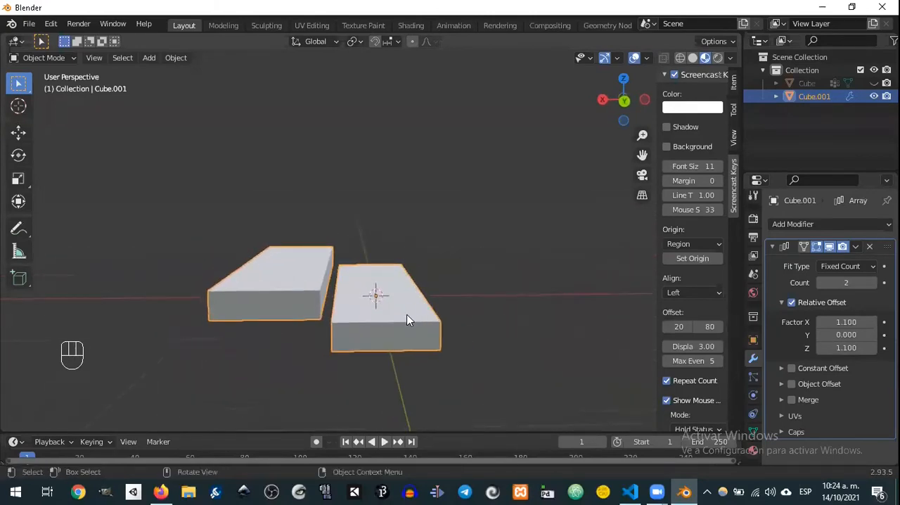
click(791, 369)
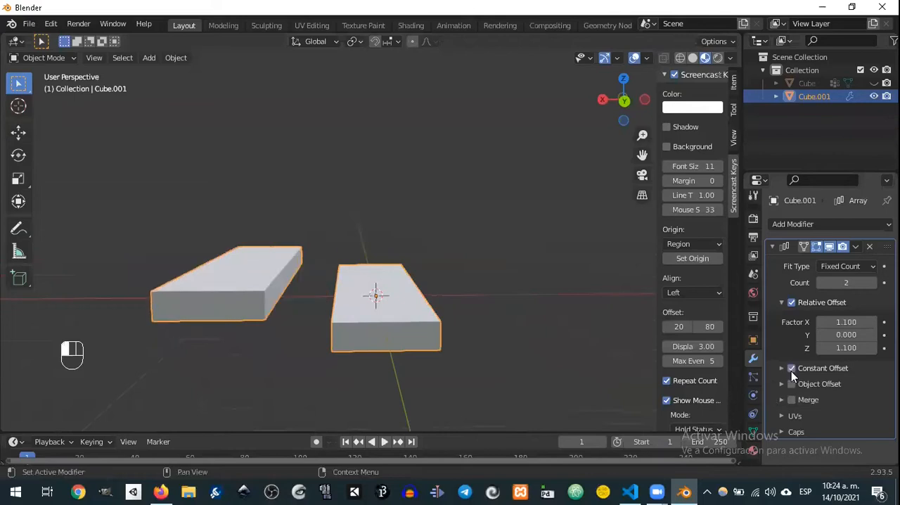
click(791, 303)
click(781, 367)
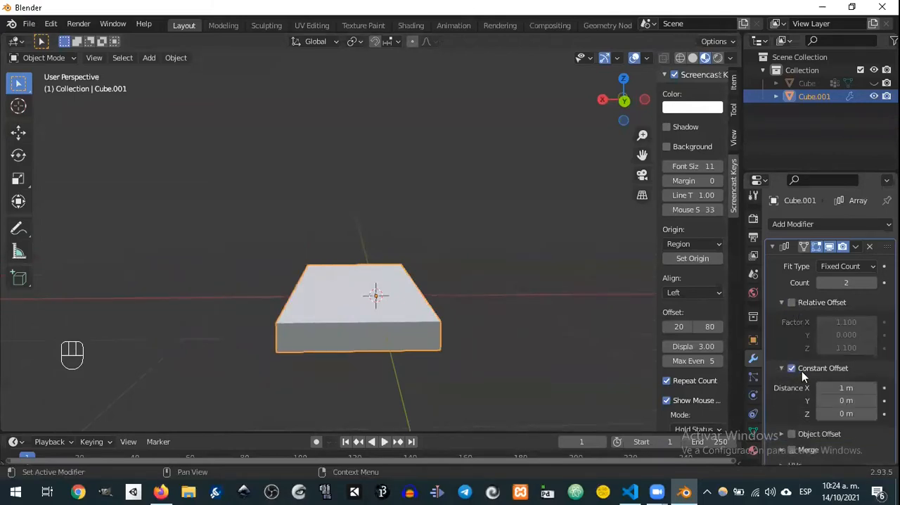
click(846, 415)
text(1)
key(Return)
middle_drag(532, 380, 512, 342)
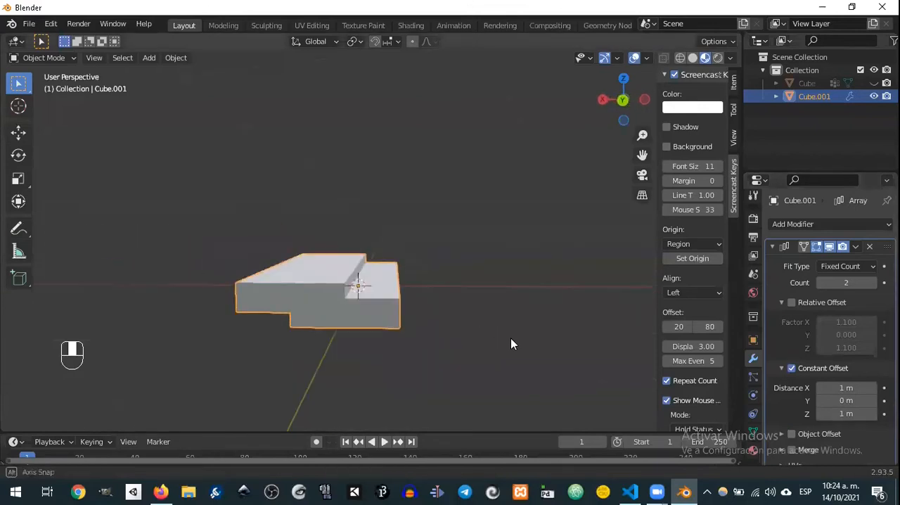
click(791, 369)
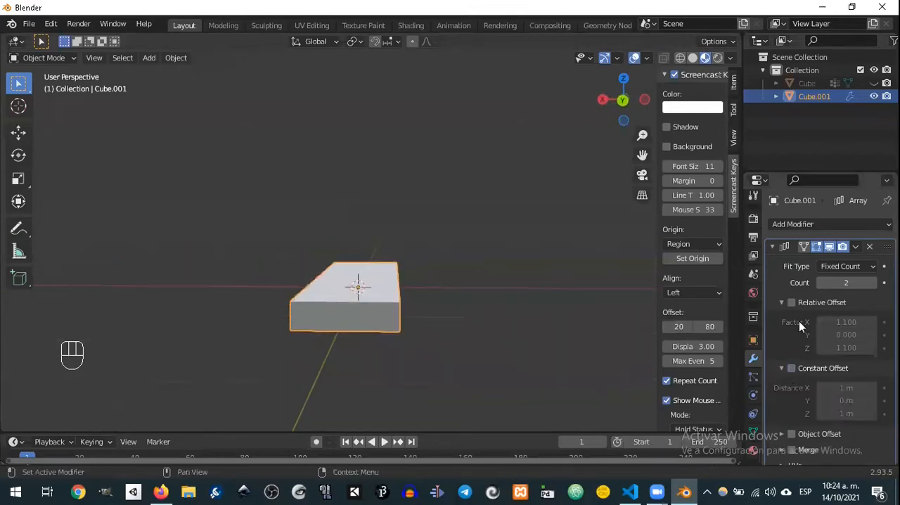
click(791, 302)
Step: Set the array's relative Z offset factor to 1.5 and check the spacing between the two treads
middle_drag(345, 251, 465, 264)
click(846, 348)
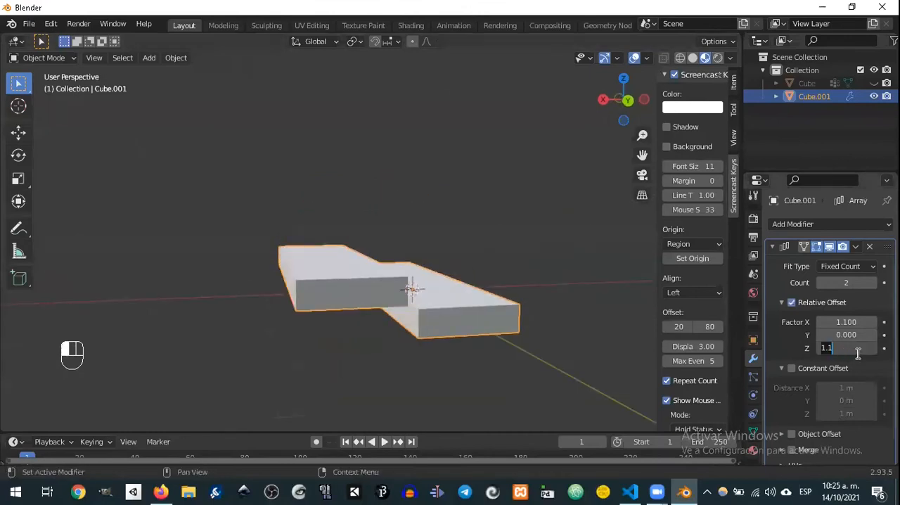
text(1.5)
key(Return)
middle_drag(410, 274, 384, 248)
middle_drag(431, 282, 330, 295)
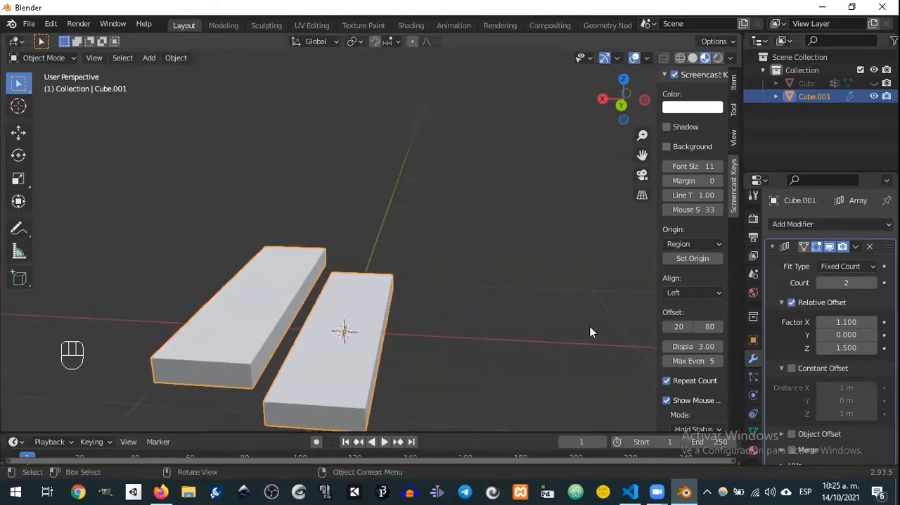
Step: Set the array count to 20 to form a long flight of stairs
click(848, 283)
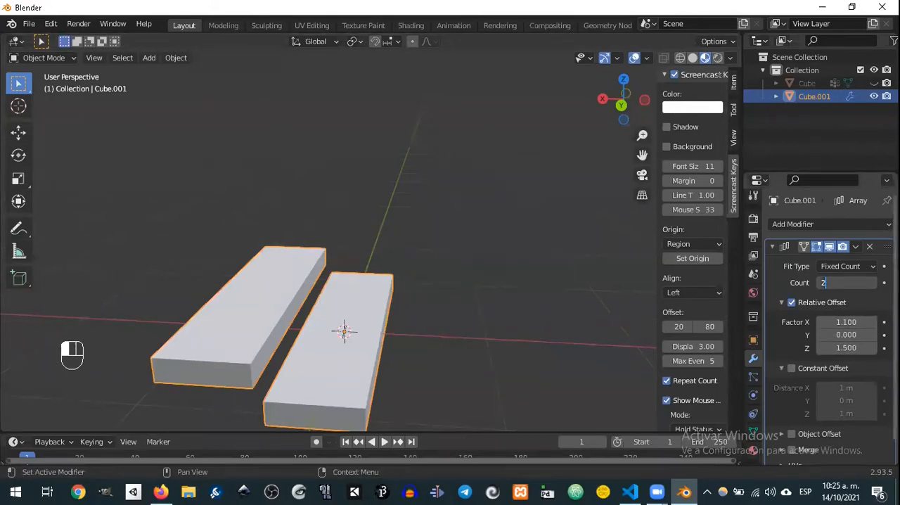
text(20)
key(Return)
scroll(390, 223, up, 2)
scroll(398, 212, down, 5)
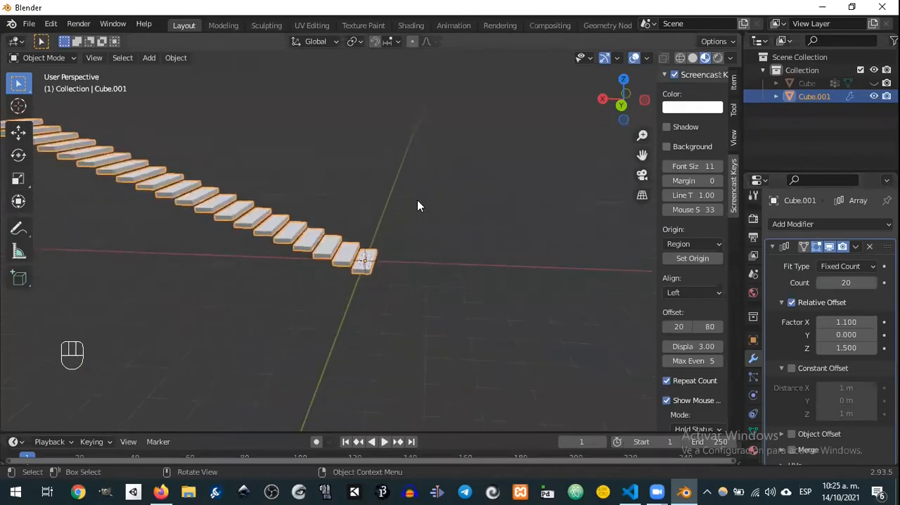
Step: Set the array's relative X offset factor to 0.7 and check the overlapping treads of the staircase from several angles
scroll(423, 201, down, 1)
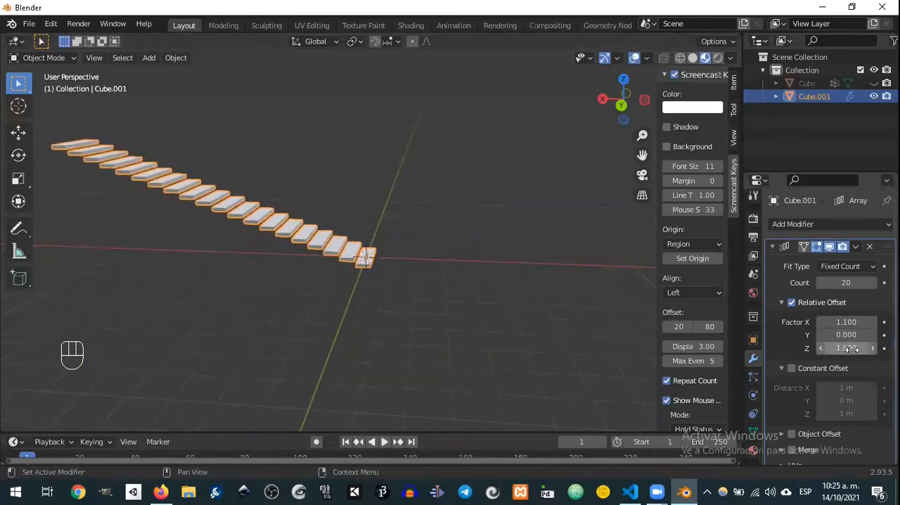
mouse_move(847, 322)
mouse_down()
mouse_move(824, 322)
mouse_move(834, 322)
mouse_up()
middle_drag(504, 232, 502, 271)
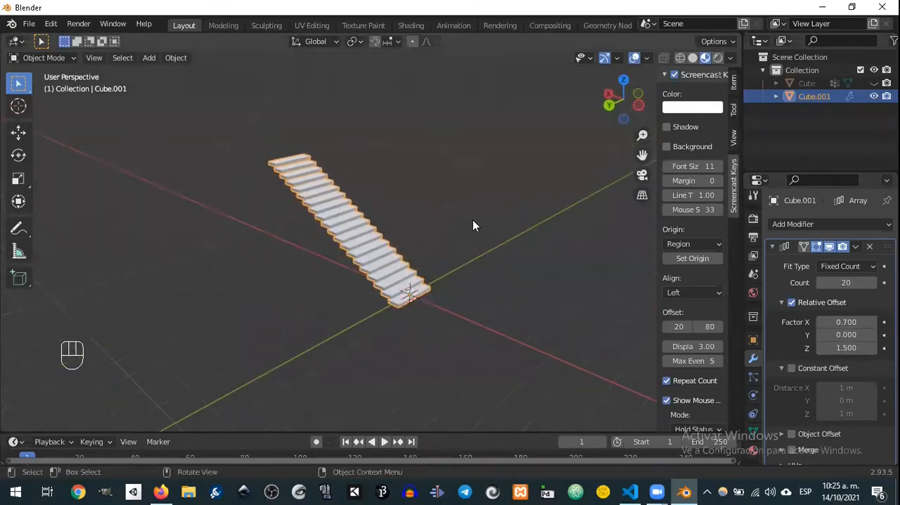
middle_drag(396, 217, 416, 249)
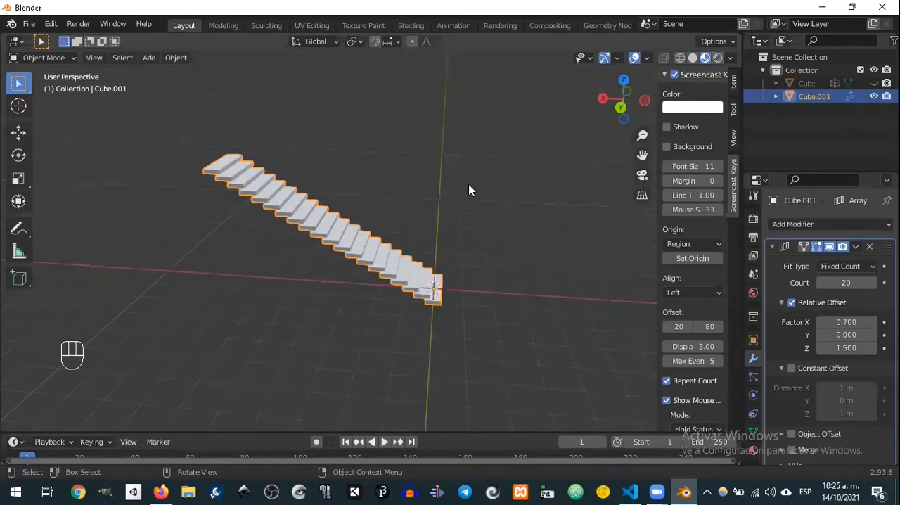
middle_drag(485, 252, 519, 259)
shift+middle_drag(458, 233, 472, 261)
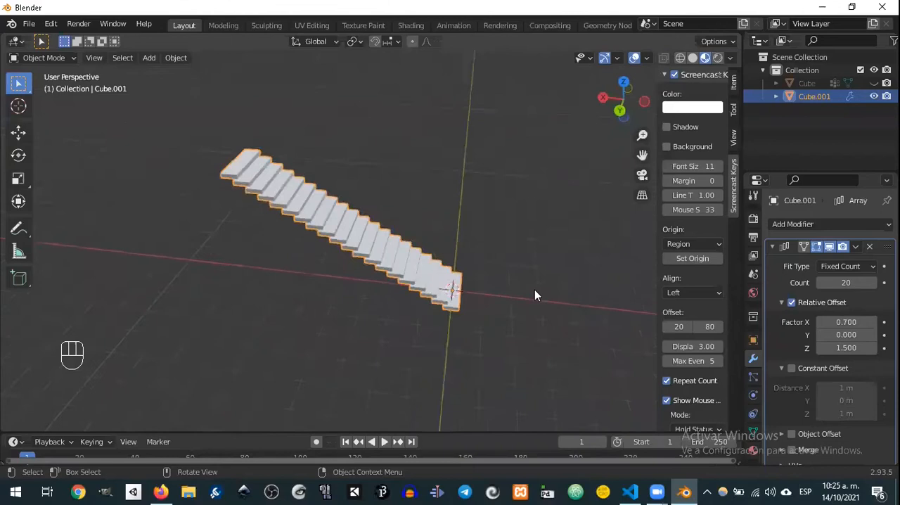
middle_drag(534, 294, 415, 267)
mouse_move(524, 287)
middle_down()
mouse_move(442, 267)
mouse_move(510, 294)
middle_up()
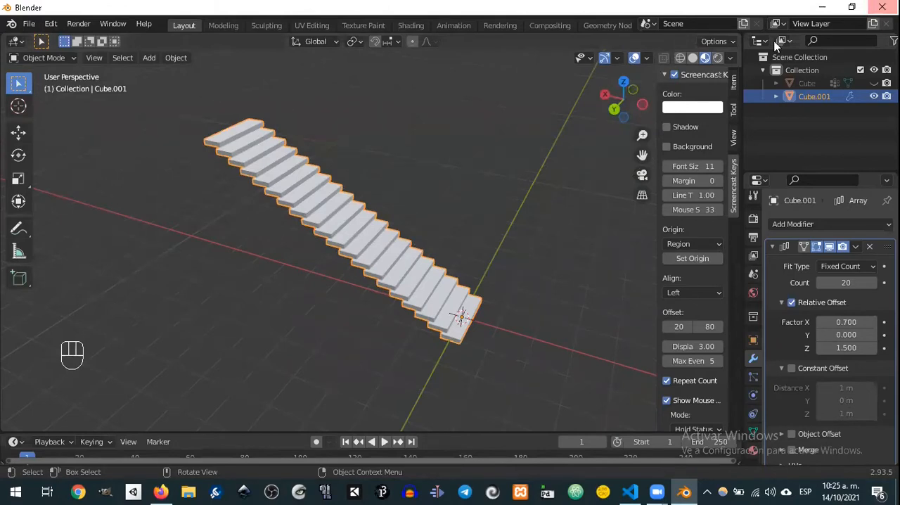
Step: Hide the staircase object and add a cone mesh at the world origin
middle_drag(366, 185, 371, 187)
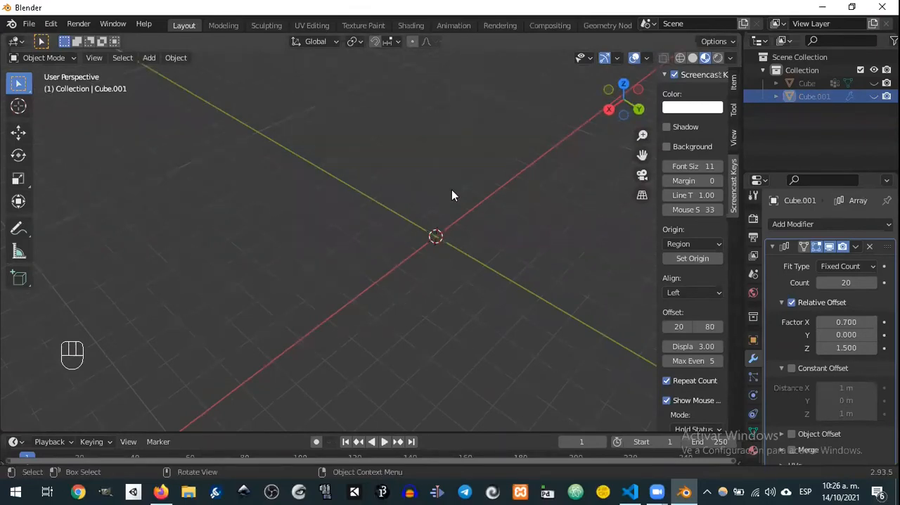
key(shift+a)
mouse_move(426, 187)
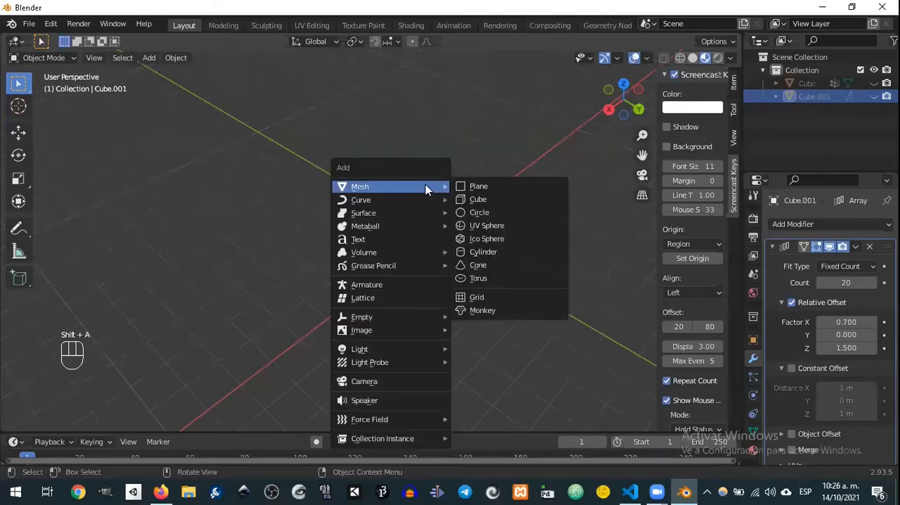
click(499, 271)
middle_drag(511, 251, 490, 243)
Step: Add a Plain Axes empty at the world origin, inside the cone
key(shift+a)
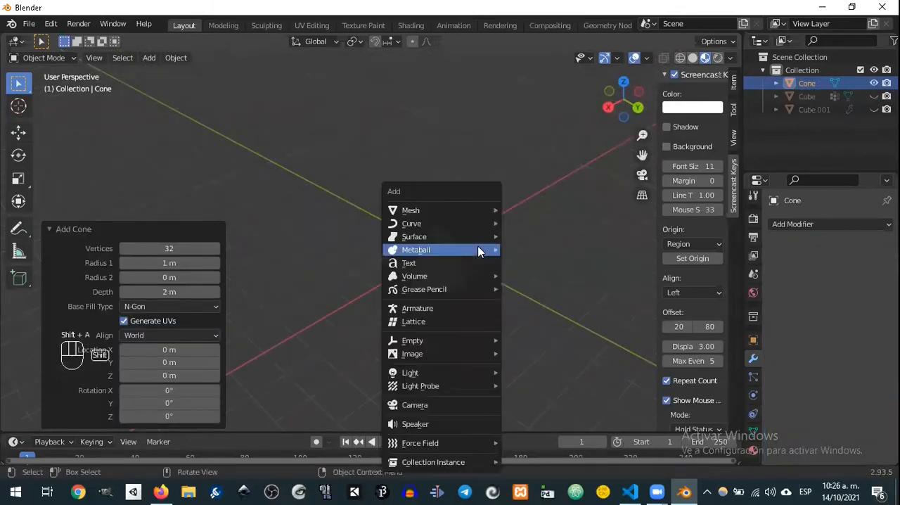
mouse_move(500, 338)
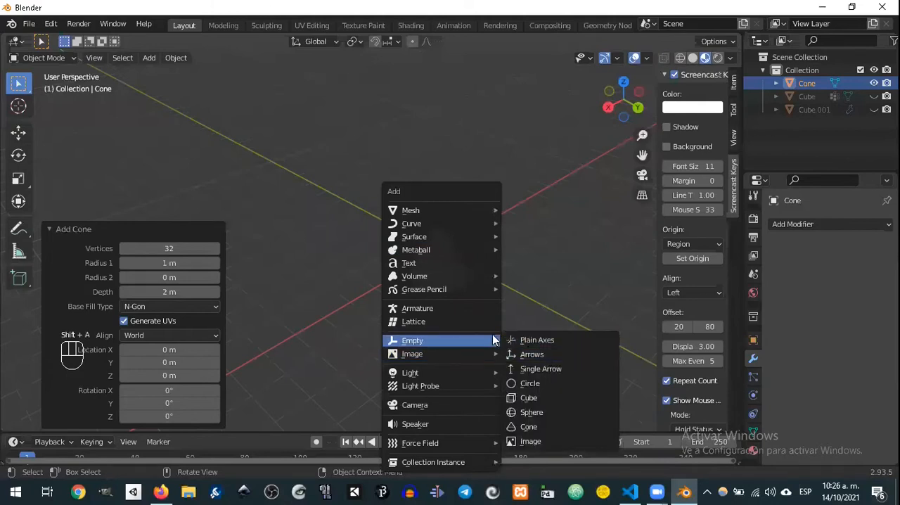
key(shift+a)
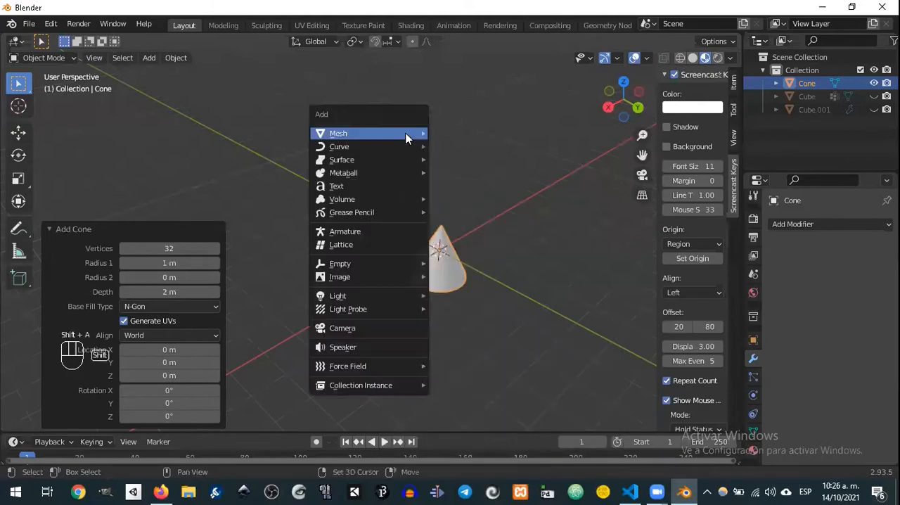
mouse_move(405, 133)
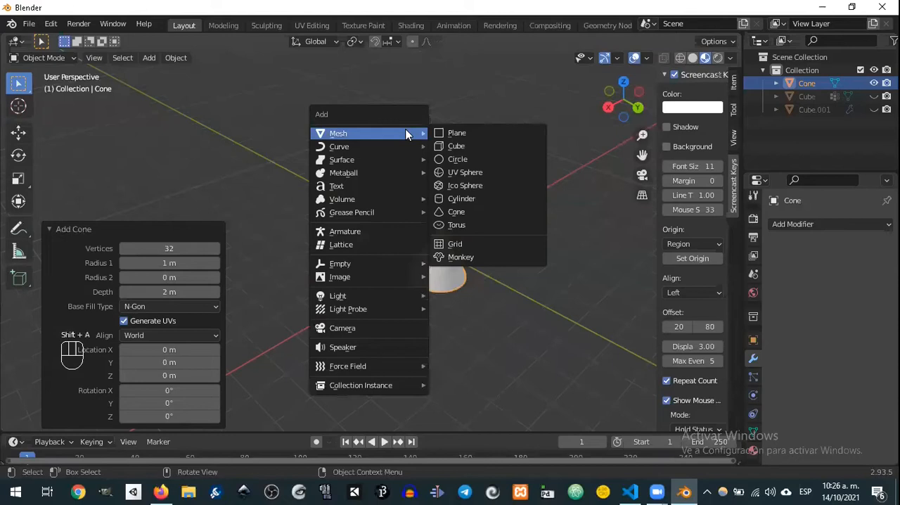
mouse_move(374, 269)
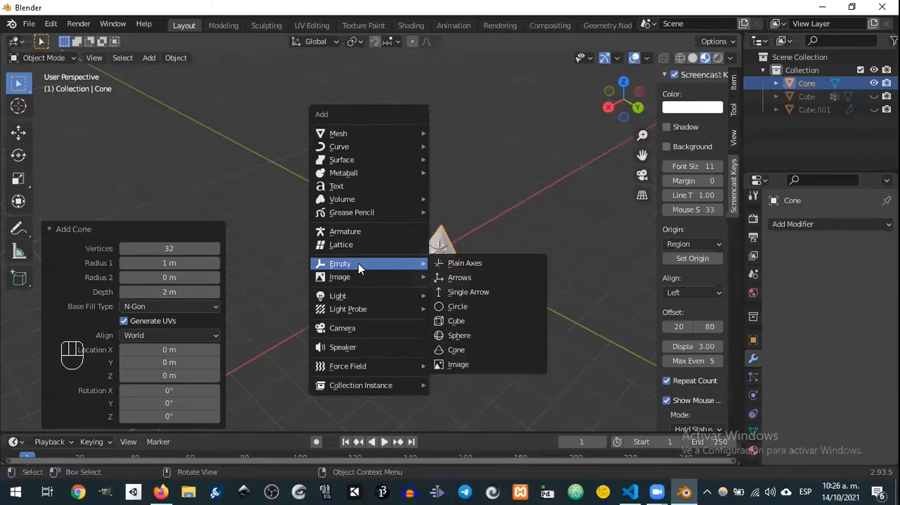
click(464, 266)
middle_drag(555, 242, 518, 217)
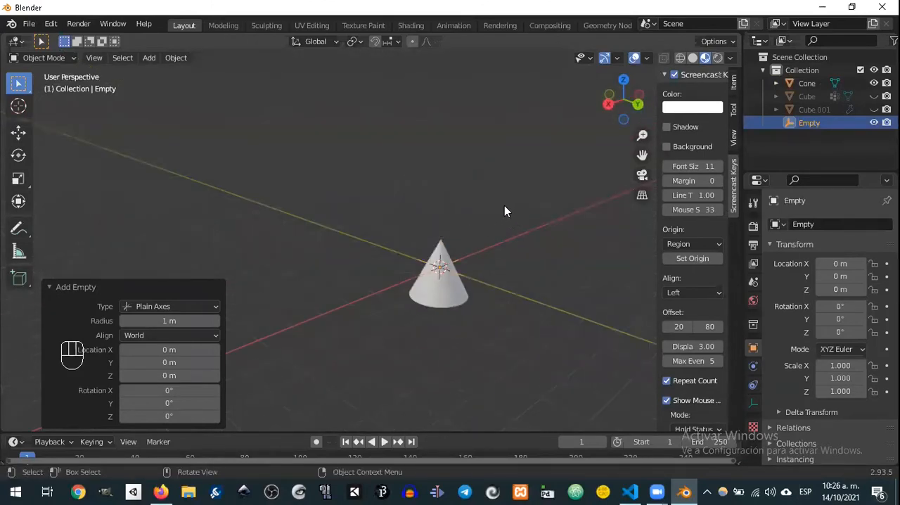
middle_drag(498, 184, 469, 194)
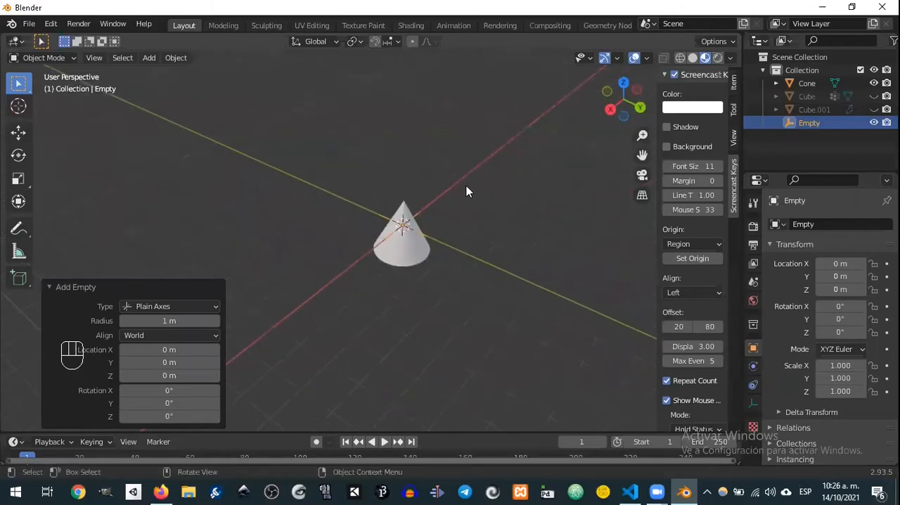
Step: Enter Edit Mode on the cone and delete its circular base face
scroll(475, 185, up, 5)
middle_drag(497, 244, 410, 240)
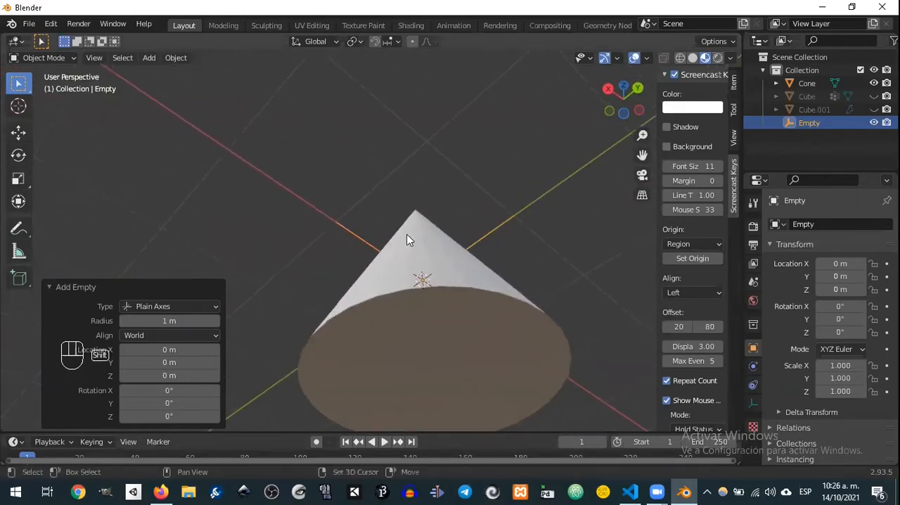
click(481, 359)
key(Tab)
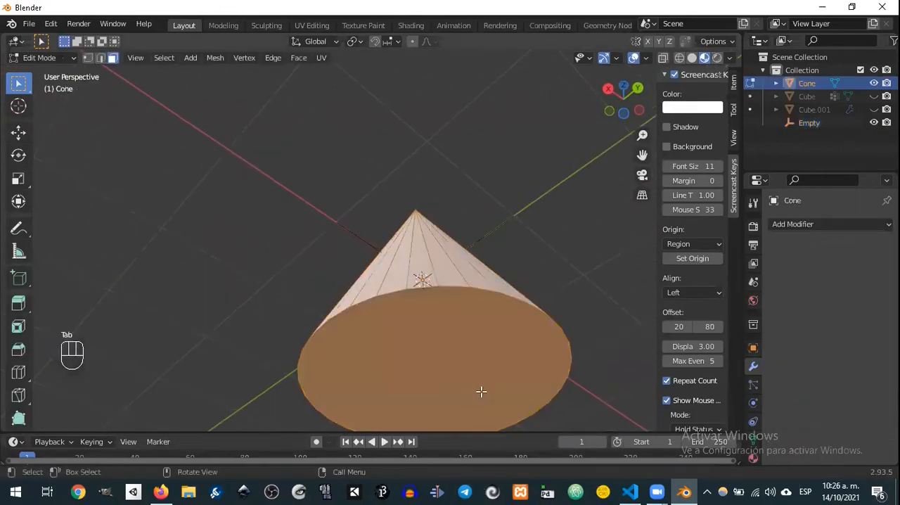
click(456, 373)
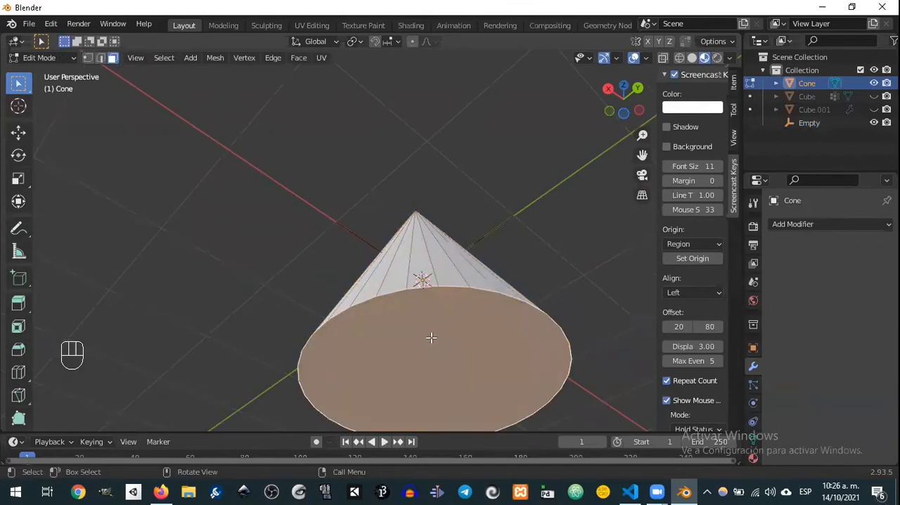
key(Delete)
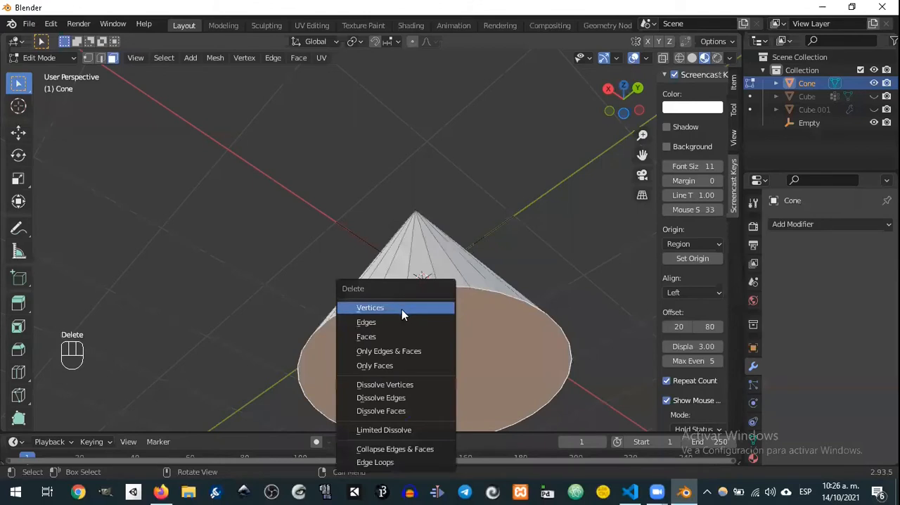
click(394, 337)
middle_drag(485, 272, 493, 326)
Step: Select the cone's entire mesh and flatten it into a disc by scaling it to 0 along Z
key(a)
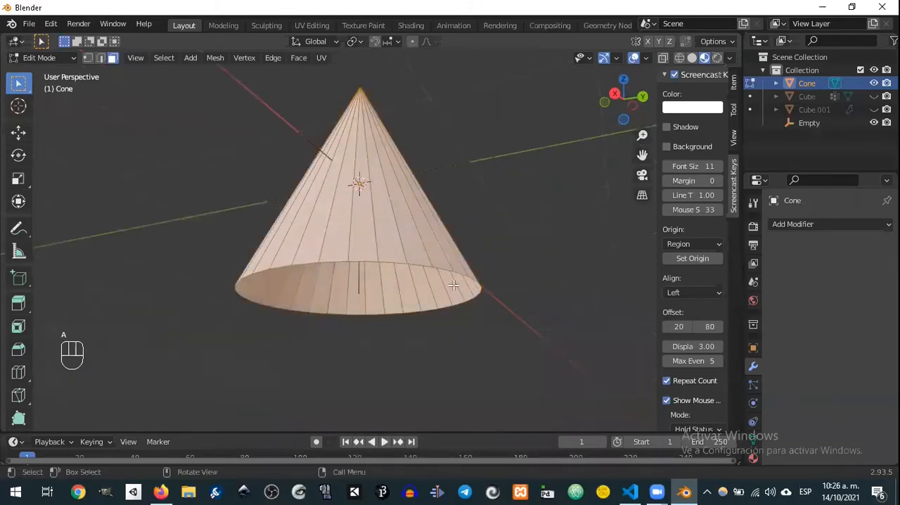
key(KP_7)
scroll(400, 323, up, 1)
middle_drag(400, 324, 354, 230)
scroll(296, 223, up, 3)
scroll(298, 225, down, 7)
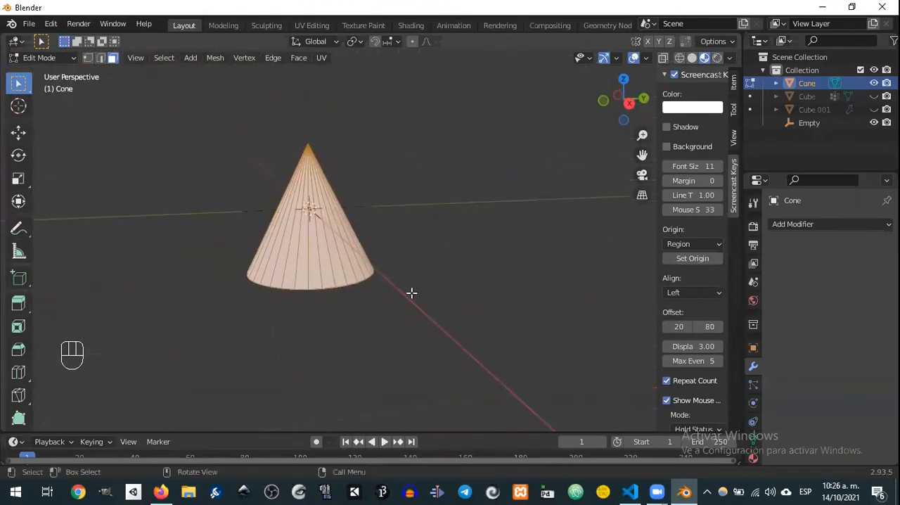
key(s)
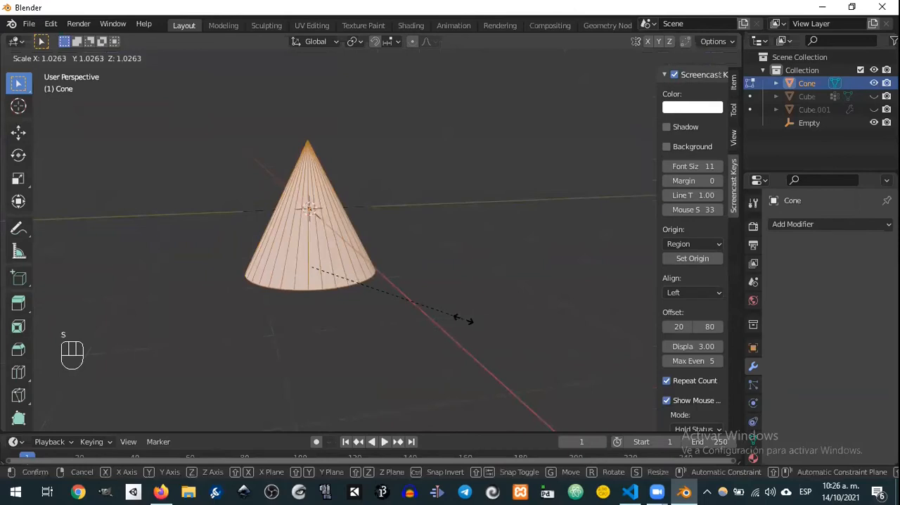
key(z)
click(357, 275)
key(s)
key(z)
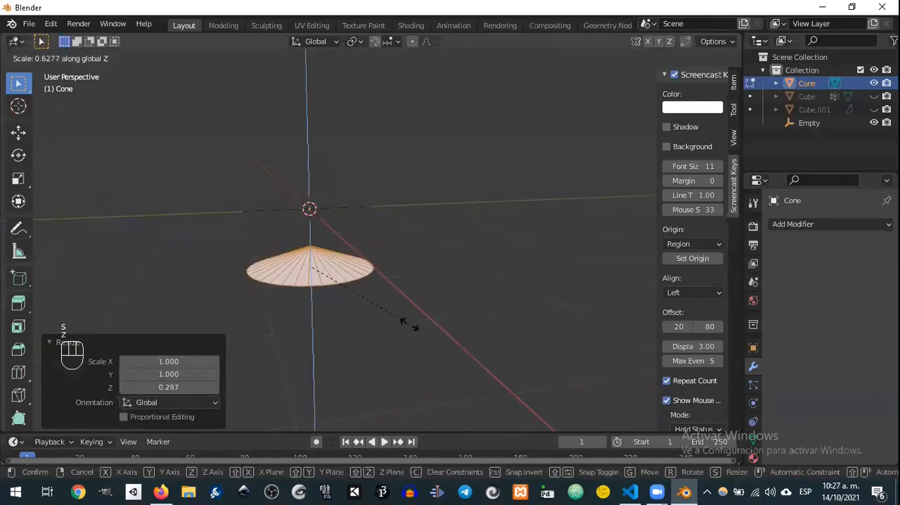
key(KP_0)
click(402, 327)
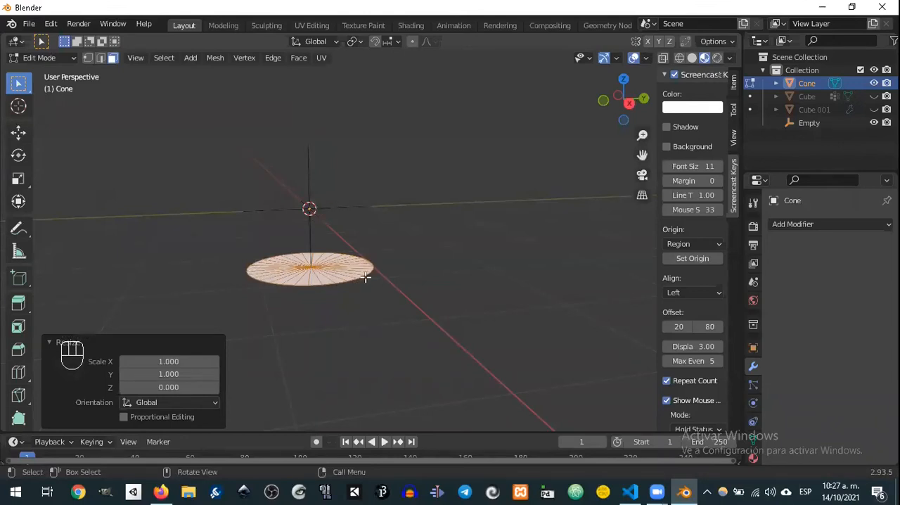
Step: Move the flattened disc up along Z by about 0.94 m, close to the object's origin
key(KP_3)
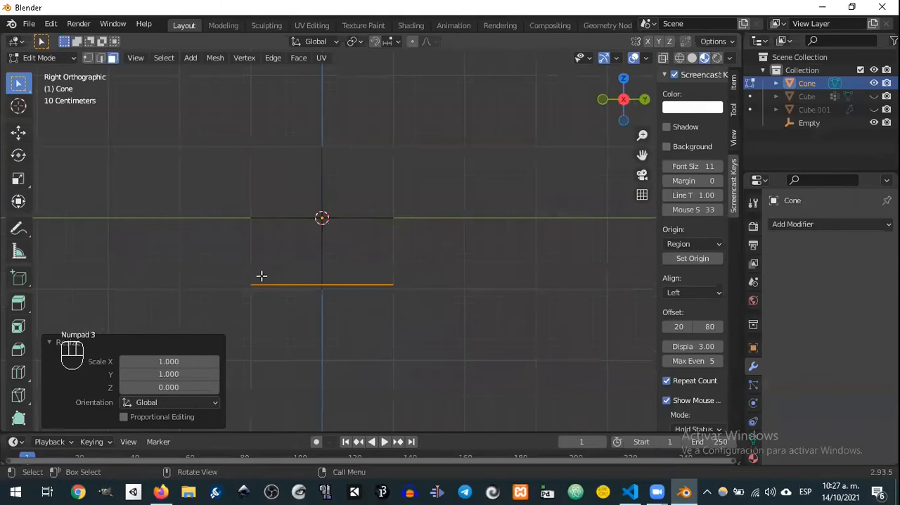
click(350, 206)
mouse_move(387, 233)
middle_down()
mouse_move(337, 223)
mouse_move(392, 244)
middle_up()
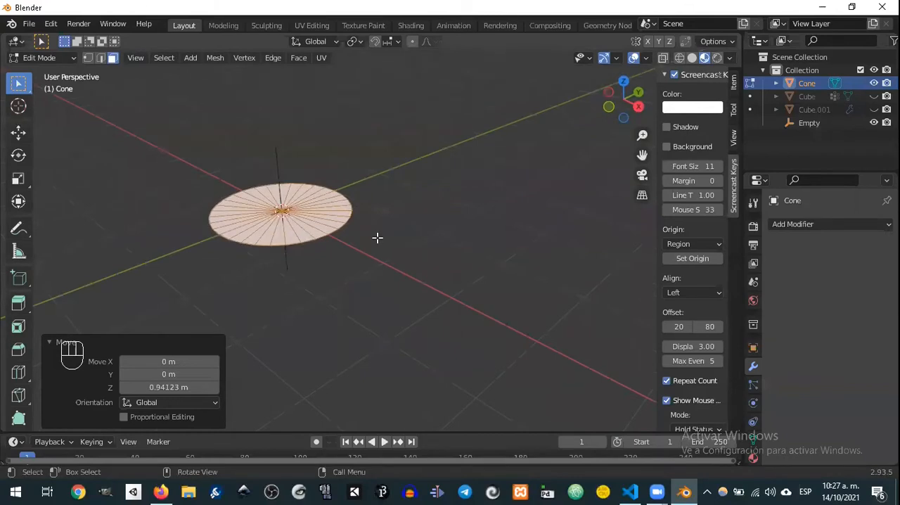
Step: Inset the disc's faces as one region, with Individual off and a thickness of about 0.66 m
middle_drag(233, 190, 350, 280)
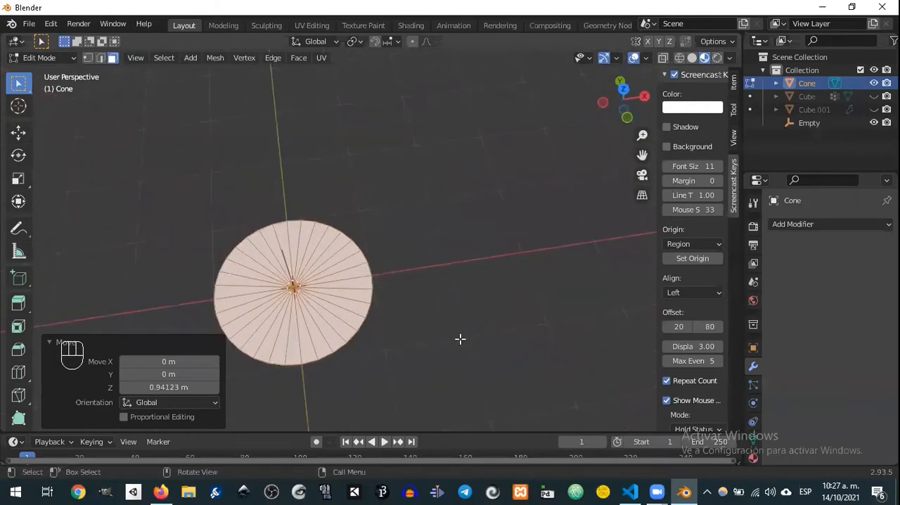
key(i)
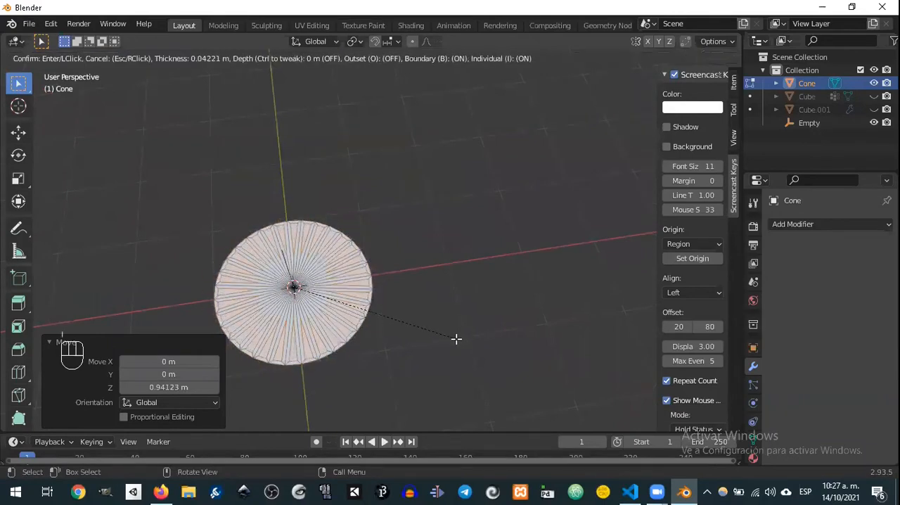
key(i)
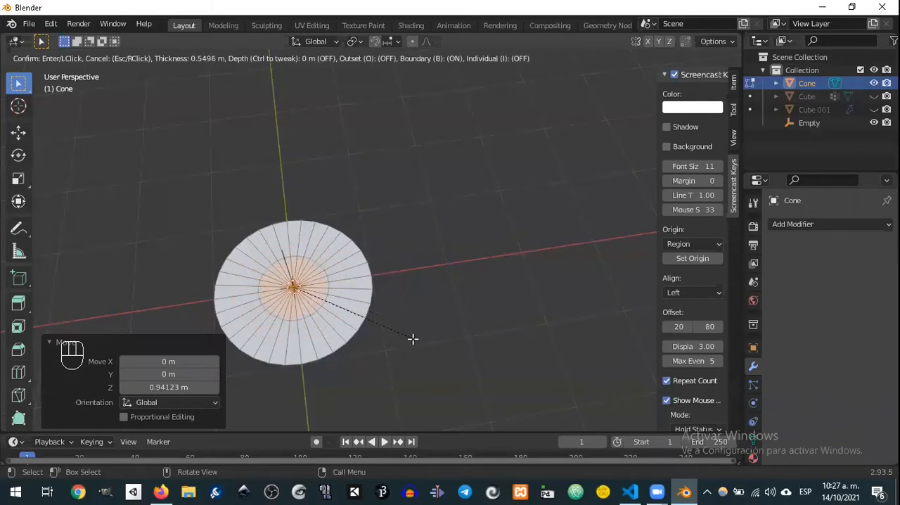
click(405, 336)
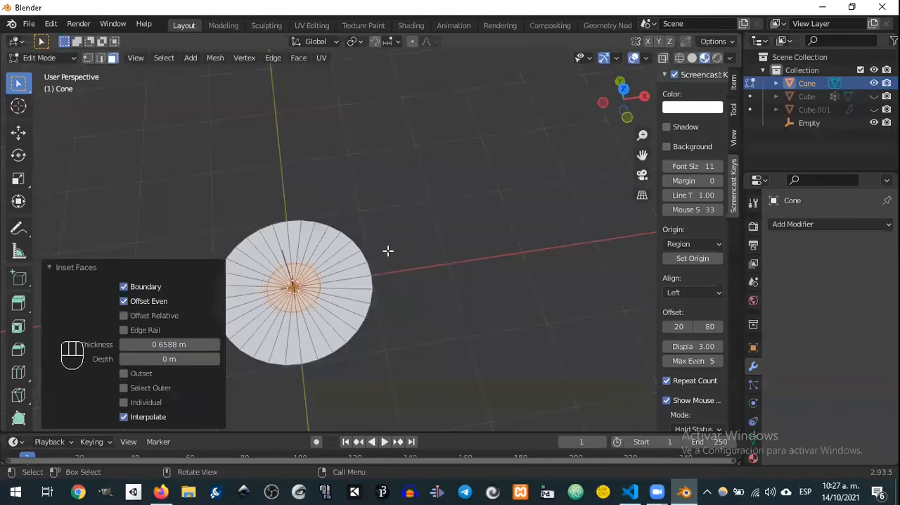
Step: Delete the inset faces at the centre of the disc to leave a segmented flat ring
middle_drag(387, 256, 474, 254)
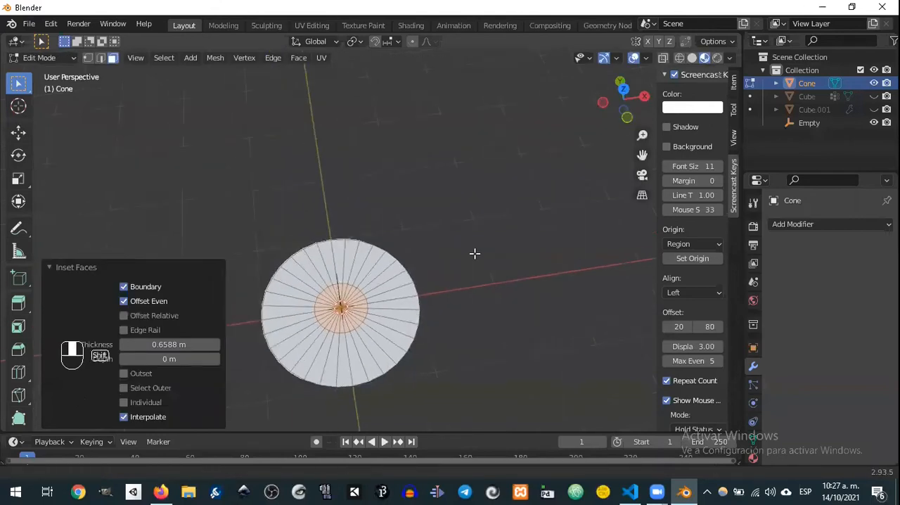
middle_drag(471, 296, 462, 225)
scroll(462, 268, up, 3)
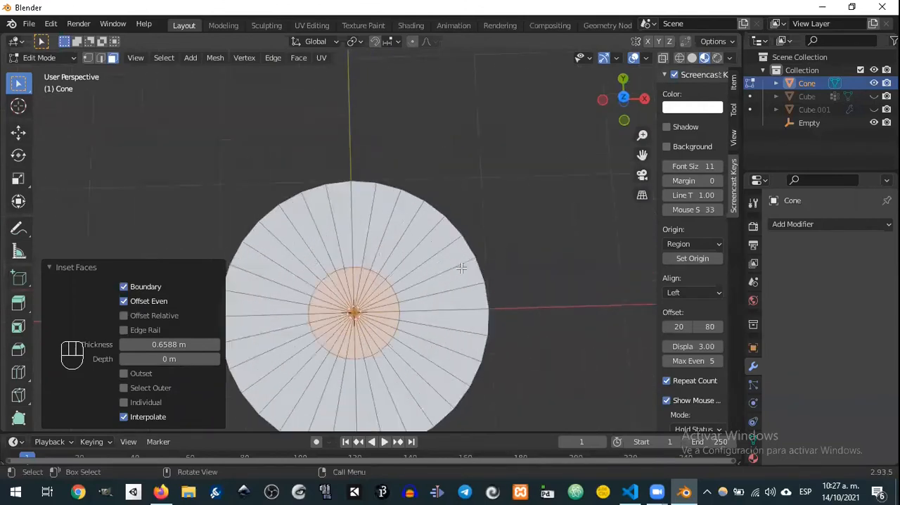
shift+middle_drag(498, 293, 500, 251)
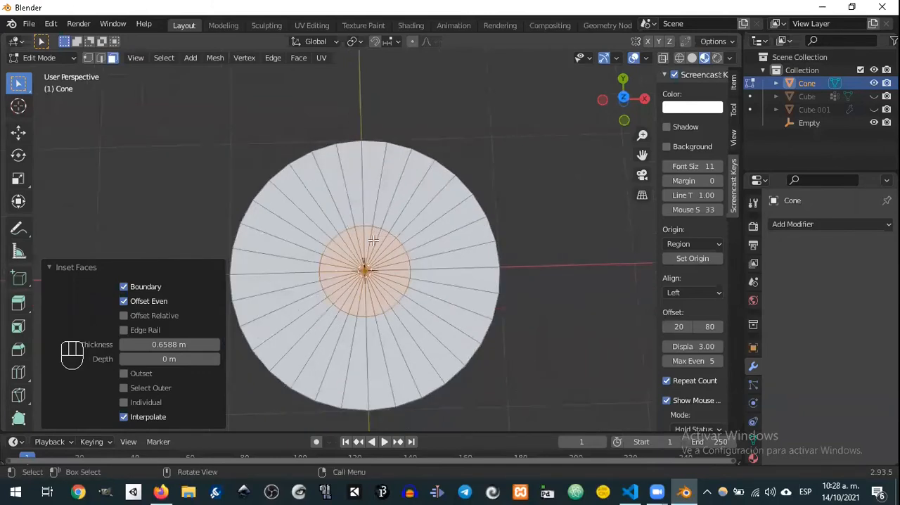
key(x)
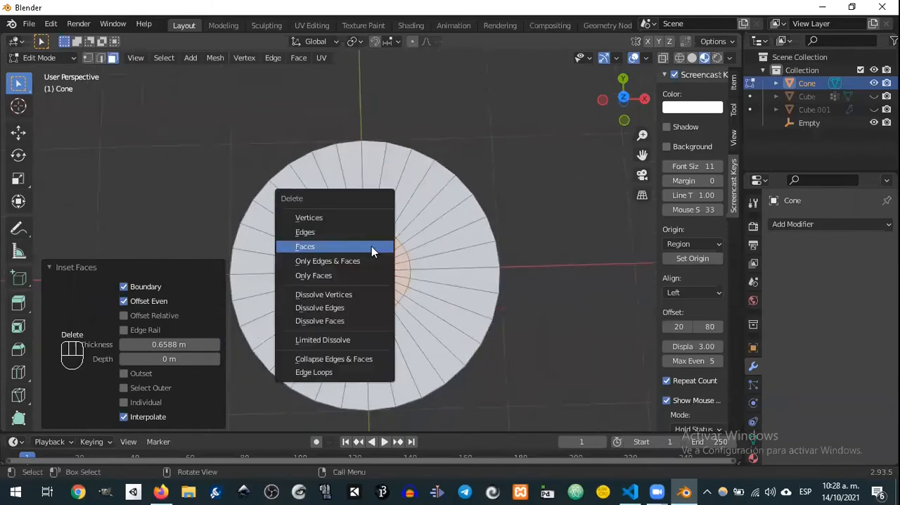
click(332, 246)
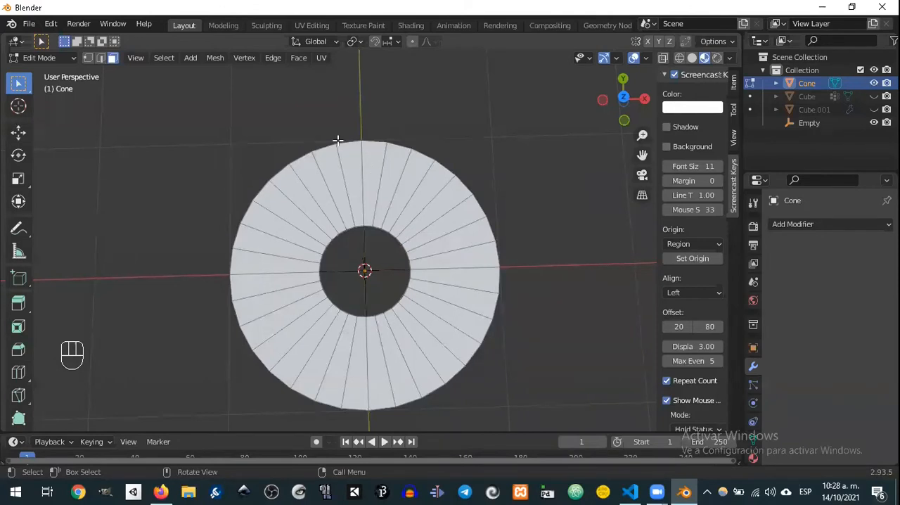
middle_drag(496, 296, 393, 222)
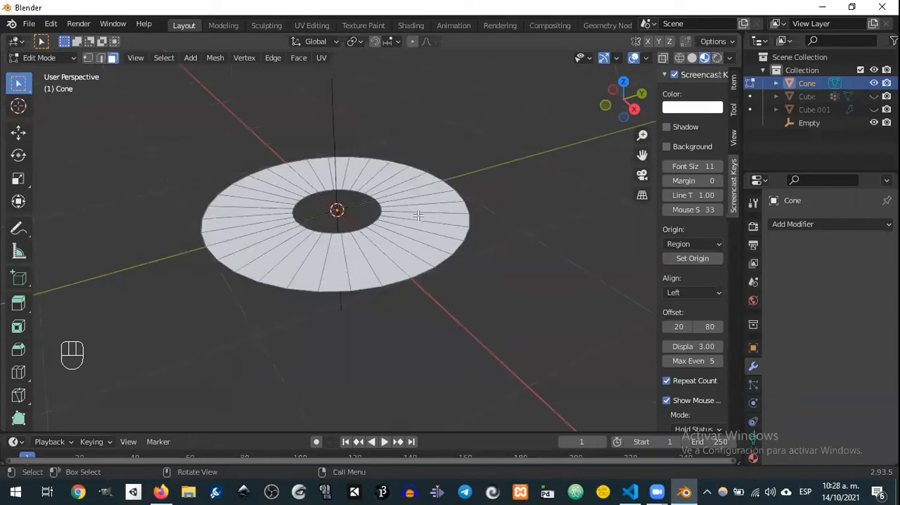
Step: Delete every face of the flat ring except one wedge segment next to the Y axis
middle_drag(399, 213, 424, 204)
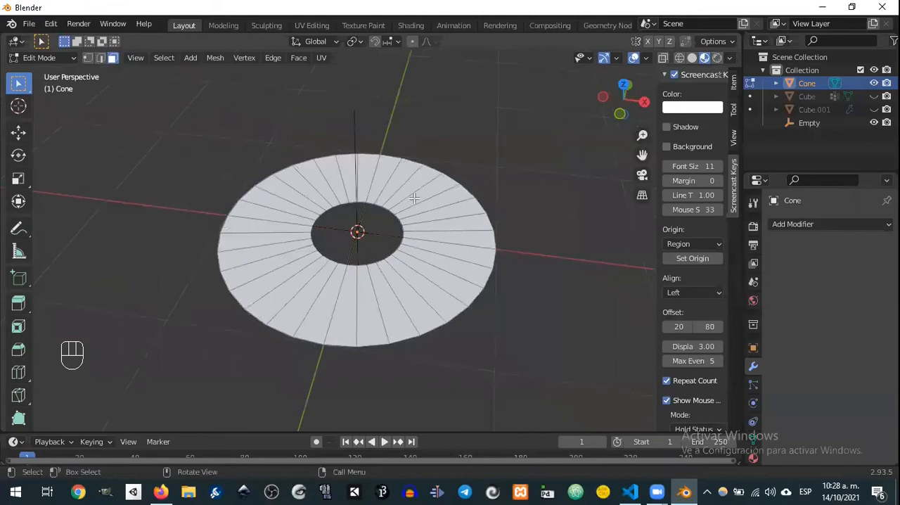
middle_drag(391, 176, 415, 212)
click(371, 165)
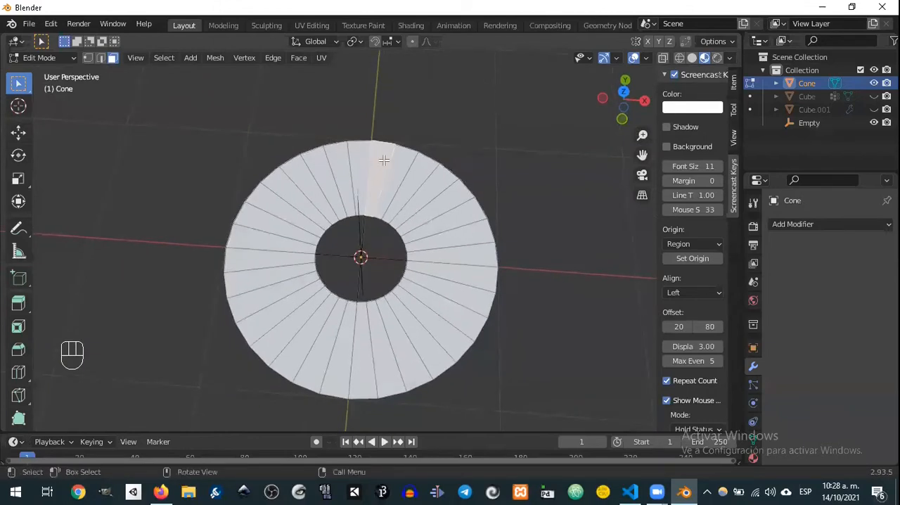
middle_drag(380, 170, 395, 194)
key(ctrl+i)
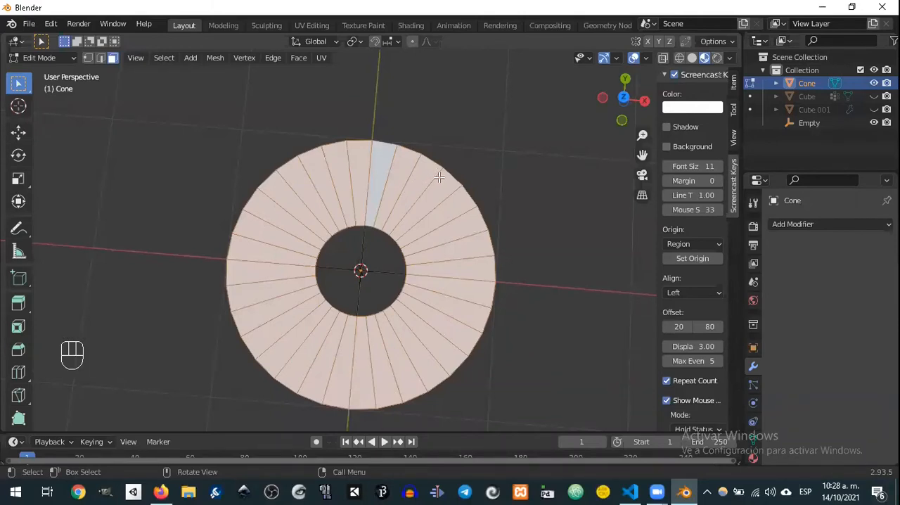
key(Delete)
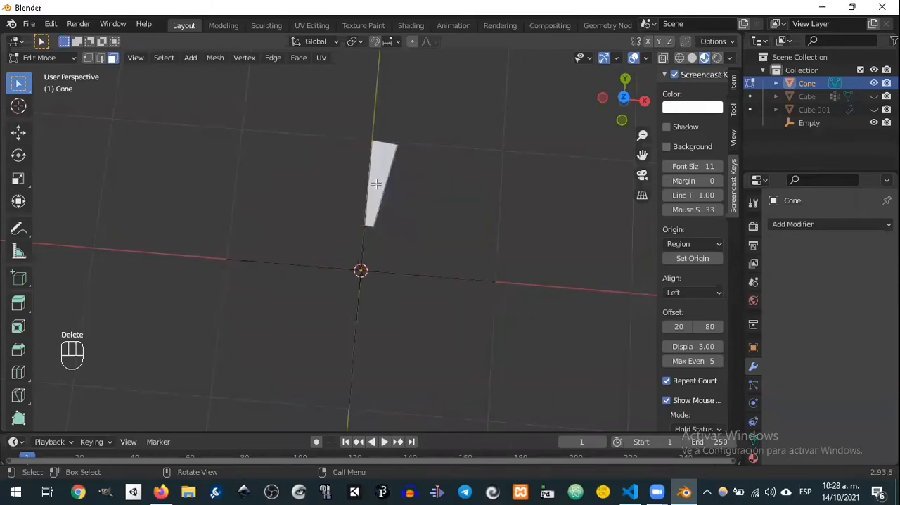
Step: Add an Array modifier to the wedge, with Relative Offset off and Object Offset on, using the Empty as offset object
middle_drag(411, 186, 382, 185)
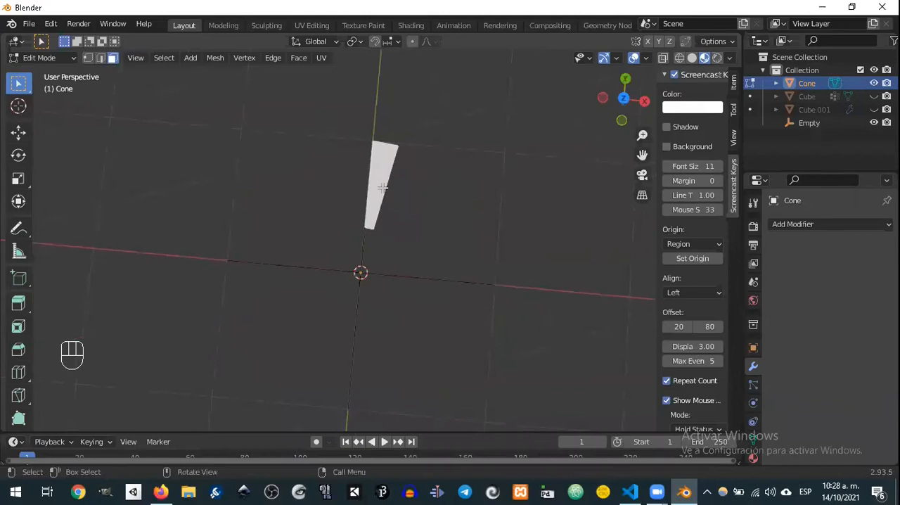
click(787, 222)
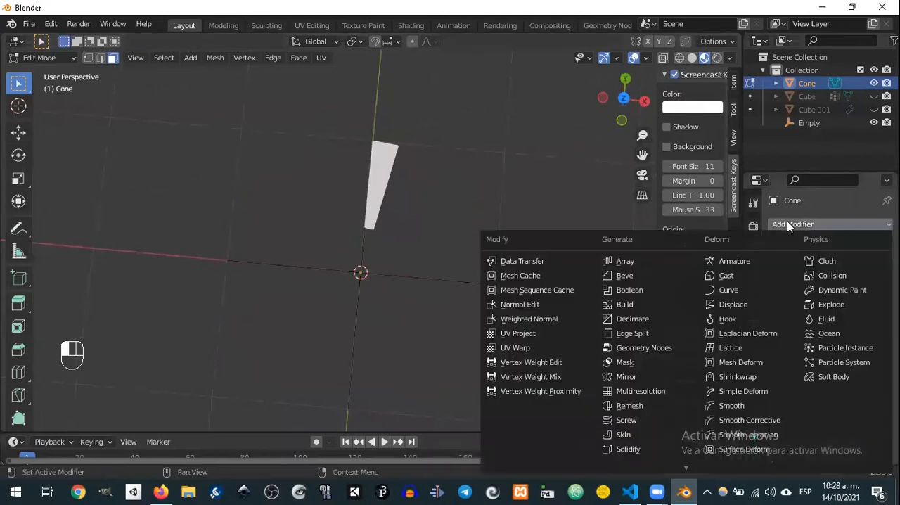
click(645, 260)
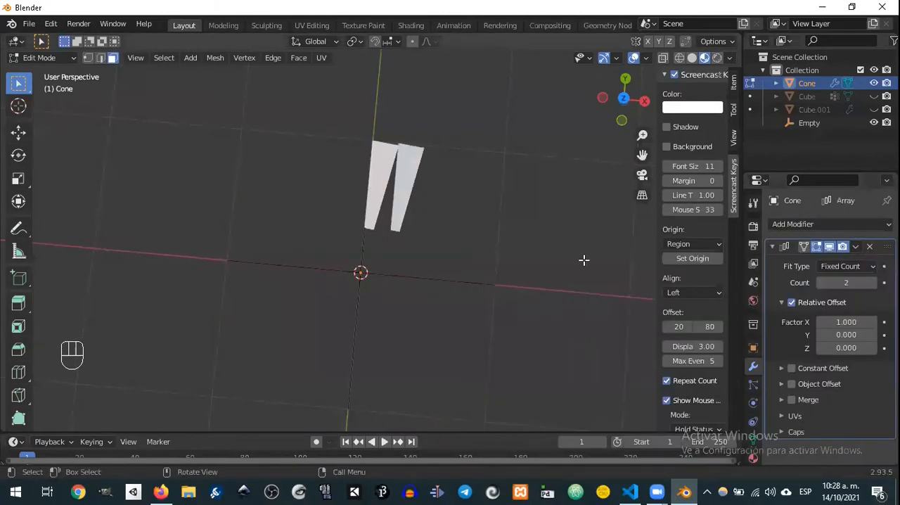
click(792, 303)
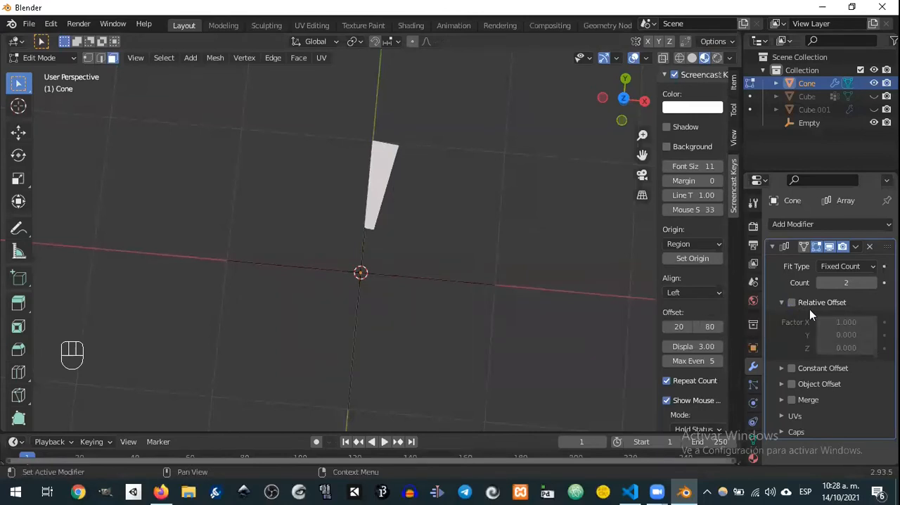
click(792, 384)
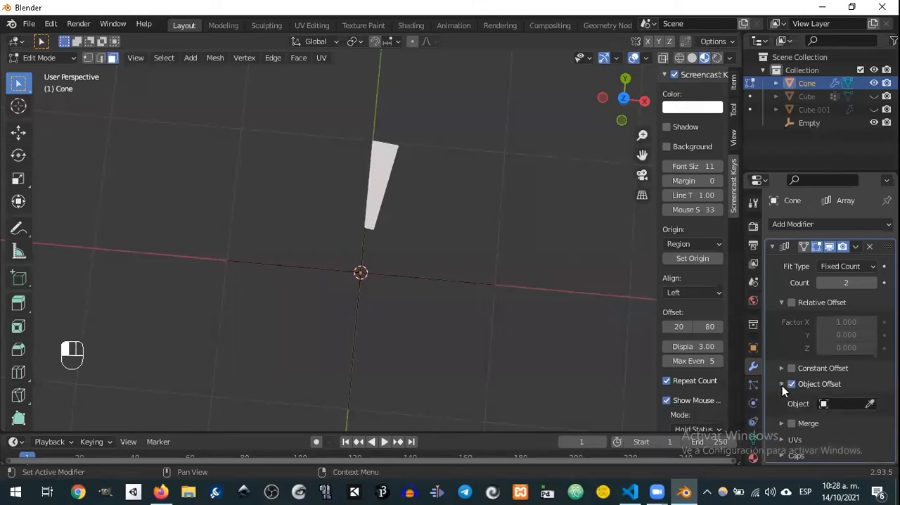
click(871, 403)
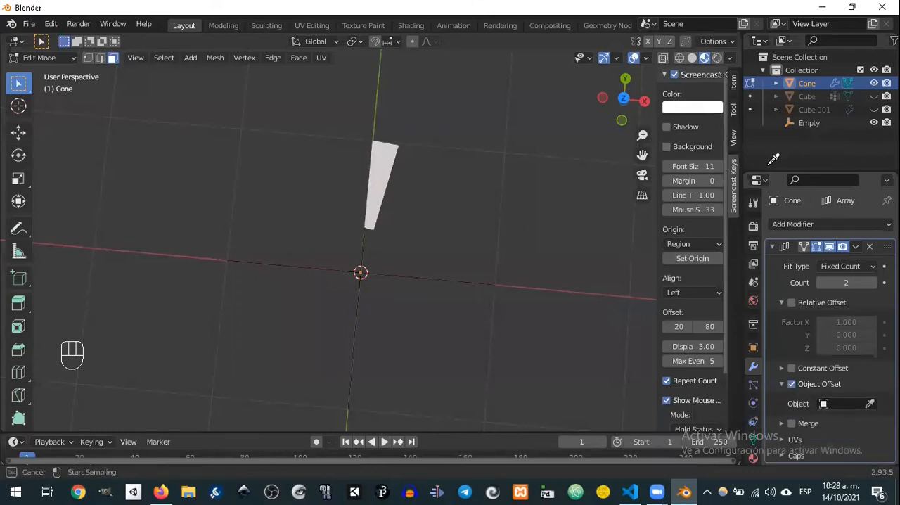
click(809, 123)
Step: Return to Object Mode and rotate the empty about 15° clockwise in a near-top view to fan out the array copy
middle_drag(461, 220, 408, 190)
key(Tab)
click(404, 259)
middle_drag(411, 223, 468, 264)
key(r)
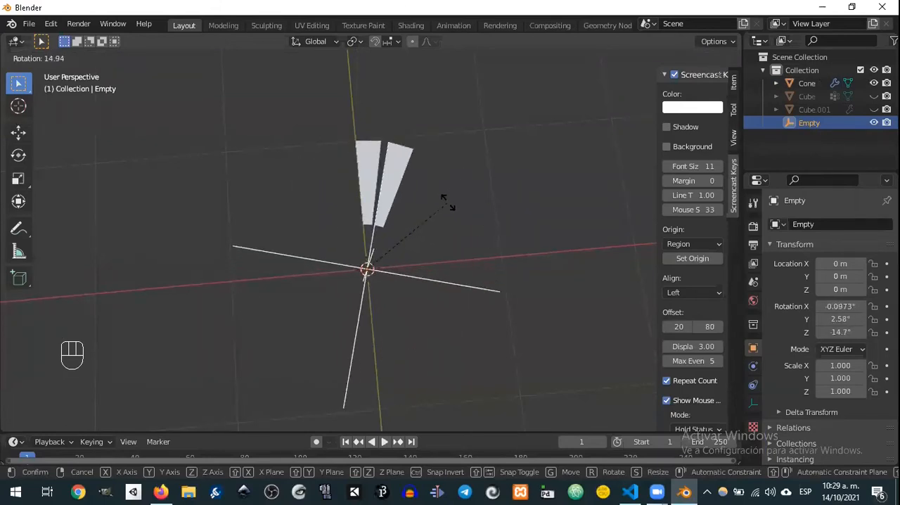
click(446, 201)
Step: Set the Count of the wedge's Array modifier to 7
click(370, 170)
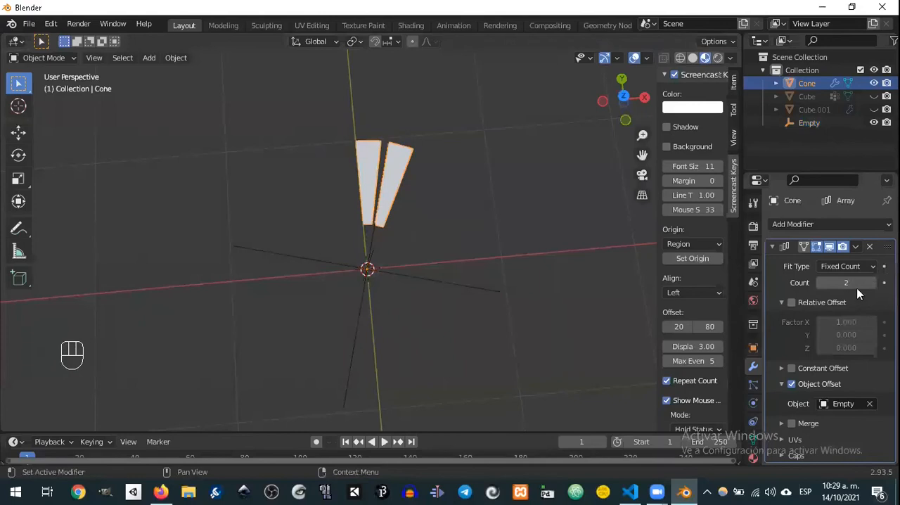
drag(874, 288, 894, 289)
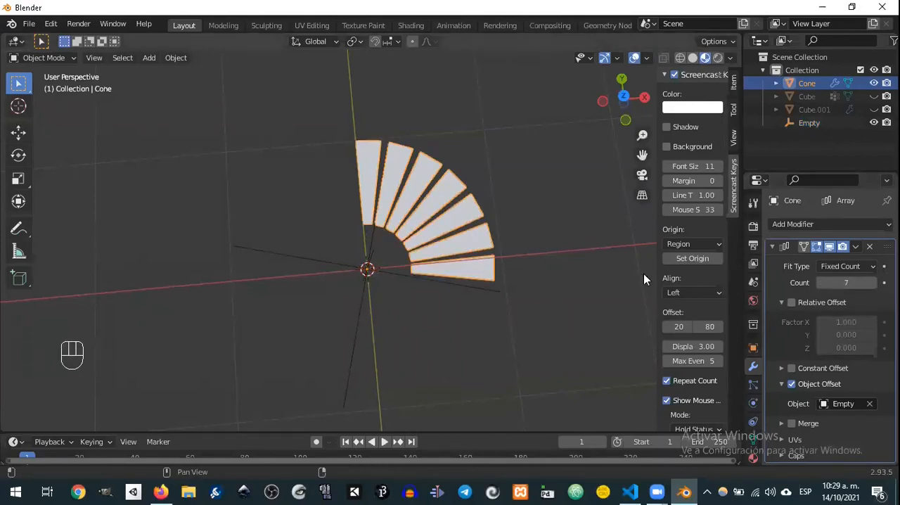
middle_drag(484, 225, 422, 204)
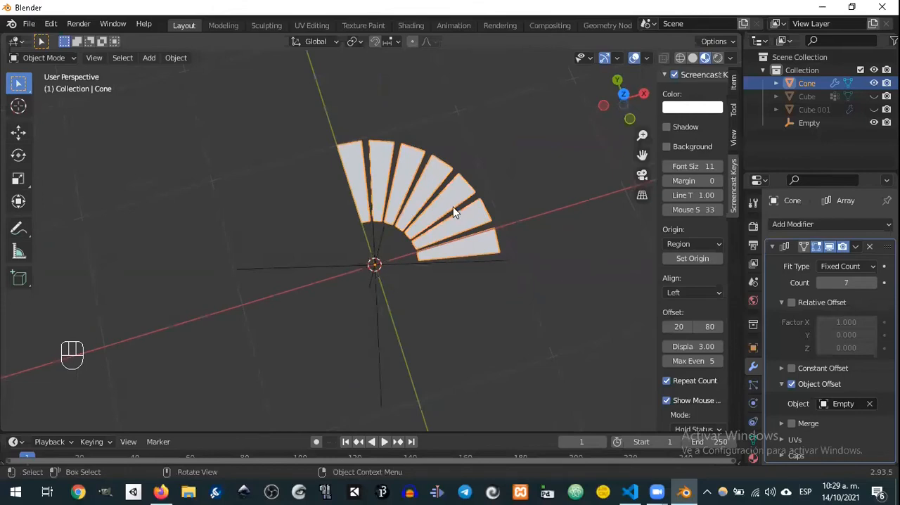
Step: Select the empty and show its transform values in the viewport's sidebar
click(414, 266)
middle_drag(508, 267, 699, 146)
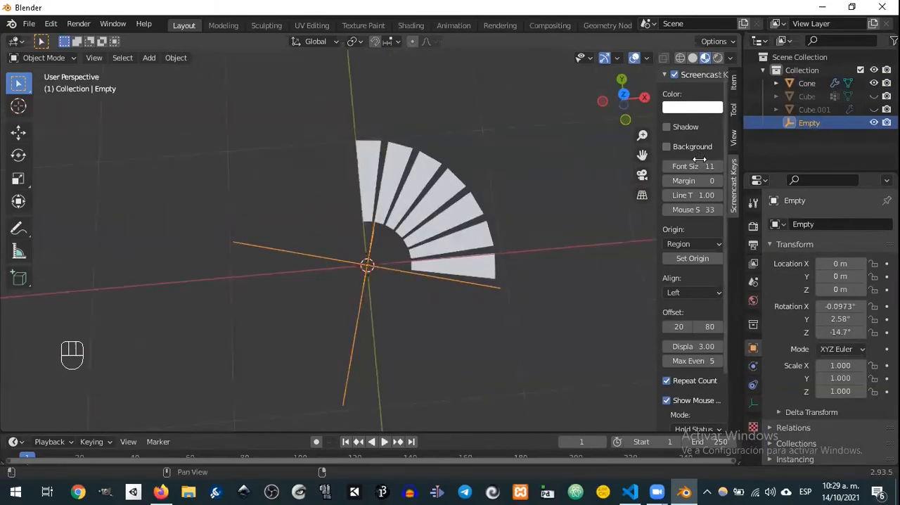
click(736, 86)
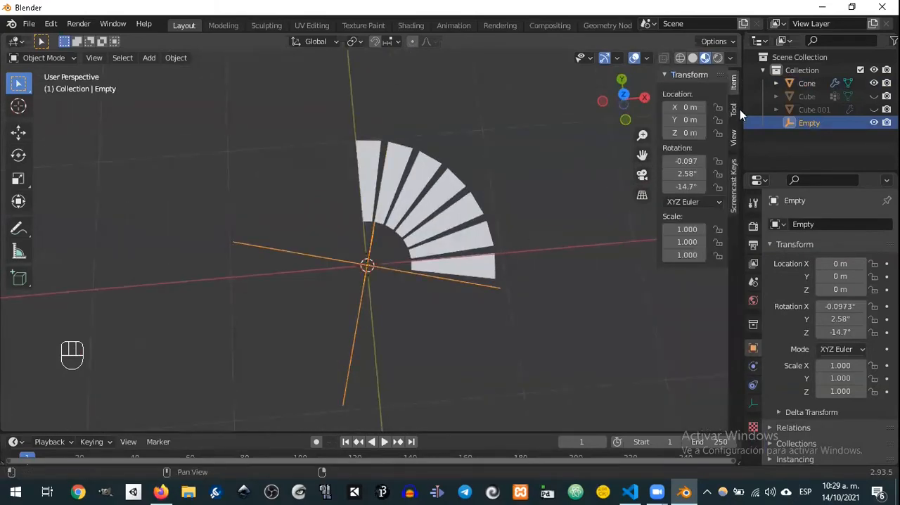
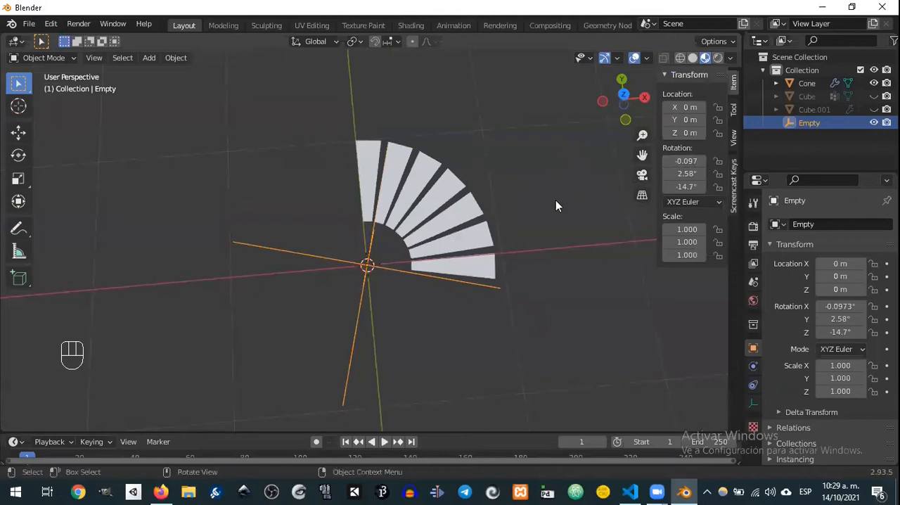
Step: Reset the empty's X and Y rotation to 0°, leaving only its Z rotation for the fan
middle_drag(501, 246, 493, 183)
double_click(686, 174)
text(0)
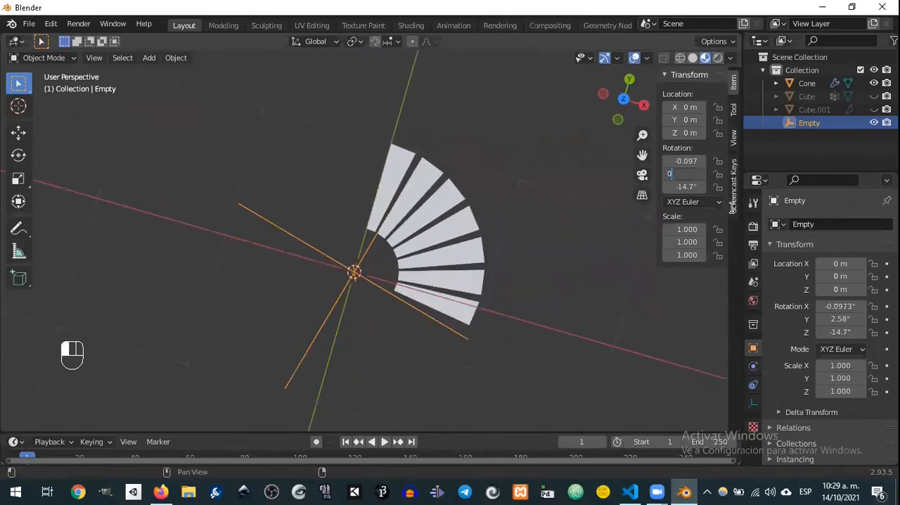
key(Return)
double_click(703, 161)
text(0)
key(Return)
middle_drag(441, 201, 479, 168)
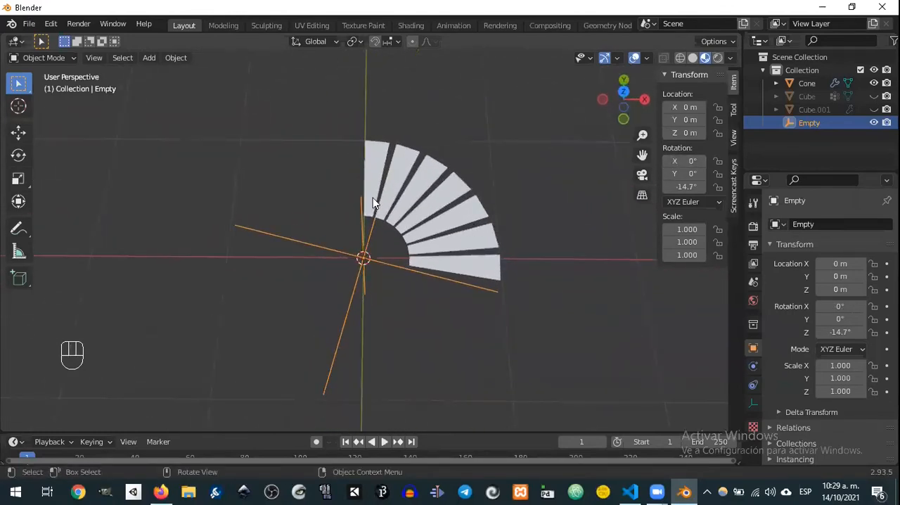
Step: Select the wedge, turn on Constant Offset in its Array modifier and expand the distance settings
click(372, 177)
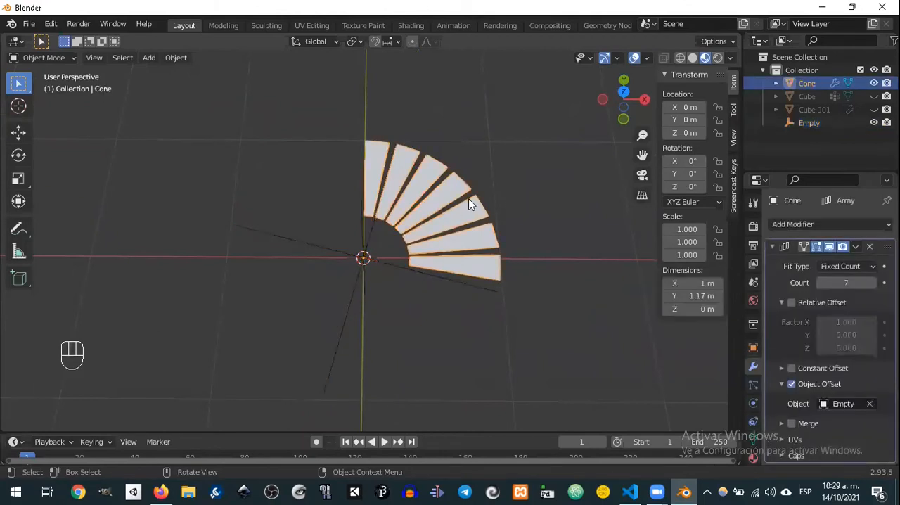
middle_drag(502, 203, 486, 148)
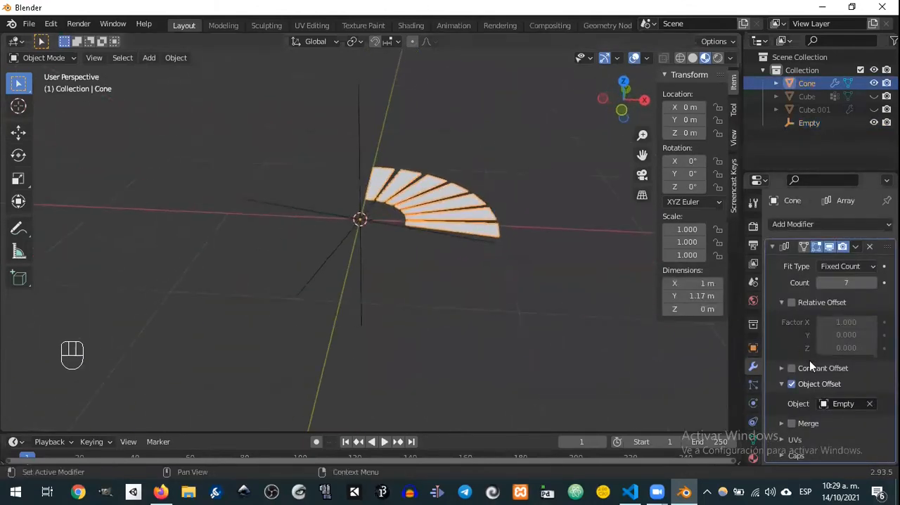
click(792, 368)
click(782, 368)
middle_drag(803, 354, 802, 310)
Step: Set the array's constant offset distance to 0 m in X and 0.5 m in Z
click(846, 374)
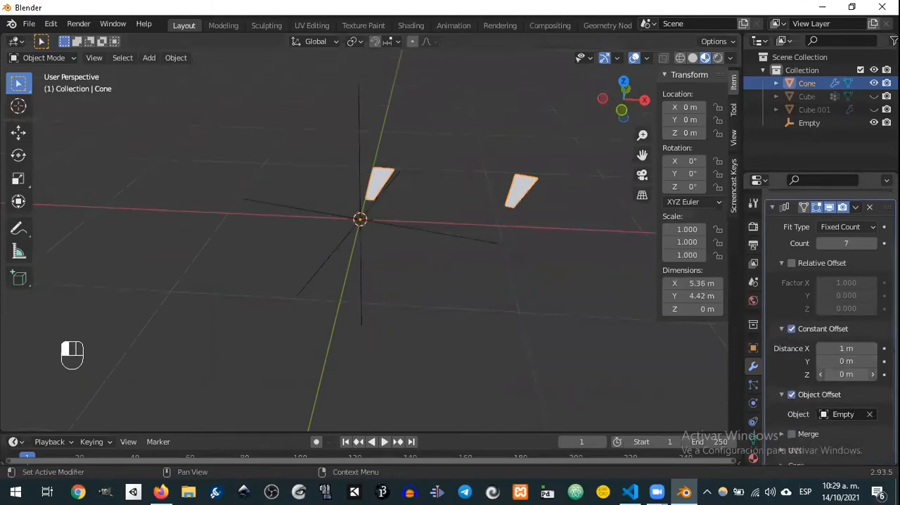
text(1)
key(Return)
click(846, 348)
text(0)
key(Return)
click(858, 374)
text(0)
key(Return)
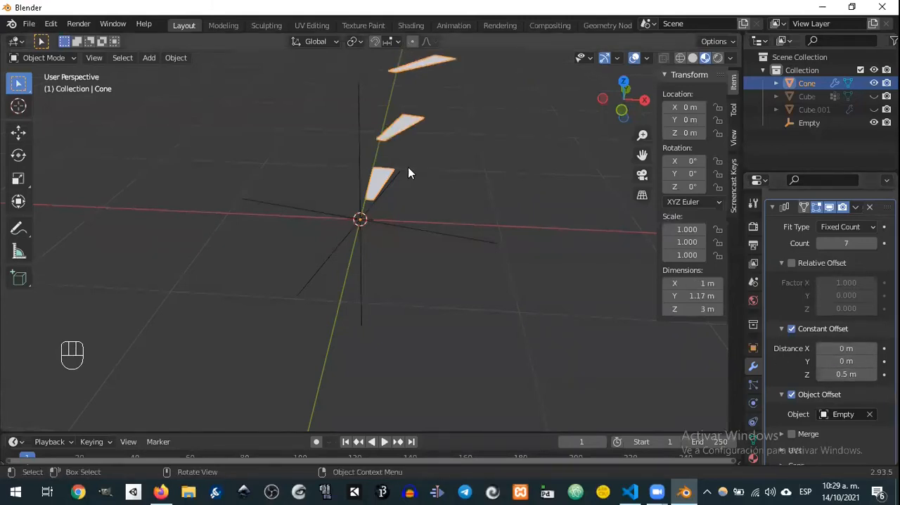
Step: Enter Edit Mode on the wedge and extrude its face about 0.021 m upward to give the tread thickness
middle_drag(408, 203, 447, 190)
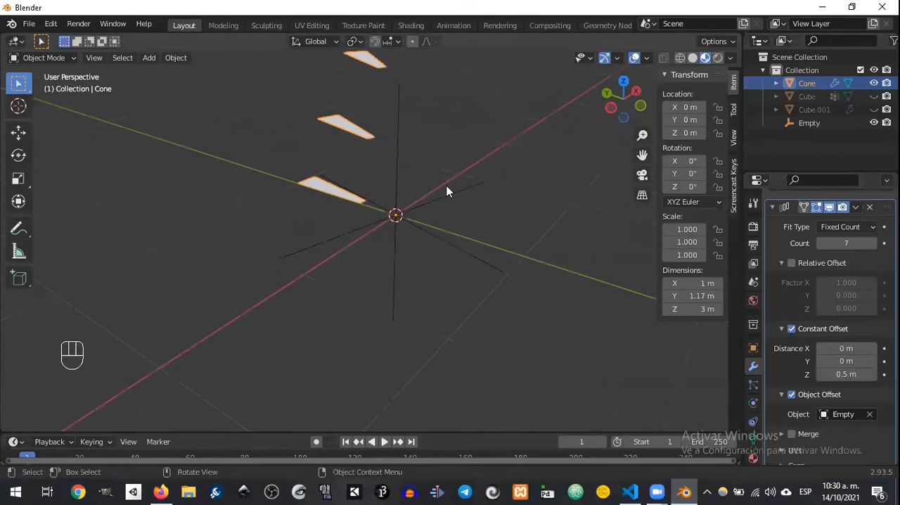
key(Tab)
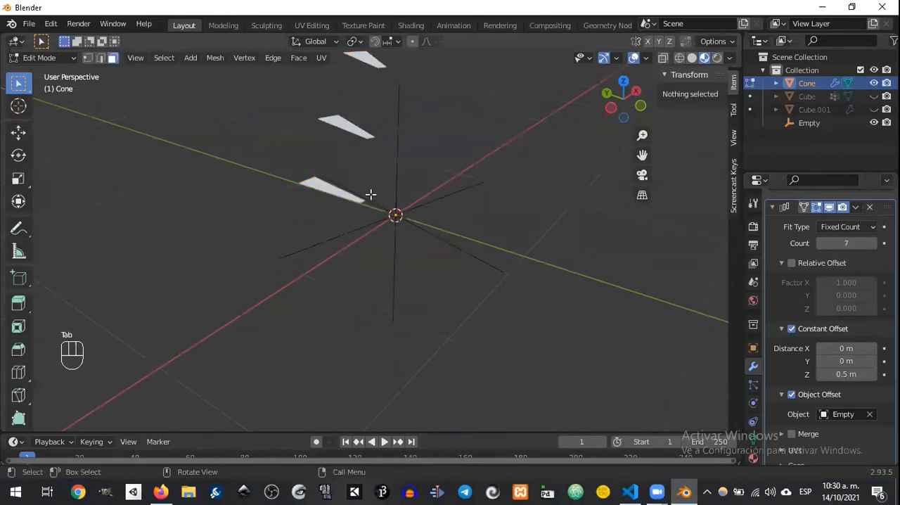
shift+middle_drag(370, 195, 381, 206)
scroll(412, 232, up, 10)
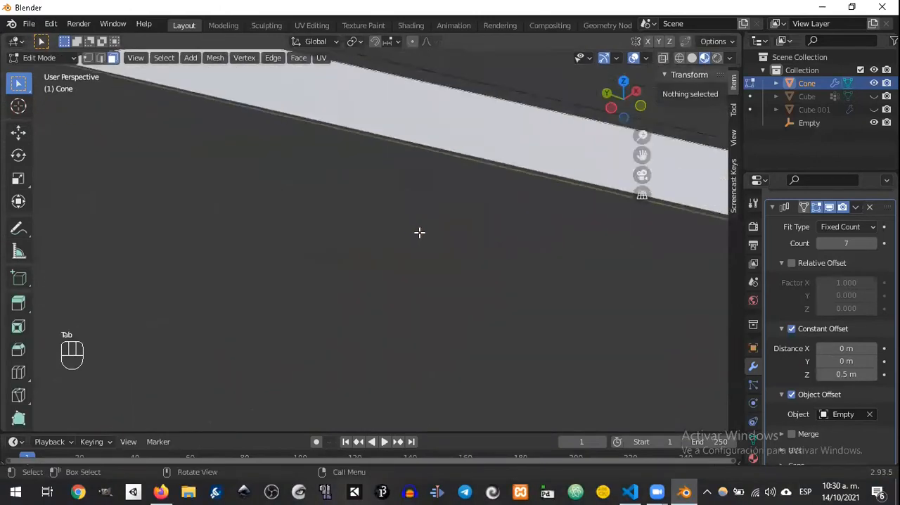
scroll(428, 226, down, 6)
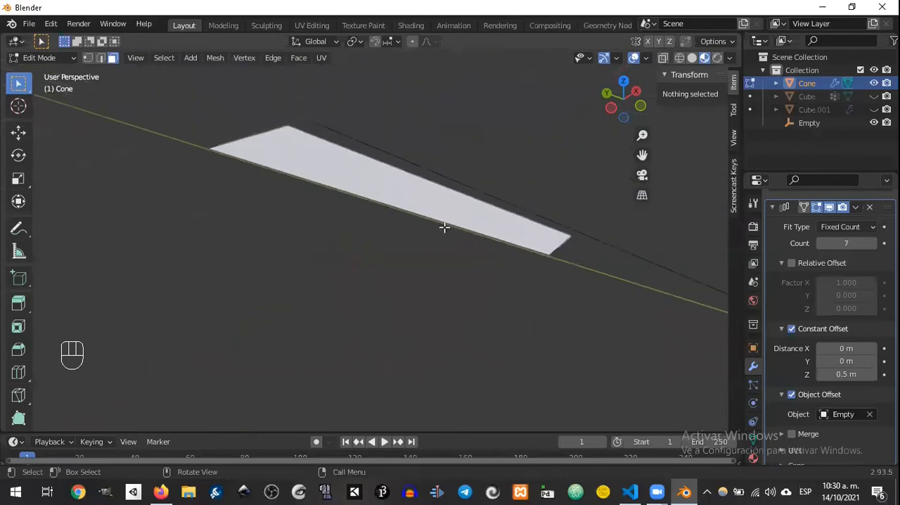
click(434, 186)
key(e)
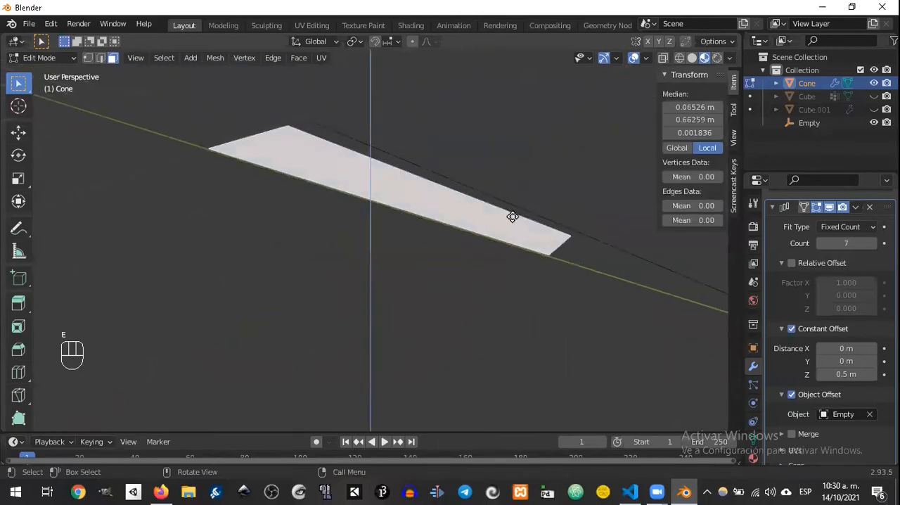
click(508, 209)
Step: Cut an edge loop across the tread and slide it close to the wide outer end, at a factor of about -0.884
middle_drag(424, 194, 453, 199)
key(ctrl+r)
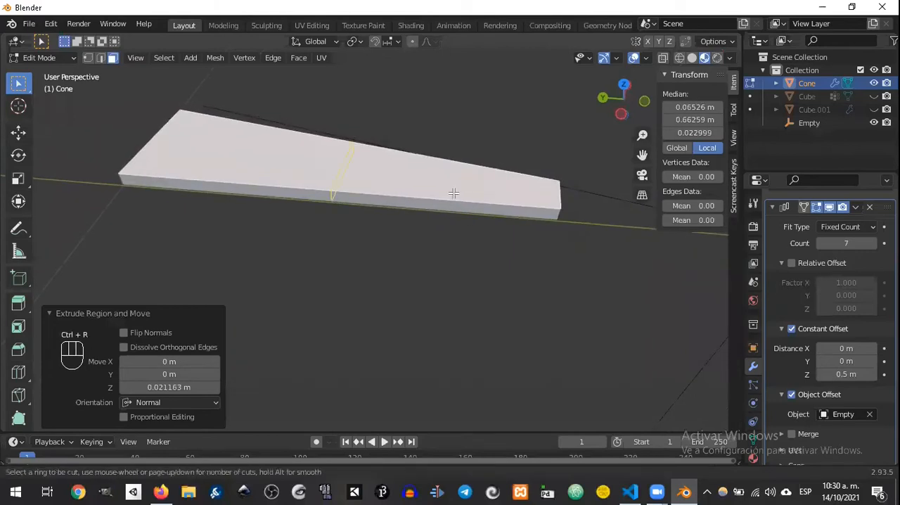
click(435, 188)
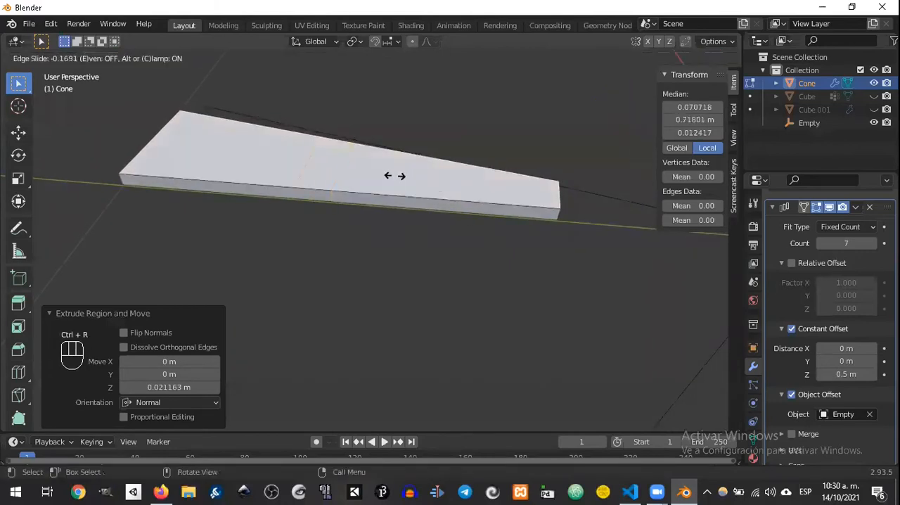
click(241, 139)
Step: Extrude the narrow top face at the tread's wide end about 0.18 m up along global Z to form an upright
shift+middle_drag(279, 160, 380, 219)
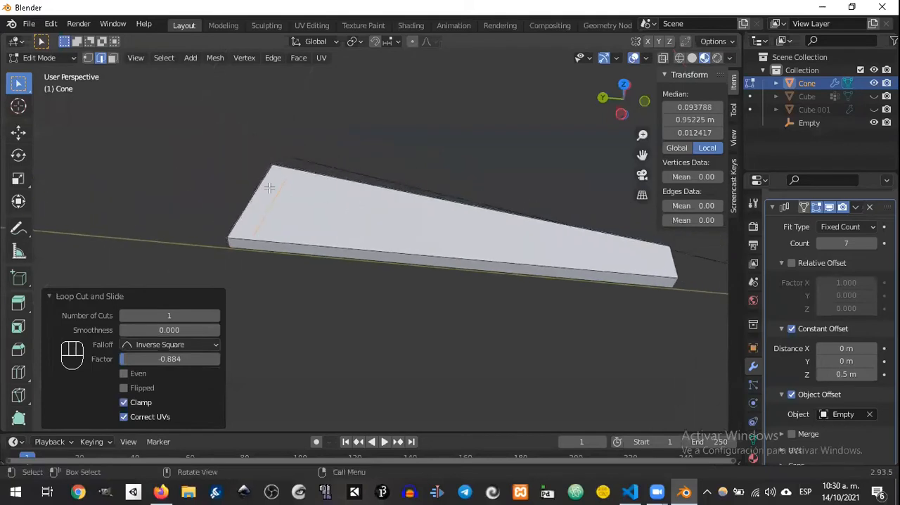
click(268, 189)
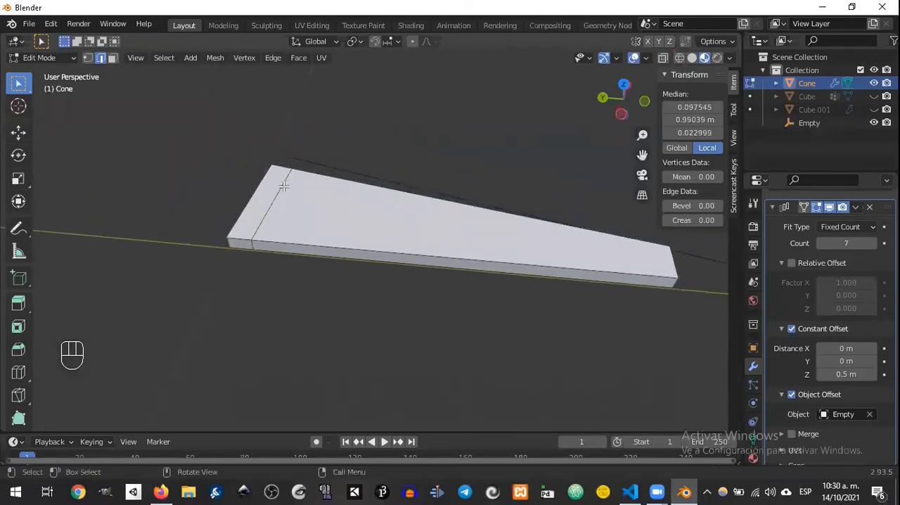
click(313, 215)
click(273, 196)
key(e)
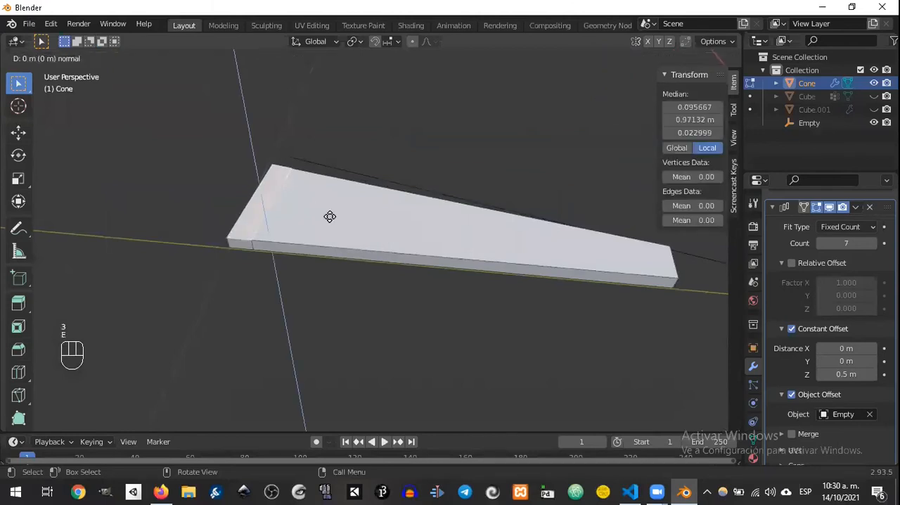
key(z)
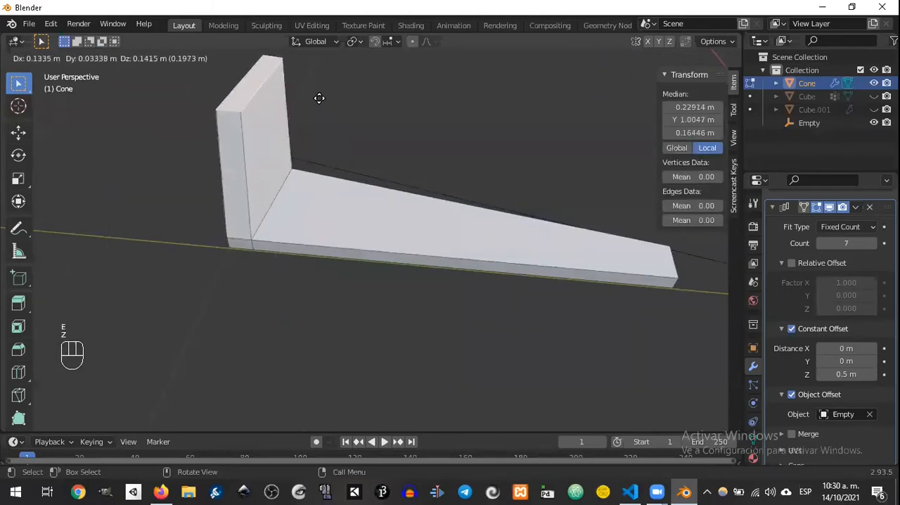
key(z)
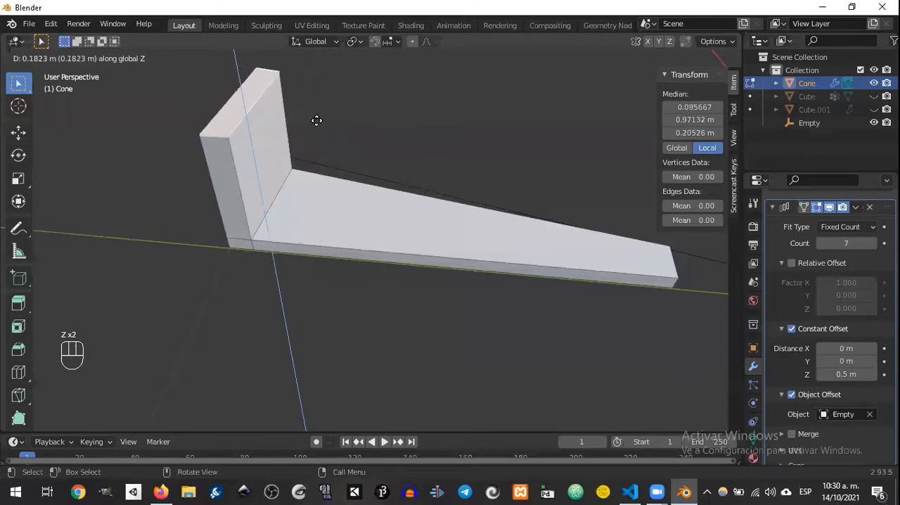
click(317, 121)
Step: Try constant offset Z distances of 0.1 m and 0.53721 m for the array of steps
middle_drag(368, 248, 497, 309)
scroll(507, 260, down, 3)
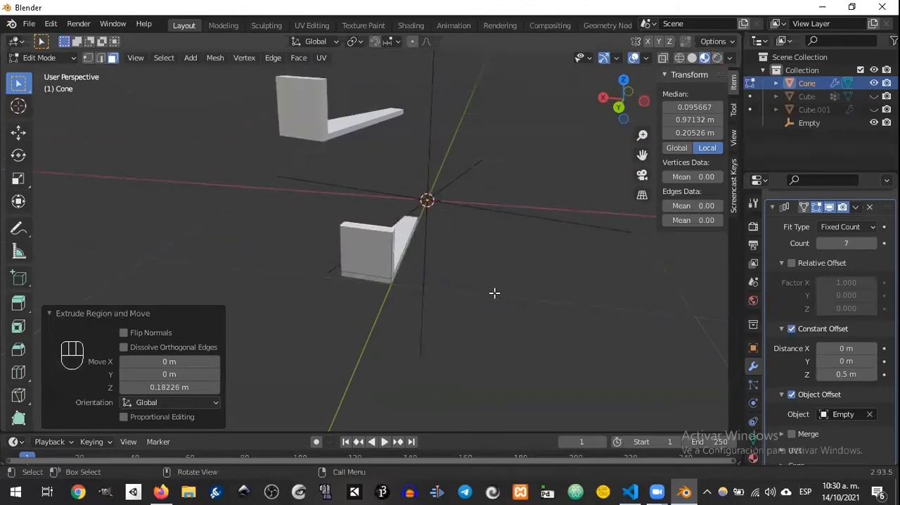
shift+middle_drag(354, 133, 387, 199)
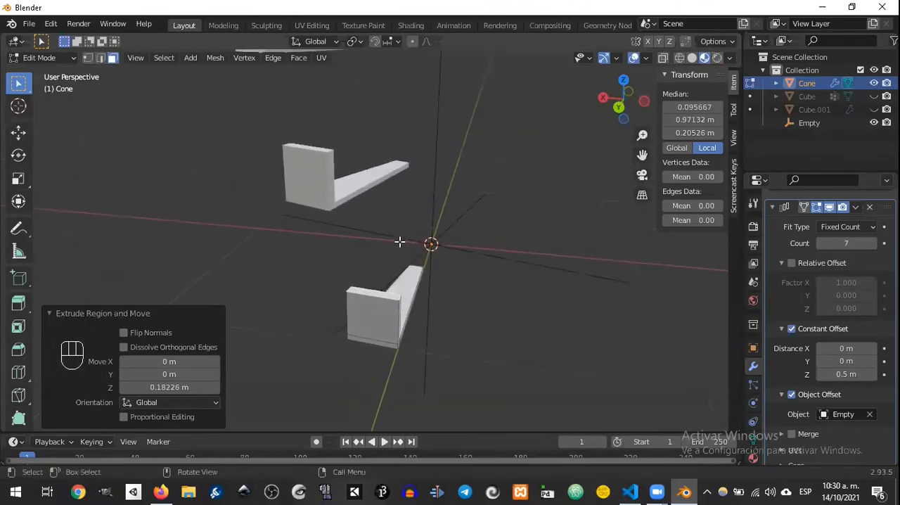
middle_drag(418, 271, 454, 259)
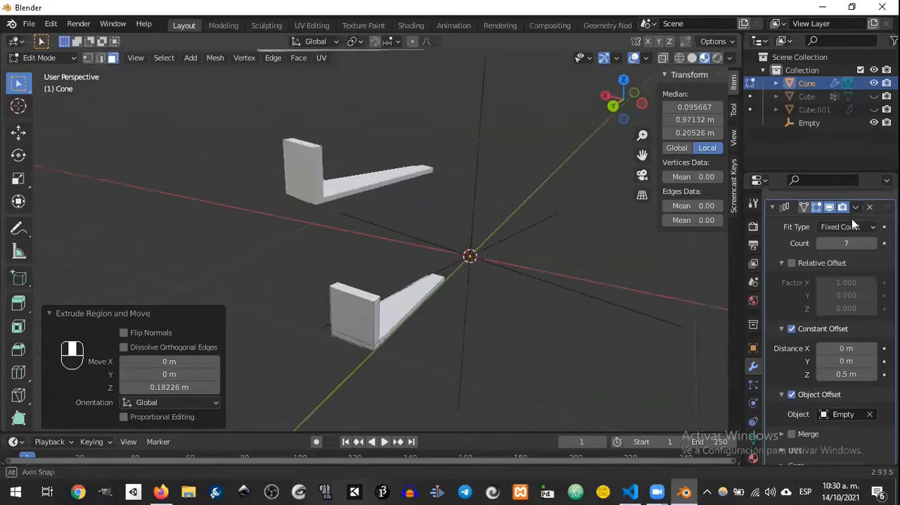
drag(854, 374, 822, 373)
click(850, 374)
text(0.1)
key(Return)
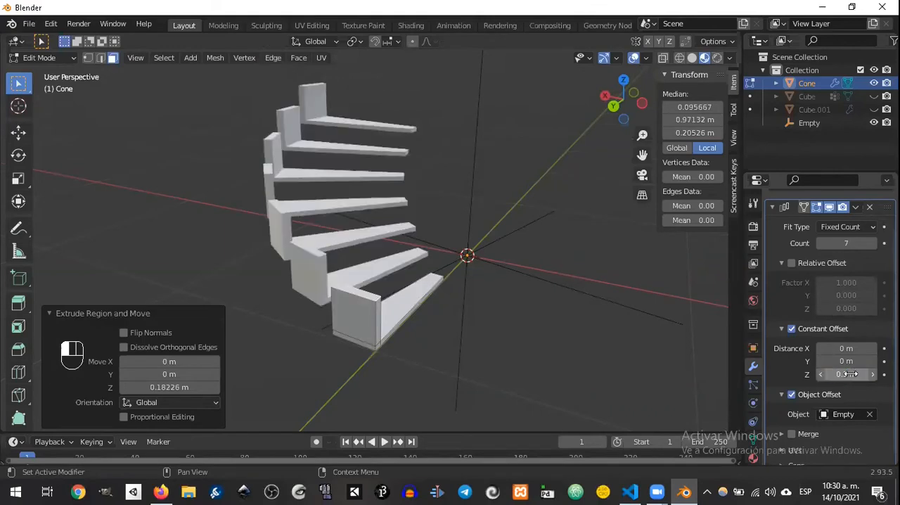
click(852, 374)
text(0.53721)
key(Return)
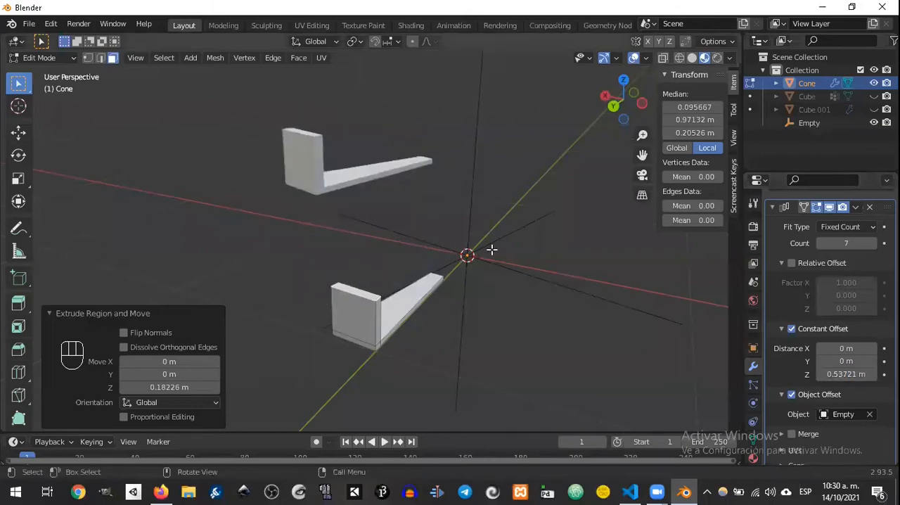
Step: Set the array's constant offset Z distance to 0.0531 m
click(847, 375)
text(0.0531)
key(Return)
Step: Taper the upright by scaling down its top face twice, the second time by a factor of about 0.52
mouse_move(281, 255)
middle_down()
mouse_move(320, 230)
mouse_move(432, 295)
mouse_move(416, 341)
mouse_move(432, 345)
middle_up()
scroll(428, 323, up, 2)
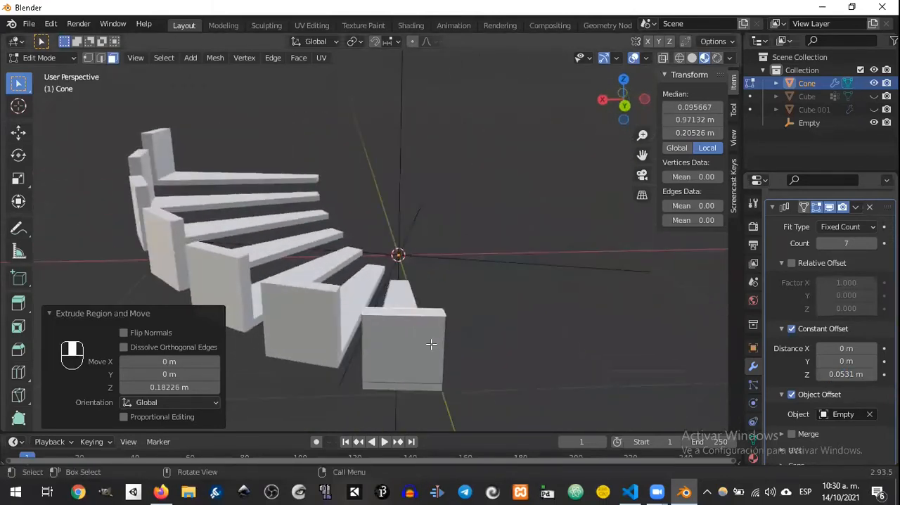
key(s)
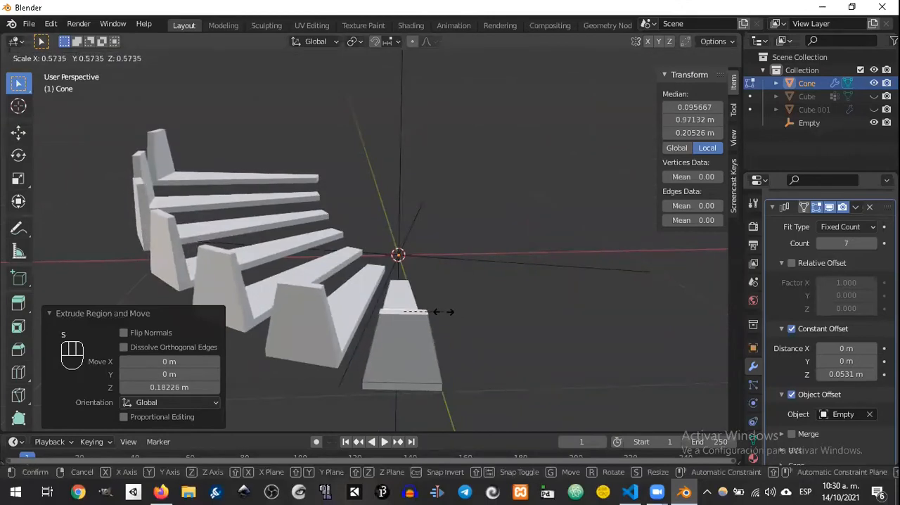
click(448, 302)
key(s)
click(433, 307)
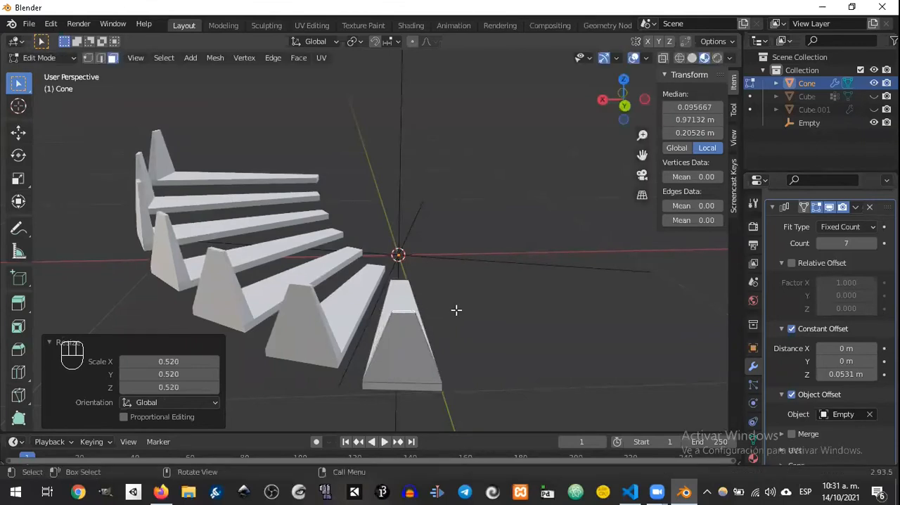
Step: Extrude the upright's top face about 0.105 m higher and enlarge the new top by a factor of about 1.5
key(e)
click(476, 264)
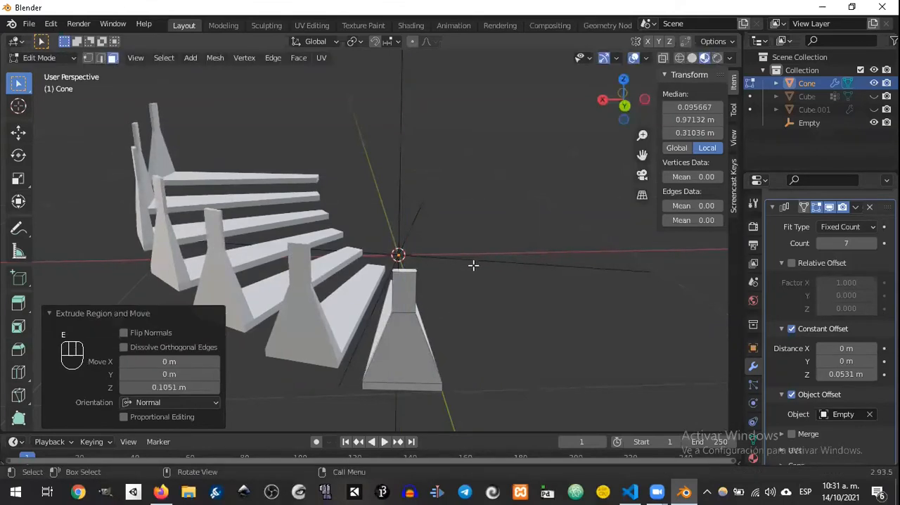
key(s)
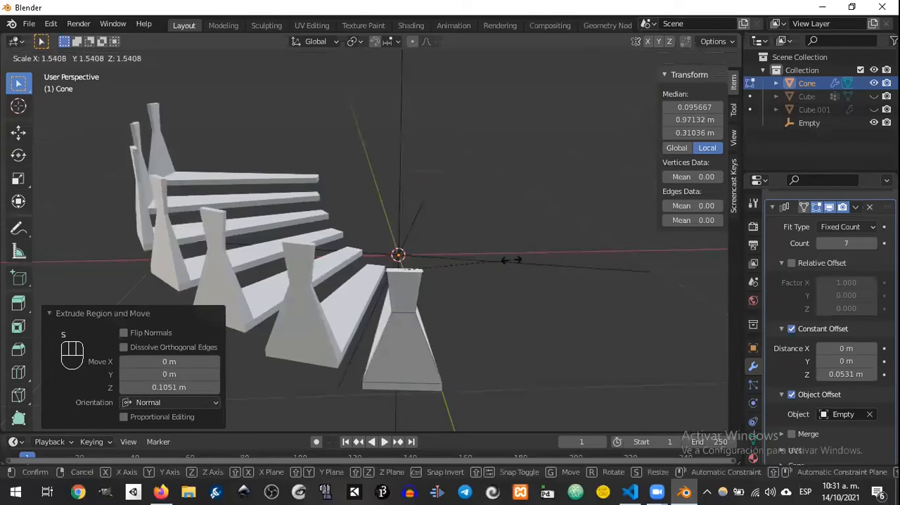
click(514, 260)
Step: Extrude the post's widened top face another 0.134 m or so upward and collapse the Array modifier's settings
key(e)
click(501, 182)
middle_drag(516, 203, 545, 209)
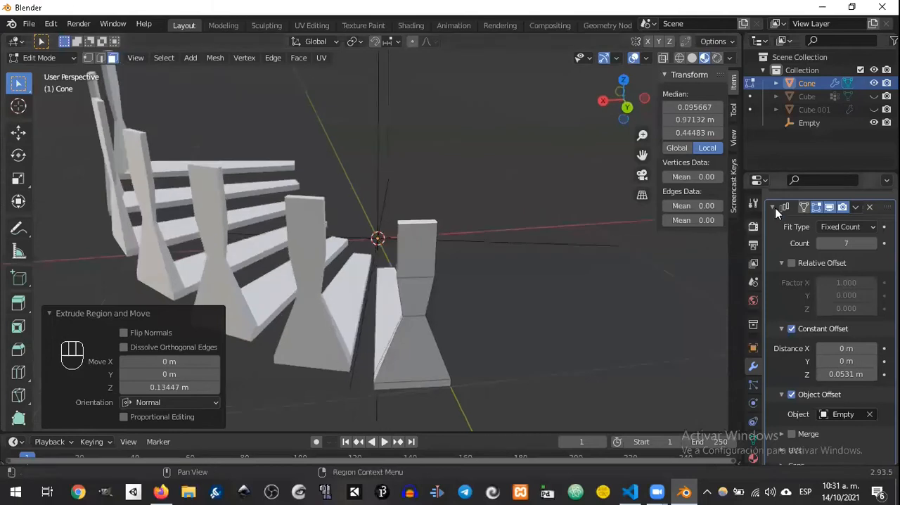
click(773, 209)
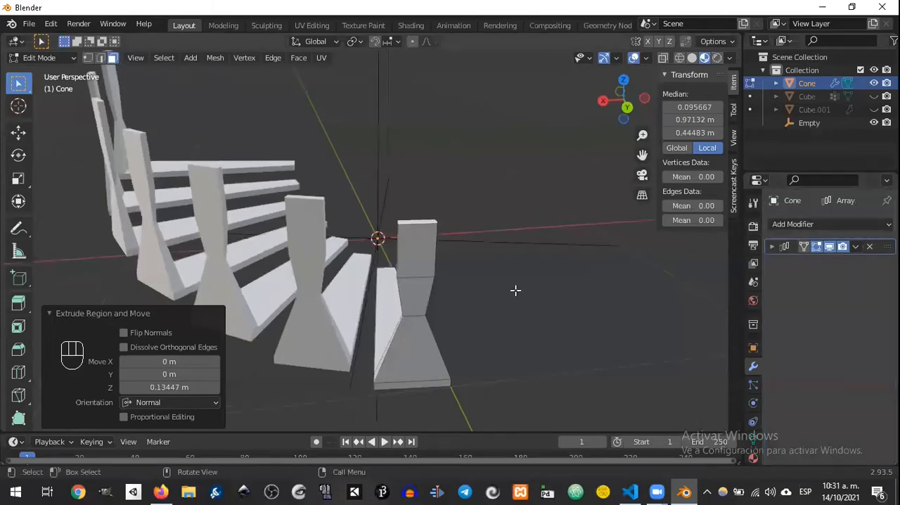
middle_drag(561, 294, 468, 309)
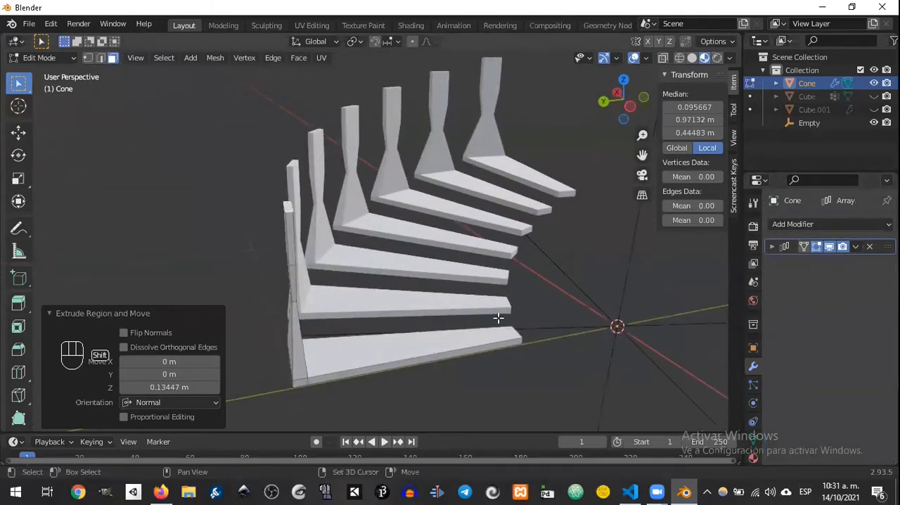
key(shift+a)
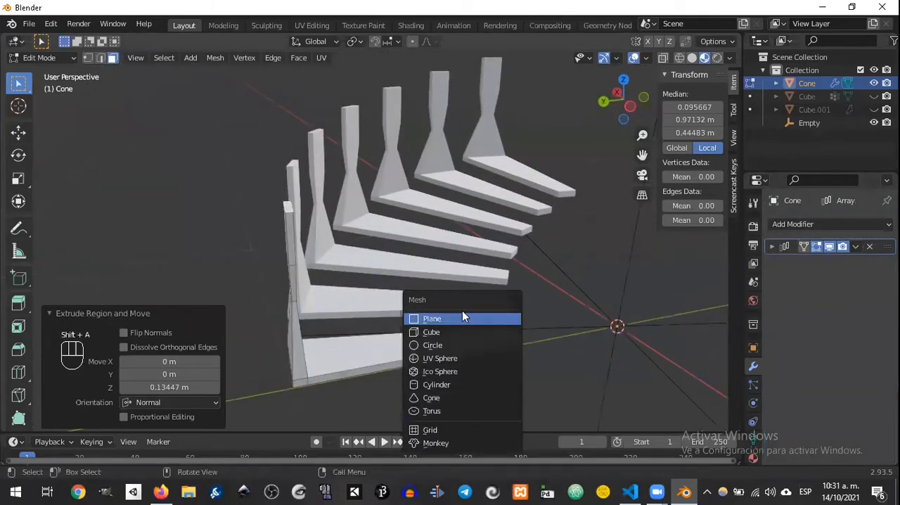
click(471, 386)
scroll(596, 351, down, 4)
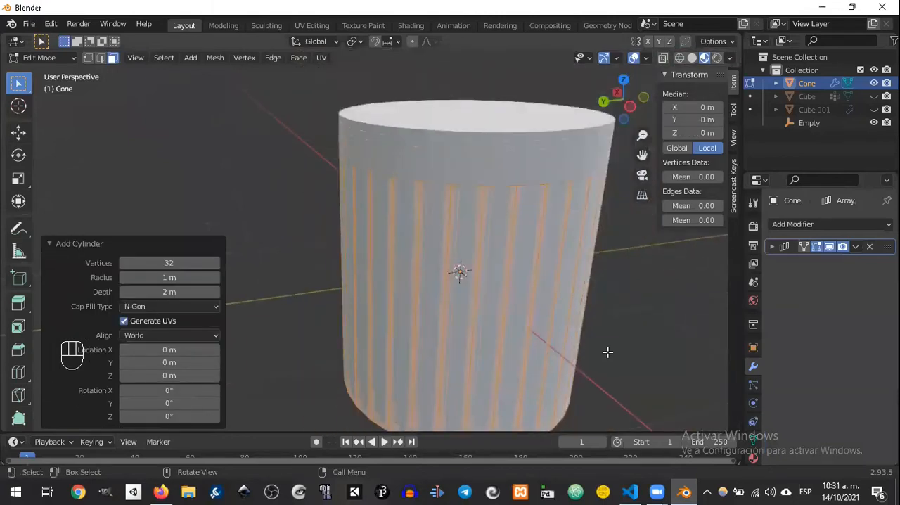
key(ctrl+z)
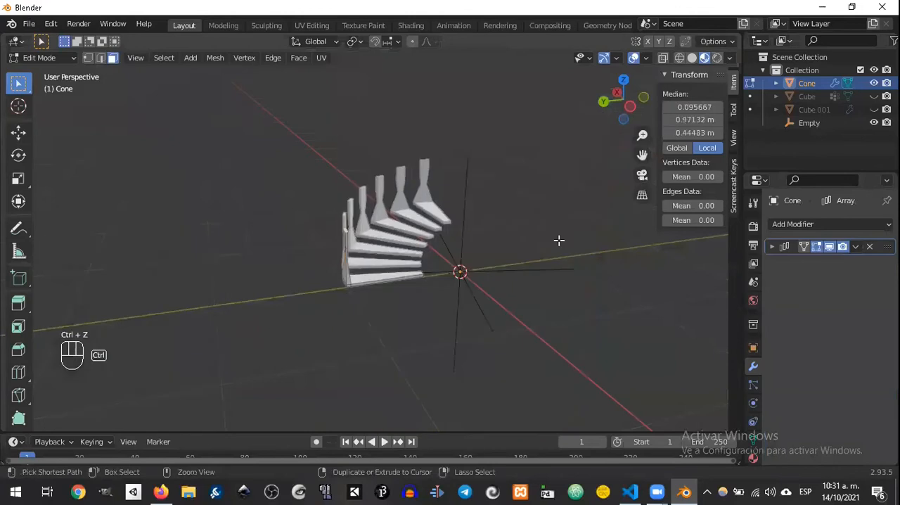
Step: Return to Object Mode
key(Tab)
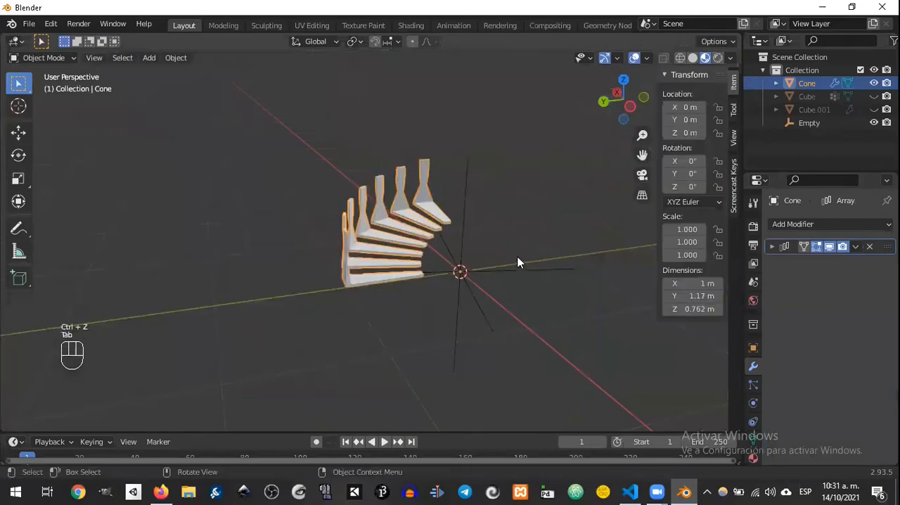
Step: Add a cylinder mesh at the origin and rotate it 90° about the X axis
key(ctrl+a)
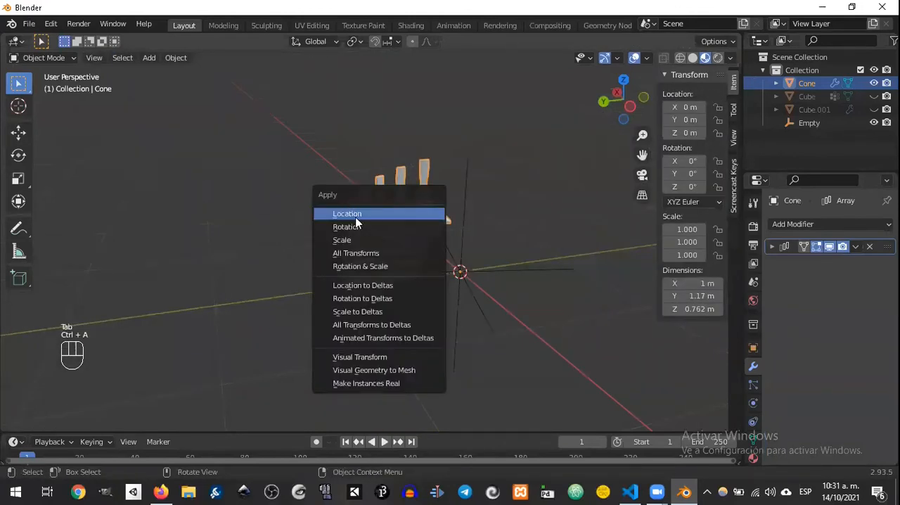
key(shift+a)
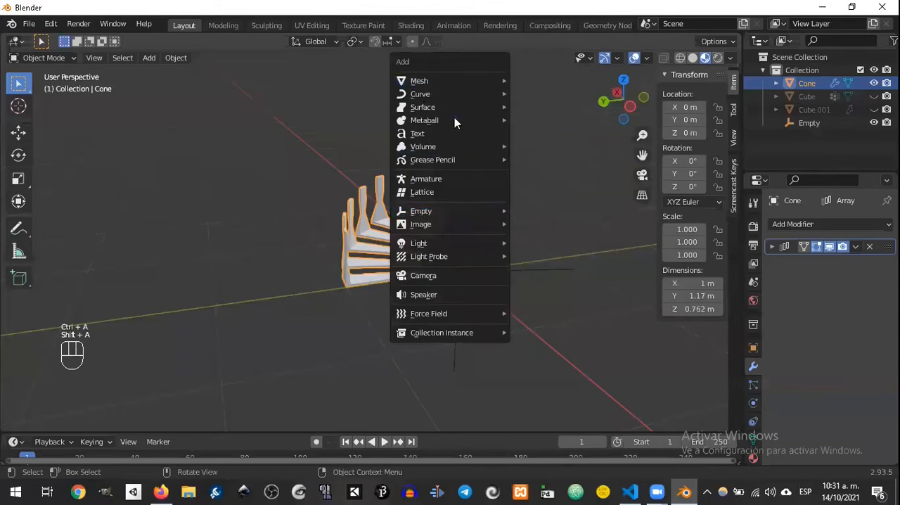
mouse_move(458, 81)
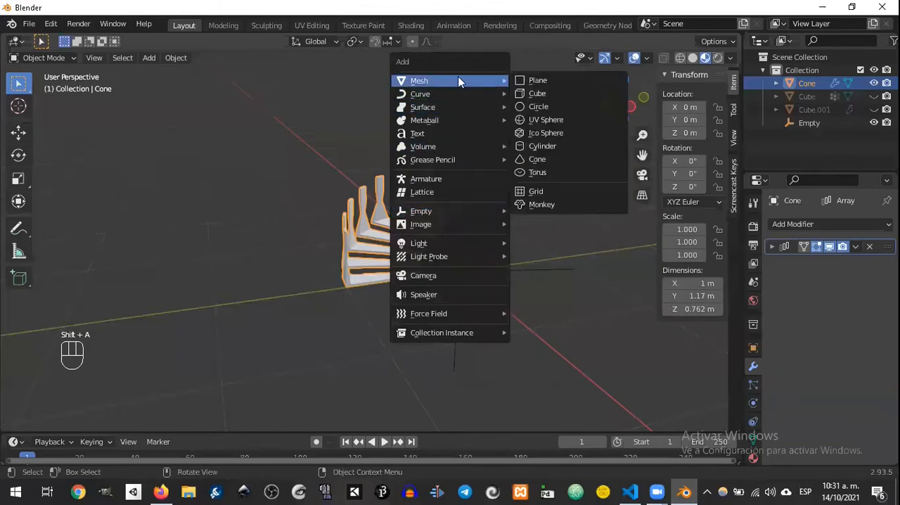
click(551, 148)
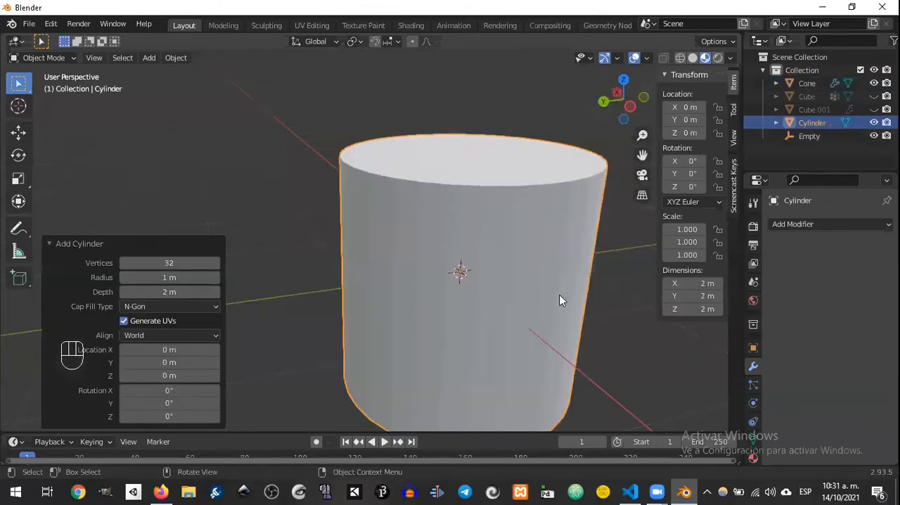
key(r)
key(x)
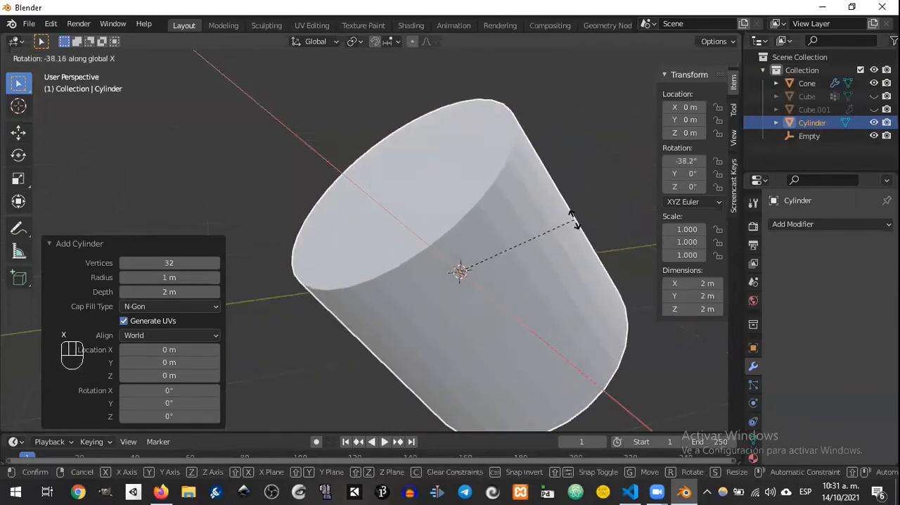
text(90)
click(589, 340)
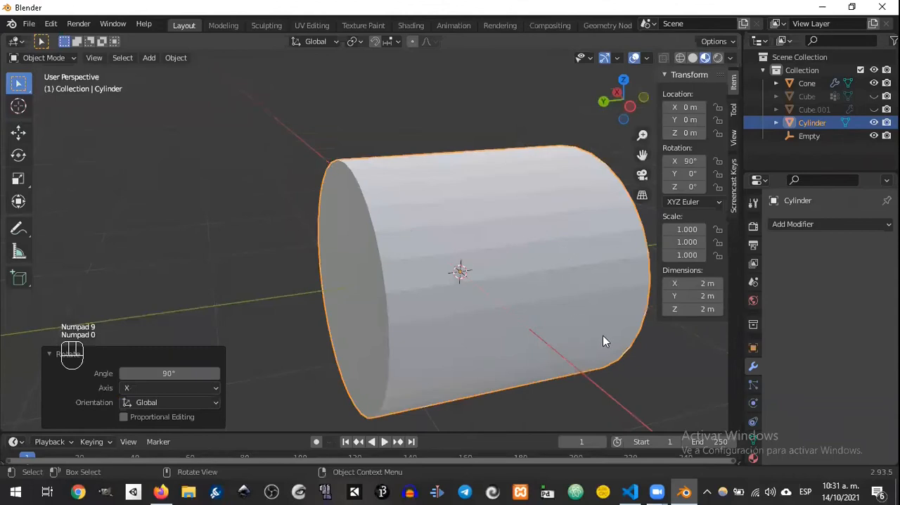
Step: Shrink the cylinder to about 0.053 m thick and stretch it along Y to about 0.56 m long
key(s)
click(479, 291)
key(s)
click(513, 313)
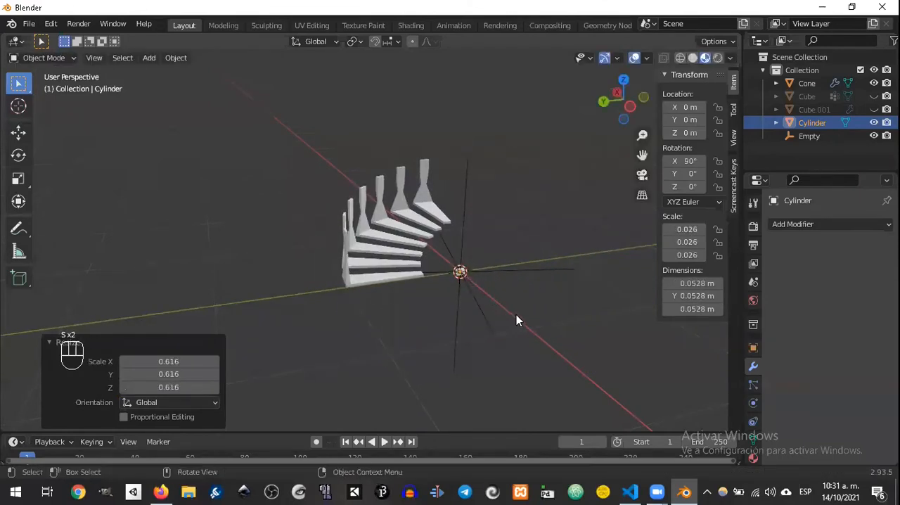
key(s)
key(x)
key(y)
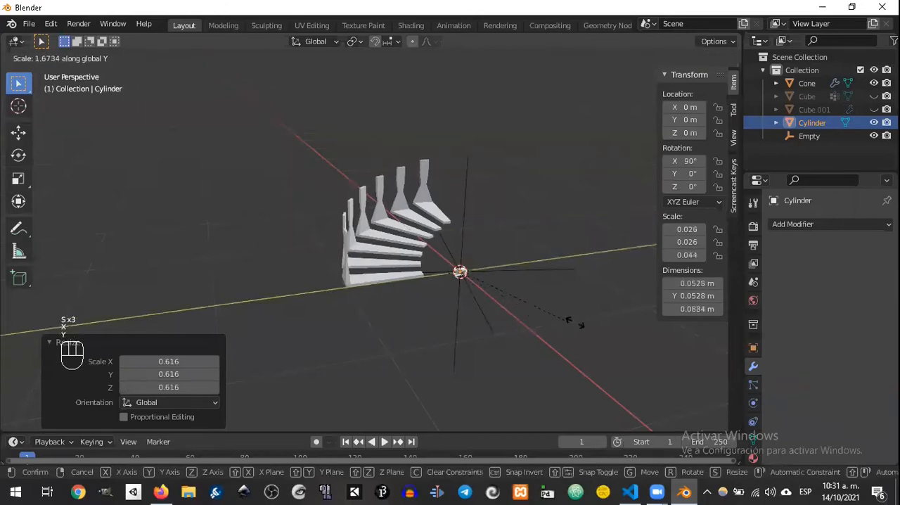
click(530, 354)
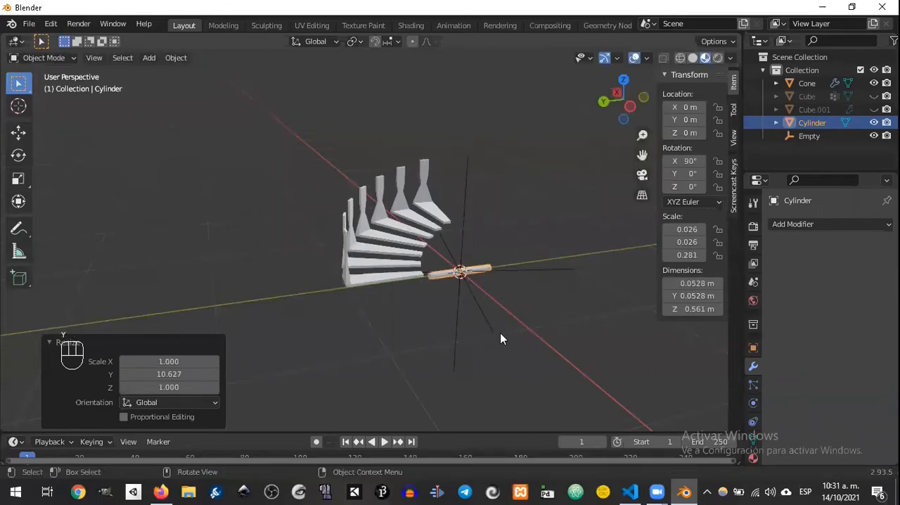
Step: In top view, centre the cylinder over the first tread and rotate it about 5.73° to follow the tread's direction
key(KP_7)
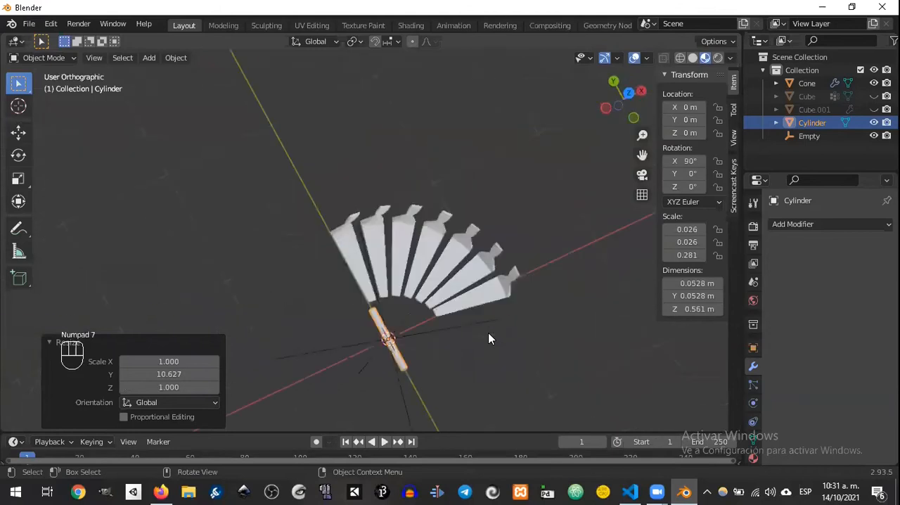
key(g)
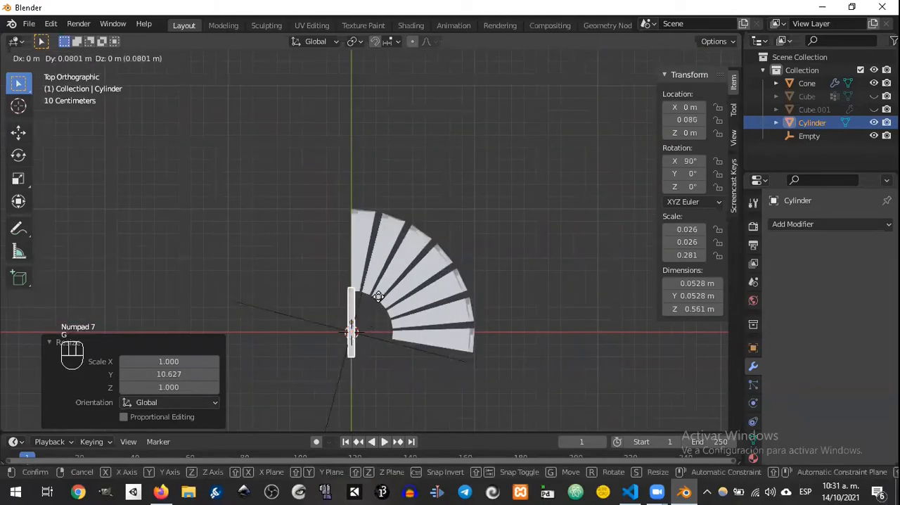
click(377, 246)
key(r)
click(464, 229)
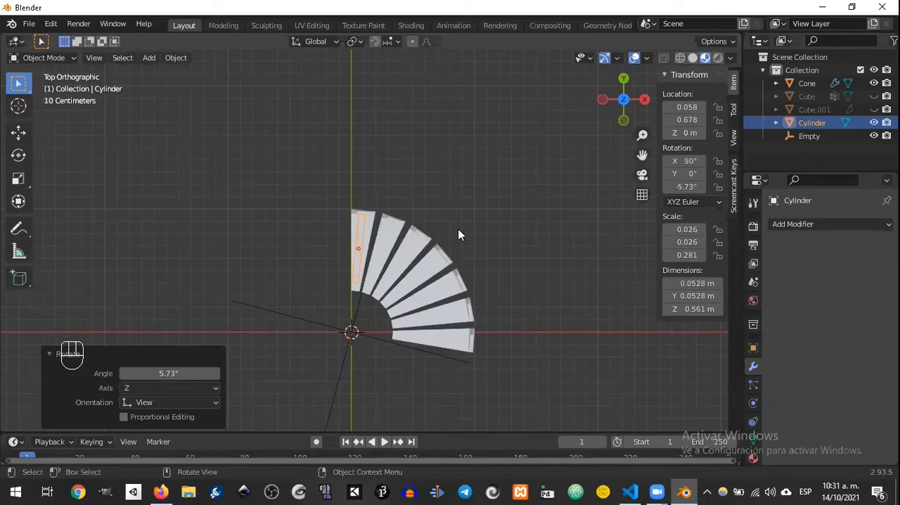
key(g)
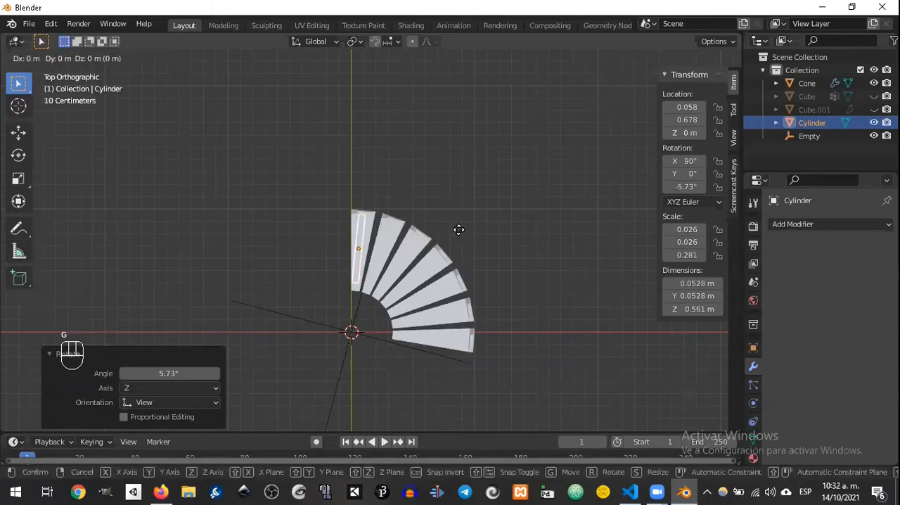
click(468, 239)
Step: In front view, raise the cylinder about 0.349 m and shift it about 0.043 m in X to the first post's upper part
key(KP_3)
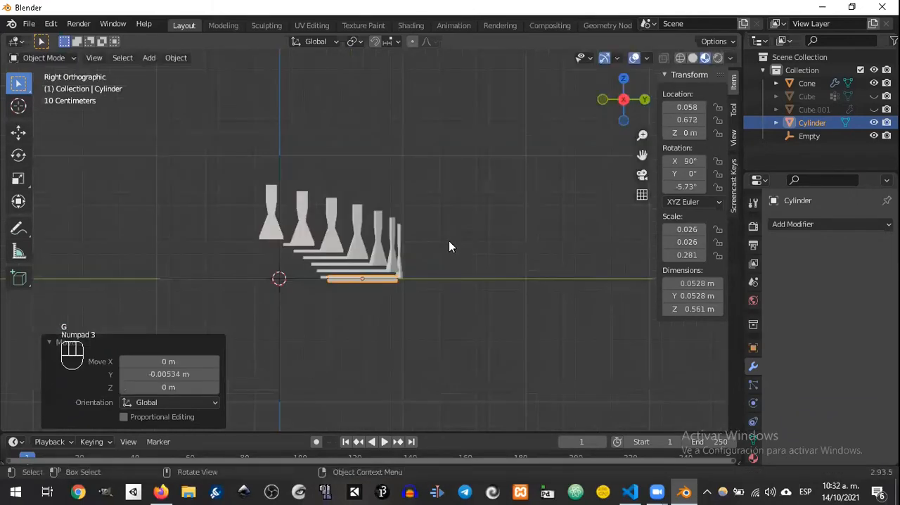
key(KP_1)
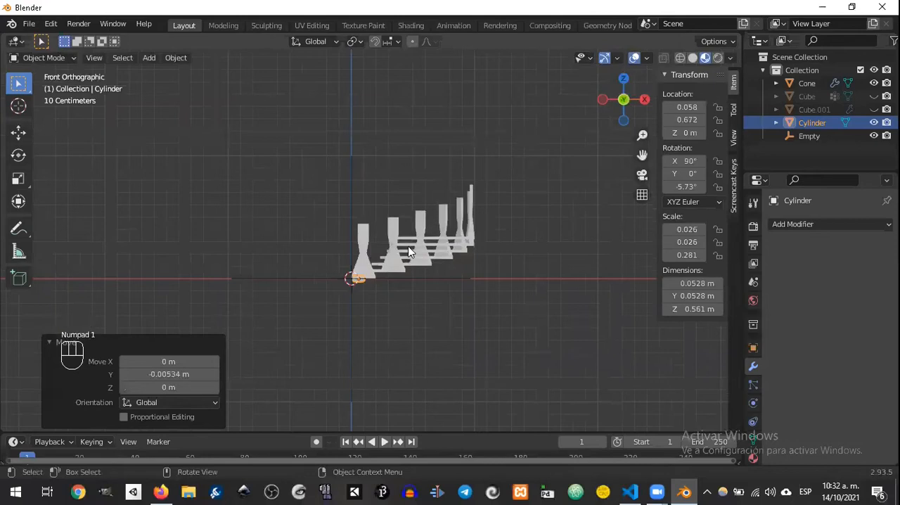
scroll(411, 251, up, 5)
key(g)
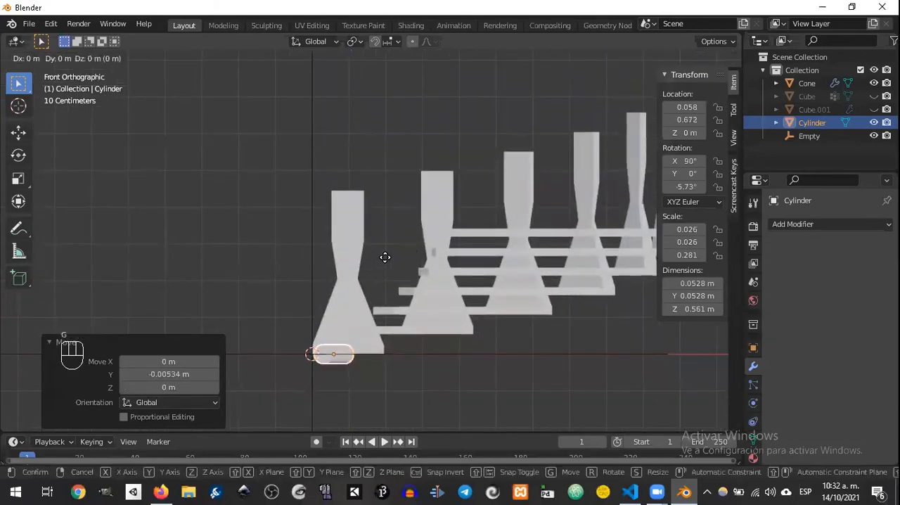
click(392, 145)
Step: Fine-tune the cylinder's position so it passes fully through the first post's upper part, at about X 0.077, Y 0.790, Z 0.383 m
middle_drag(392, 144, 369, 225)
key(g)
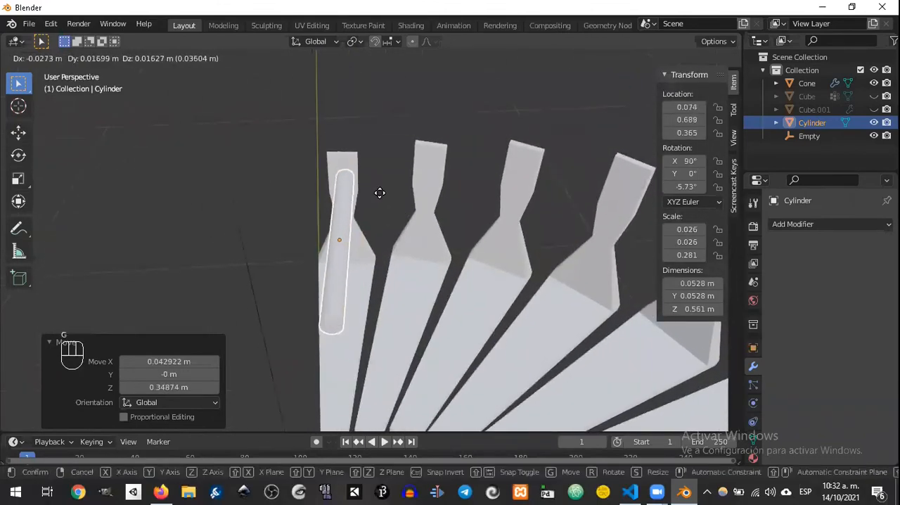
click(380, 190)
middle_drag(380, 191, 431, 227)
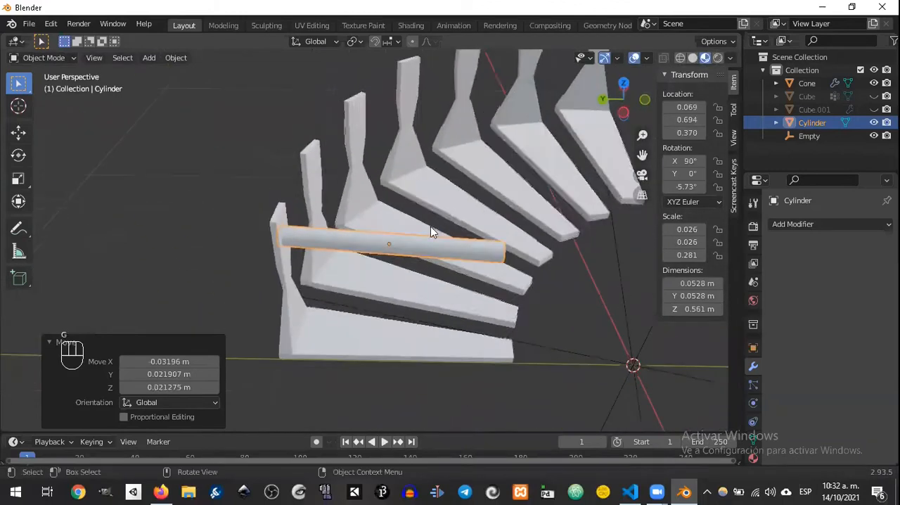
key(g)
click(318, 240)
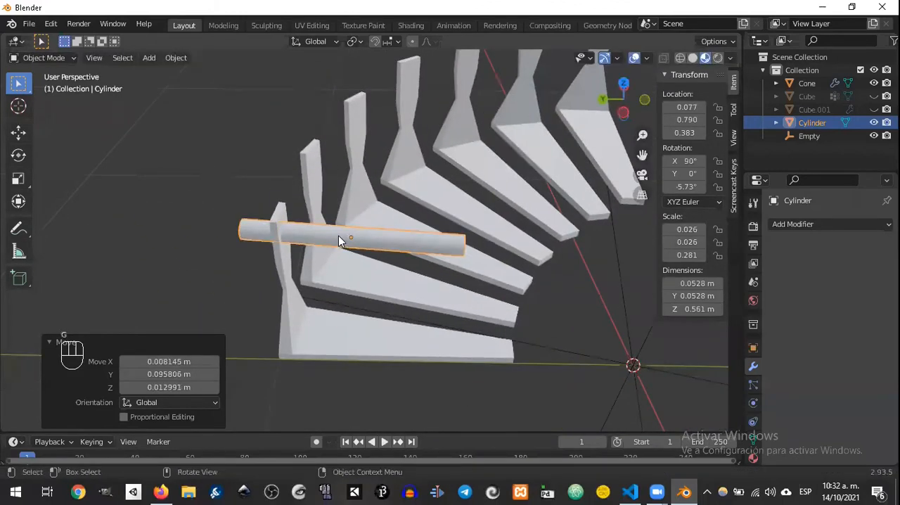
Step: Add a Boolean modifier to the staircase and place it before the Array modifier in the stack
scroll(341, 241, up, 5)
click(171, 273)
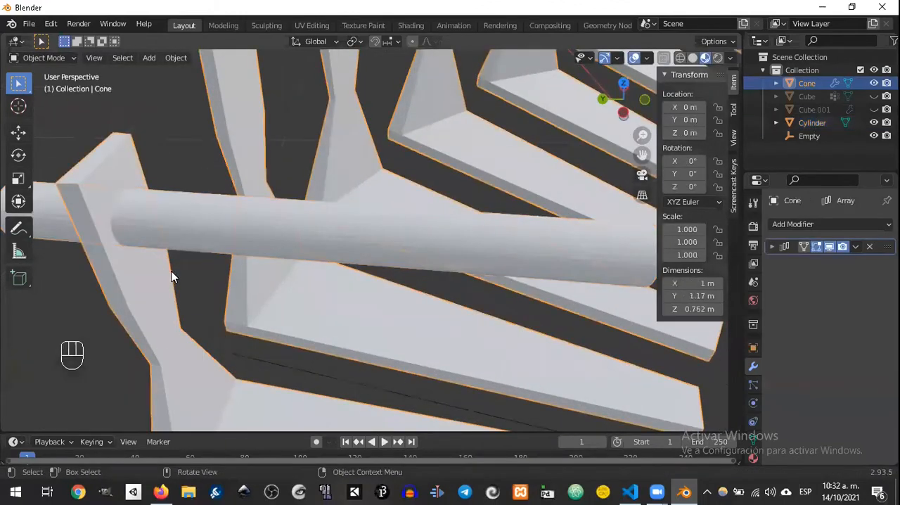
click(793, 224)
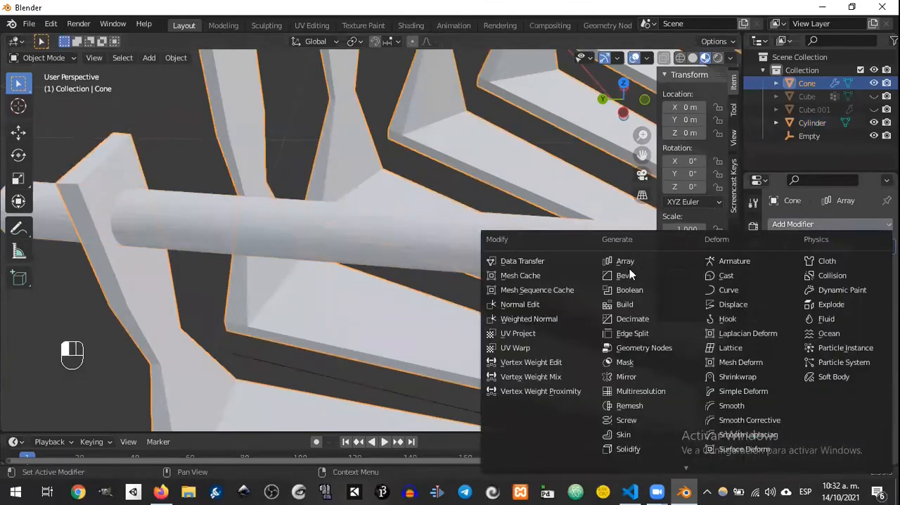
click(637, 289)
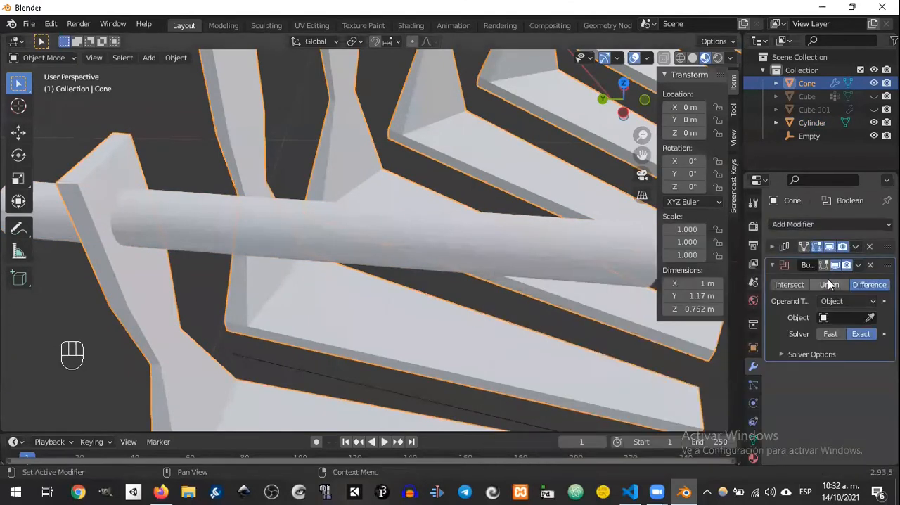
drag(773, 265, 772, 249)
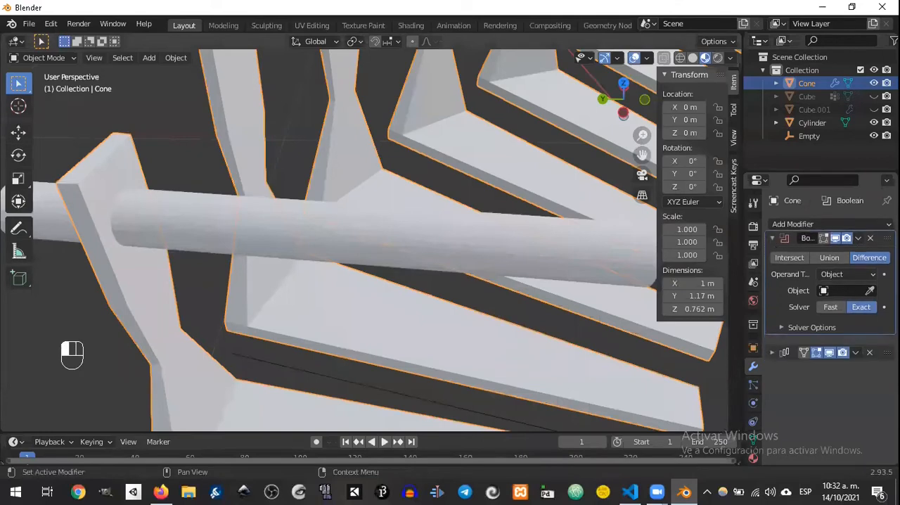
Step: Set the cylinder as the Boolean modifier's Difference object to cut a round hole through the posts
click(772, 248)
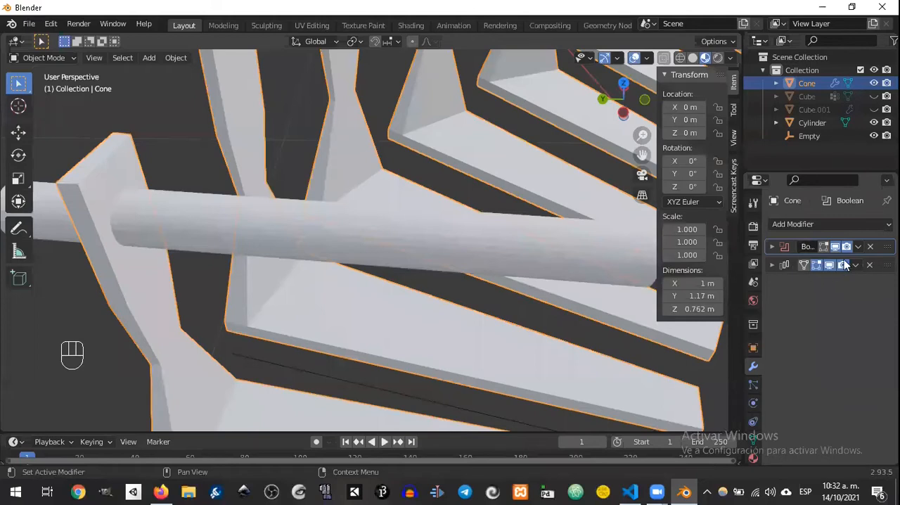
click(772, 248)
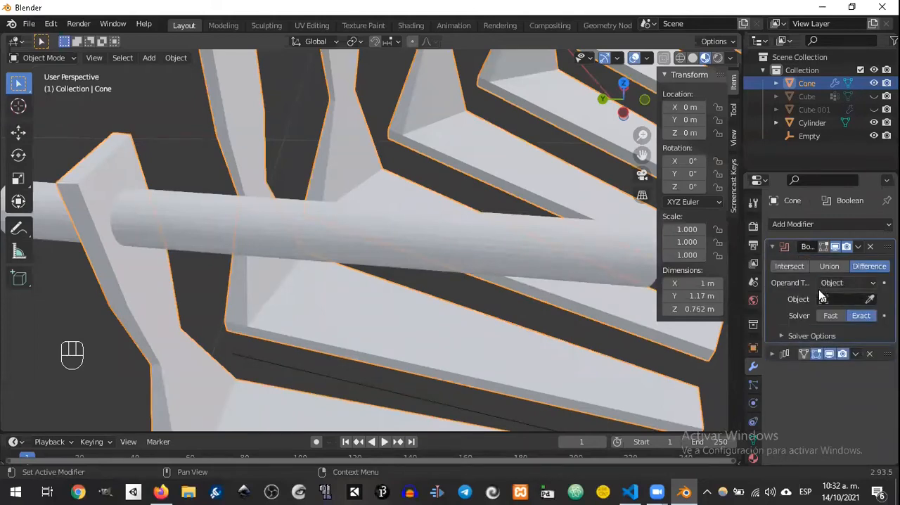
click(872, 301)
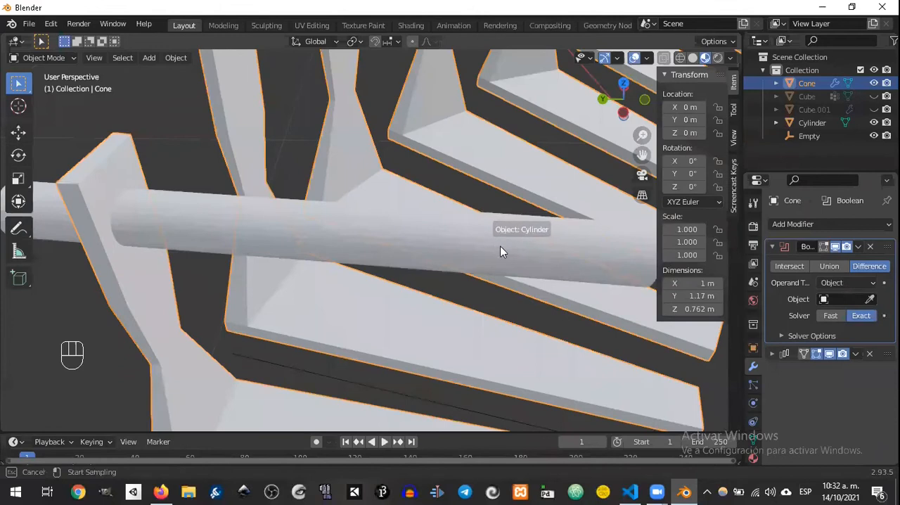
click(500, 244)
middle_drag(436, 248, 465, 207)
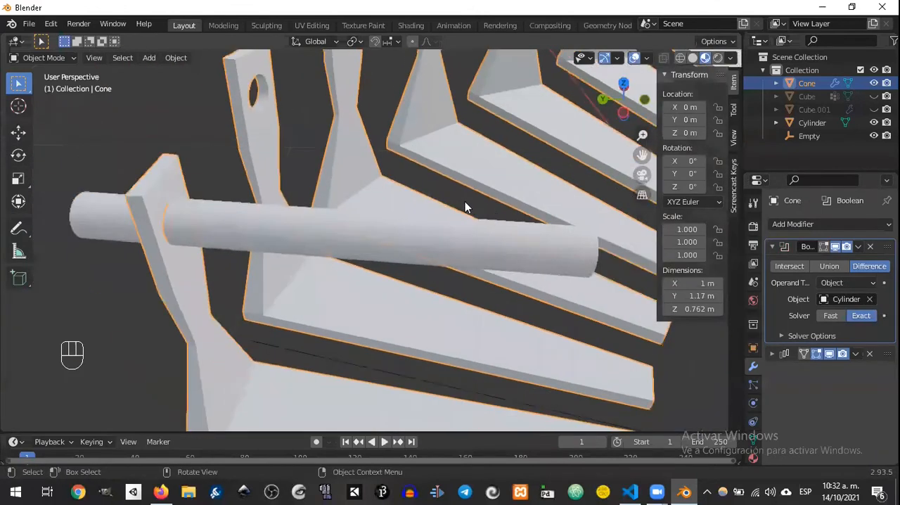
scroll(280, 237, down, 4)
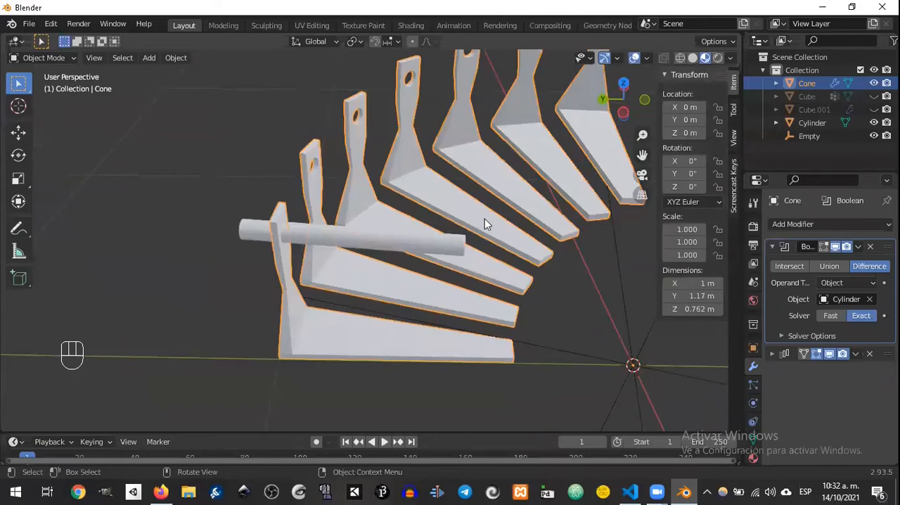
middle_drag(587, 210, 540, 179)
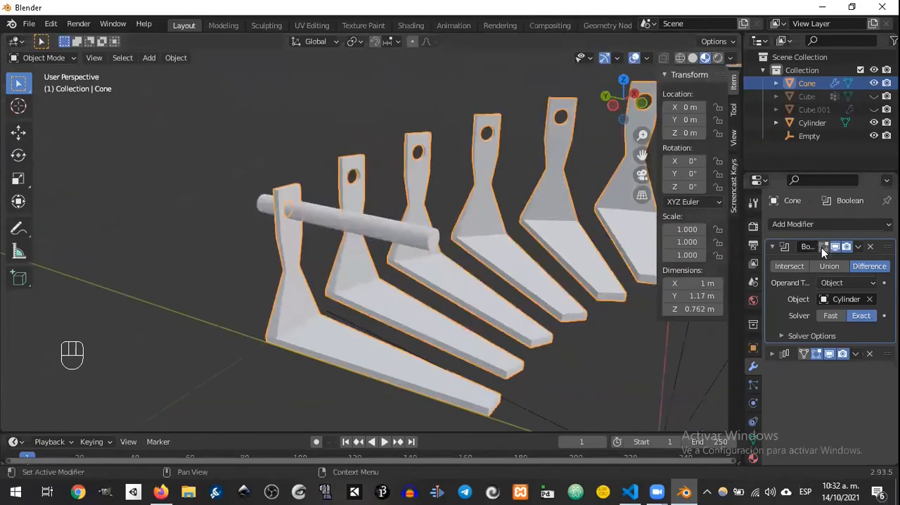
Step: Apply the Boolean modifier and delete the cutting cylinder
click(857, 247)
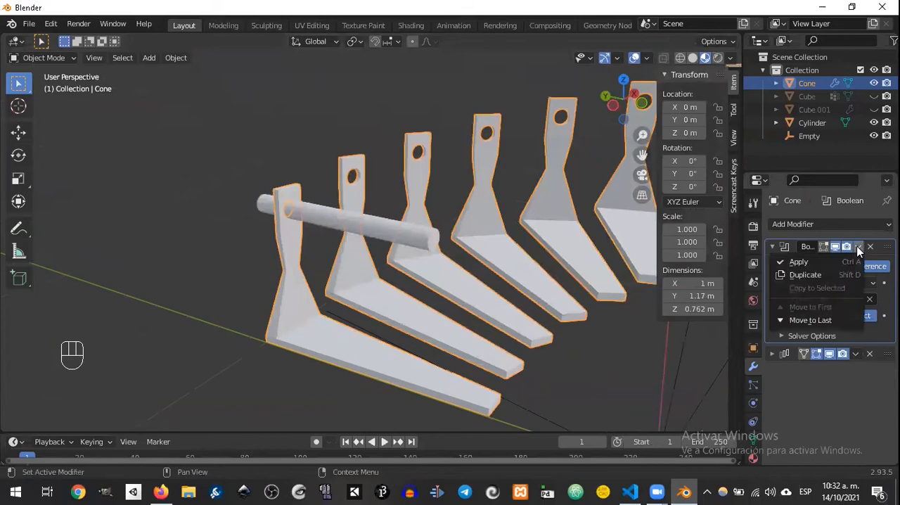
click(809, 262)
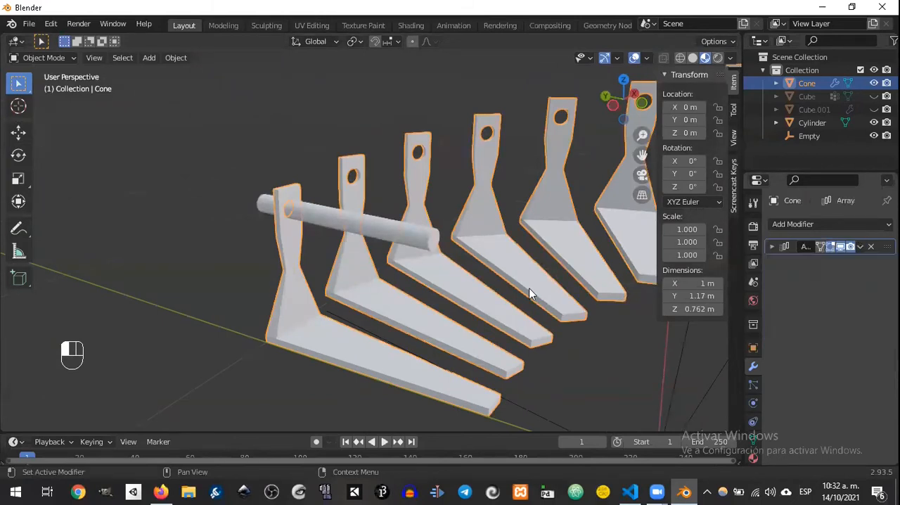
click(404, 231)
key(Delete)
Step: In Edit Mode, extrude the first post's top face about 0.057 m upward and slightly rescale the new top
click(285, 230)
middle_drag(315, 246, 342, 252)
key(Tab)
middle_drag(296, 234, 379, 258)
click(380, 259)
key(e)
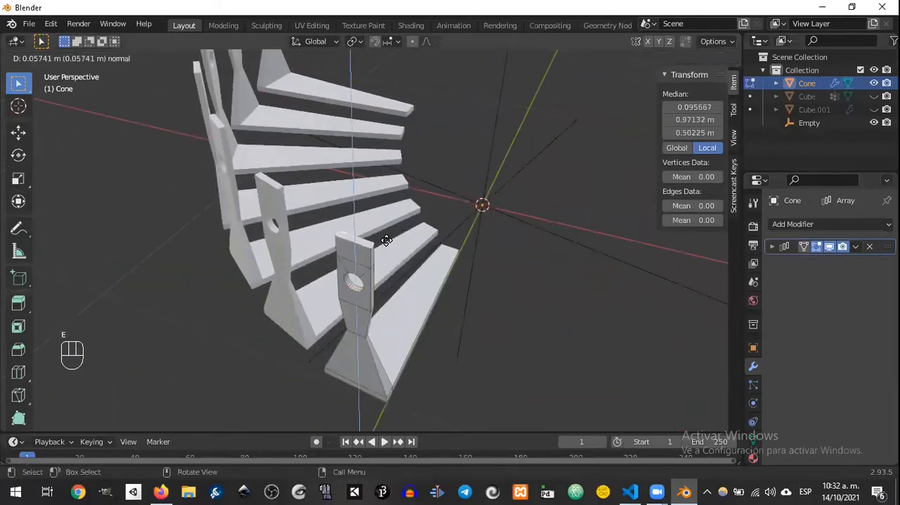
click(387, 239)
key(s)
click(380, 238)
Step: Extrude the side face of the post's new top about 0.158 m toward the next post and shift its end to meet that post
middle_drag(380, 238, 368, 217)
click(427, 213)
click(427, 215)
key(e)
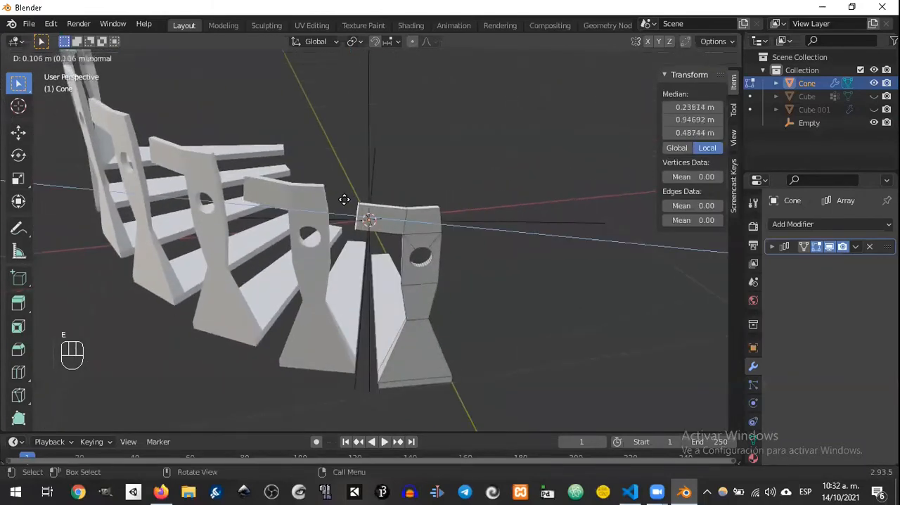
click(322, 192)
middle_drag(322, 192, 323, 207)
key(g)
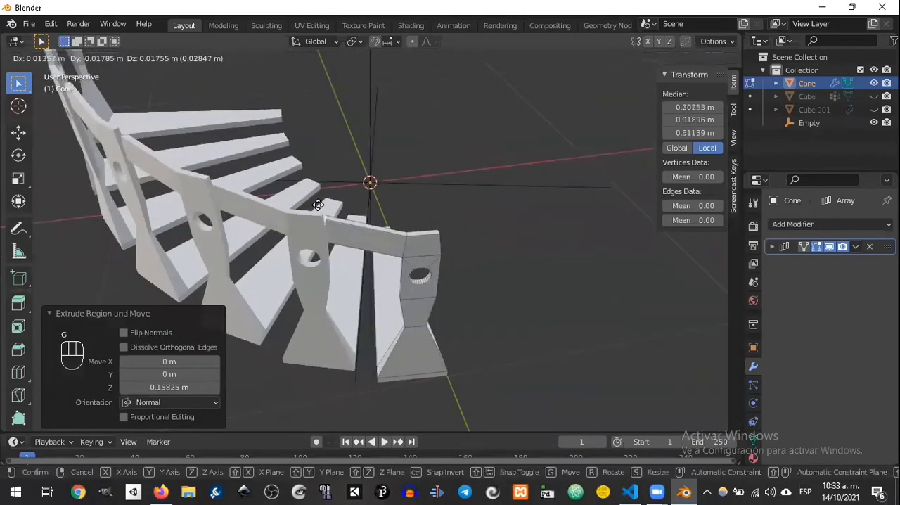
click(314, 202)
middle_drag(314, 202, 346, 223)
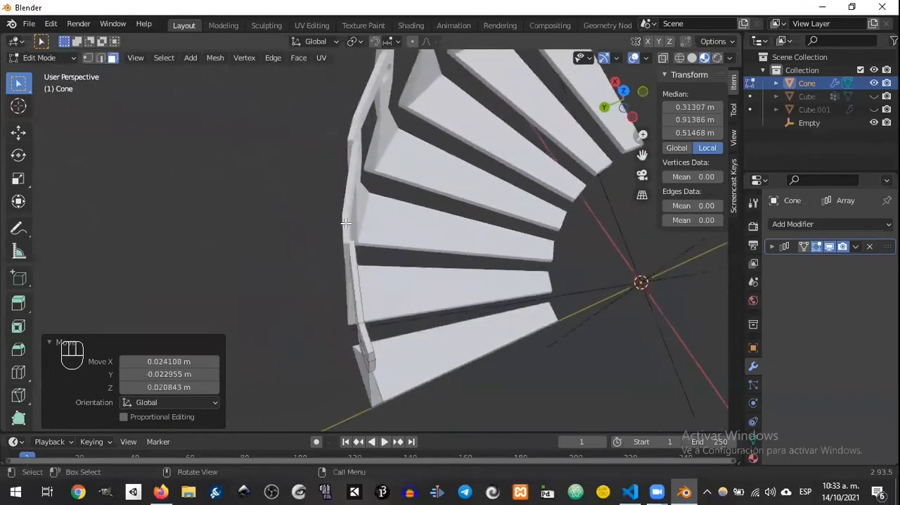
Step: Shift the handrail segment's end face about 0.012 m outward and 0.004 m down to line it up with the next post
scroll(346, 223, up, 6)
scroll(327, 222, down, 4)
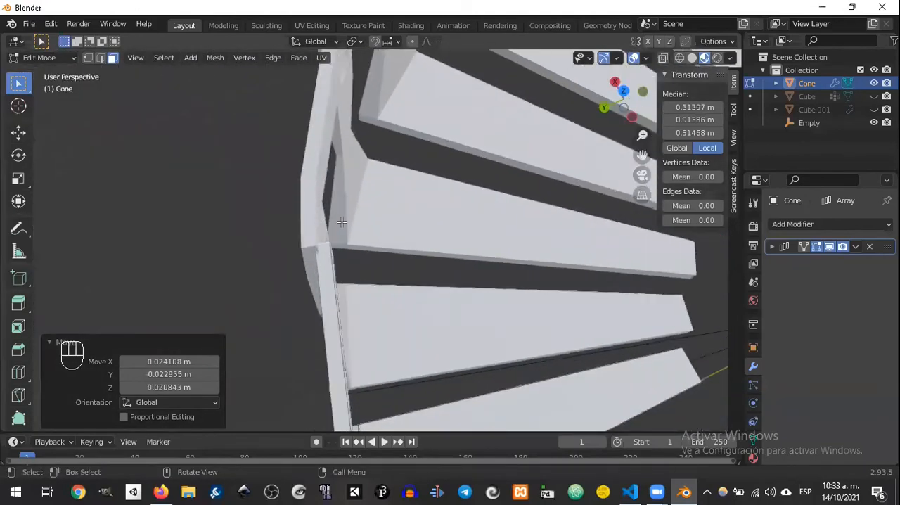
key(g)
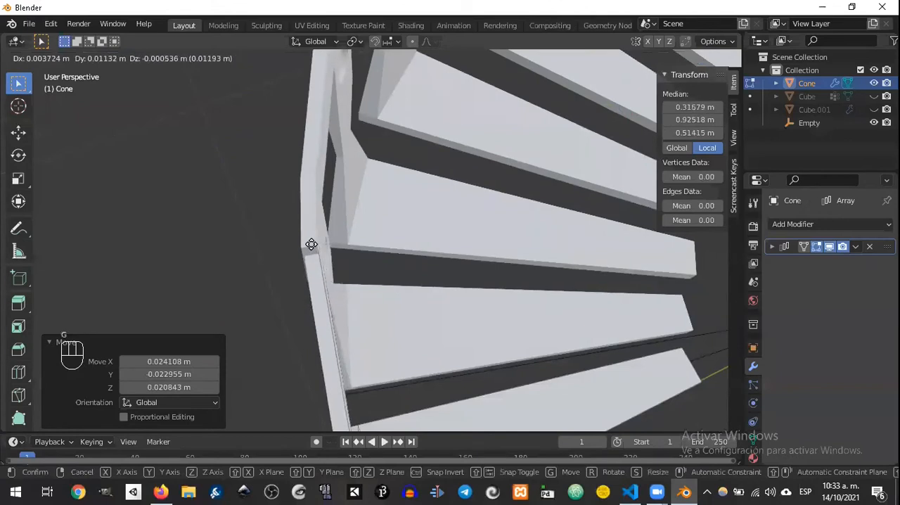
click(311, 249)
middle_drag(311, 249, 401, 189)
key(g)
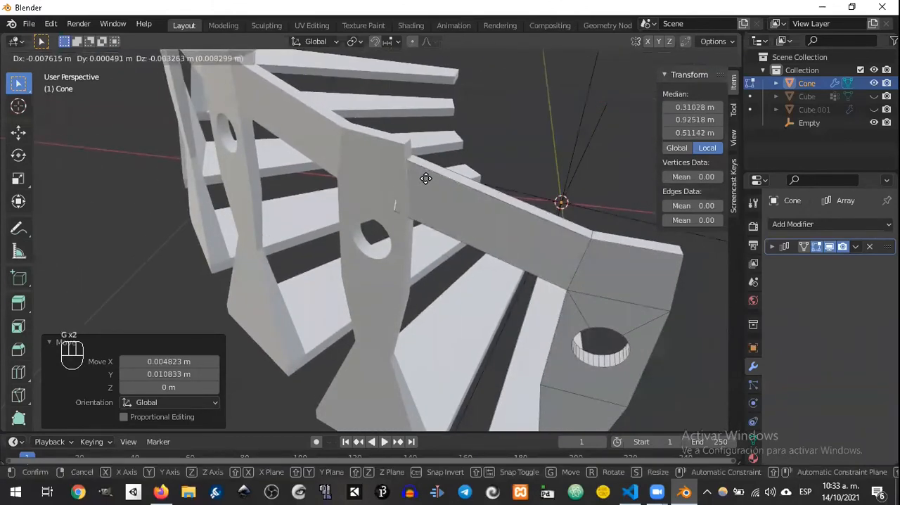
click(424, 180)
middle_drag(425, 180, 350, 194)
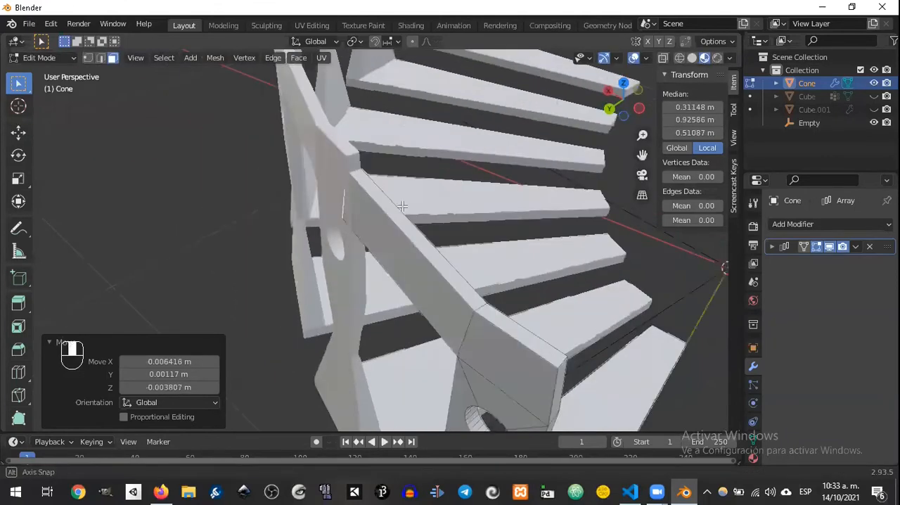
middle_drag(378, 258, 527, 281)
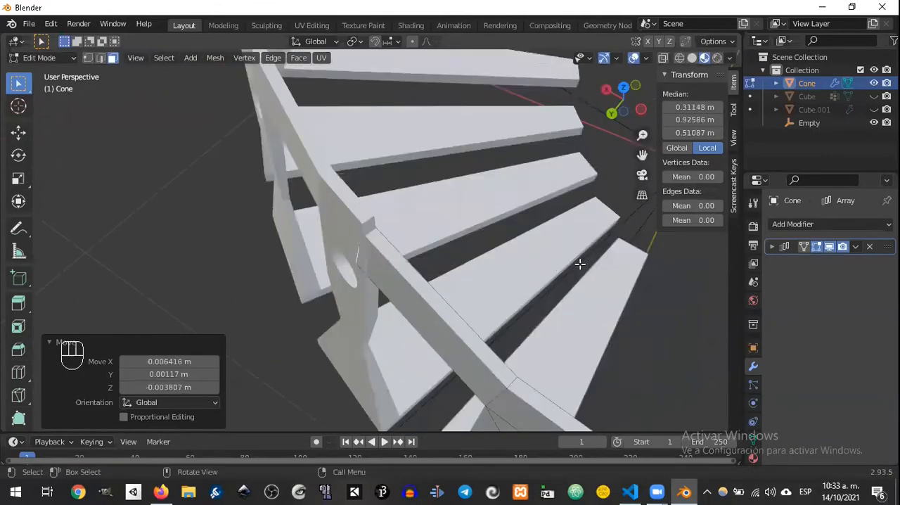
scroll(579, 264, down, 2)
scroll(581, 257, down, 5)
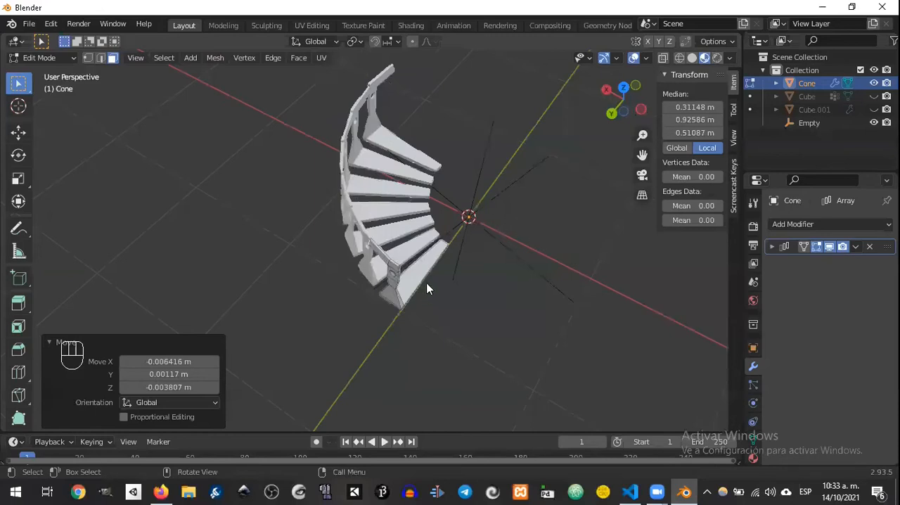
Step: Return to Object Mode and set the staircase's Array modifier count to 32
key(Tab)
click(772, 246)
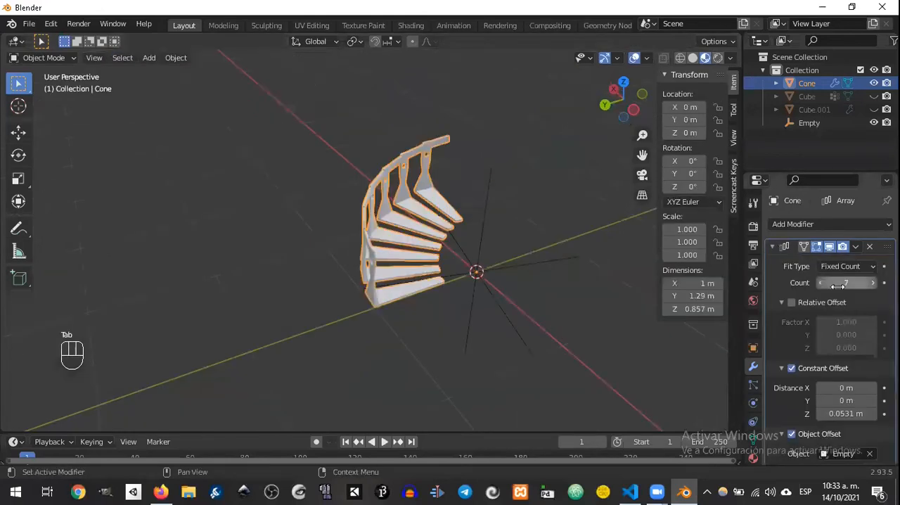
click(847, 282)
text(32)
key(Return)
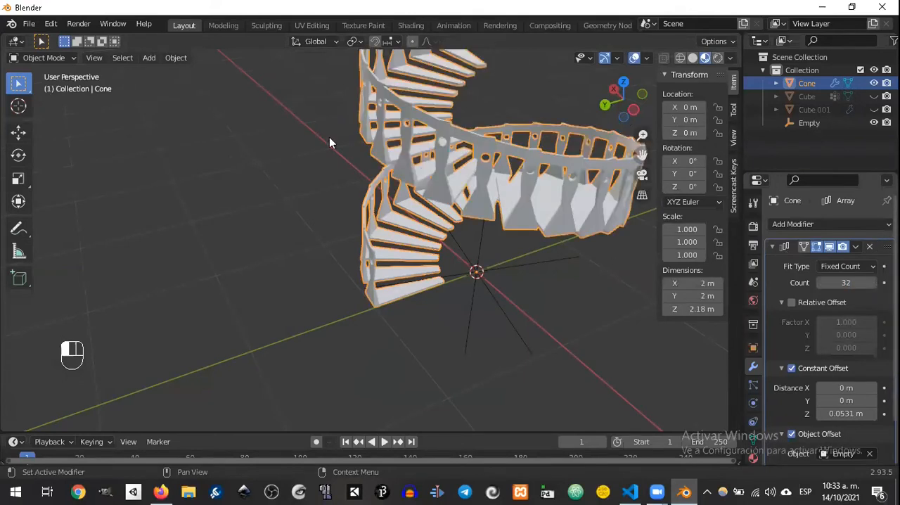
scroll(461, 247, down, 5)
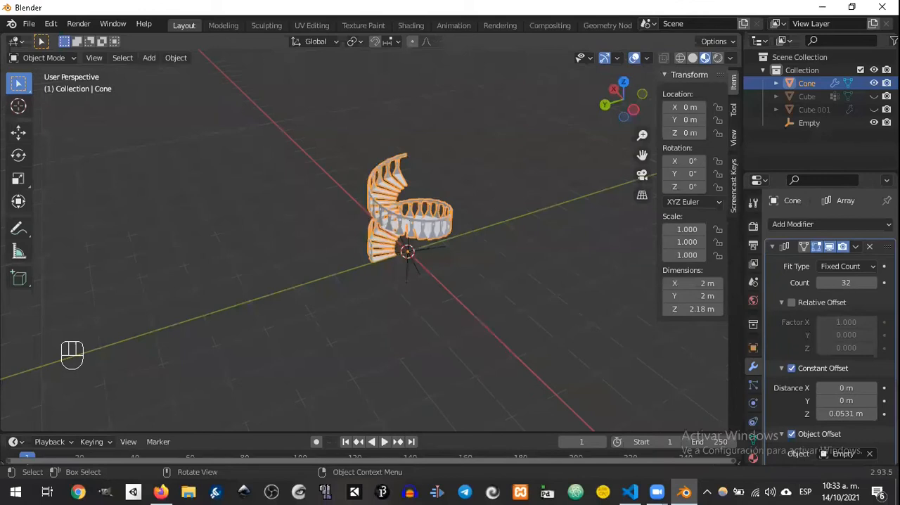
Step: Set the staircase's Array modifier count to 64
double_click(846, 283)
text(64)
key(Return)
middle_drag(331, 191, 454, 199)
middle_drag(502, 250, 529, 251)
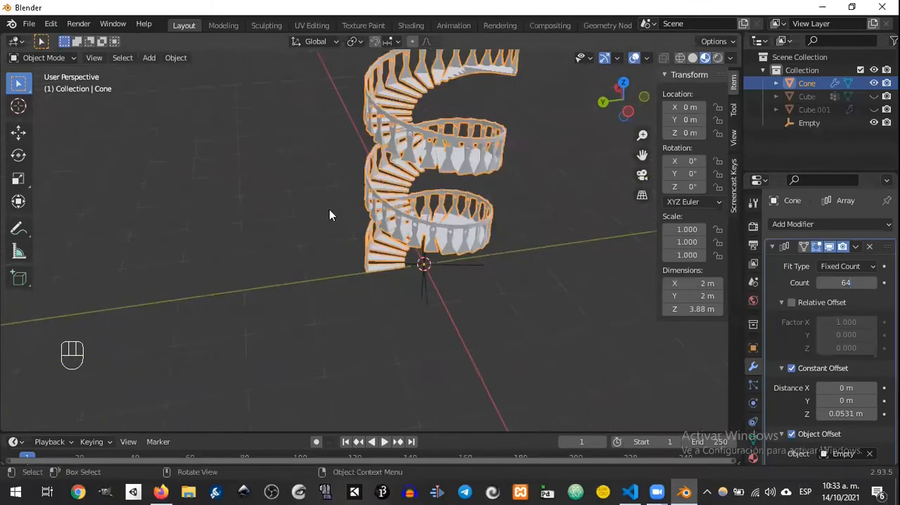
mouse_move(462, 257)
middle_down()
mouse_move(482, 255)
mouse_move(489, 281)
mouse_move(469, 261)
middle_up()
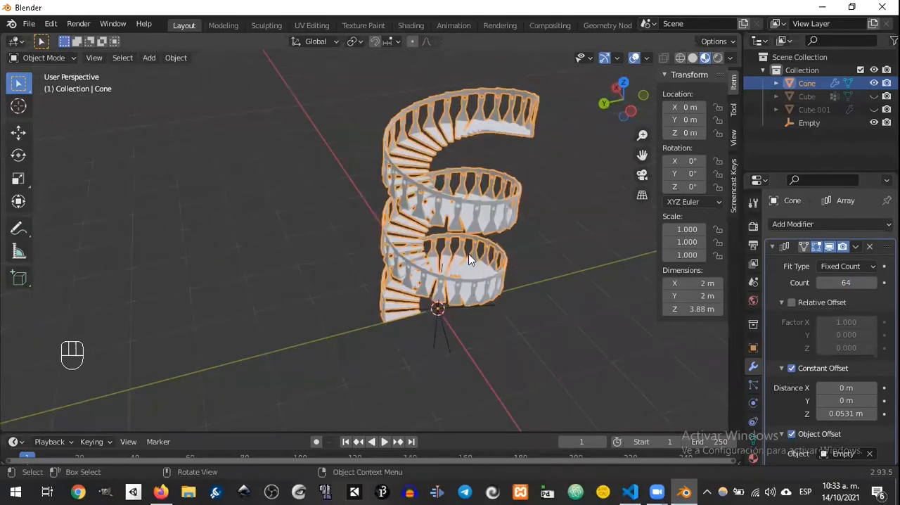
Step: Add a mesh cylinder at the staircase's centre and scale it uniformly to 0.315
key(shift+a)
mouse_move(389, 291)
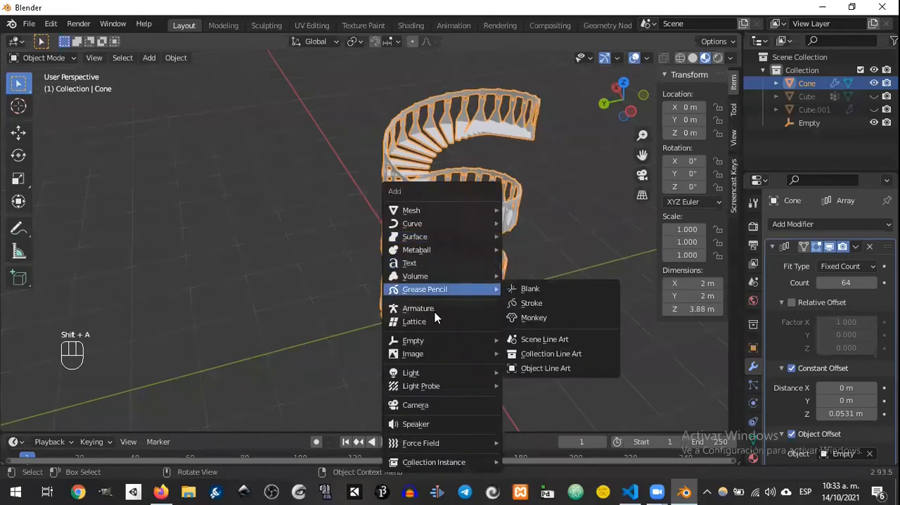
mouse_move(469, 215)
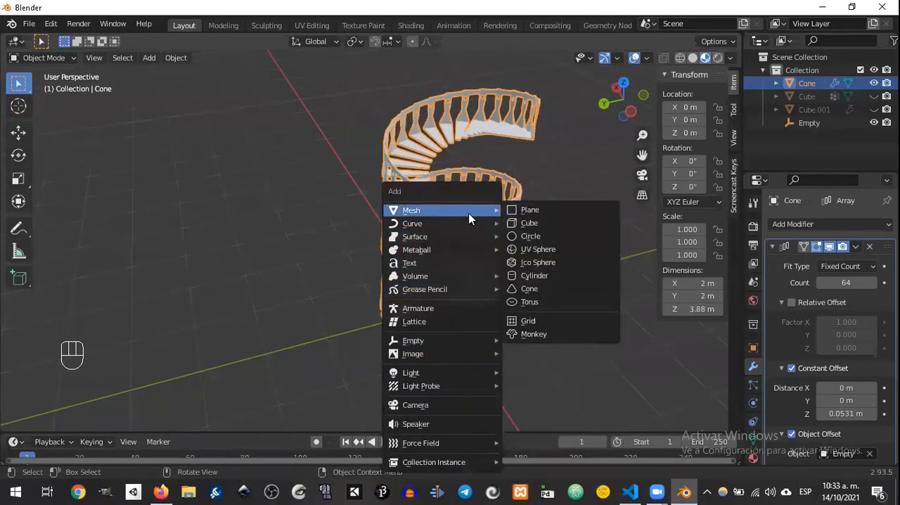
click(536, 275)
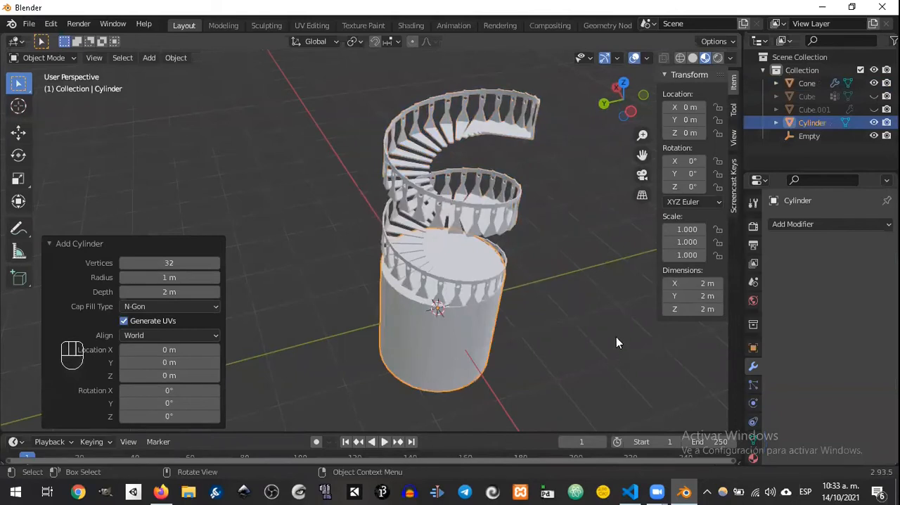
click(496, 304)
Step: Stretch the cylinder 6.61 times along Z and shrink it uniformly to about 0.37 m in diameter
key(s)
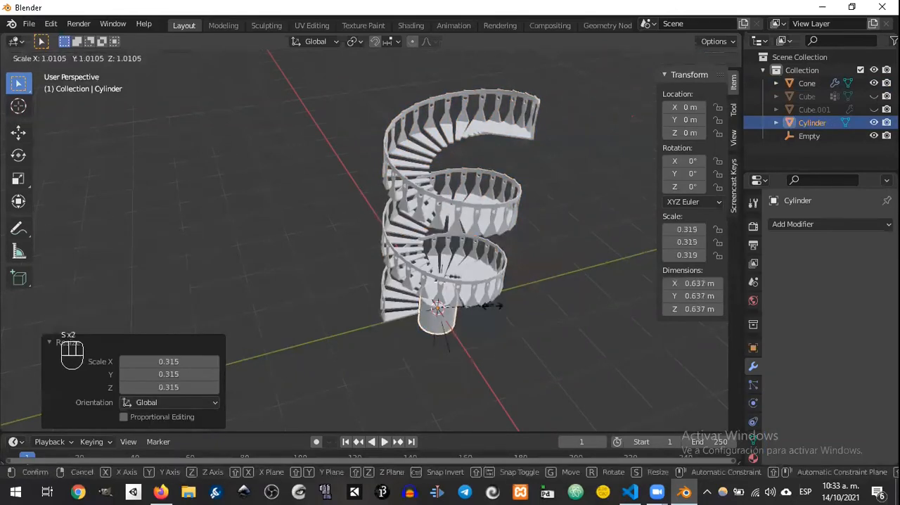
key(z)
click(39, 199)
key(s)
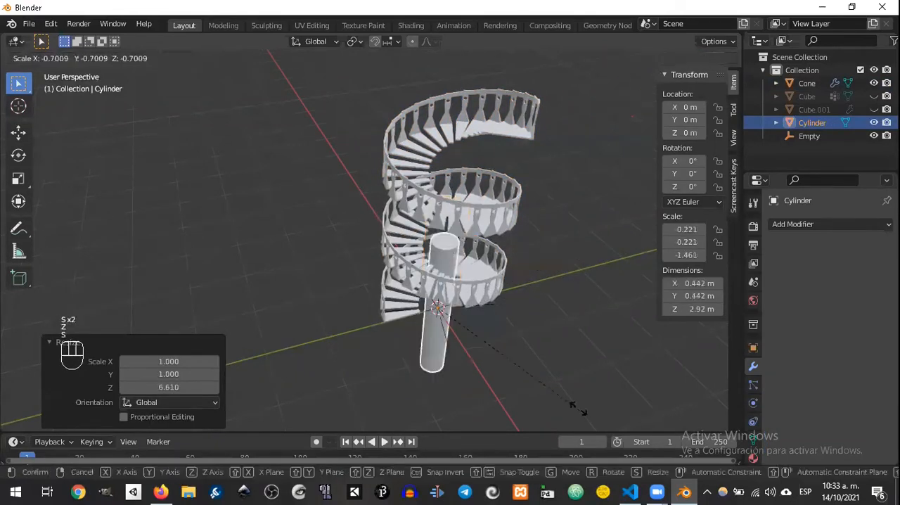
click(568, 379)
Step: Scale the central cylinder along Z to about 4.01 m tall and raise it about 1.867 m along Z
middle_drag(569, 380, 415, 209)
key(s)
key(z)
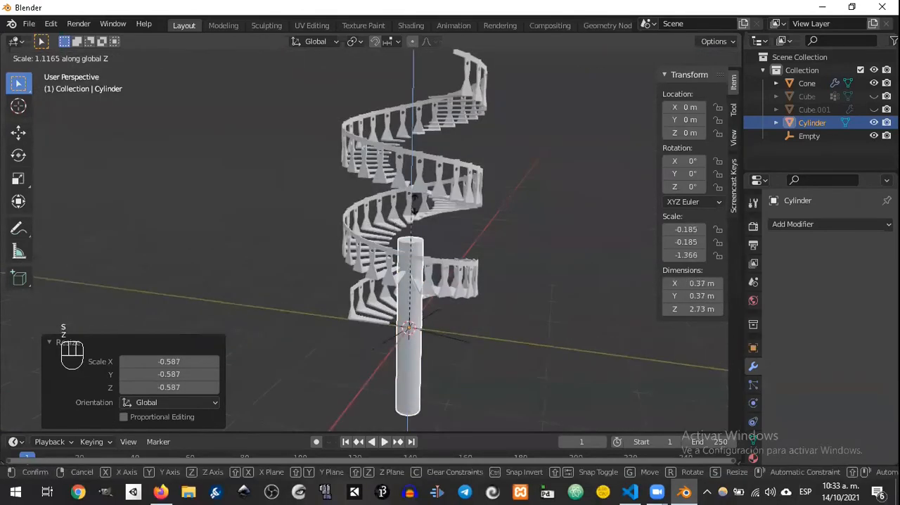
click(465, 183)
key(g)
key(z)
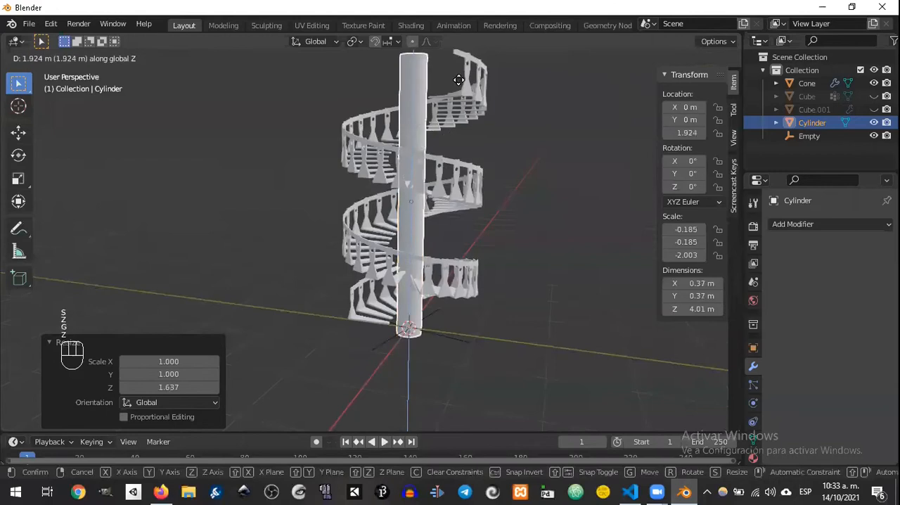
click(459, 82)
middle_drag(323, 122, 533, 229)
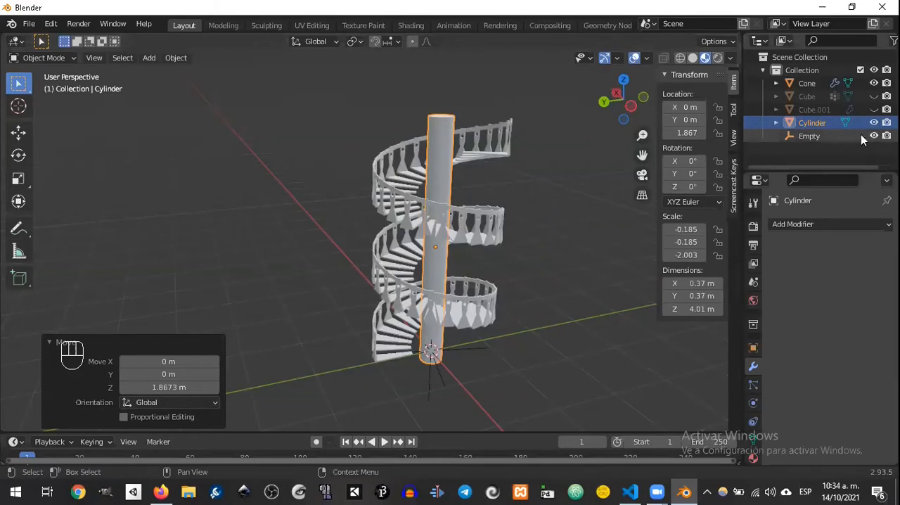
Step: Rename the Cone object as Escalera
double_click(806, 85)
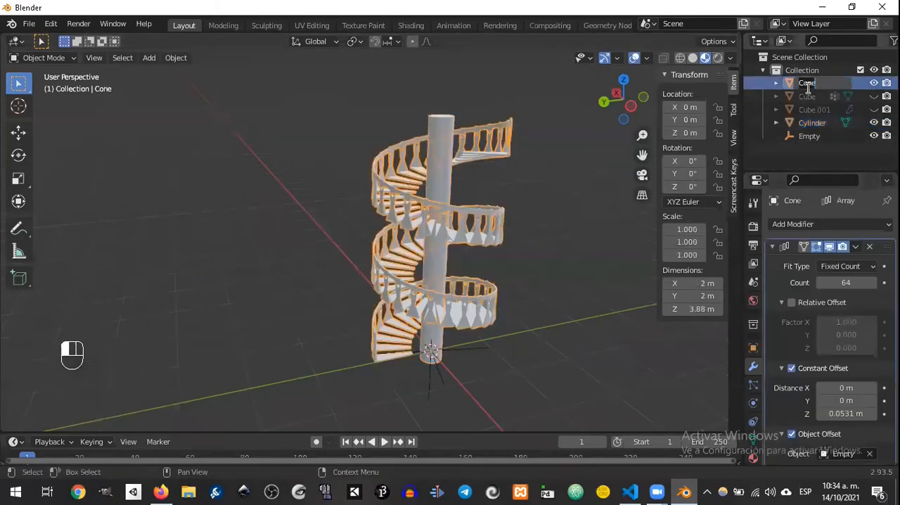
key(shift)
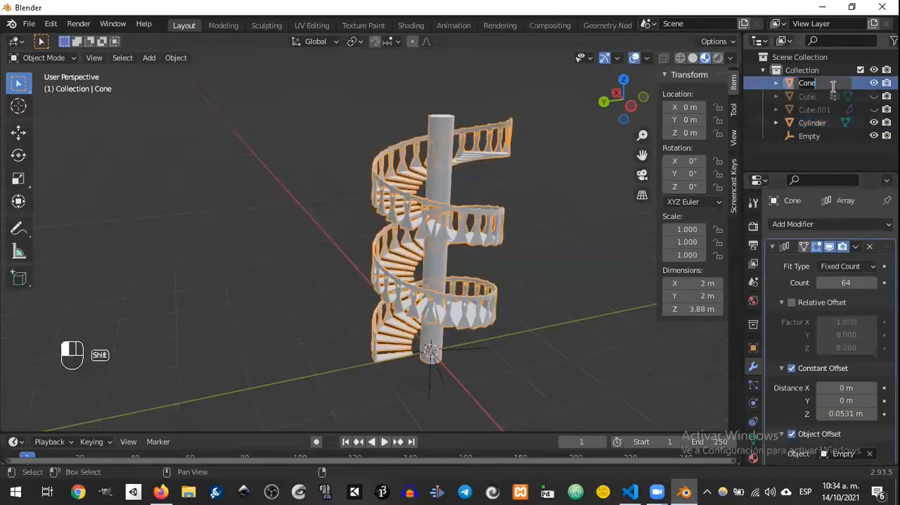
text(eSCALERA)
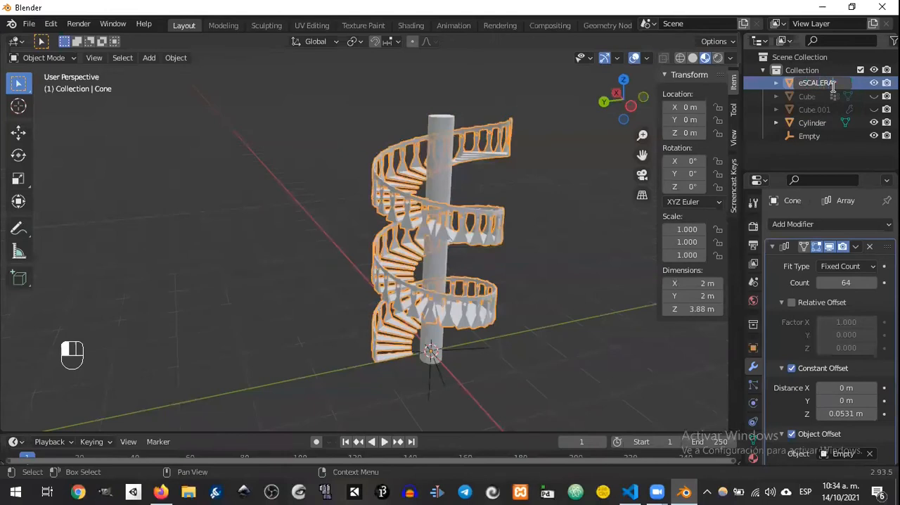
key(BackSpace)
key(BackSpace)
key(BackSpace)
key(BackSpace)
text(Es)
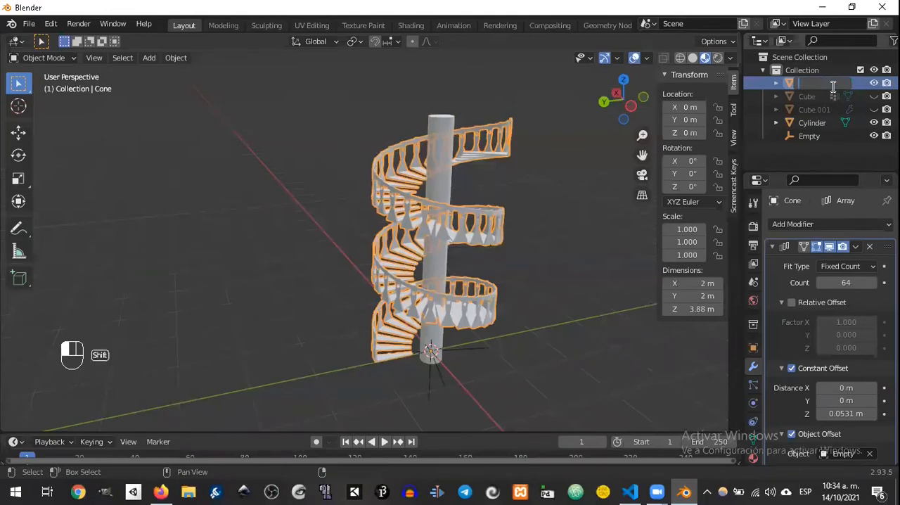
text(calera)
key(Return)
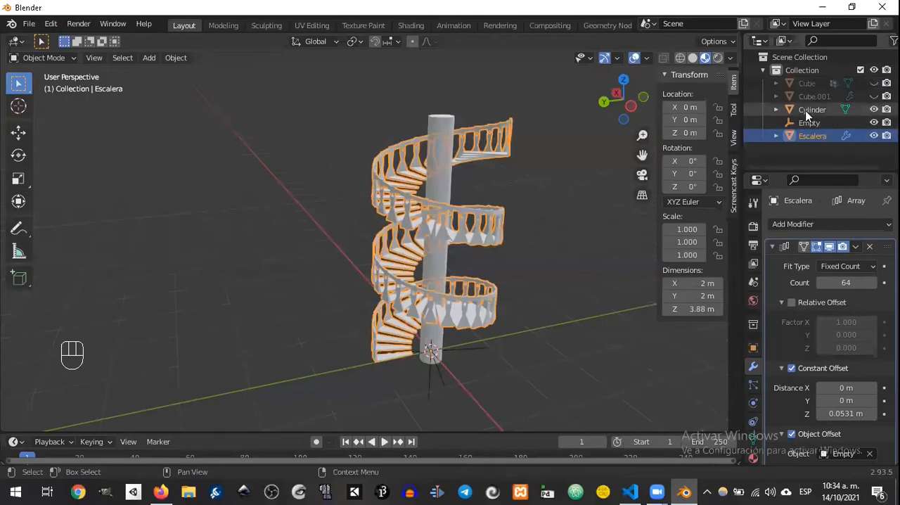
Step: Rename the central cylinder as Es
click(810, 111)
double_click(812, 109)
text(Es)
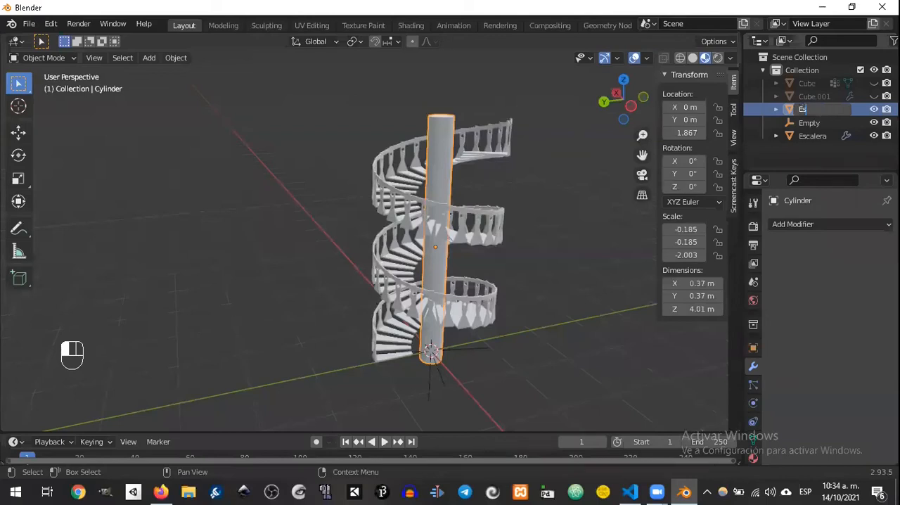
key(Return)
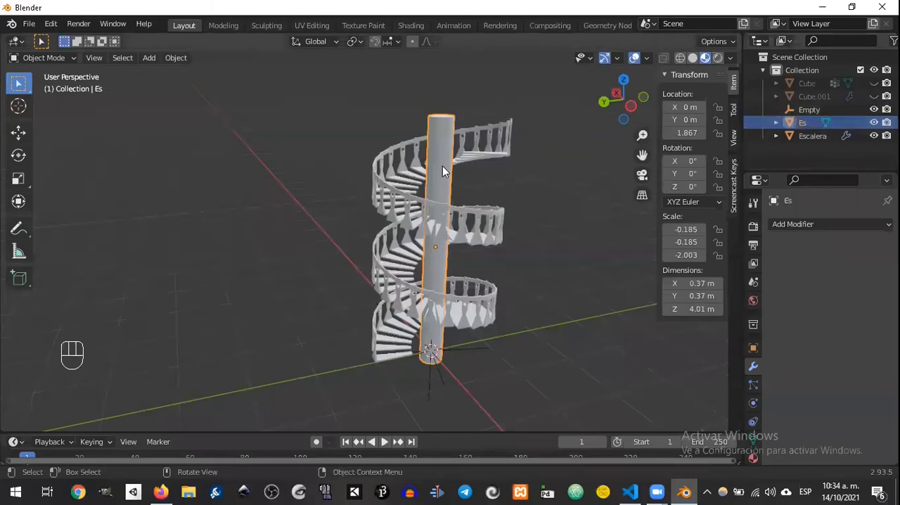
Step: Rename the central cylinder as Poste Escalera
click(413, 190)
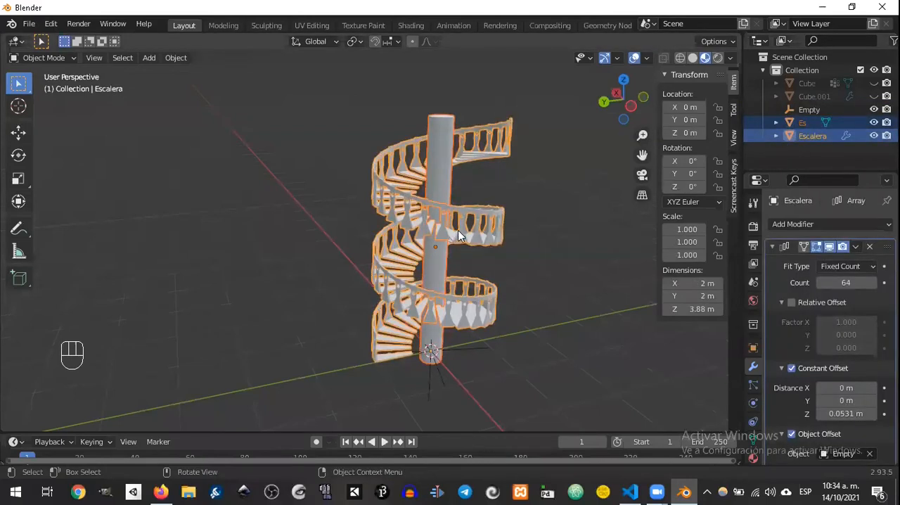
middle_drag(487, 185, 536, 204)
scroll(536, 208, up, 3)
scroll(563, 208, down, 2)
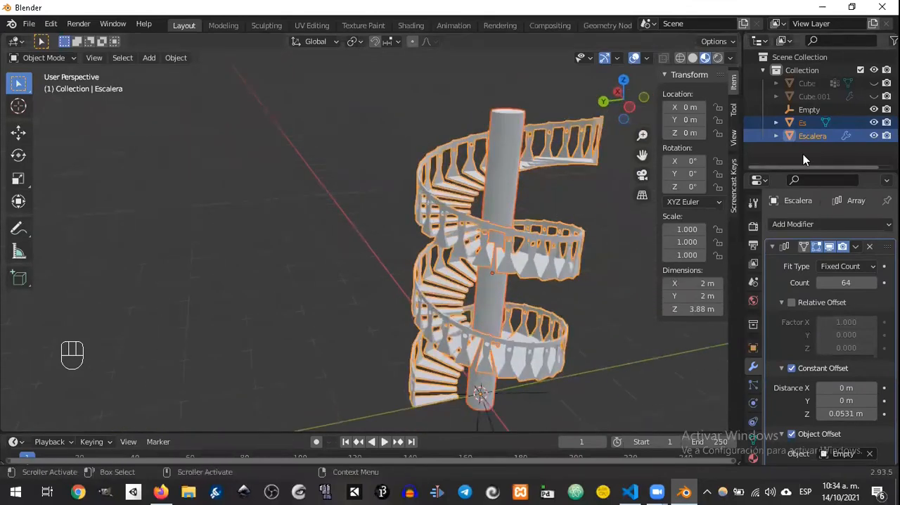
click(808, 122)
text(Polte Escal)
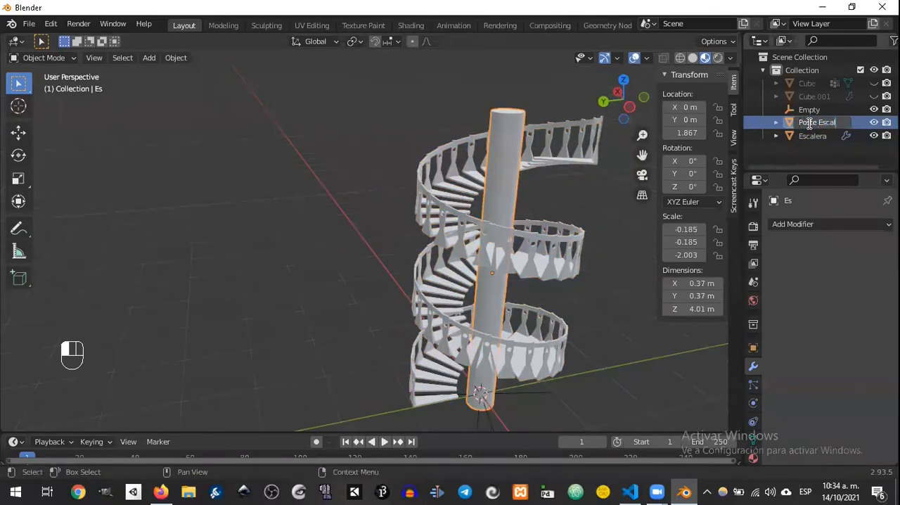
text(era)
key(Return)
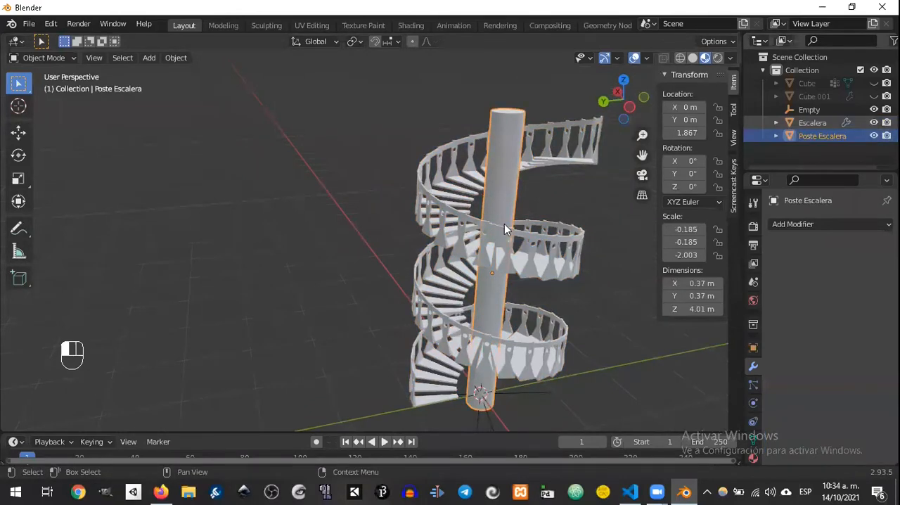
Step: Hide the Poste Escalera and Escalera objects in the viewport
middle_drag(239, 305, 464, 328)
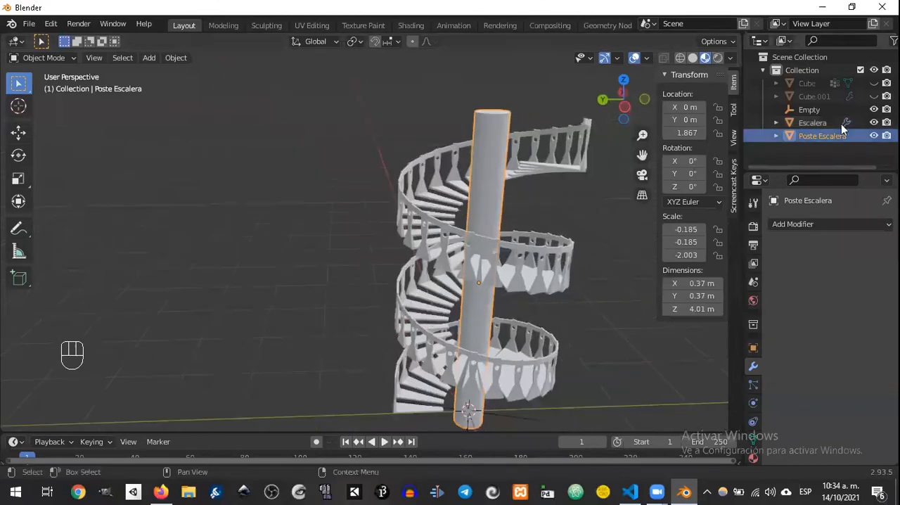
click(874, 136)
click(874, 122)
Step: Add a 2 m mesh cube at the world origin
key(shift+a)
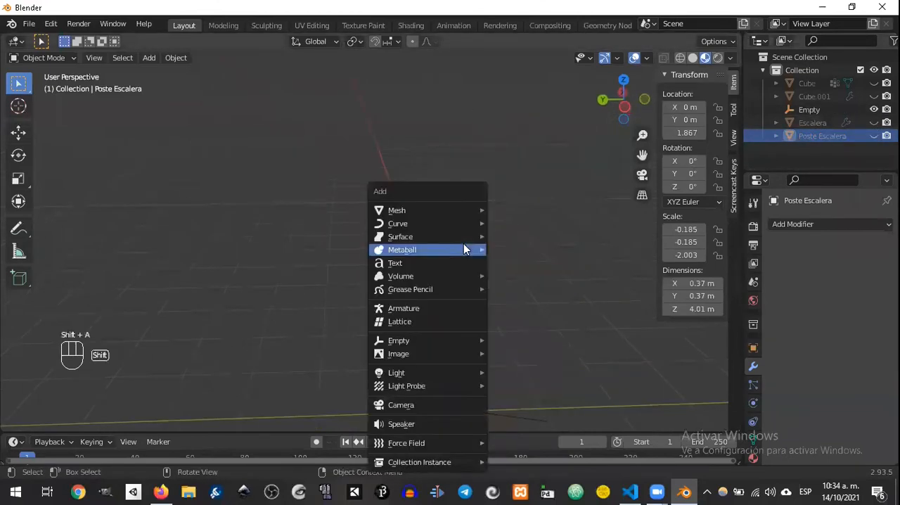
mouse_move(432, 214)
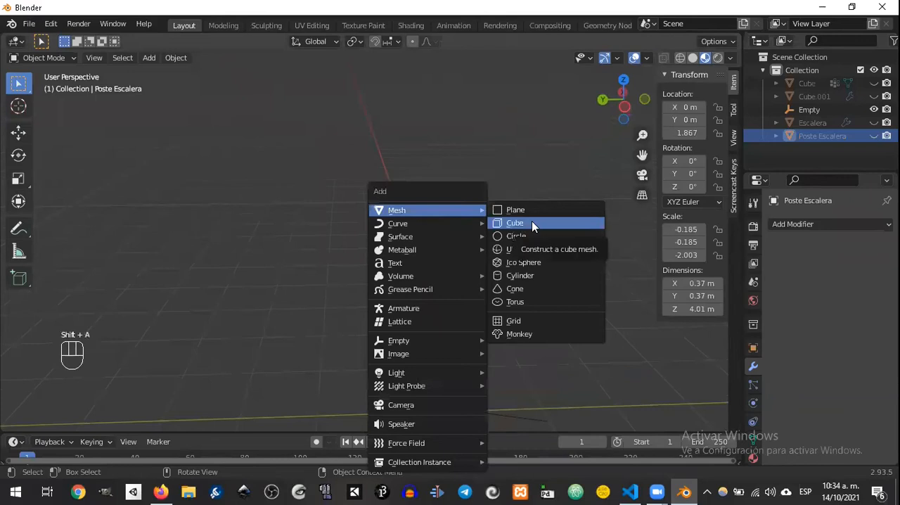
click(532, 222)
shift+middle_drag(465, 238, 407, 81)
middle_drag(417, 239, 405, 225)
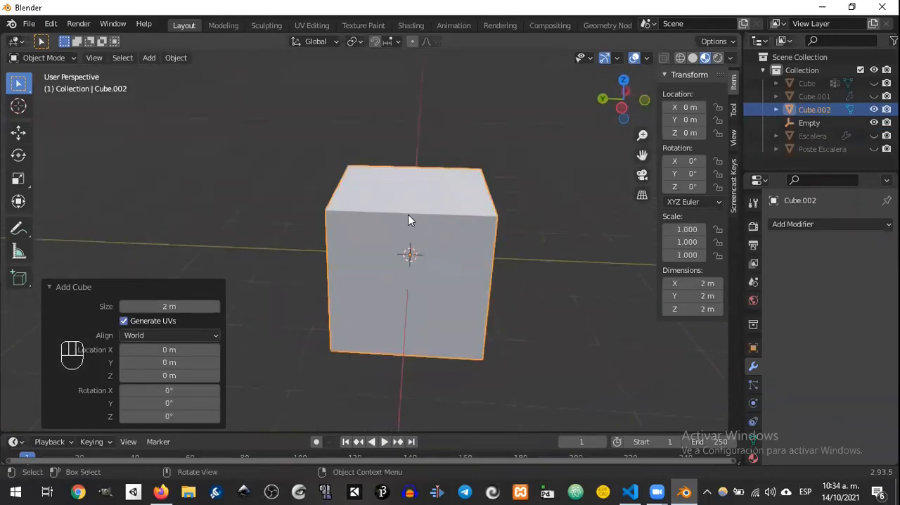
mouse_move(440, 201)
middle_down()
mouse_move(363, 168)
mouse_move(426, 190)
middle_up()
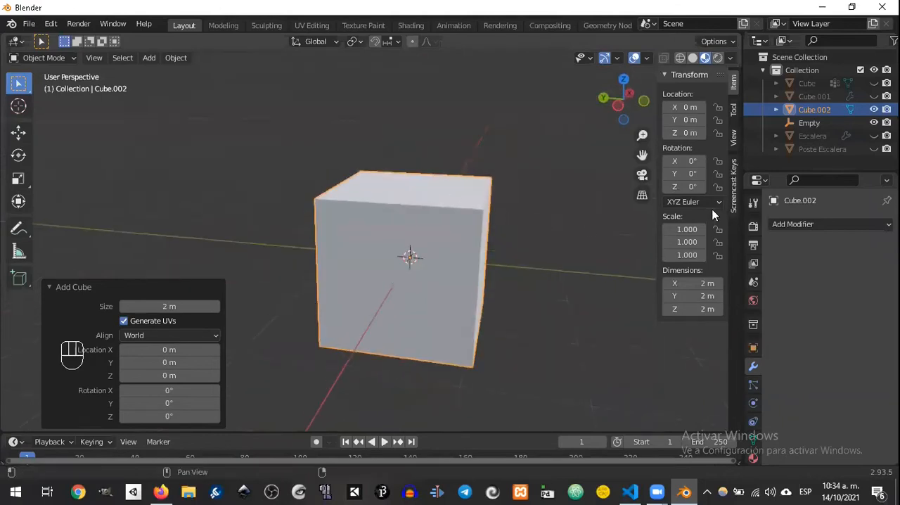
Step: Give the cube a Boolean modifier and add a UV sphere of 1 m radius at the world origin
click(811, 225)
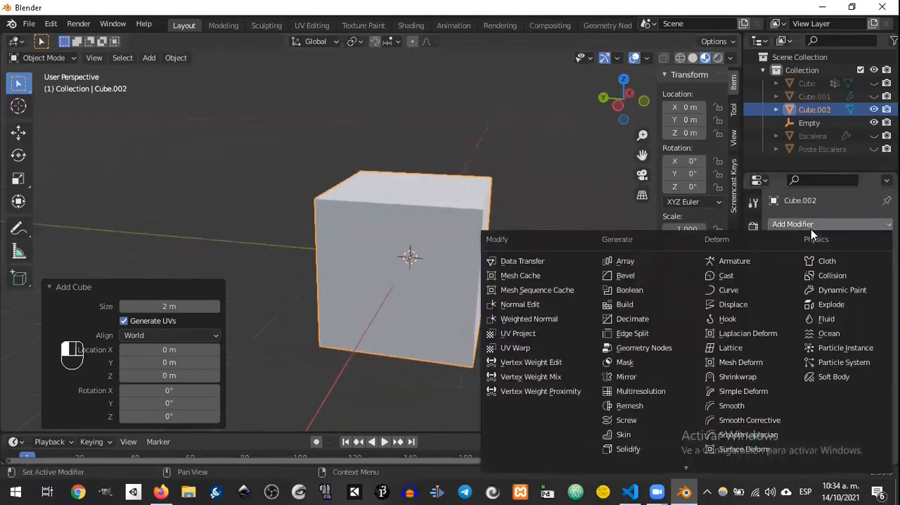
click(644, 289)
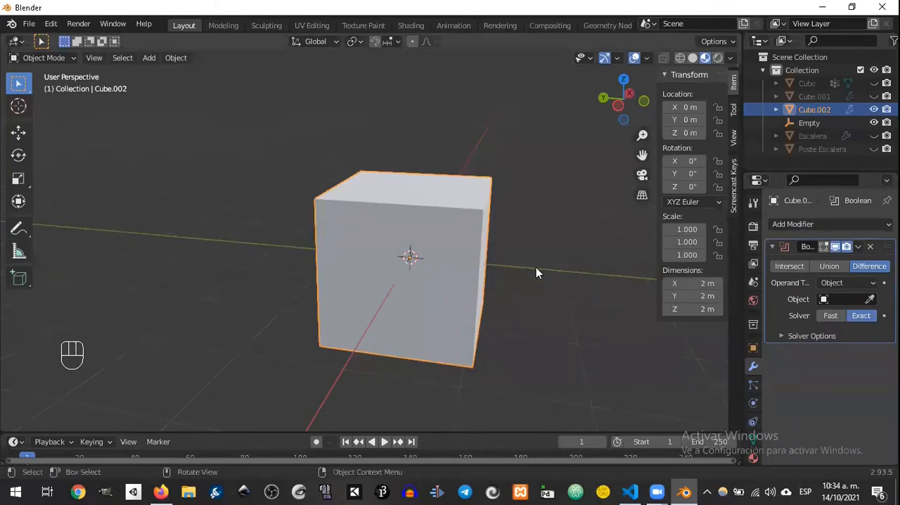
key(shift+a)
mouse_move(541, 224)
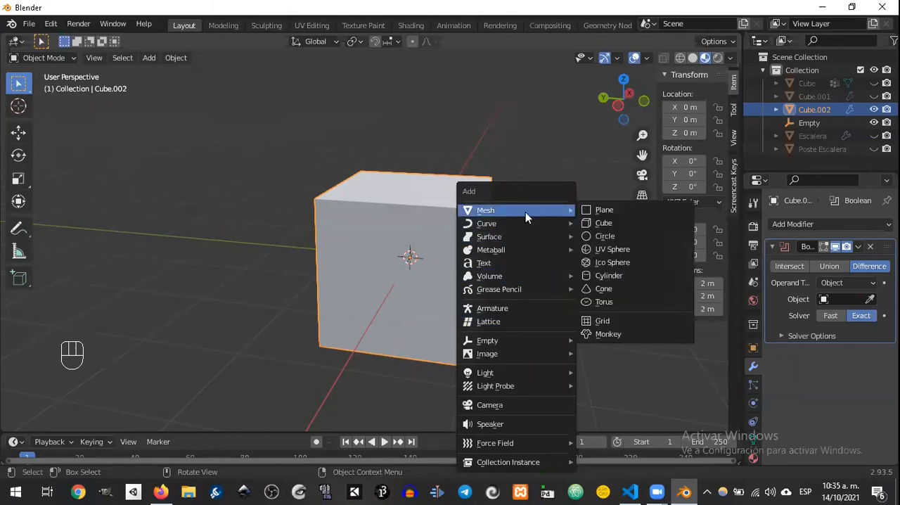
click(616, 249)
middle_drag(462, 299, 512, 281)
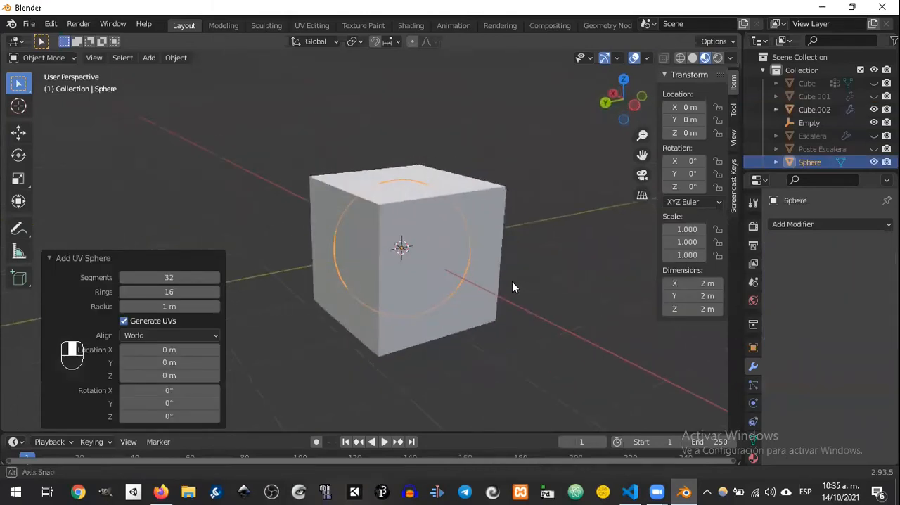
Step: Move the sphere to about X -0.39, Y -0.95, Z 0.36 m so it overlaps one side of the cube
key(g)
click(561, 241)
middle_drag(561, 242, 486, 214)
key(g)
click(549, 280)
key(g)
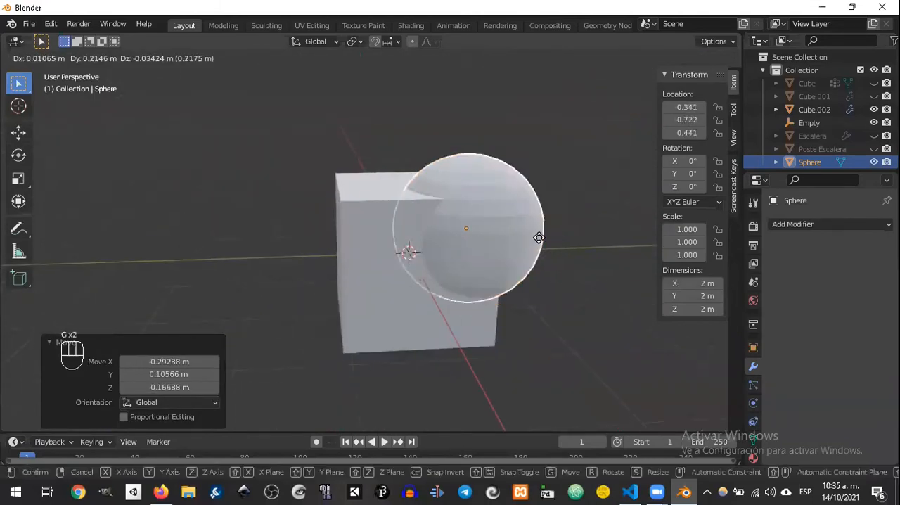
click(556, 242)
Step: Duplicate the cube and sphere together and move the copies about 3.47 m along the Y axis
click(455, 236)
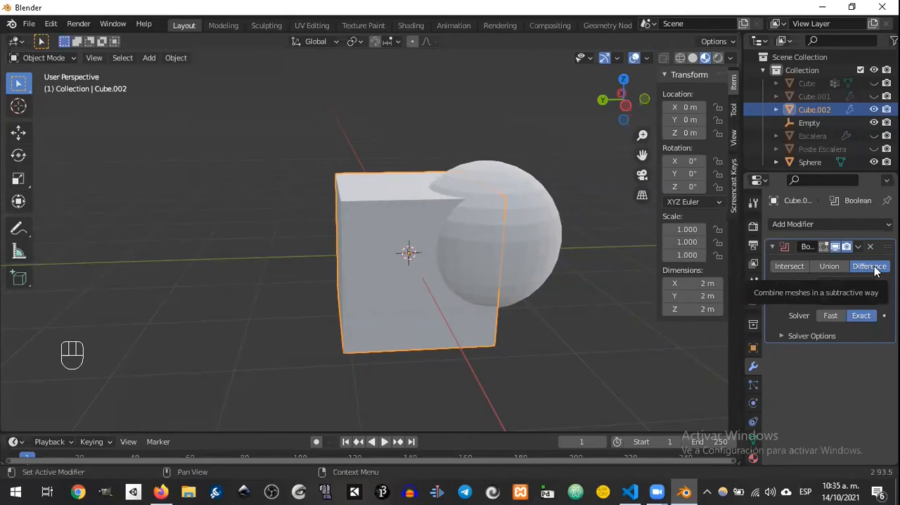
middle_drag(508, 253, 540, 231)
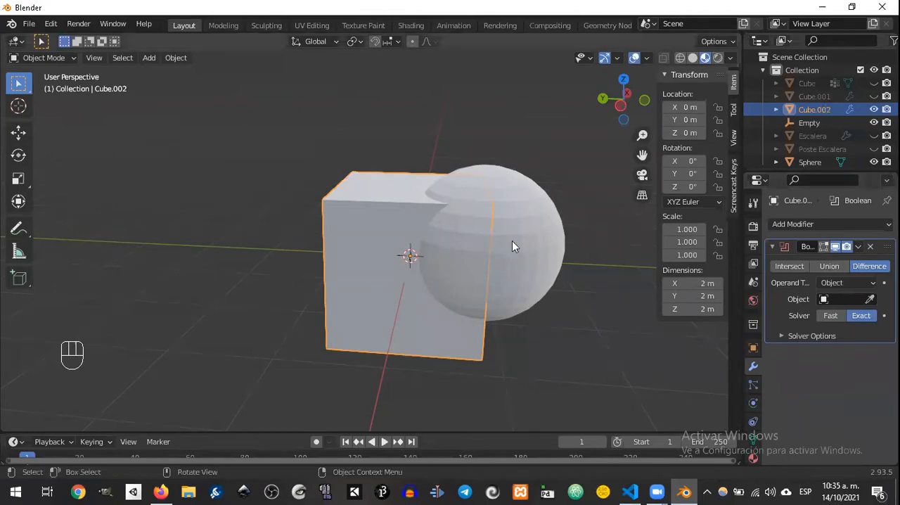
click(553, 263)
scroll(541, 267, down, 3)
scroll(456, 263, up, 1)
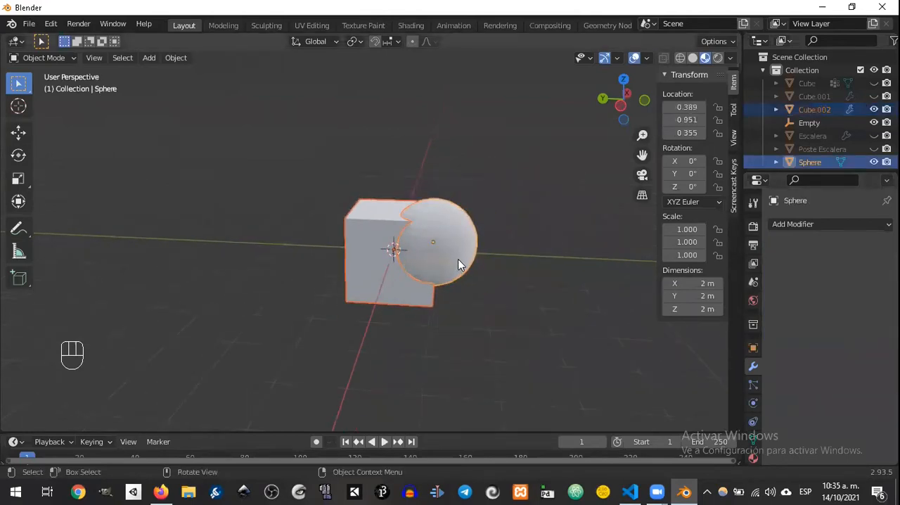
key(ctrl+d)
key(shift+d)
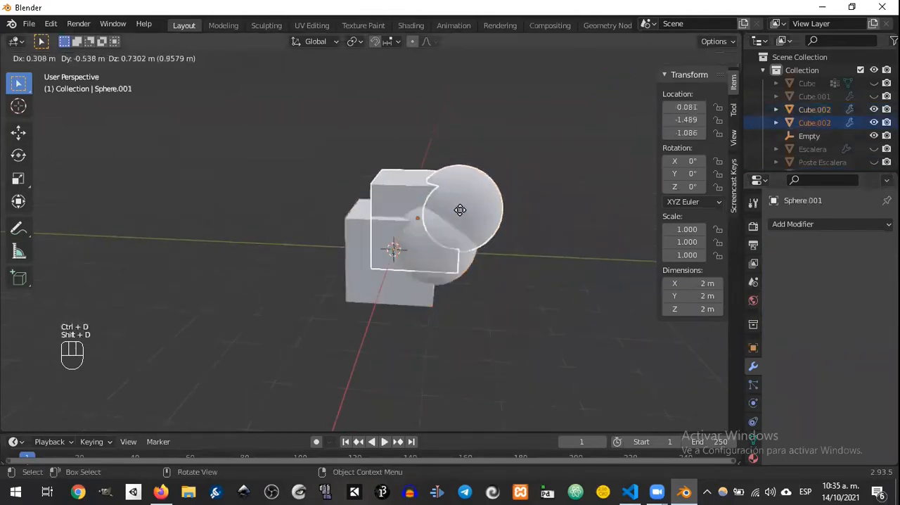
right_click(442, 212)
key(g)
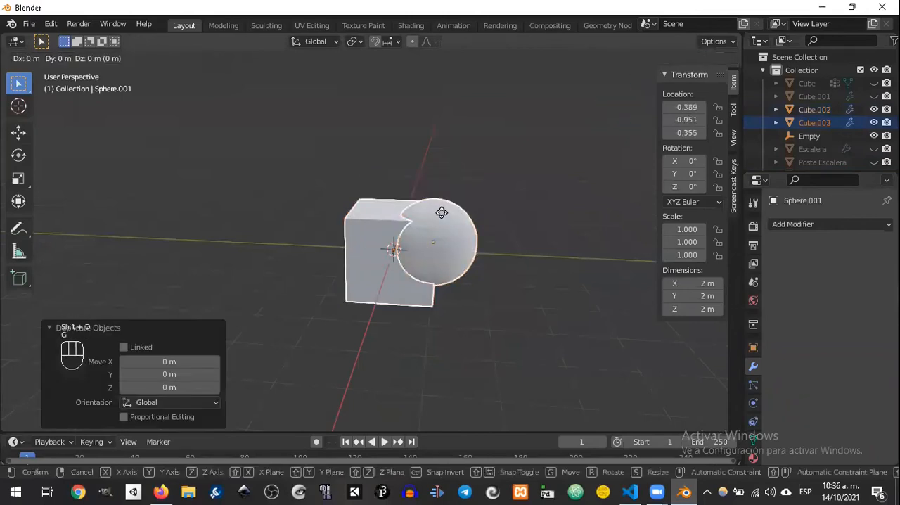
key(y)
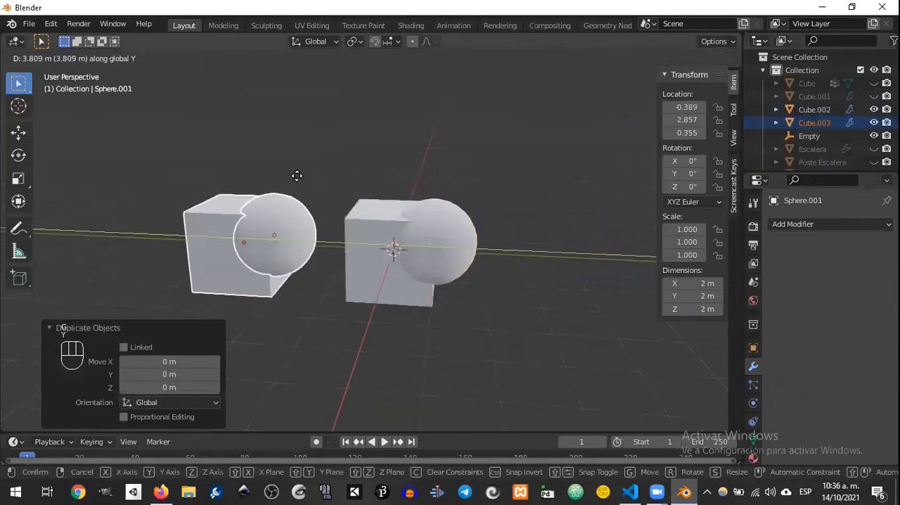
click(330, 181)
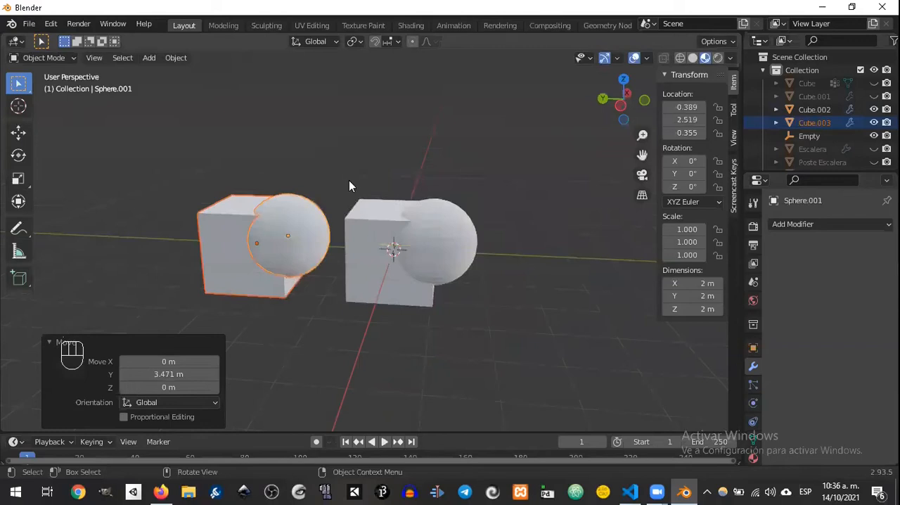
Step: Duplicate the copied cube and sphere pair and move the new pair about -6.61 m along the Y axis
key(shift+d)
right_click(373, 156)
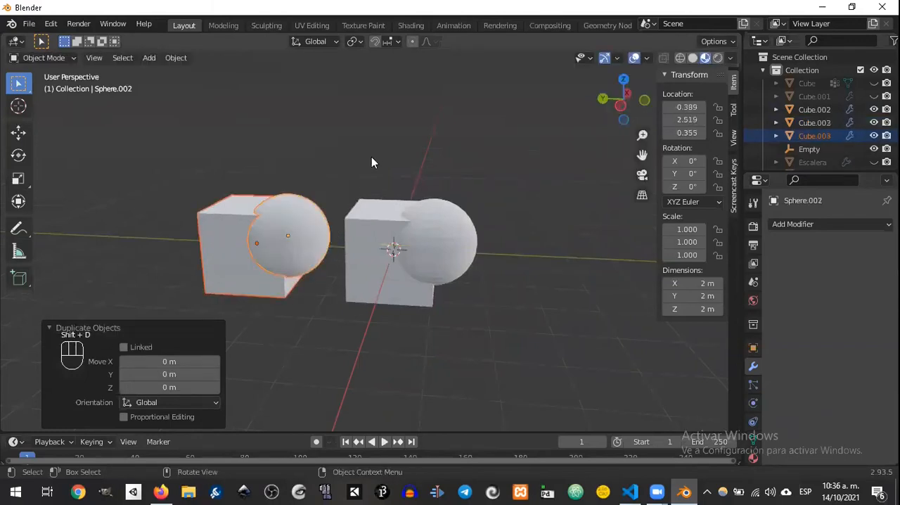
key(g)
key(y)
click(395, 228)
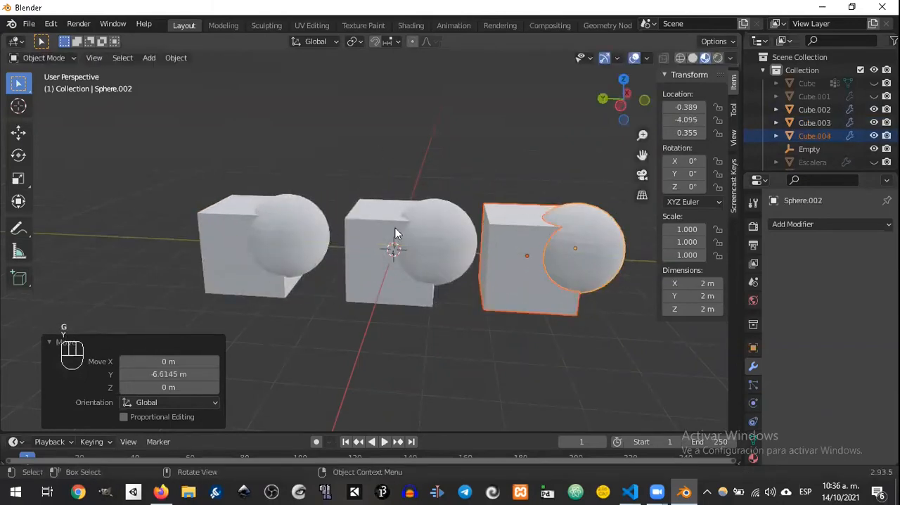
Step: Assign the middle sphere as the object of the middle cube's Boolean modifier, using the Difference operation
click(420, 249)
shift+click(389, 266)
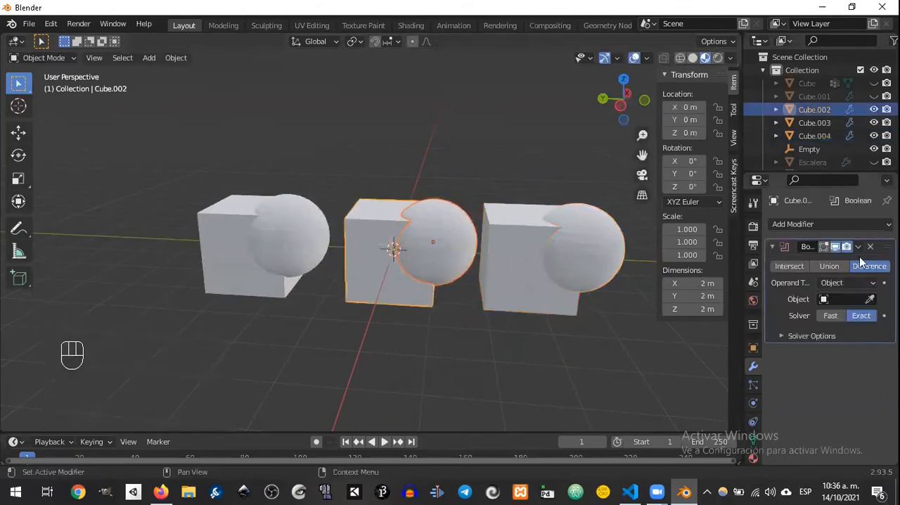
click(870, 300)
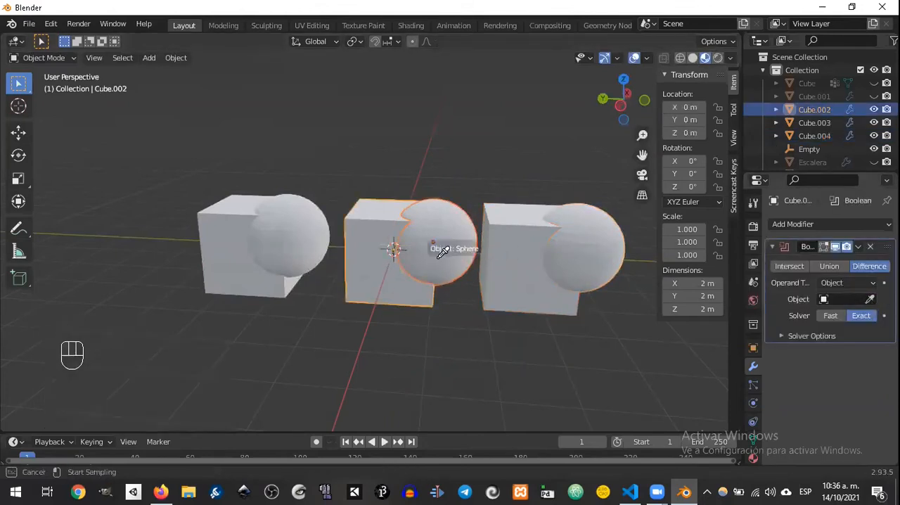
click(380, 290)
click(870, 299)
click(462, 245)
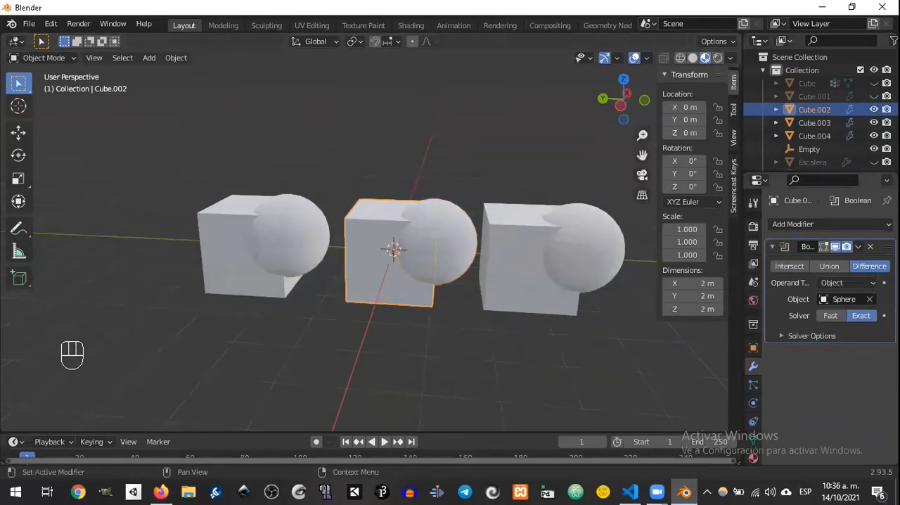
Step: Apply the middle cube's Boolean modifier and delete the middle sphere
click(858, 246)
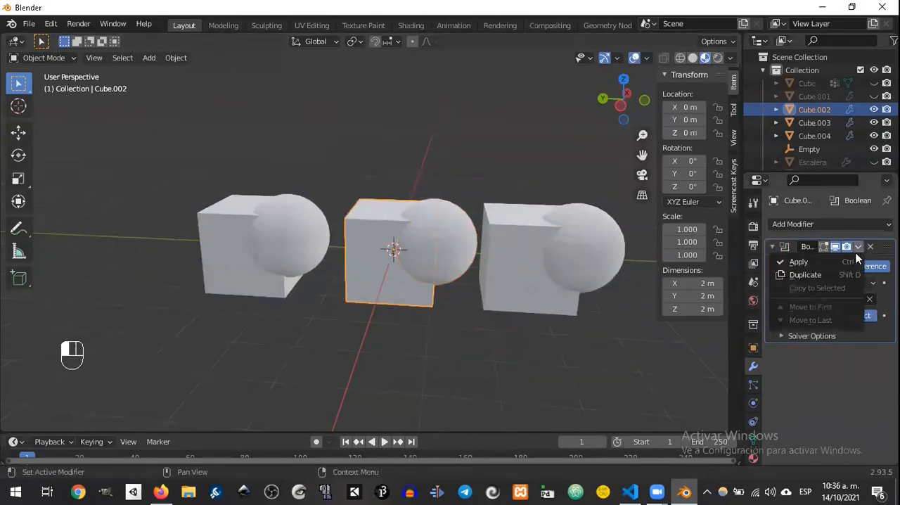
click(825, 264)
click(445, 257)
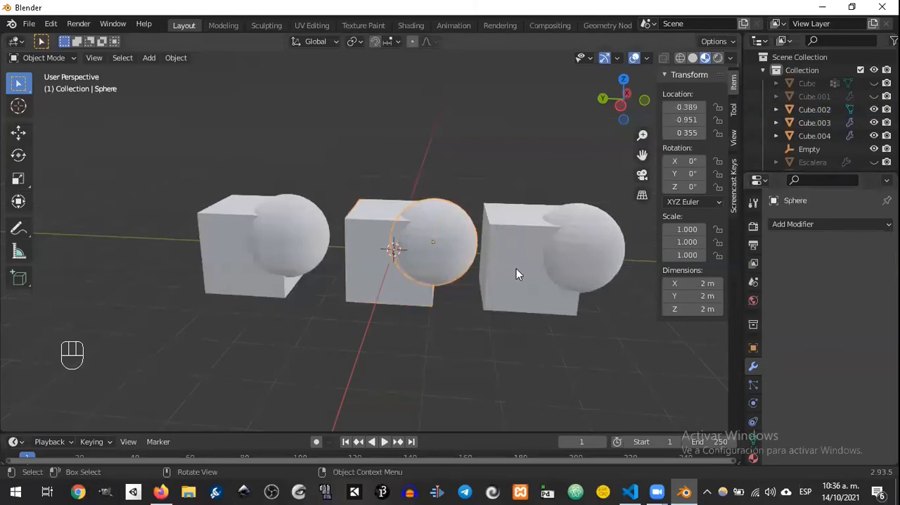
key(Delete)
Step: Set the leftmost cube's Boolean modifier to Union with the sphere overlapping it as the object
mouse_move(472, 277)
middle_down()
mouse_move(412, 251)
mouse_move(483, 264)
mouse_move(436, 226)
mouse_move(457, 232)
mouse_move(431, 251)
mouse_move(471, 261)
middle_up()
scroll(475, 273, up, 2)
scroll(458, 235, down, 3)
scroll(458, 235, up, 6)
middle_drag(348, 281, 353, 266)
click(173, 281)
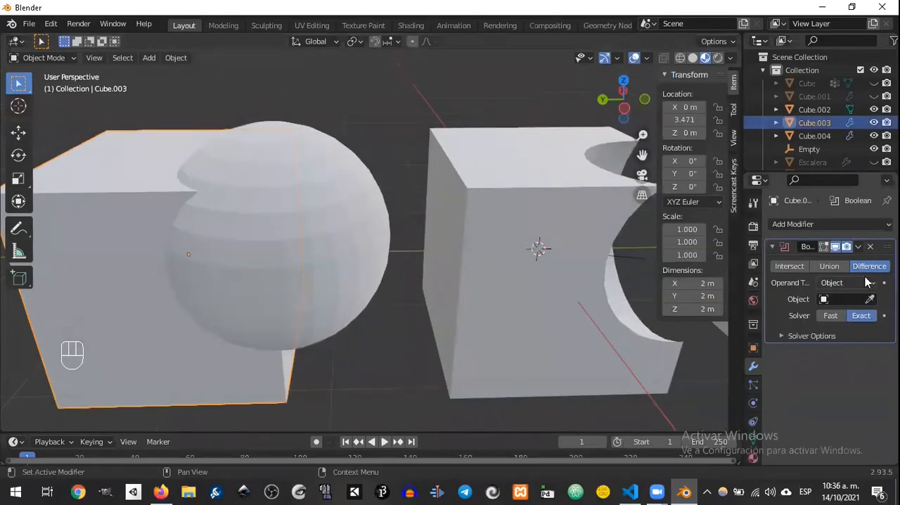
click(829, 266)
click(870, 298)
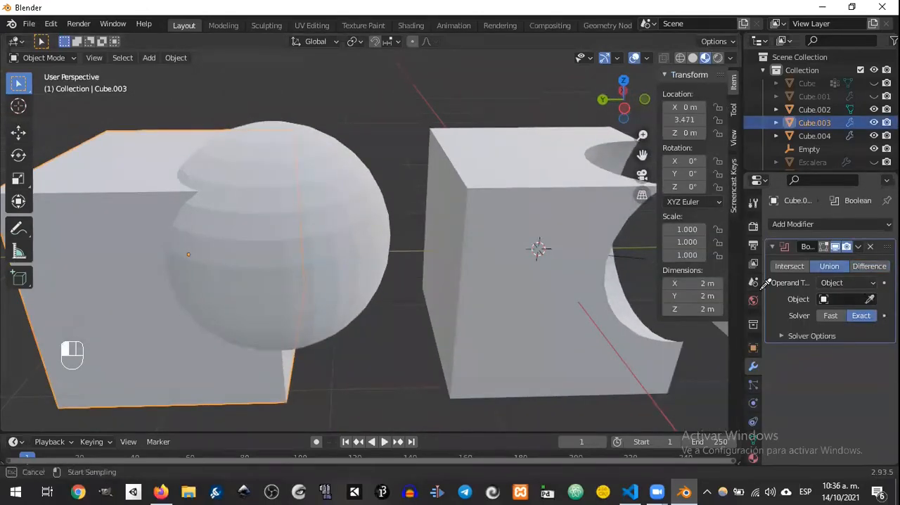
click(338, 188)
Step: Apply the Union modifier on the leftmost cube and delete the separate sphere overlapping it
click(859, 247)
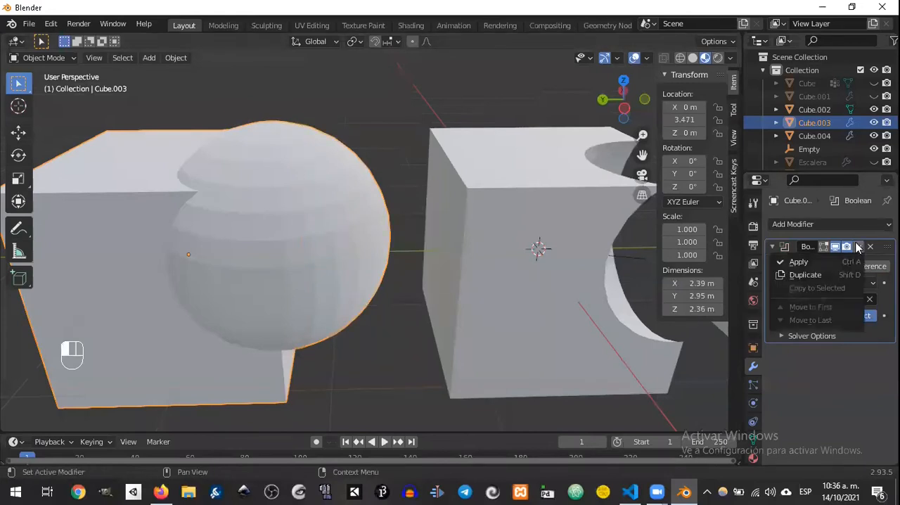
click(799, 262)
click(349, 230)
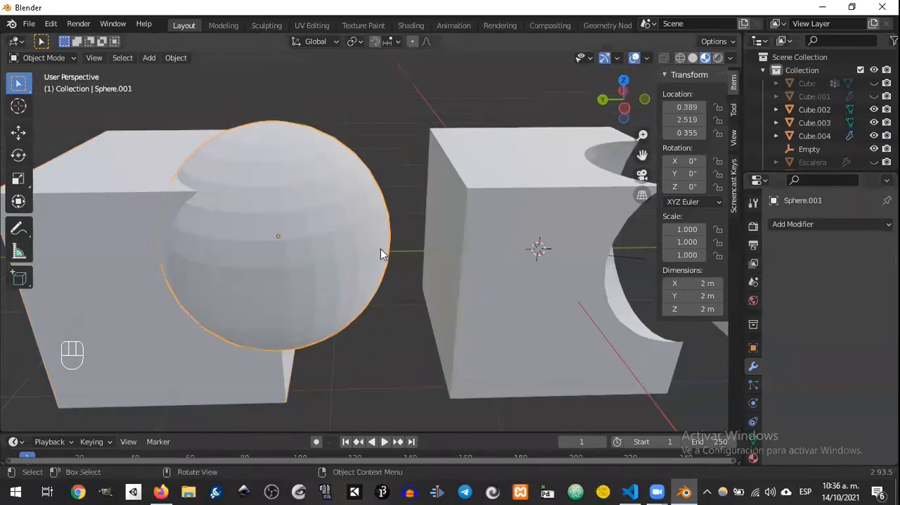
key(Delete)
Step: Examine in Edit Mode how the faces of the united cube and sphere mesh join along the seam
middle_drag(281, 267, 312, 202)
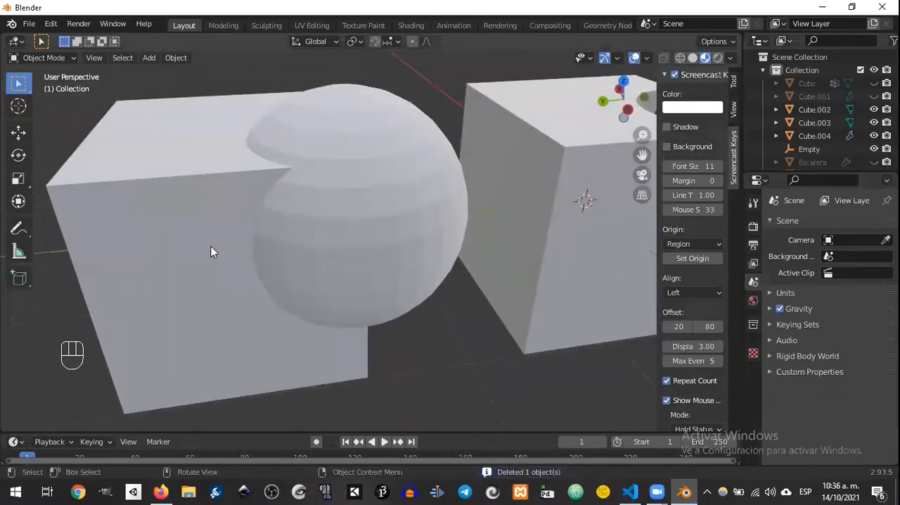
click(266, 243)
key(Tab)
middle_drag(294, 252, 239, 126)
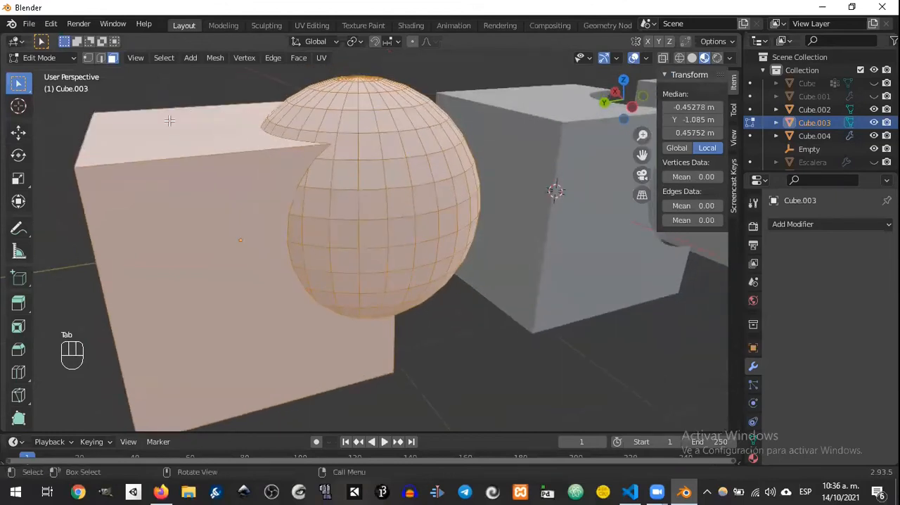
click(327, 146)
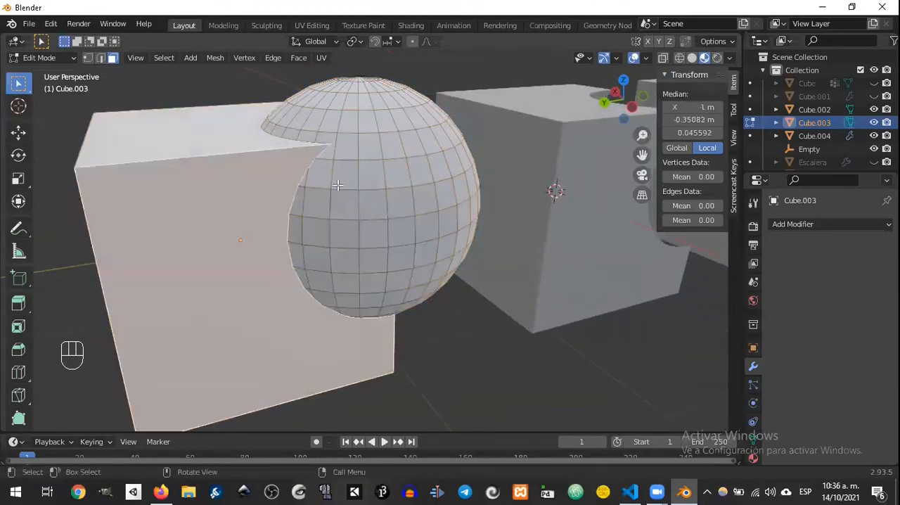
middle_drag(338, 183, 357, 185)
scroll(374, 172, up, 4)
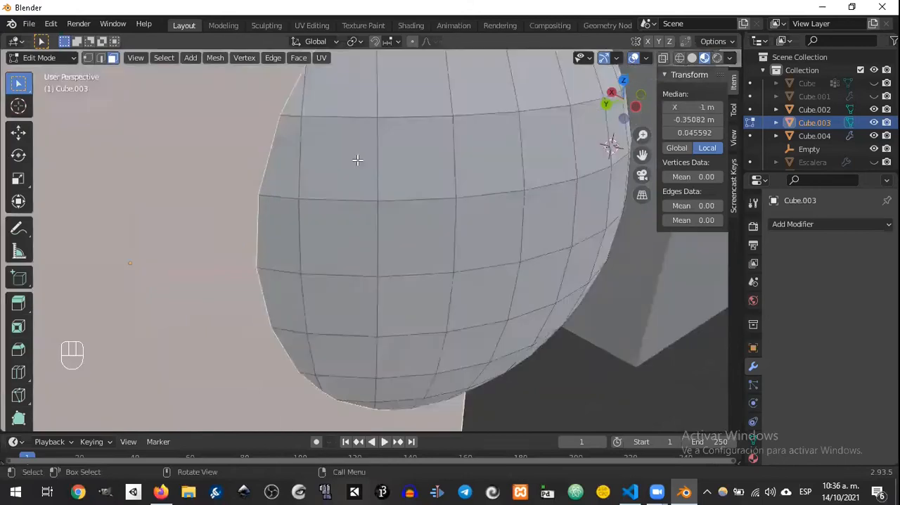
scroll(359, 163, down, 3)
click(357, 129)
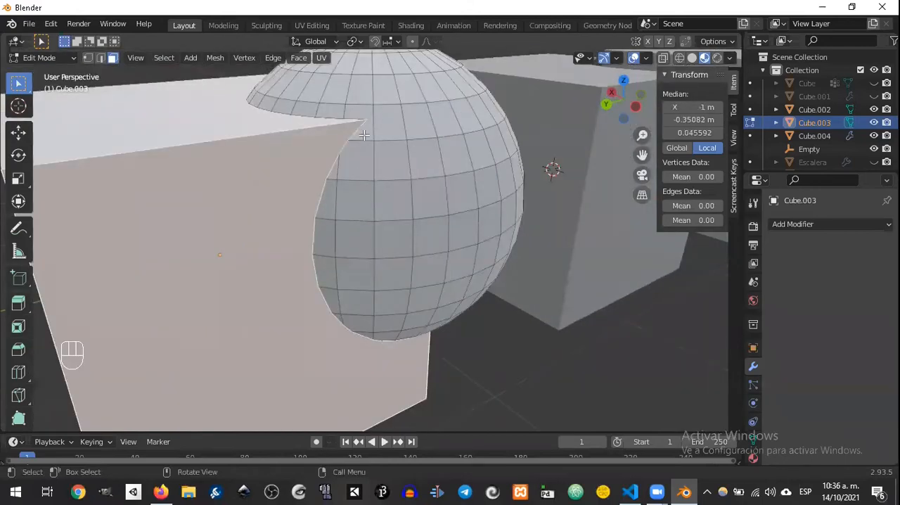
Step: Try to move the short edge at the upper seam between cube and sphere, and return to Object Mode
click(102, 59)
click(359, 131)
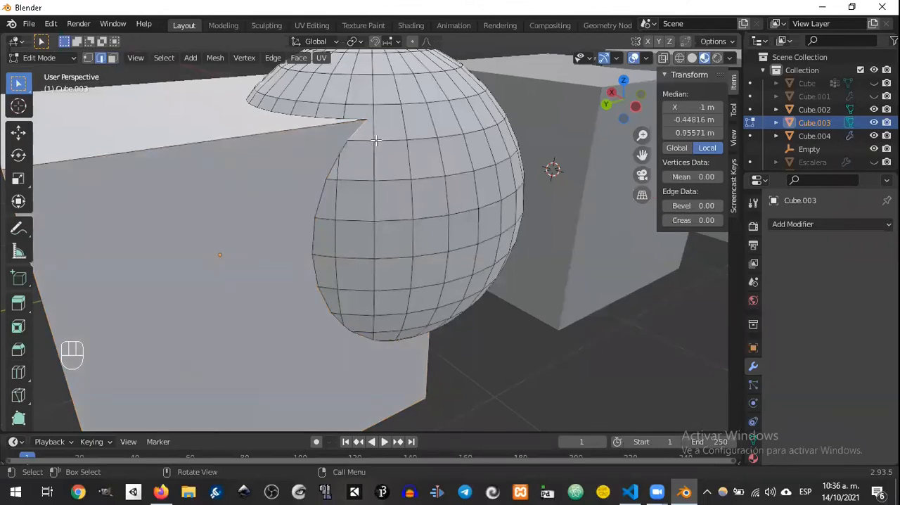
key(g)
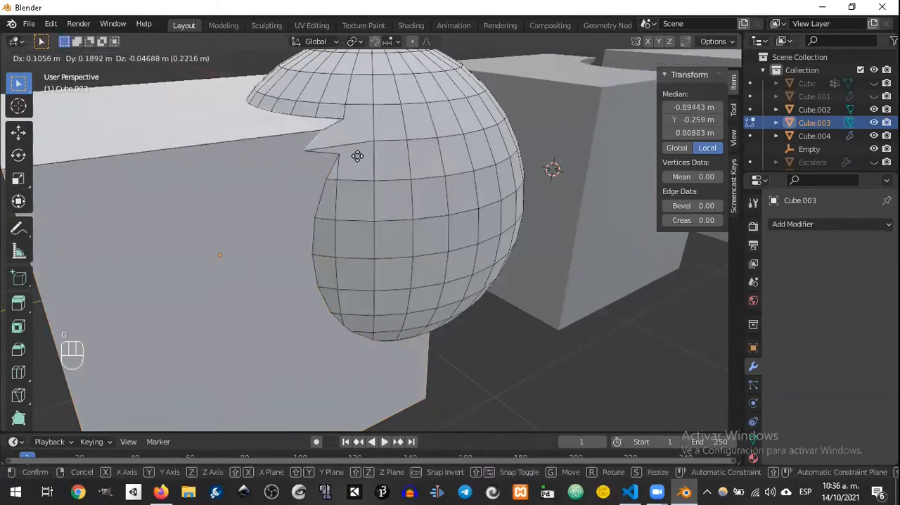
right_click(357, 127)
middle_drag(391, 128, 351, 168)
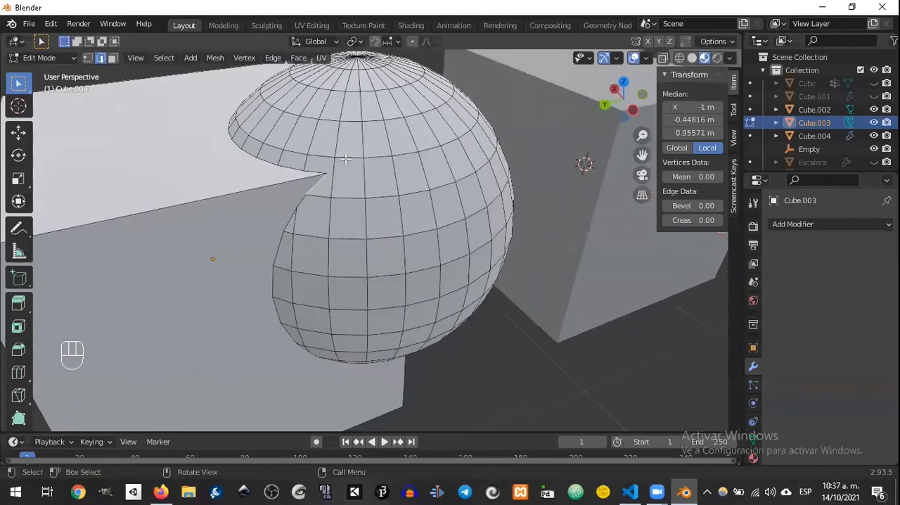
middle_drag(412, 169, 349, 214)
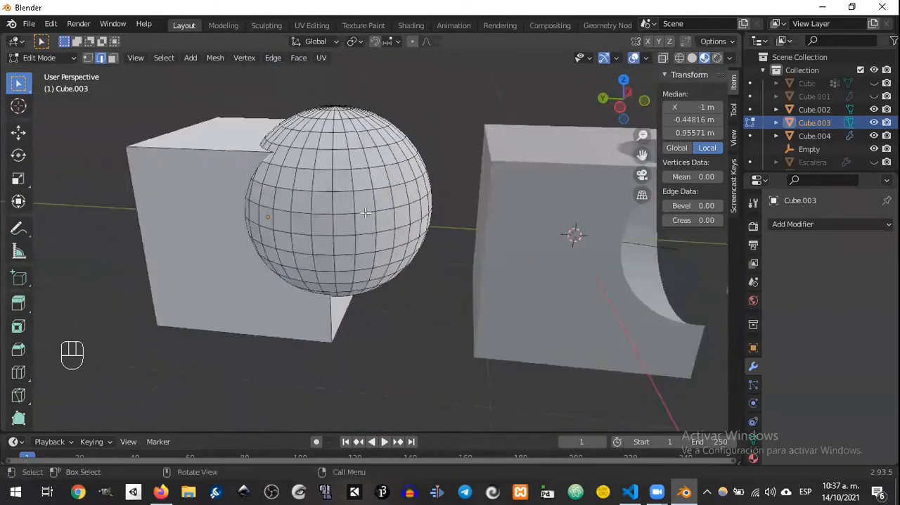
key(Tab)
Step: Set the rightmost cube's Boolean modifier to Intersect with the sphere overlapping it as the object
middle_drag(426, 204, 285, 187)
click(387, 203)
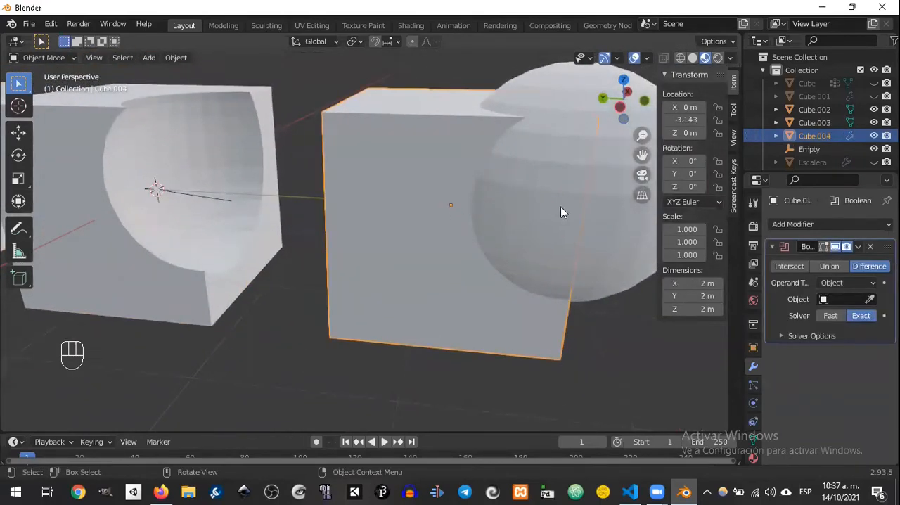
click(789, 266)
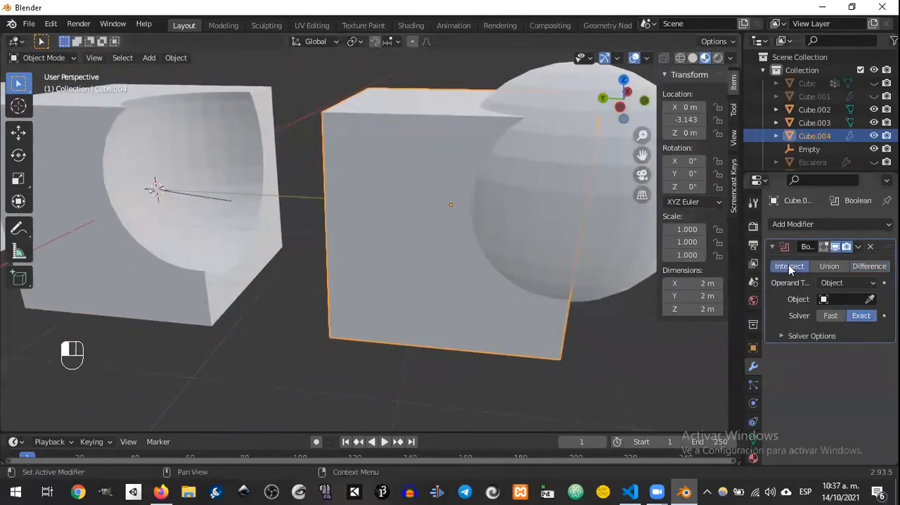
click(870, 299)
click(584, 237)
middle_drag(562, 241, 535, 145)
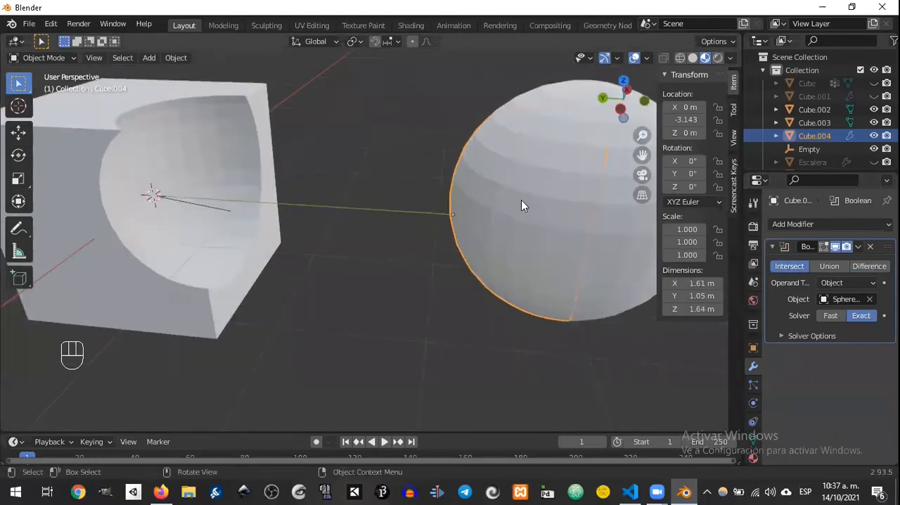
Step: Apply the Intersect modifier on the rightmost cube and delete the separate sphere overlapping it
shift+middle_drag(521, 206, 444, 176)
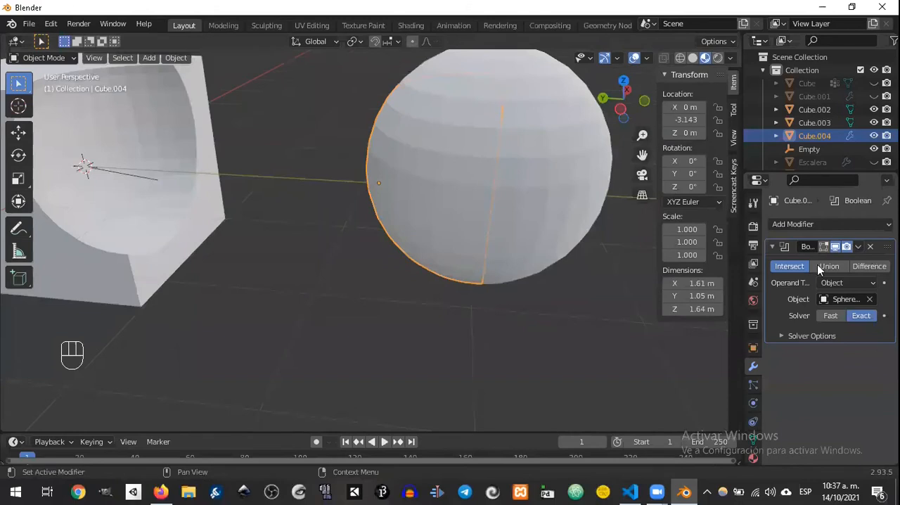
click(566, 178)
key(Delete)
middle_drag(458, 235, 480, 223)
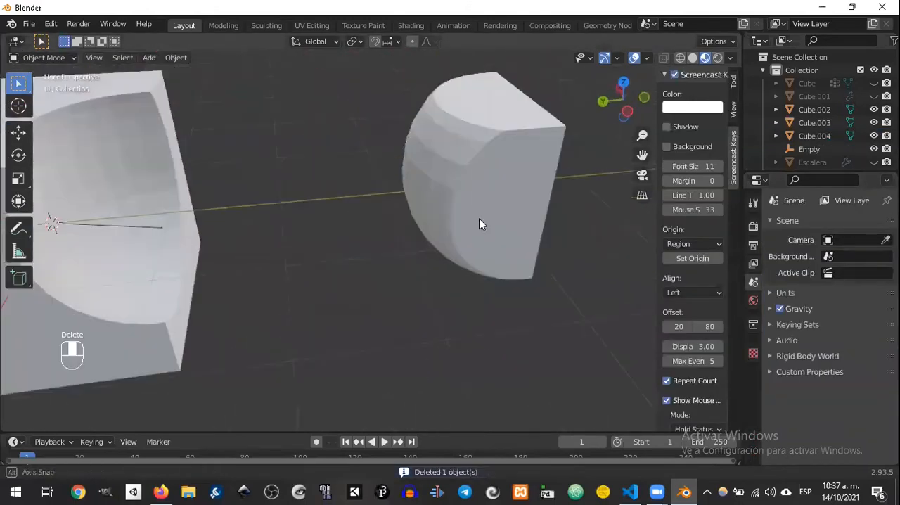
middle_drag(195, 224, 371, 234)
Step: Move the rounded intersection piece along Y into the hollow of the cut cube, to about Y -0.141 m
click(549, 241)
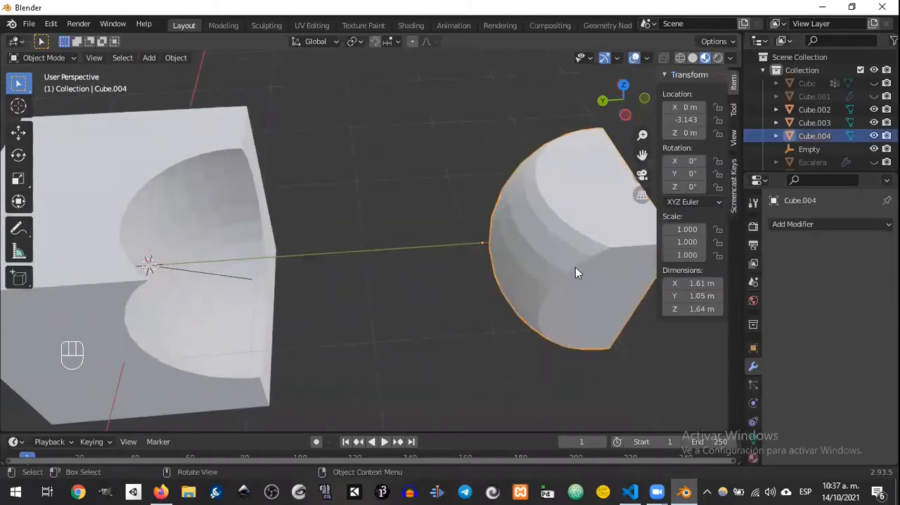
middle_drag(534, 251, 521, 221)
key(g)
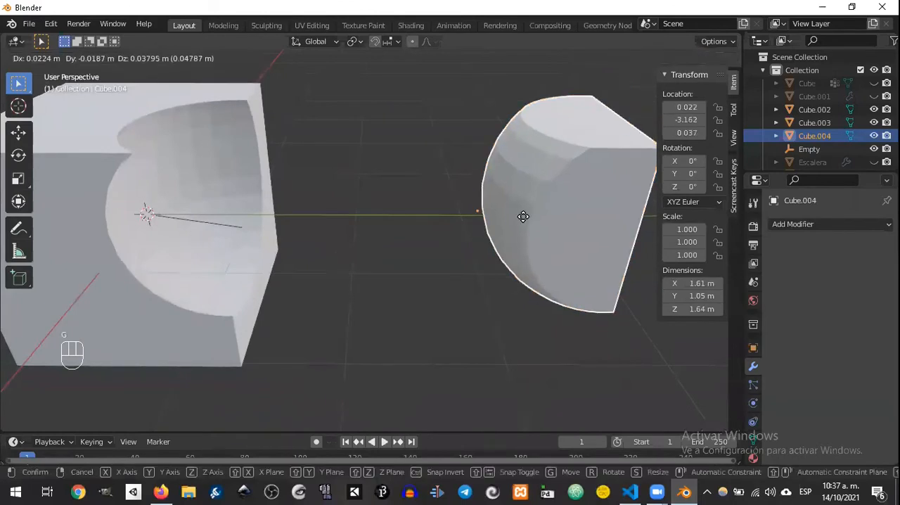
key(y)
click(209, 201)
middle_drag(208, 201, 323, 203)
middle_drag(197, 193, 434, 187)
click(507, 175)
click(439, 190)
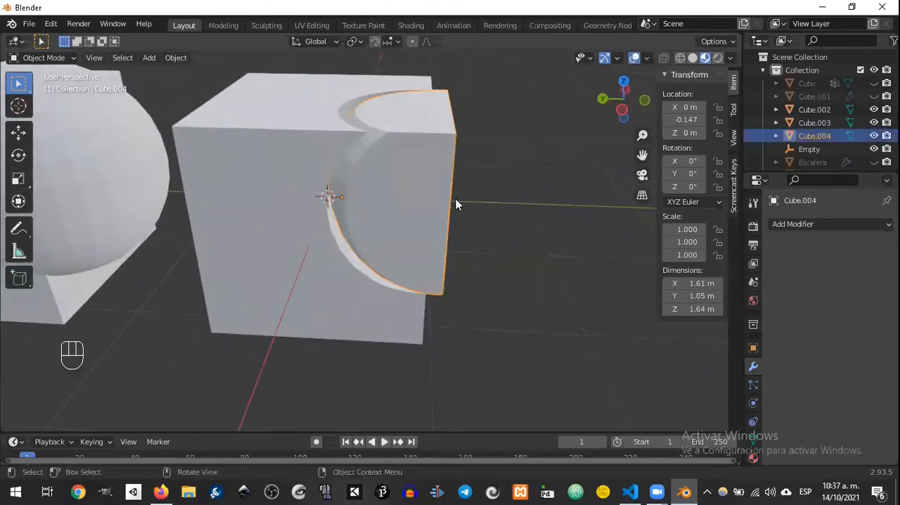
key(g)
key(y)
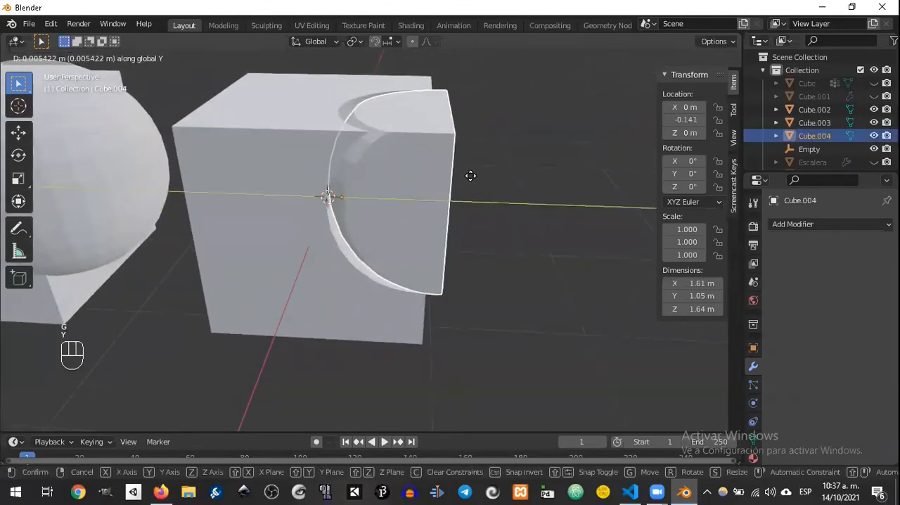
click(469, 193)
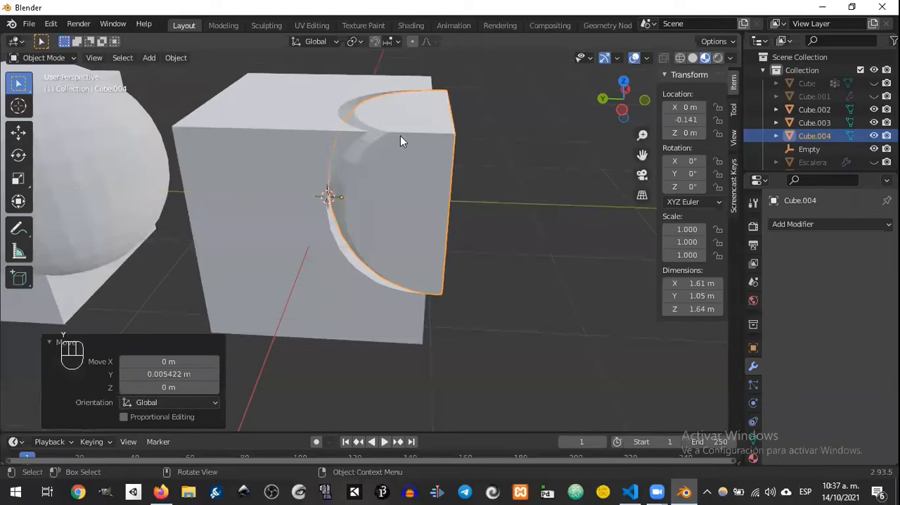
click(401, 161)
key(g)
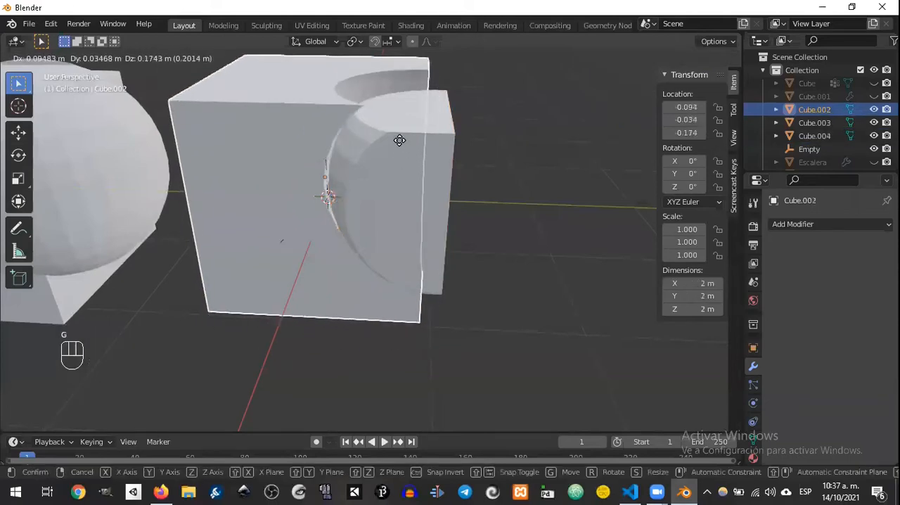
right_click(420, 175)
Step: Raise the intersection piece along Z to about 0.069 m inside the cut cube's hollow, and deselect it
click(422, 177)
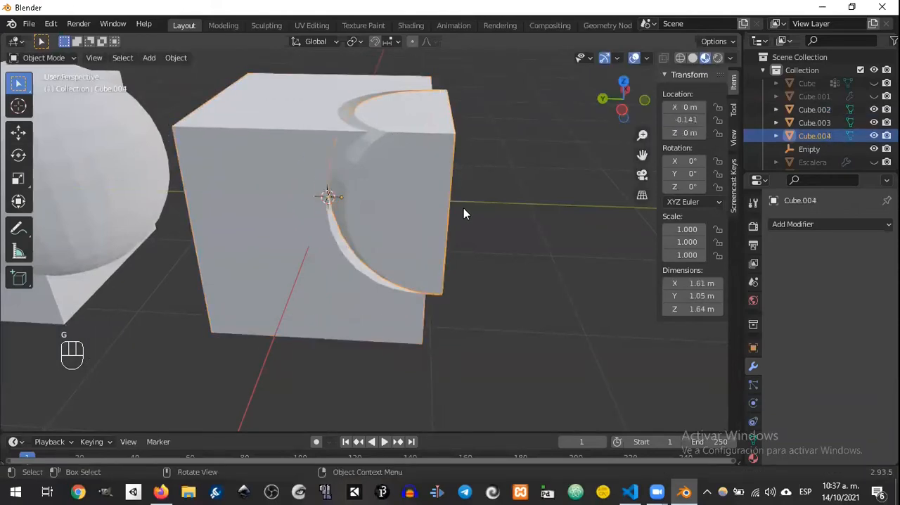
key(g)
key(z)
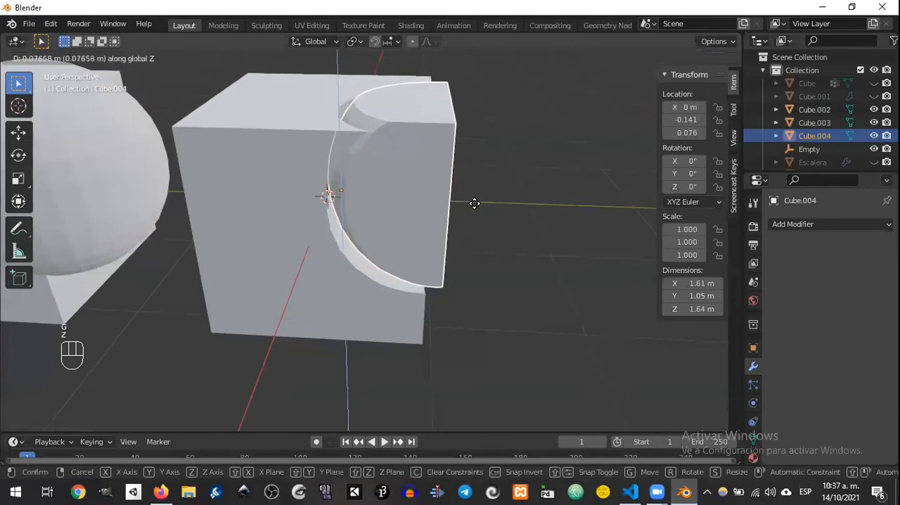
click(476, 205)
click(551, 206)
middle_drag(551, 205, 511, 104)
scroll(550, 215, down, 4)
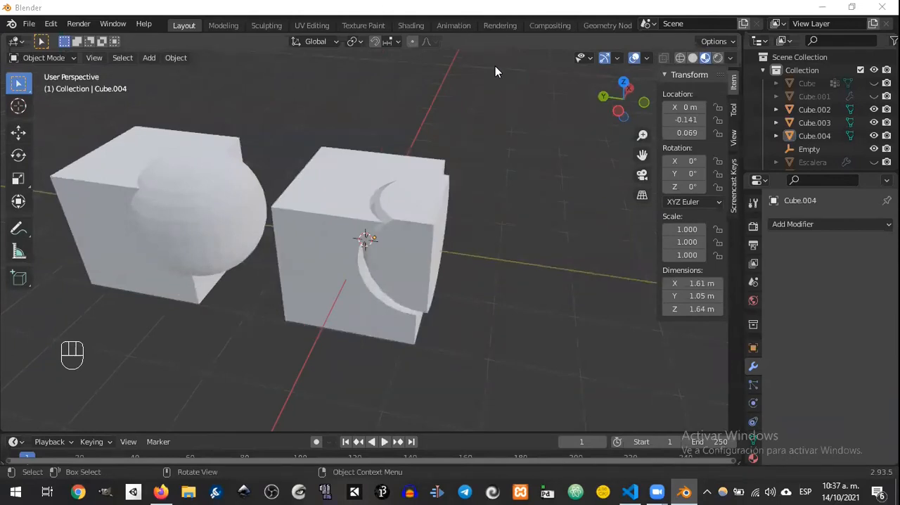
Step: Hide Cube.002, Cube.003, Cube.004 and the Empty so the viewport is clear
middle_drag(490, 221, 510, 218)
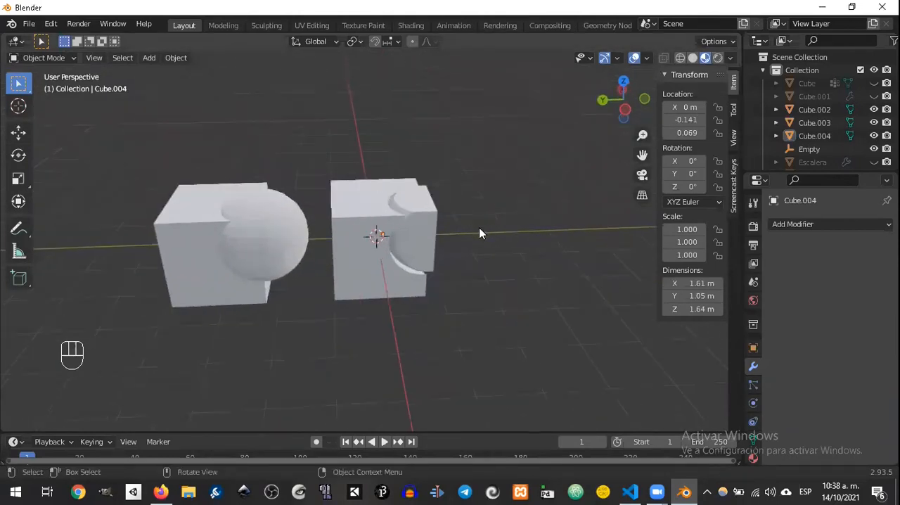
click(874, 136)
click(874, 123)
click(874, 111)
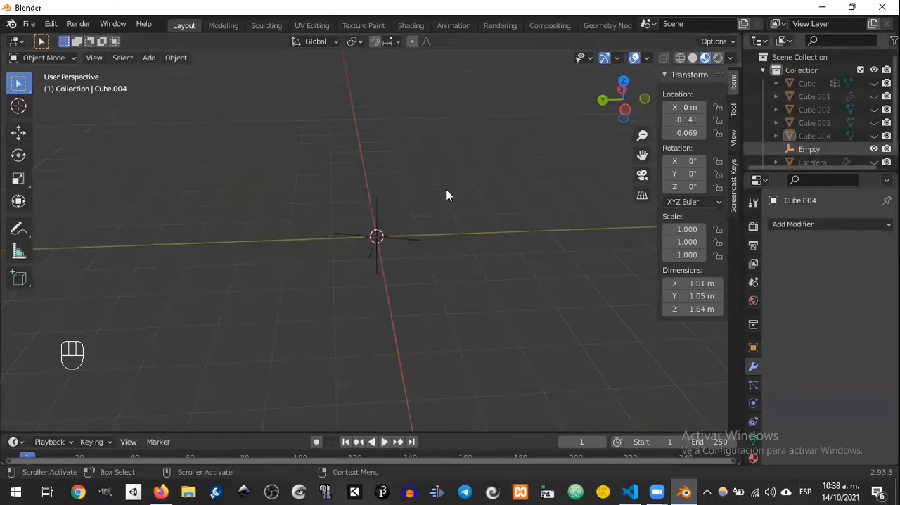
Step: Switch to the Google Docs outline in Firefox and highlight the line "Modificador de Array (Escalera)" in yellow
click(163, 492)
drag(244, 291, 464, 287)
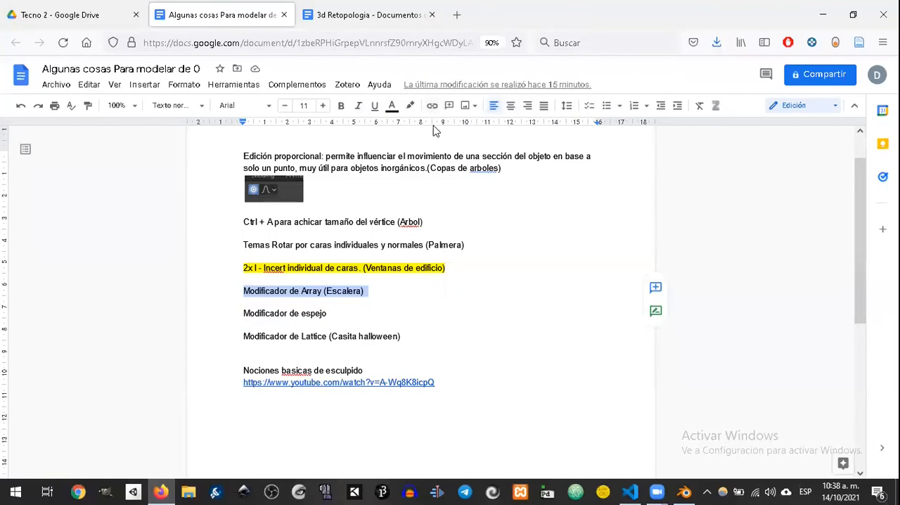
click(410, 105)
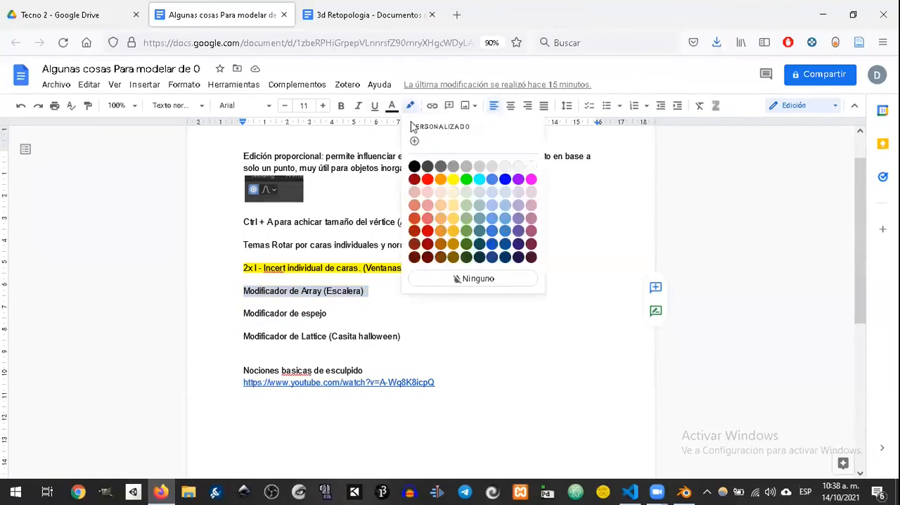
click(453, 179)
click(442, 348)
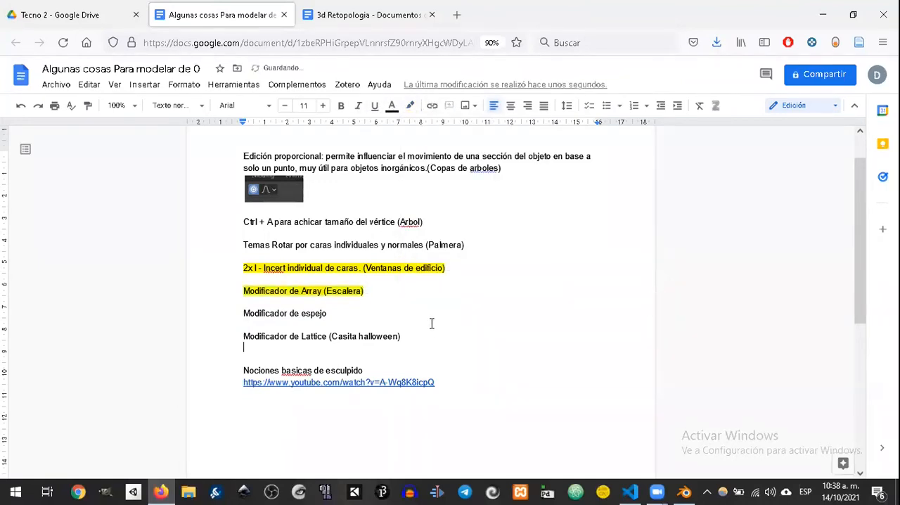
drag(479, 242, 469, 212)
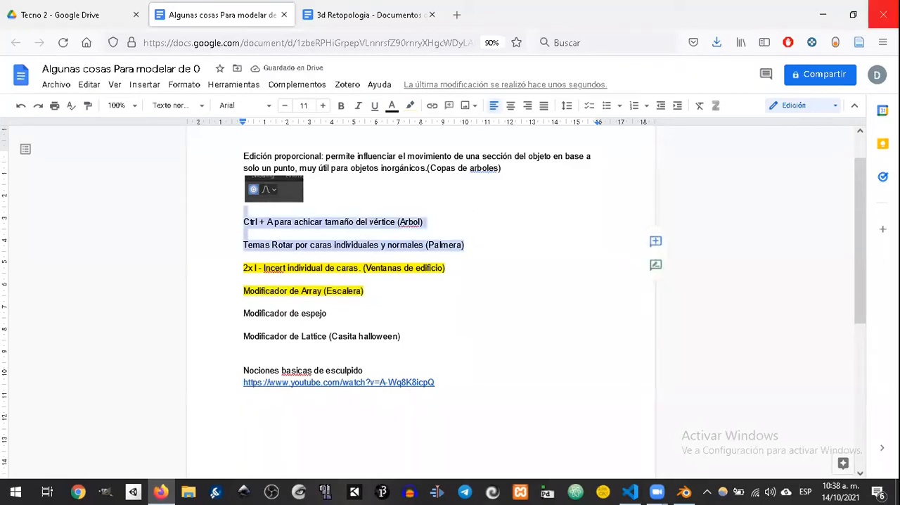
Step: Return to Blender, add a new cube and enter Edit Mode with vertex selection
click(824, 16)
mouse_move(398, 253)
middle_down()
mouse_move(316, 223)
mouse_move(366, 242)
mouse_move(391, 240)
middle_up()
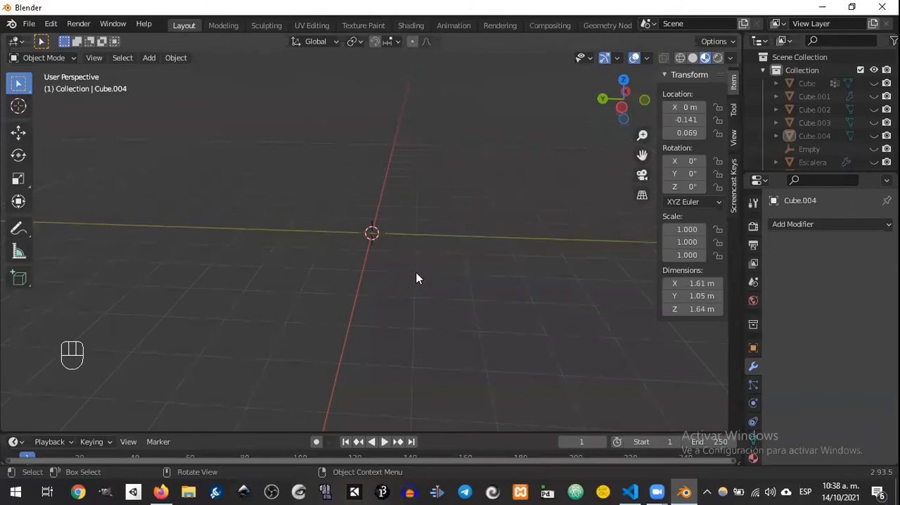
key(shift+a)
mouse_move(384, 209)
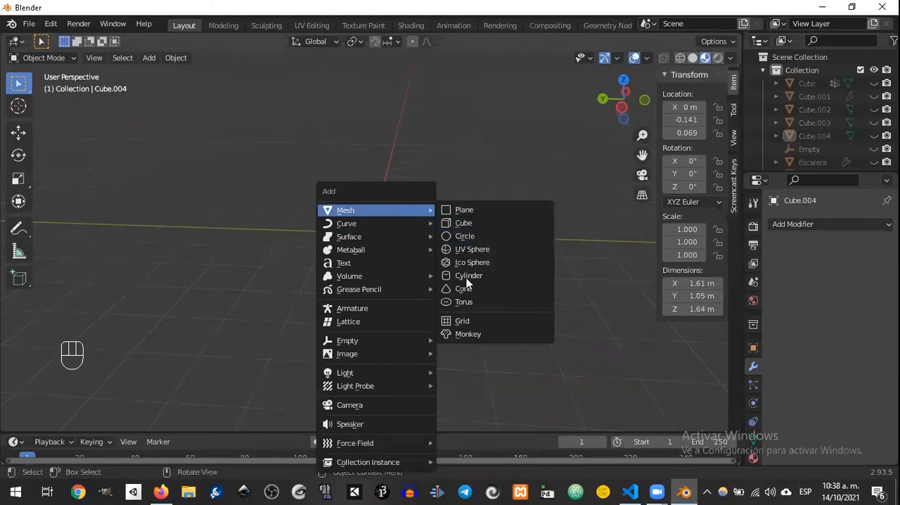
click(512, 225)
key(Tab)
middle_drag(469, 189, 157, 72)
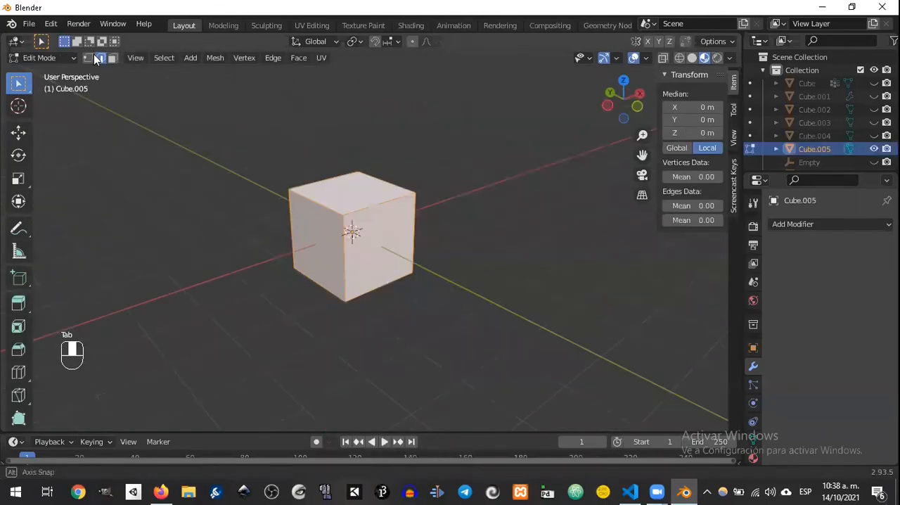
key(1)
Step: Delete all of the cube's vertices except one upper corner by inverting the selection
alt+middle_drag(356, 199, 410, 183)
click(447, 197)
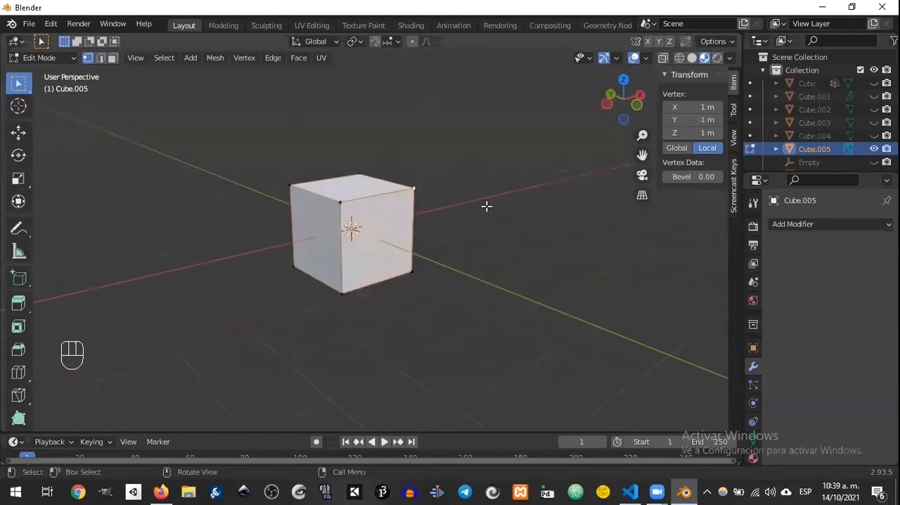
key(ctrl+i)
key(Delete)
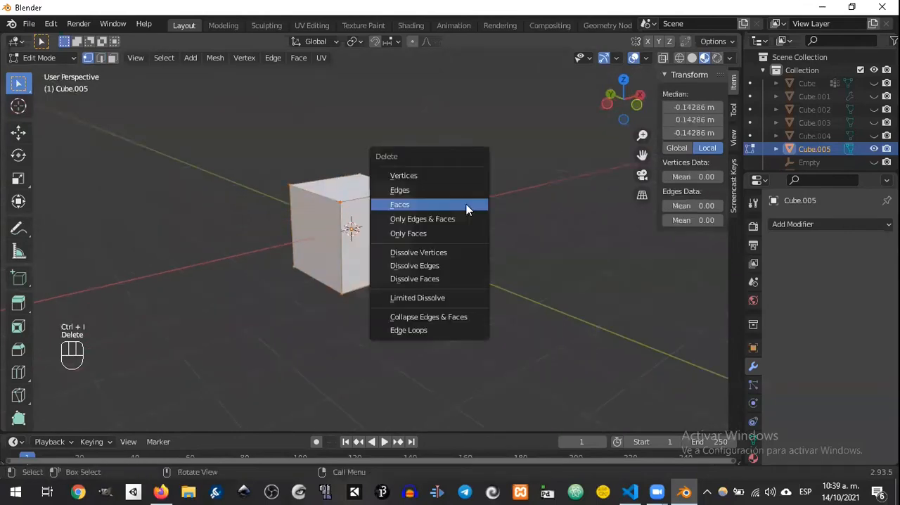
click(420, 175)
middle_drag(421, 175, 373, 171)
click(408, 193)
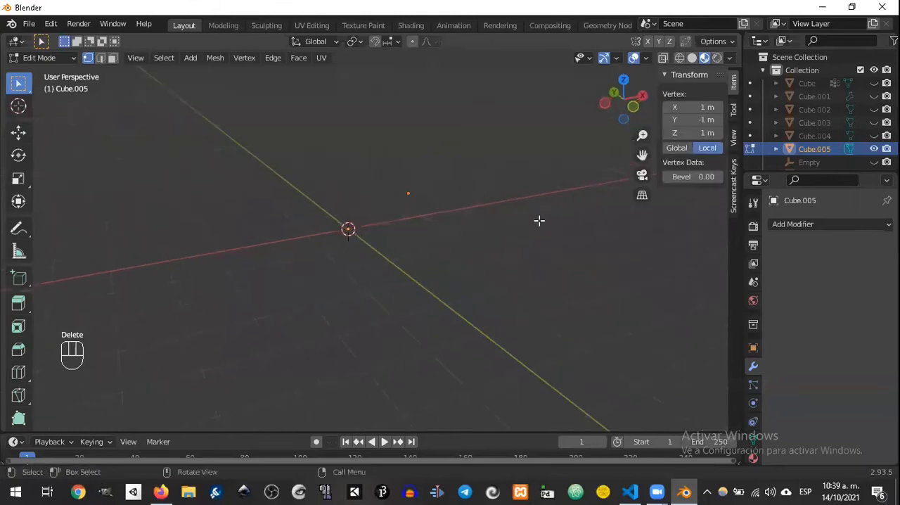
Step: Undo the vertex deletion and select the whole cube
key(ctrl+z)
key(ctrl+z)
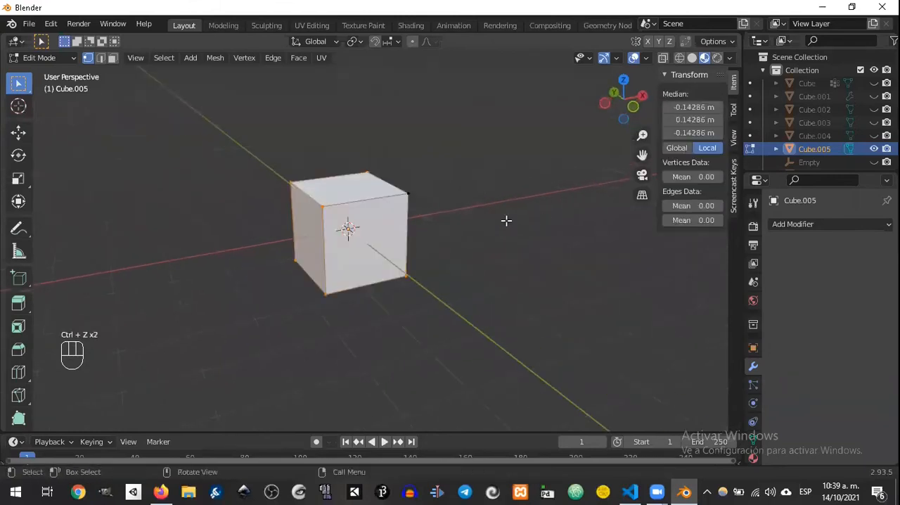
middle_drag(474, 225, 429, 182)
key(a)
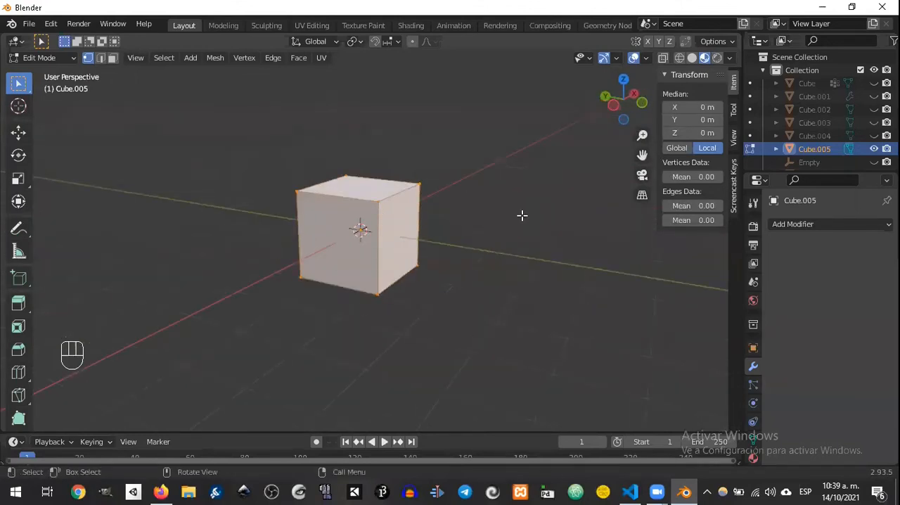
key(alt+m)
key(ctrl+m)
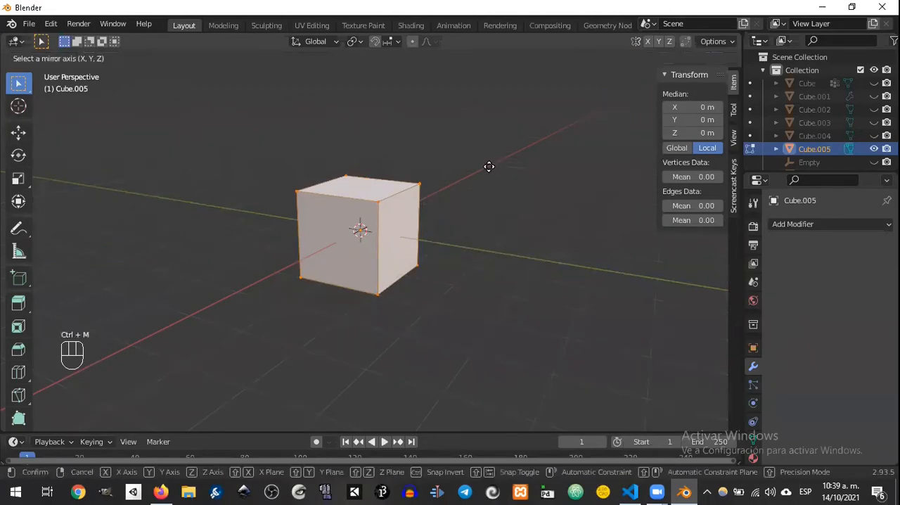
right_click(425, 127)
key(shift+m)
right_click(458, 149)
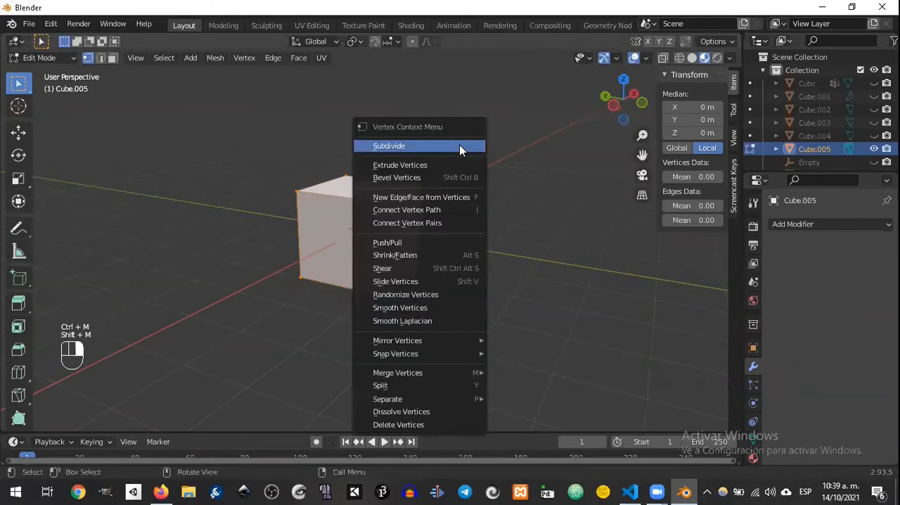
click(313, 137)
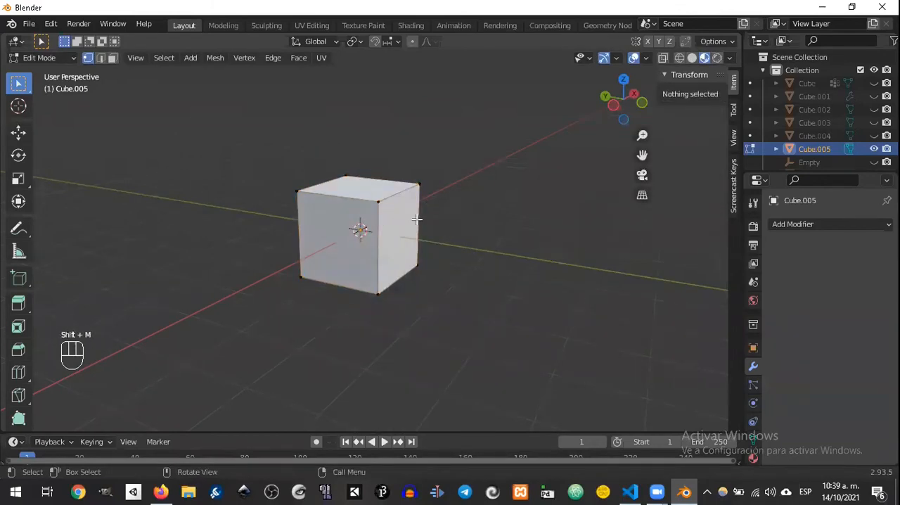
Step: Select the whole cube and search the available commands for "merge"
key(a)
key(space)
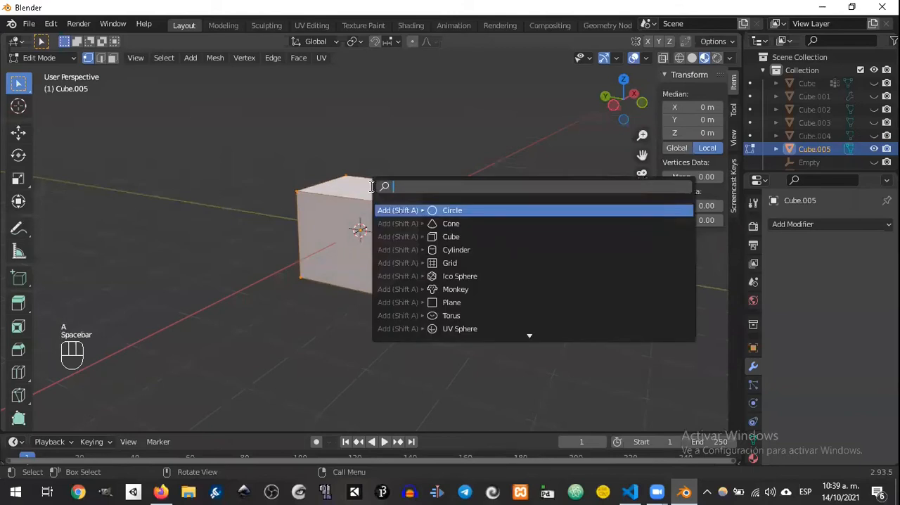
text(merge)
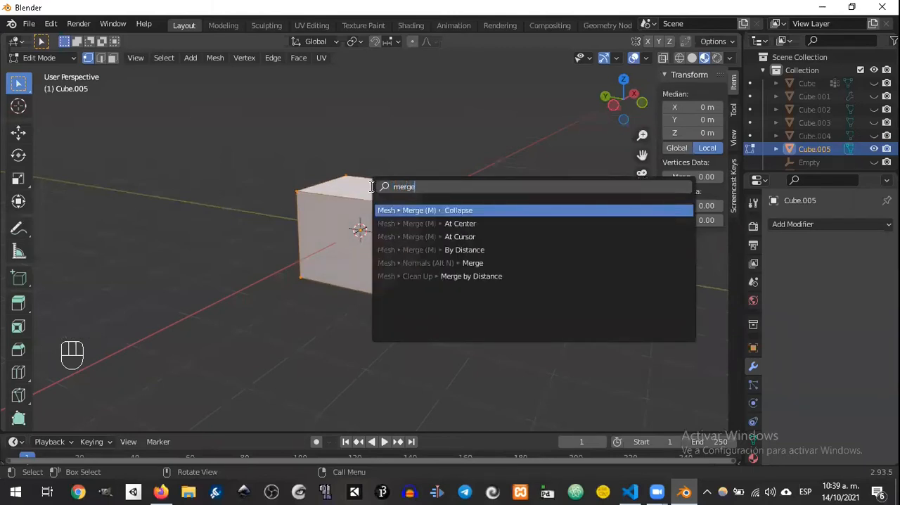
key(Down)
key(Up)
click(337, 163)
Step: Select all of the cube's vertices and examine the Merge options, including At Center
key(a)
key(m)
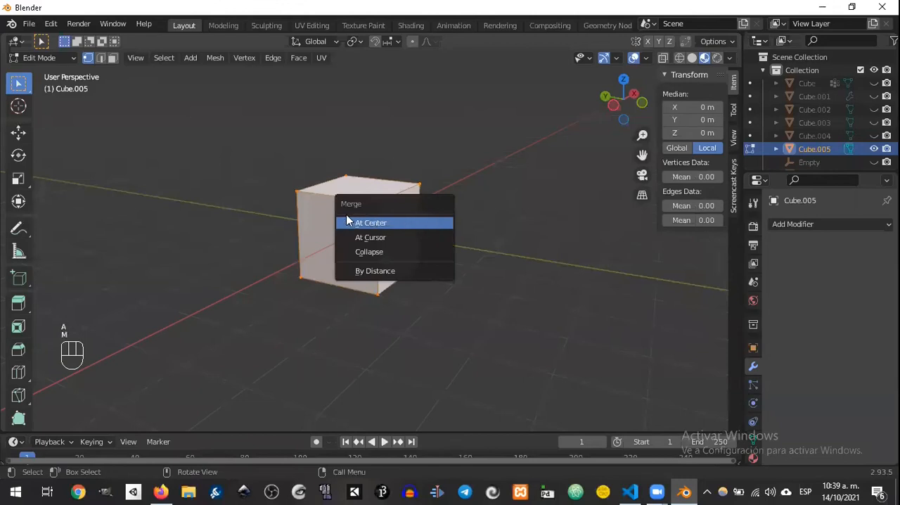
click(387, 222)
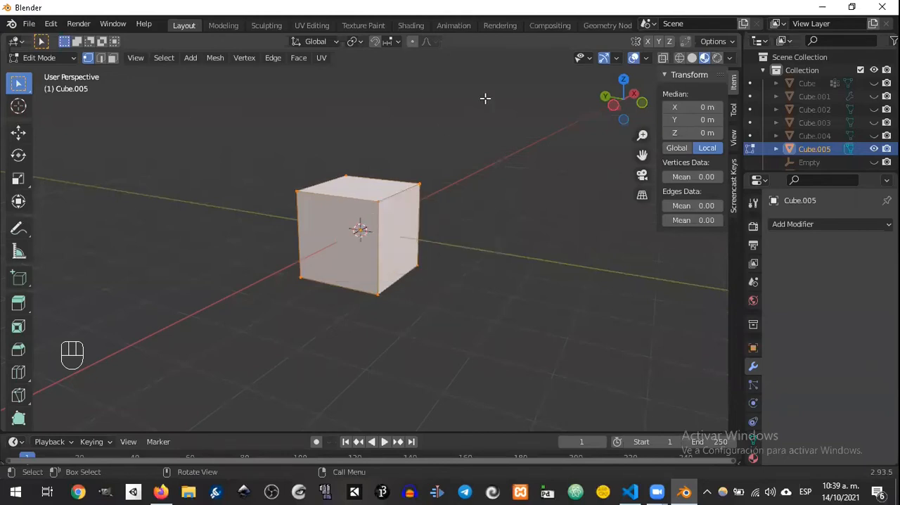
key(m)
scroll(367, 243, up, 3)
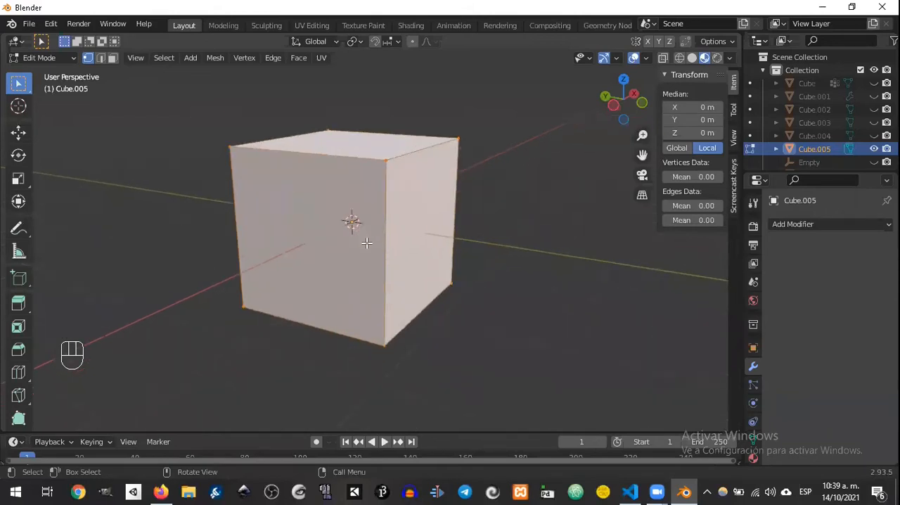
scroll(352, 218, up, 1)
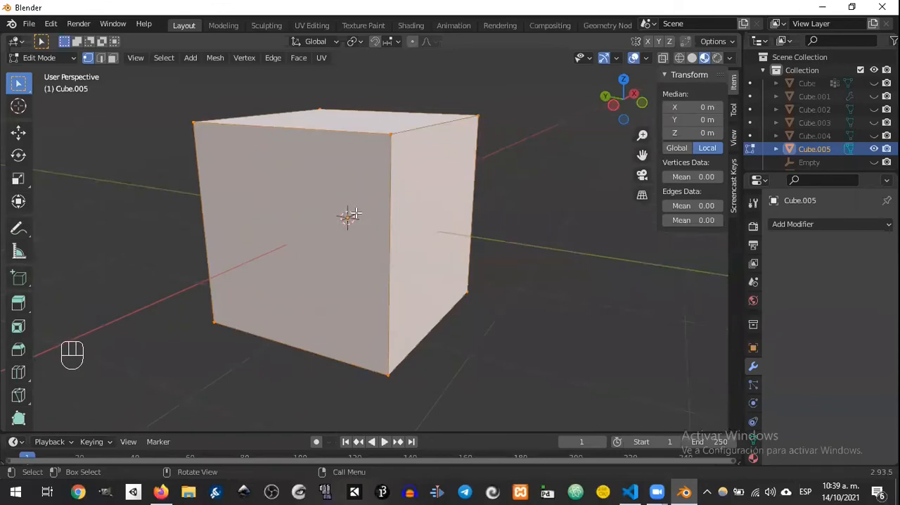
scroll(356, 224, down, 2)
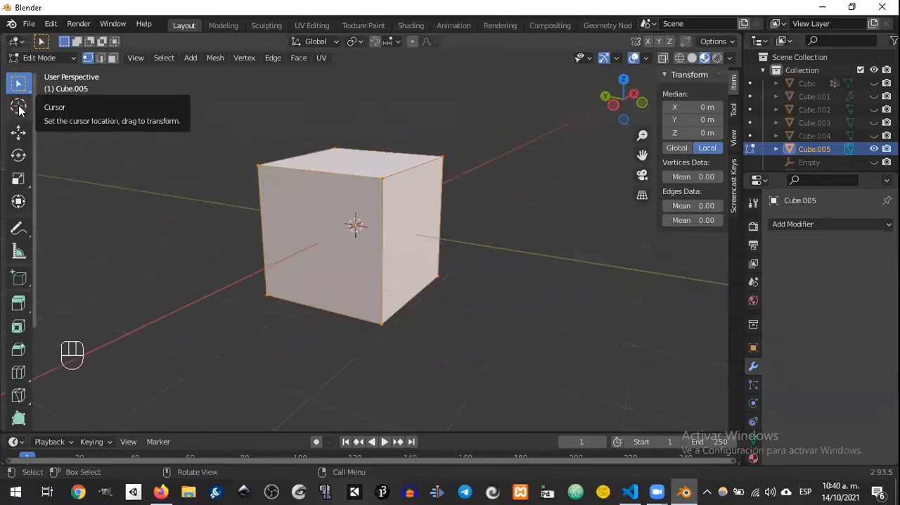
Step: Try merging all of the cube's vertices At Cursor, with the 3D cursor placed beside the cube
click(19, 106)
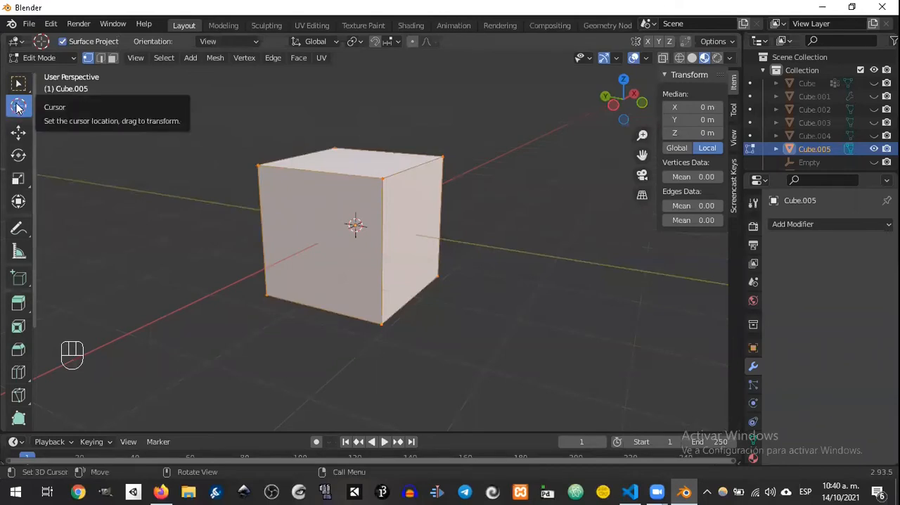
click(613, 246)
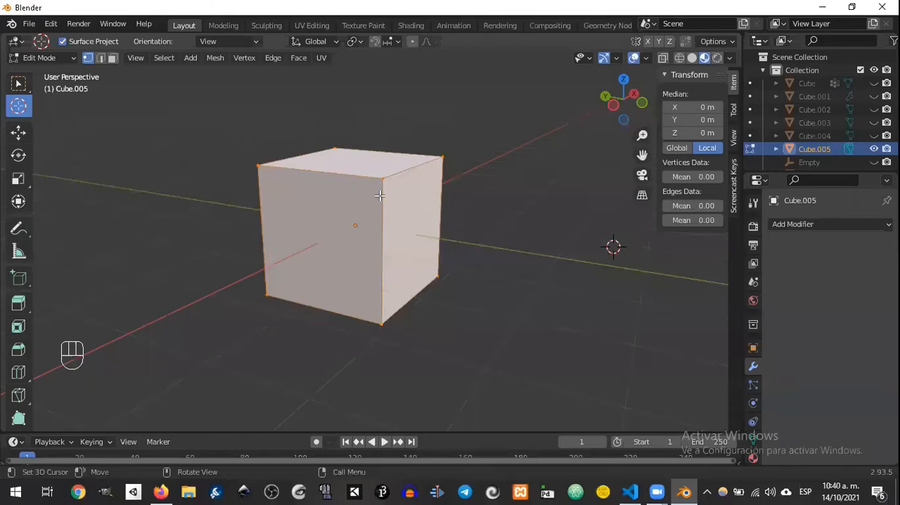
key(m)
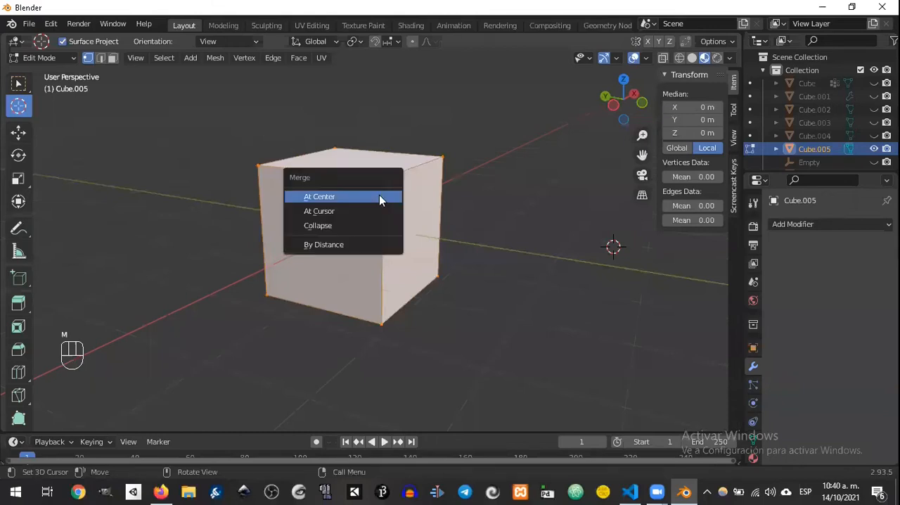
click(340, 211)
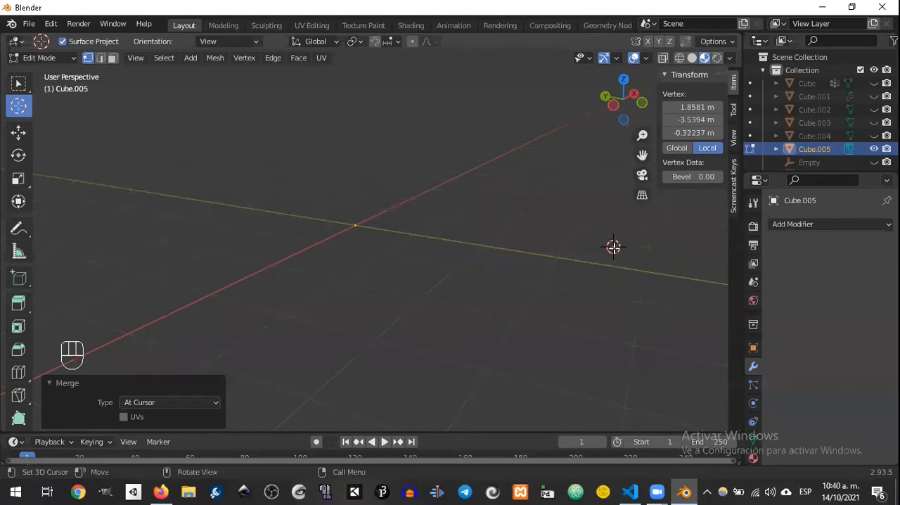
key(g)
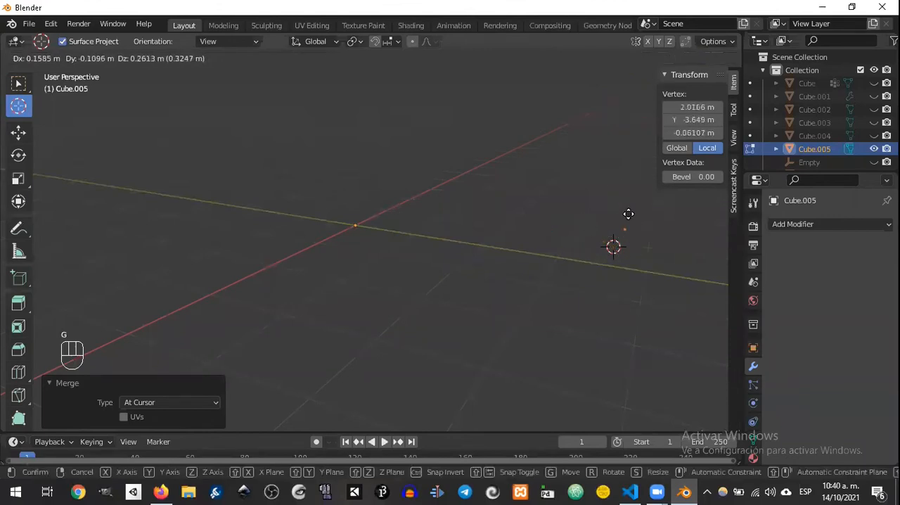
ctrl+click(595, 204)
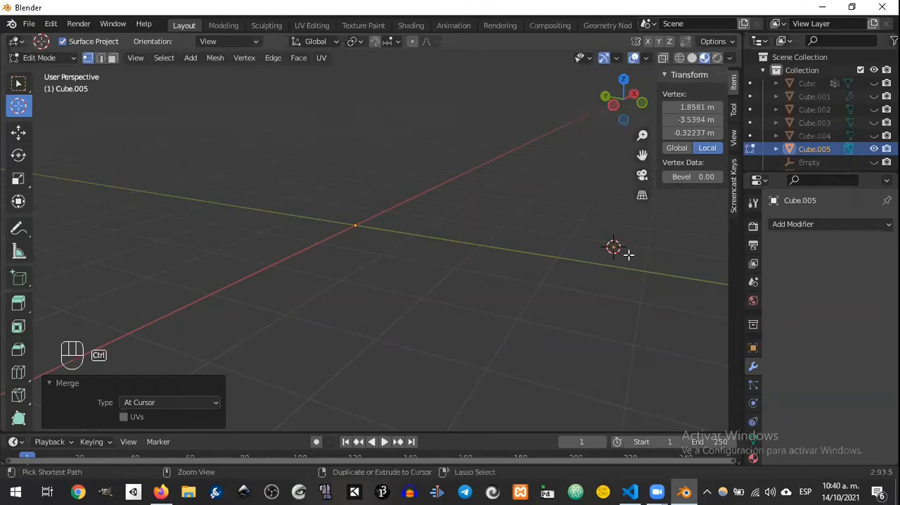
key(ctrl+z)
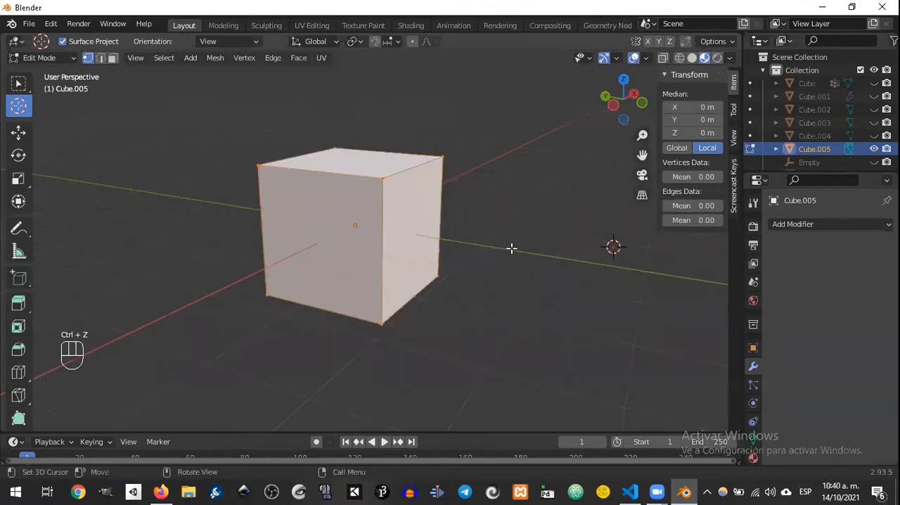
Step: Merge all of the cube's vertices At Center into one vertex at the origin
key(m)
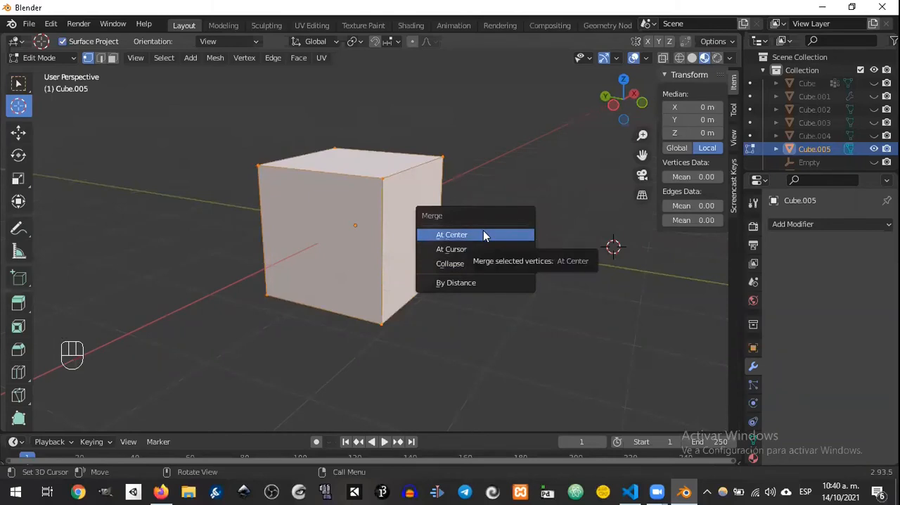
click(482, 234)
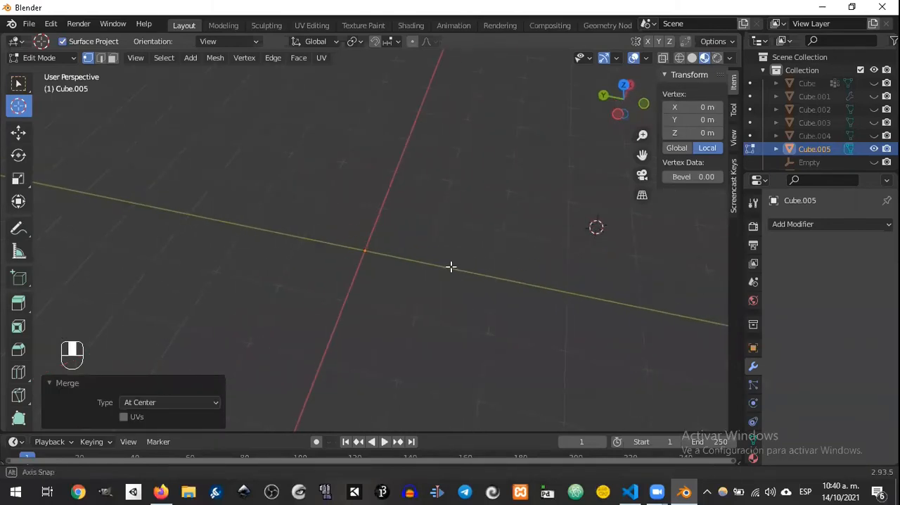
middle_drag(451, 267, 416, 225)
key(g)
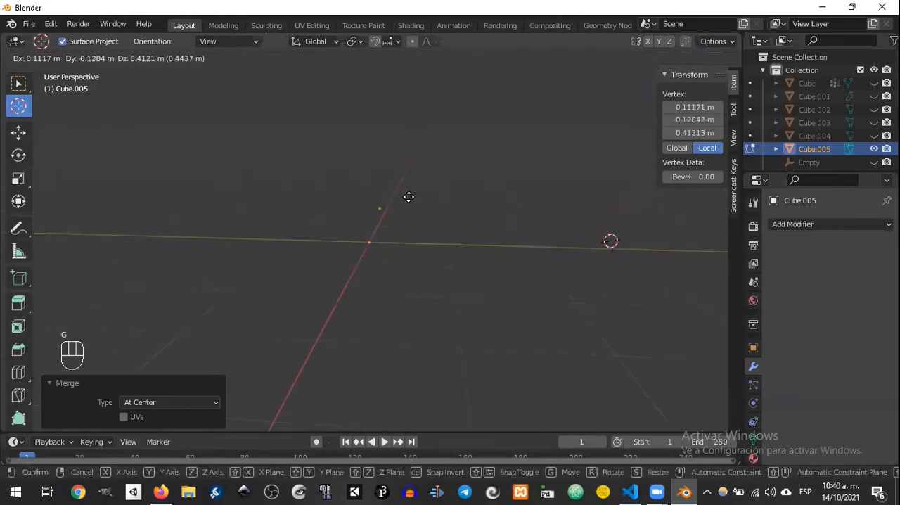
right_click(400, 193)
shift+middle_drag(399, 217, 406, 247)
Step: Extrude the single vertex upward four times to form a slightly bent trunk about 3.9 m tall
key(e)
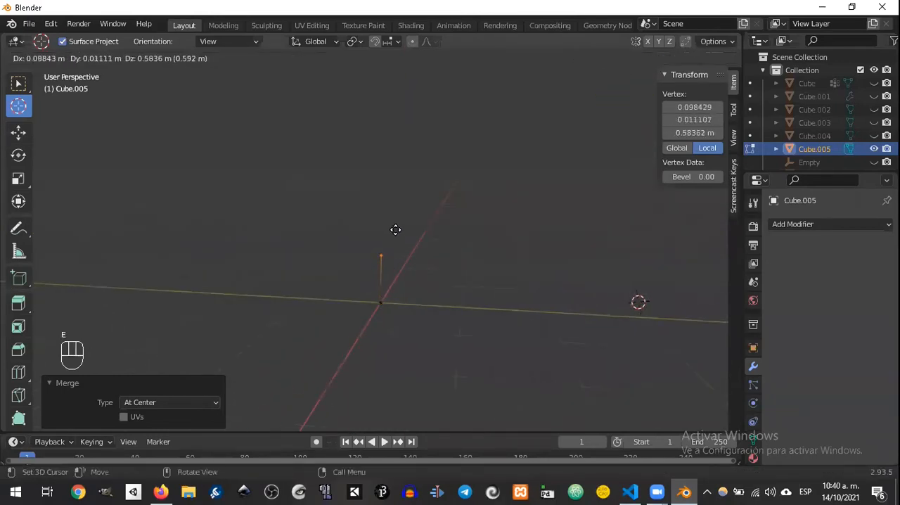
click(400, 201)
middle_drag(400, 201, 438, 245)
key(e)
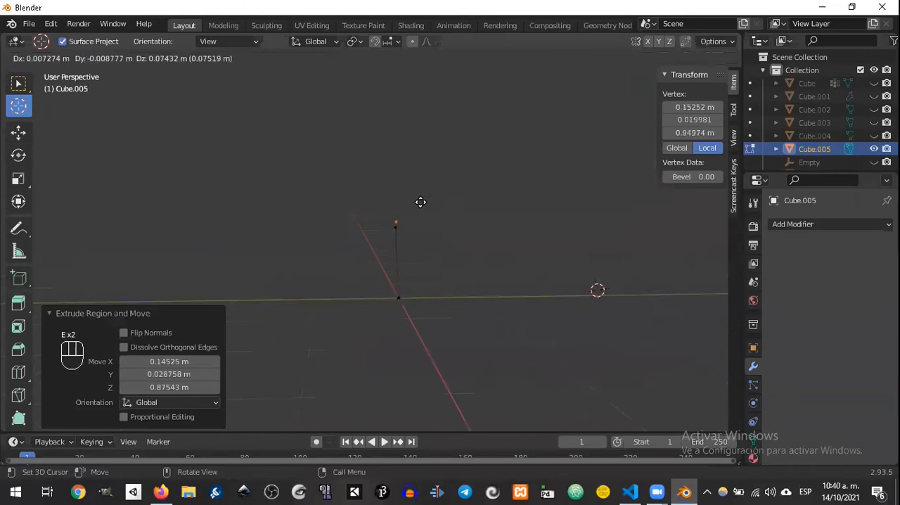
click(418, 159)
shift+middle_drag(424, 183, 392, 223)
scroll(426, 218, down, 4)
key(e)
click(383, 198)
key(e)
click(373, 169)
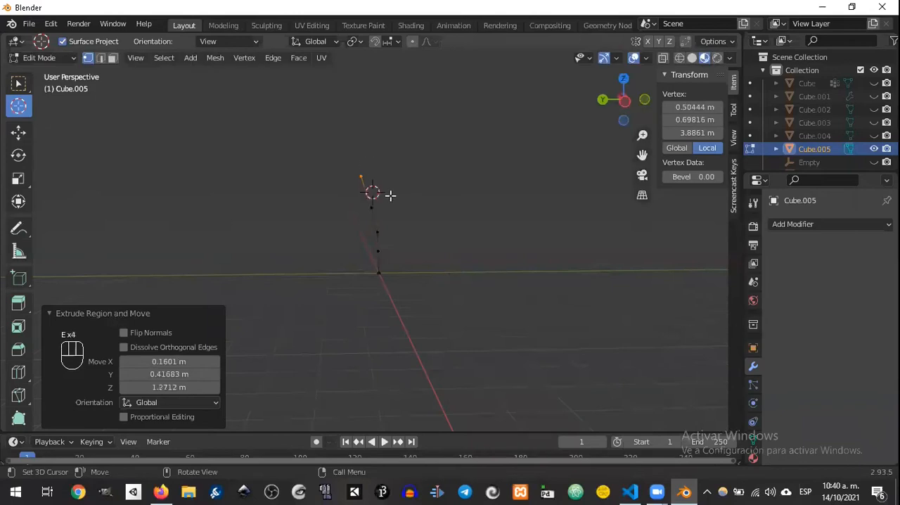
Step: Switch to the selection tool and extrude a two-segment side branch from the vertex below the trunk's tip
click(370, 206)
middle_drag(375, 205, 401, 212)
click(380, 202)
click(534, 220)
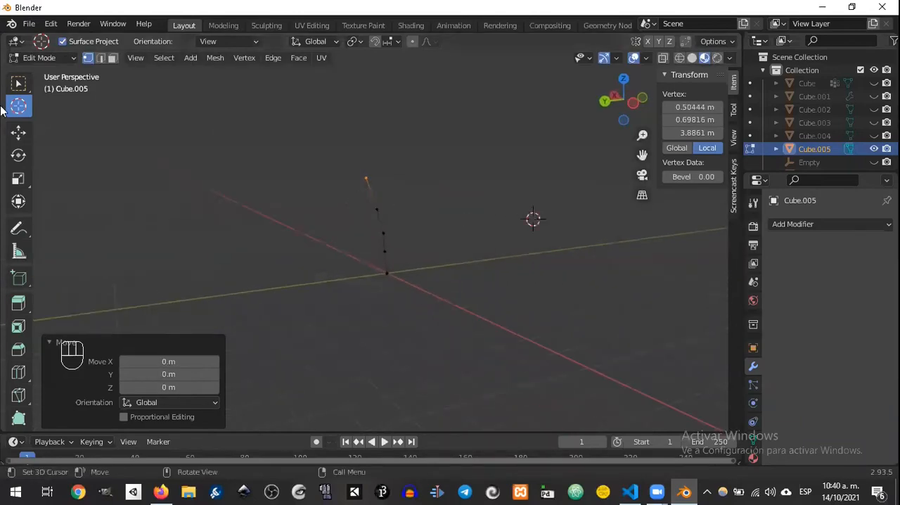
key(w)
scroll(429, 181, down, 1)
scroll(391, 205, up, 3)
key(e)
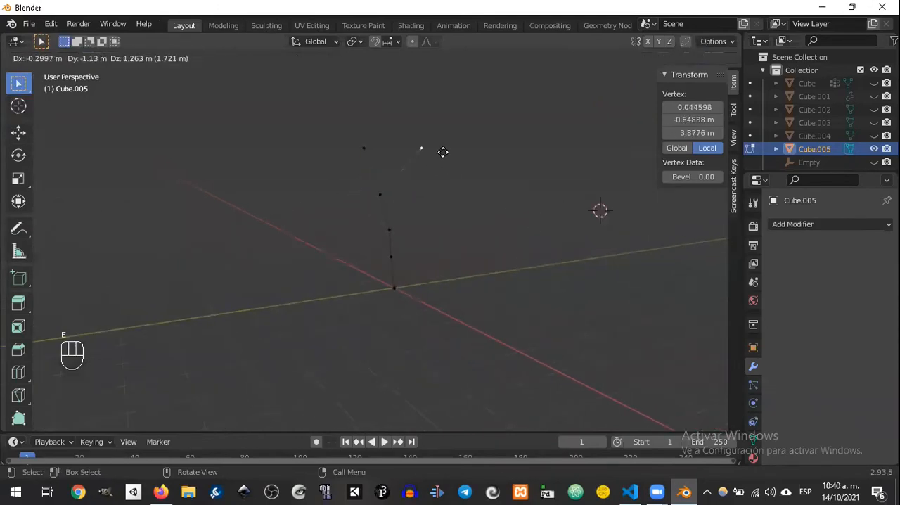
click(441, 170)
key(e)
click(424, 112)
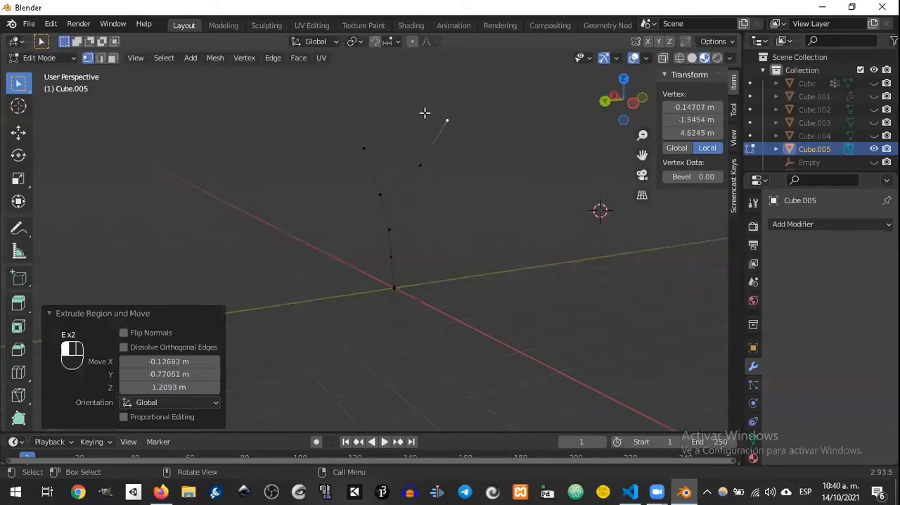
Step: Extrude two diverging branches from the trunk's tip vertex
key(e)
click(309, 116)
middle_drag(392, 239, 389, 225)
key(e)
click(410, 162)
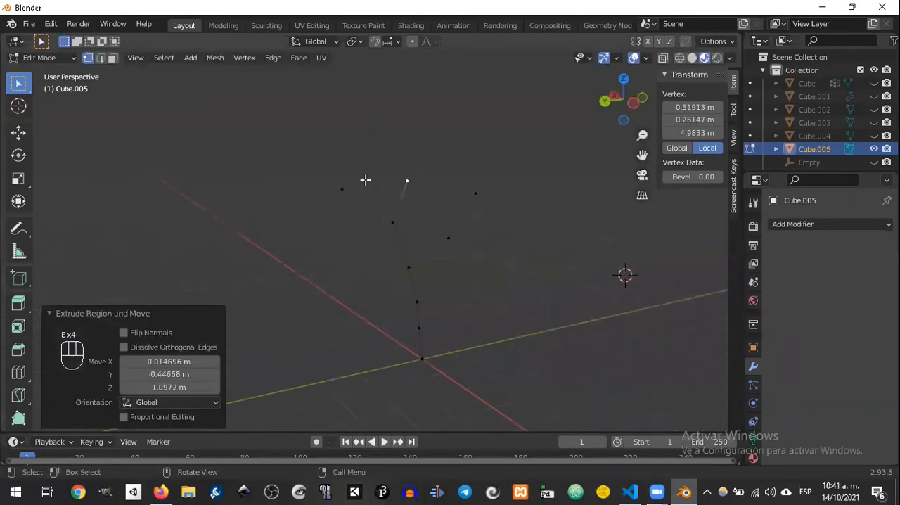
Step: Move the outer branch's end vertex outward by about 0.24 m in X, 0.20 m in Y and 0.61 m in Z
click(348, 184)
click(355, 184)
key(g)
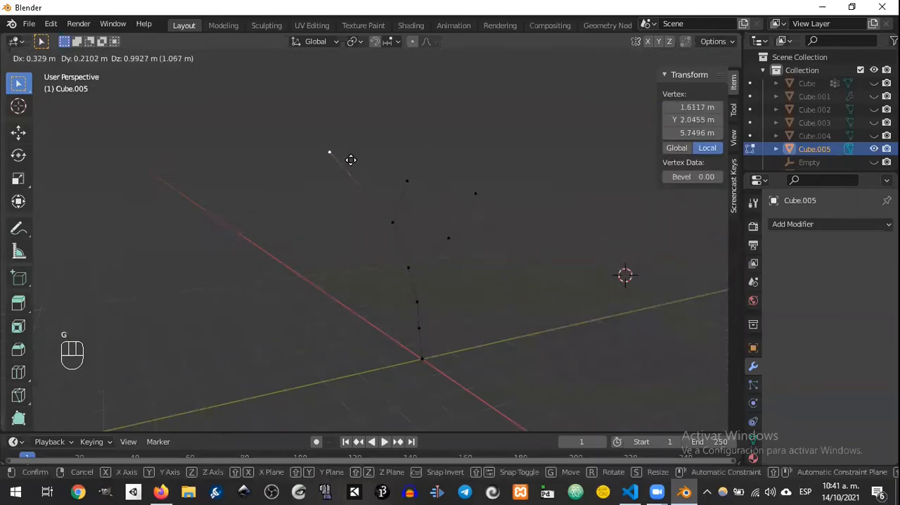
click(353, 174)
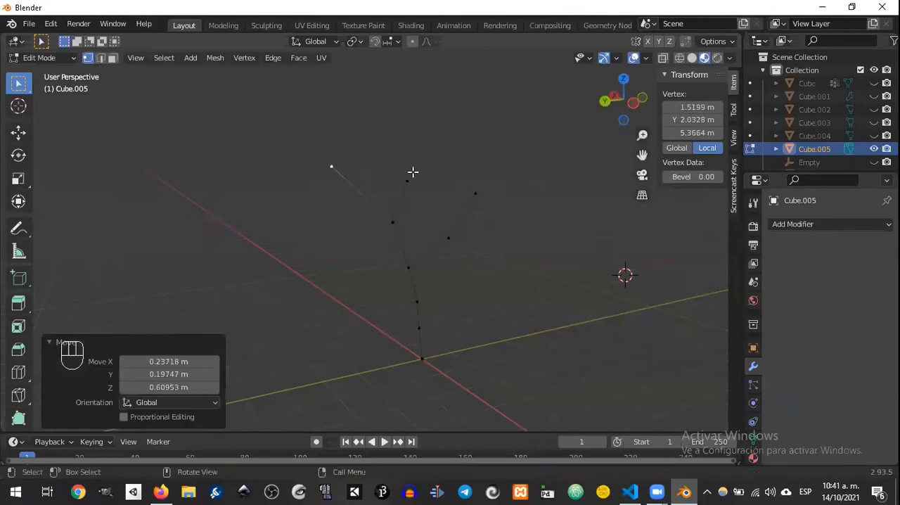
Step: Extrude new twigs from the middle branch's end vertex
key(e)
click(422, 125)
middle_drag(422, 125, 419, 161)
key(e)
click(451, 153)
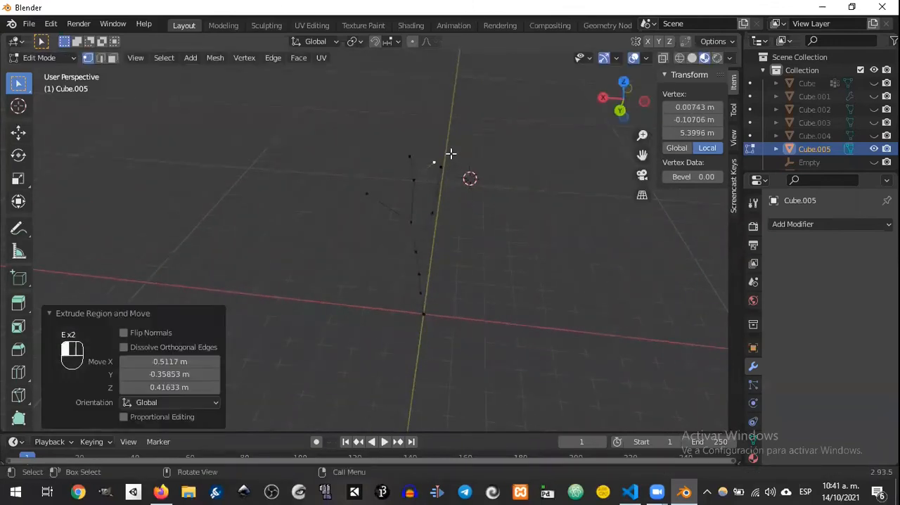
key(e)
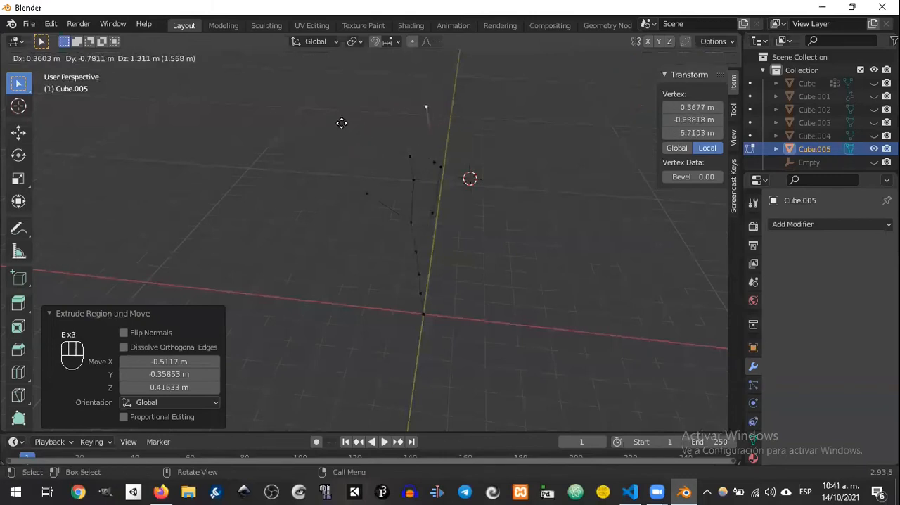
click(385, 142)
key(x)
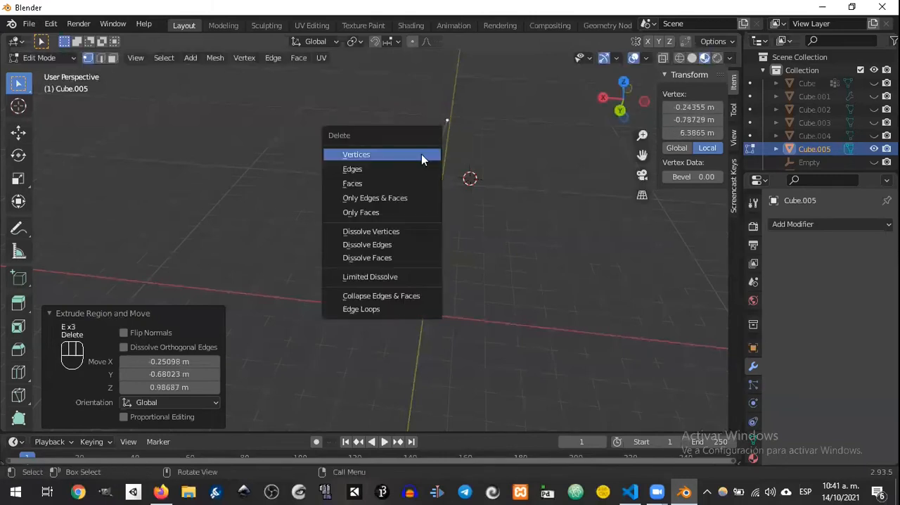
click(376, 153)
Step: Extrude a segment from the outer branch's end and add two more twigs in different directions
click(369, 197)
key(e)
click(322, 157)
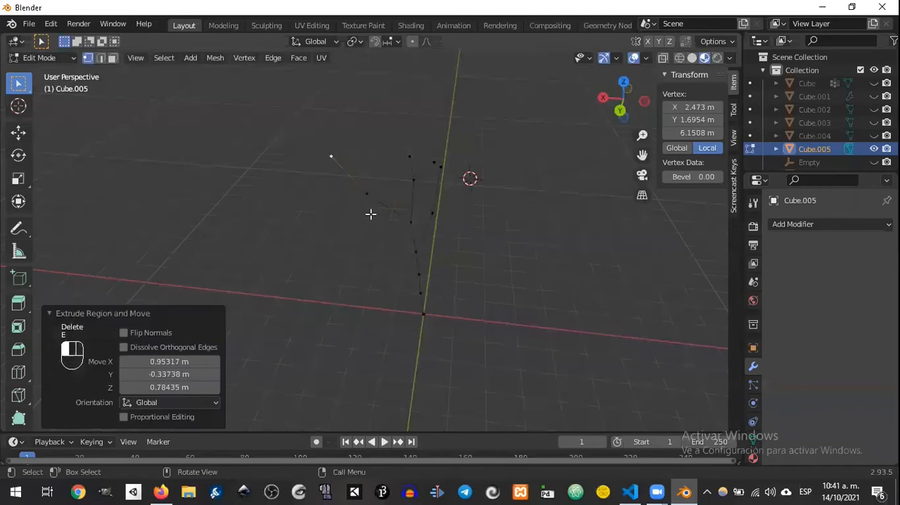
middle_drag(370, 213, 443, 205)
click(399, 175)
click(399, 182)
key(e)
click(470, 159)
middle_drag(469, 159, 358, 165)
key(e)
click(309, 129)
Step: Extend a side branch with two upward segments and fork a third twig off it
click(375, 146)
key(e)
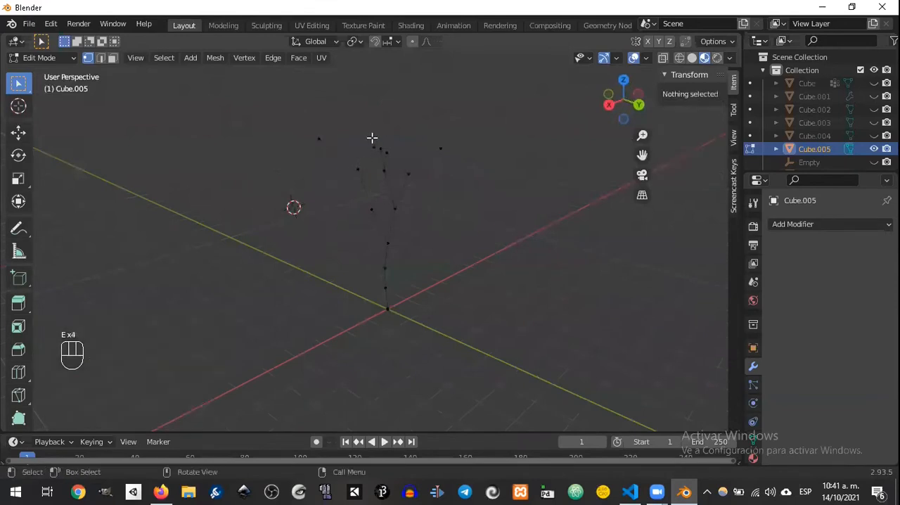
click(362, 168)
key(e)
click(379, 123)
key(e)
click(370, 88)
click(385, 119)
key(e)
click(426, 95)
Step: Extrude two more segments to lengthen the upper branches, orienting them on different sides of the tree
middle_drag(399, 122, 363, 154)
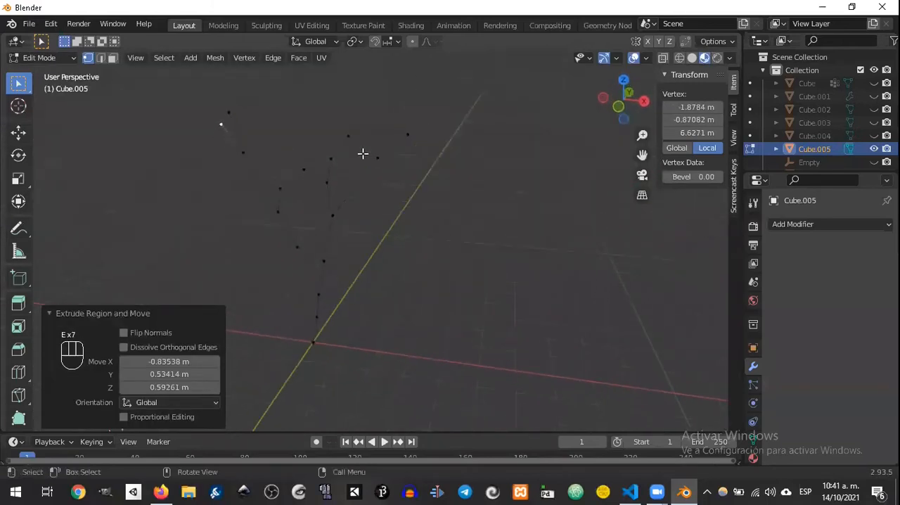
key(e)
click(316, 113)
middle_drag(315, 112, 384, 114)
key(e)
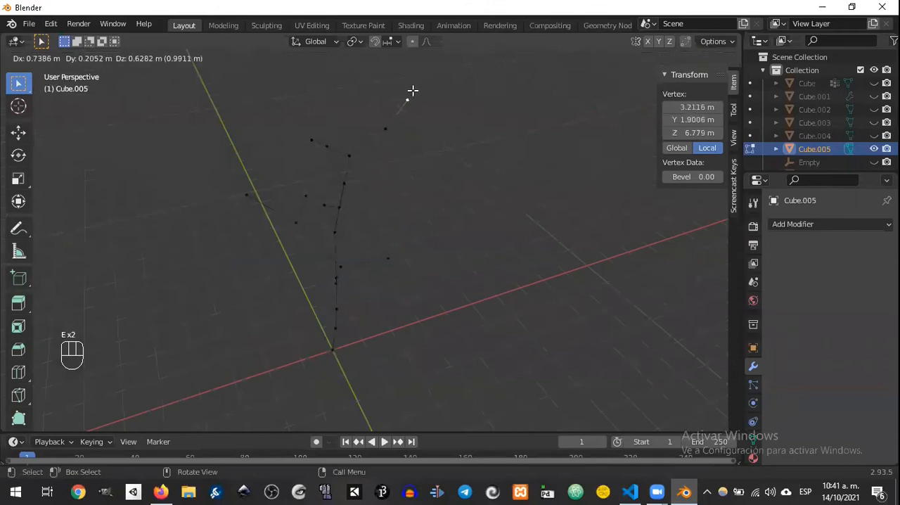
click(407, 100)
Step: Extrude three further twigs from the upper branch vertices to complete the tree skeleton
click(309, 140)
key(e)
click(269, 109)
click(317, 135)
key(e)
click(326, 92)
key(e)
click(207, 167)
click(297, 190)
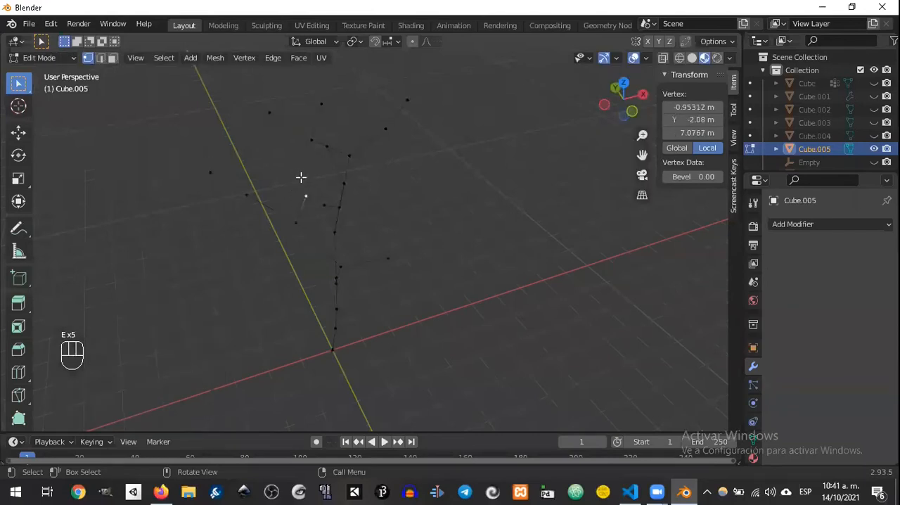
middle_drag(285, 211, 435, 199)
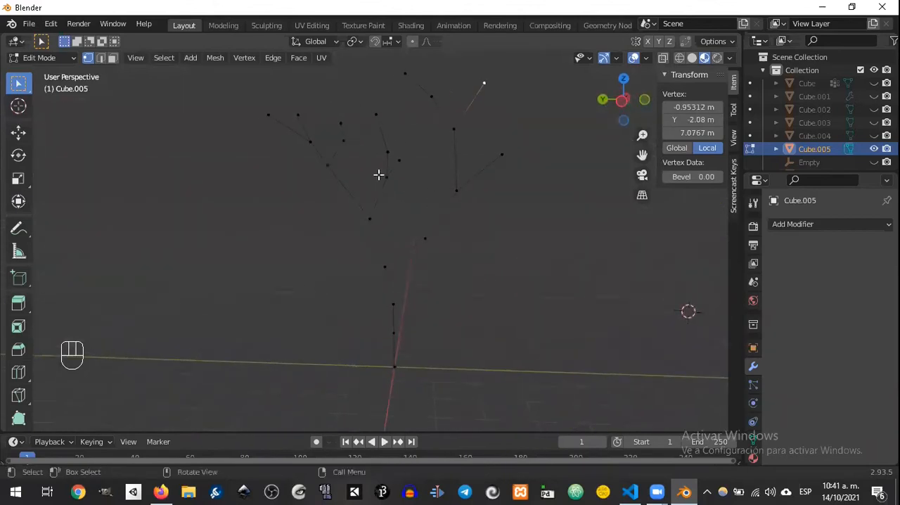
Step: Return to Object Mode and add a Skin modifier to the tree skeleton
key(Tab)
middle_drag(362, 79, 428, 173)
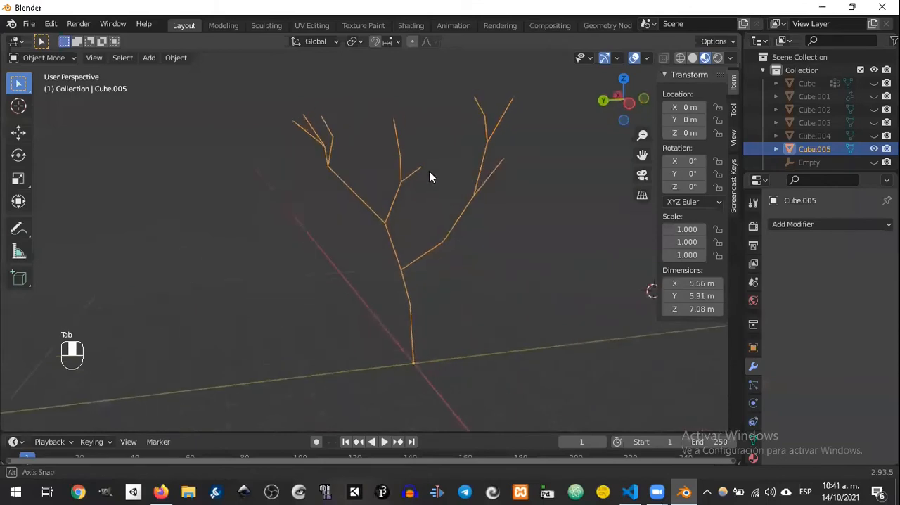
click(805, 225)
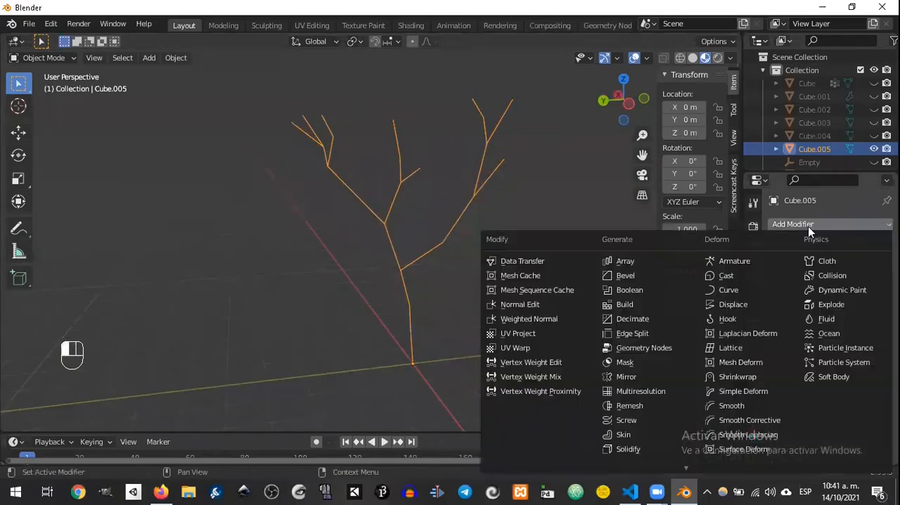
click(791, 218)
click(799, 224)
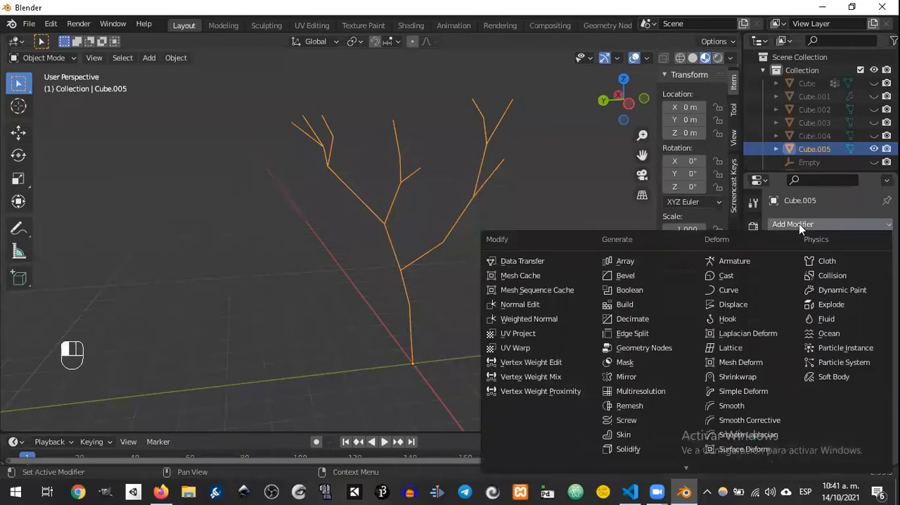
scroll(631, 428, down, 1)
click(624, 422)
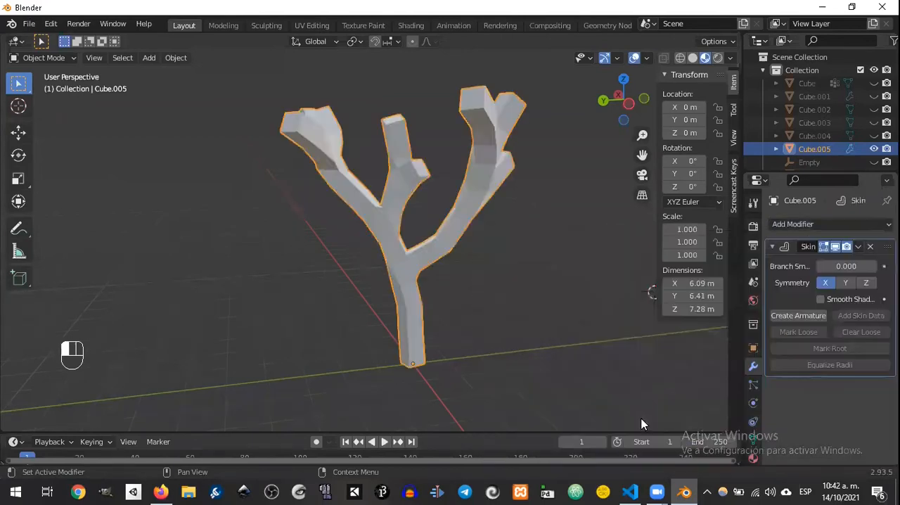
Step: Enter Edit Mode on the tree and scale the skin radius at the trunk's base vertex by about 2.85
middle_drag(569, 267, 535, 292)
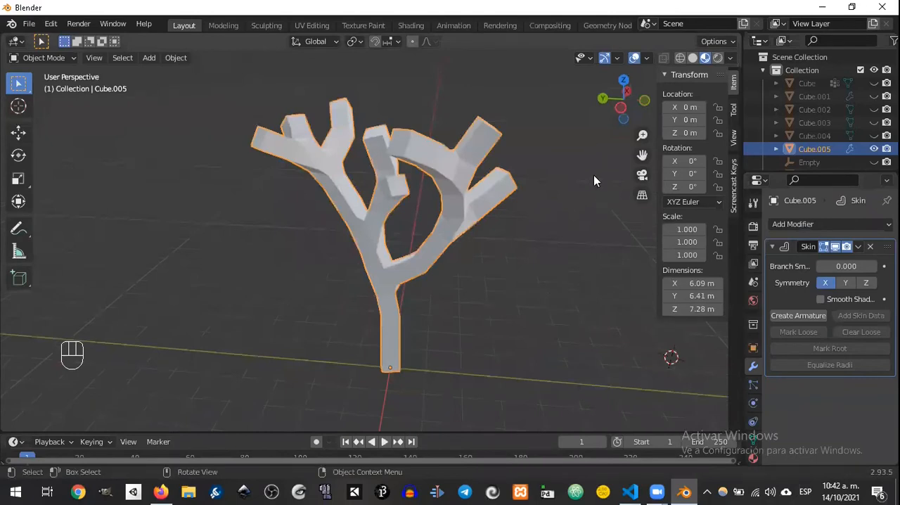
middle_drag(509, 141, 420, 196)
key(Tab)
middle_drag(453, 144, 528, 202)
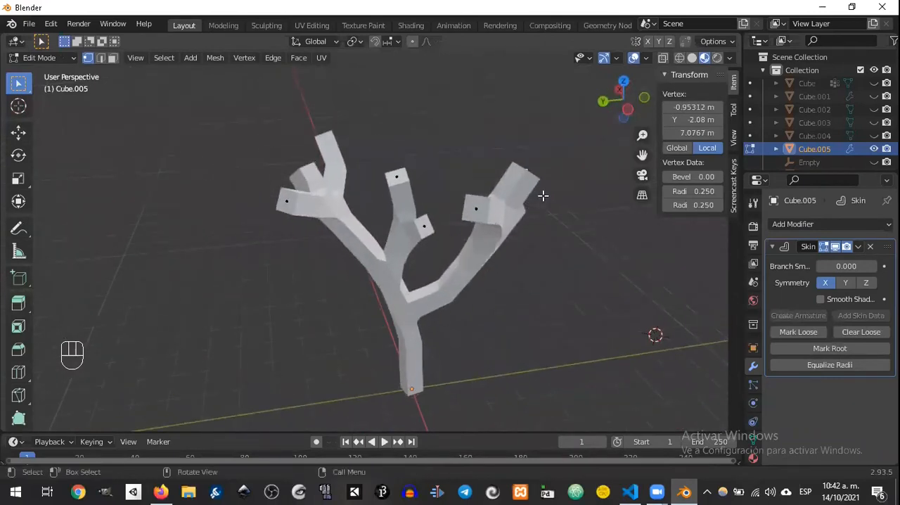
middle_drag(523, 194, 440, 241)
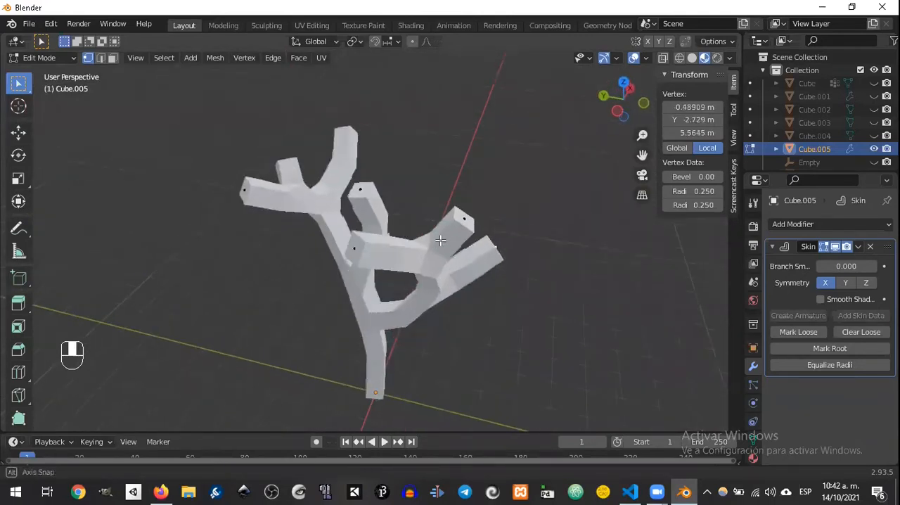
middle_drag(489, 209, 407, 191)
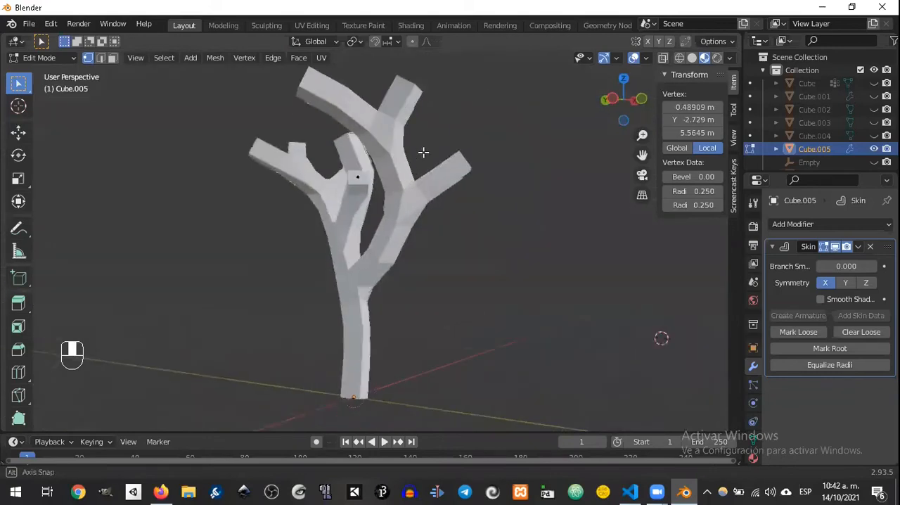
middle_drag(424, 152, 373, 341)
click(376, 365)
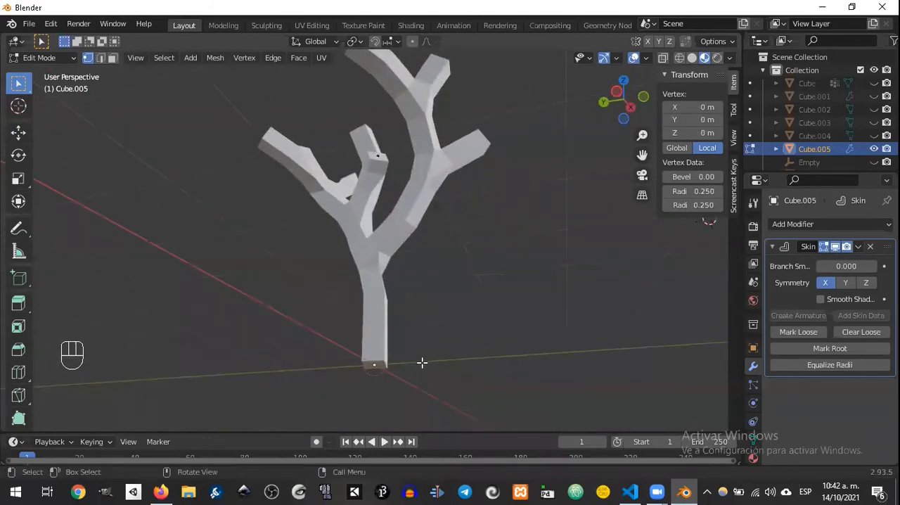
key(ctrl+a)
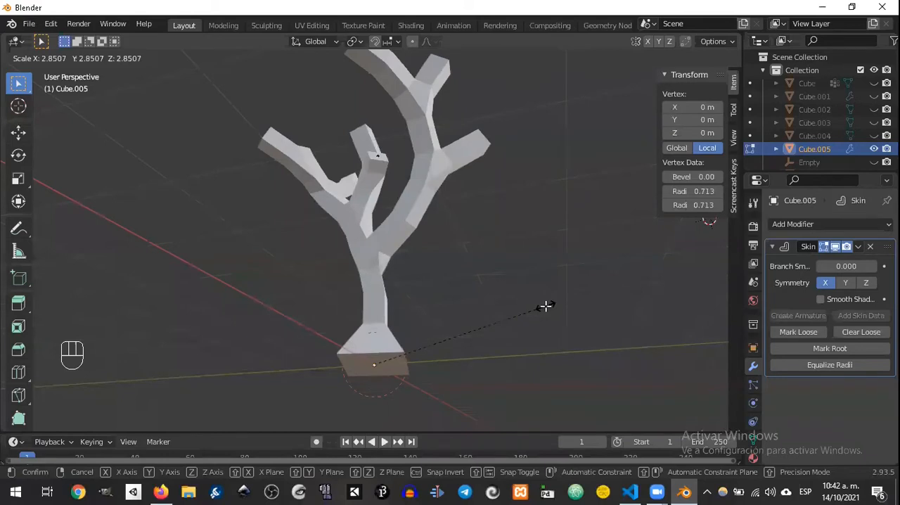
click(465, 279)
middle_drag(464, 280, 524, 288)
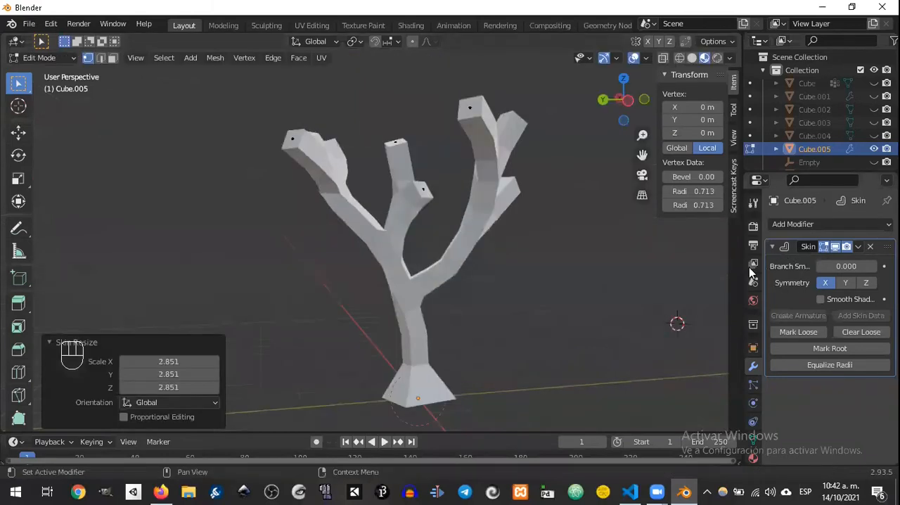
middle_drag(471, 340, 404, 297)
middle_drag(341, 332, 353, 325)
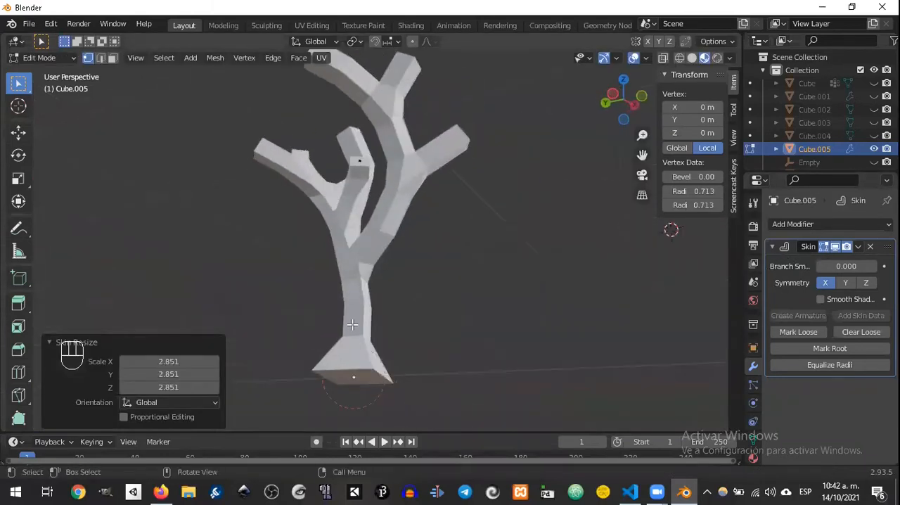
click(357, 273)
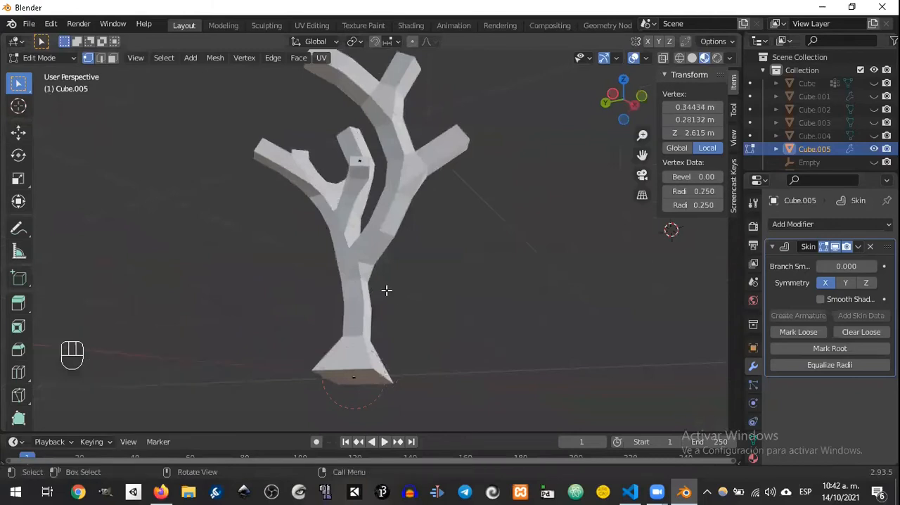
key(a)
middle_drag(412, 317, 396, 381)
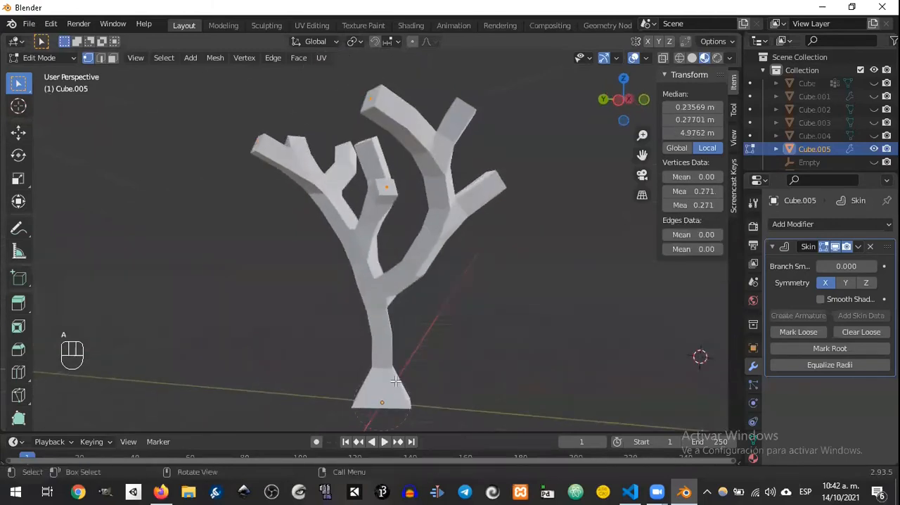
Step: Select the end vertex at the tip of the middle branch and try shrinking its skin radius to about 0.15
click(389, 189)
mouse_move(438, 203)
middle_down()
mouse_move(475, 235)
mouse_move(440, 214)
middle_up()
click(406, 175)
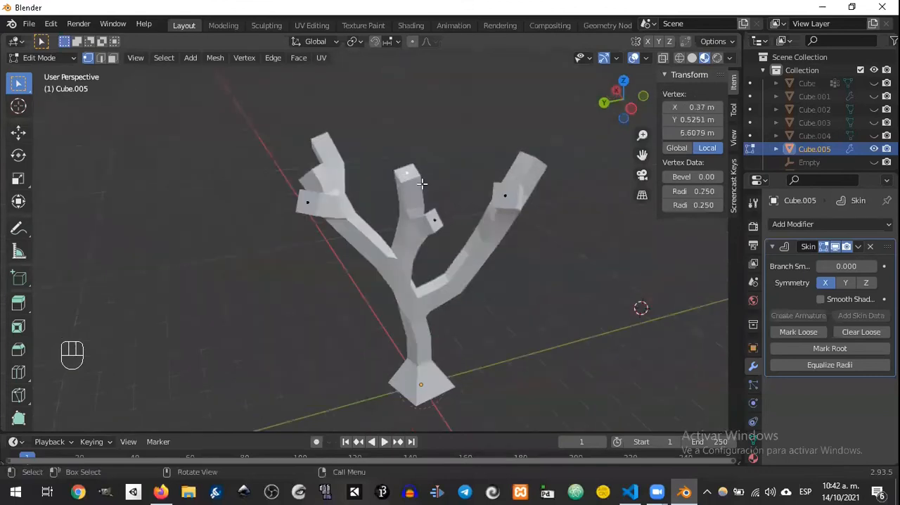
middle_drag(386, 183, 450, 182)
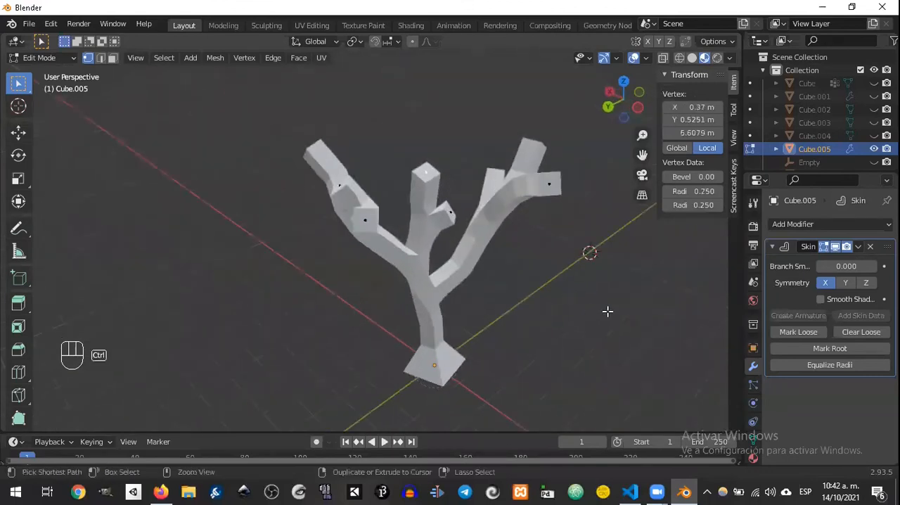
key(ctrl+a)
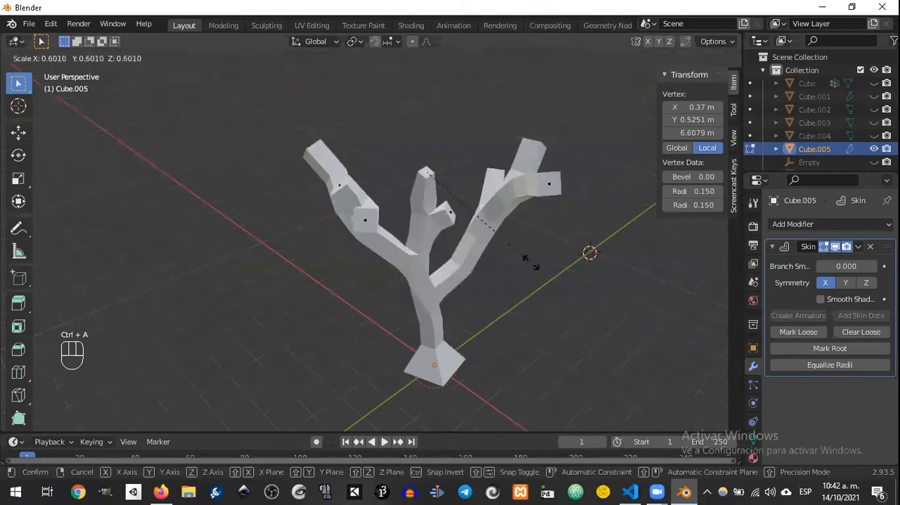
right_click(548, 268)
Step: Bring up the Select Similar options for the selected branch-tip vertex
middle_drag(547, 268, 469, 231)
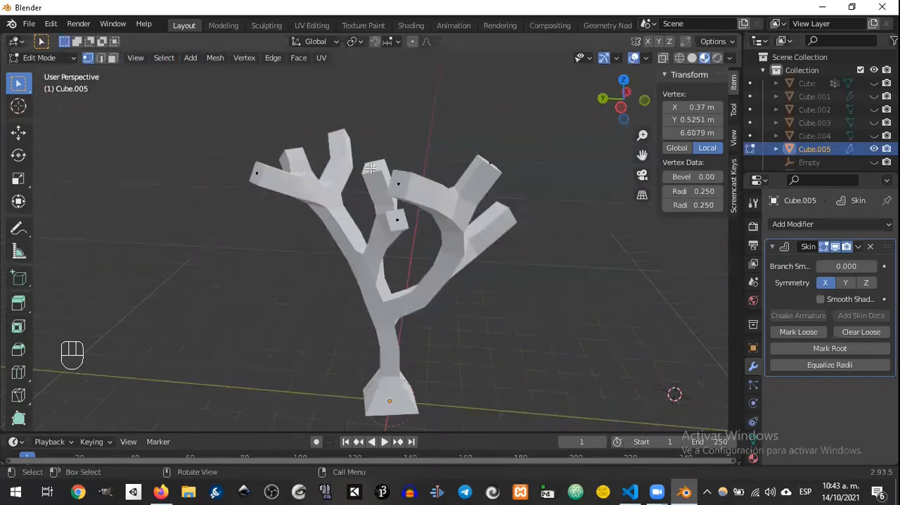
click(166, 59)
mouse_move(191, 59)
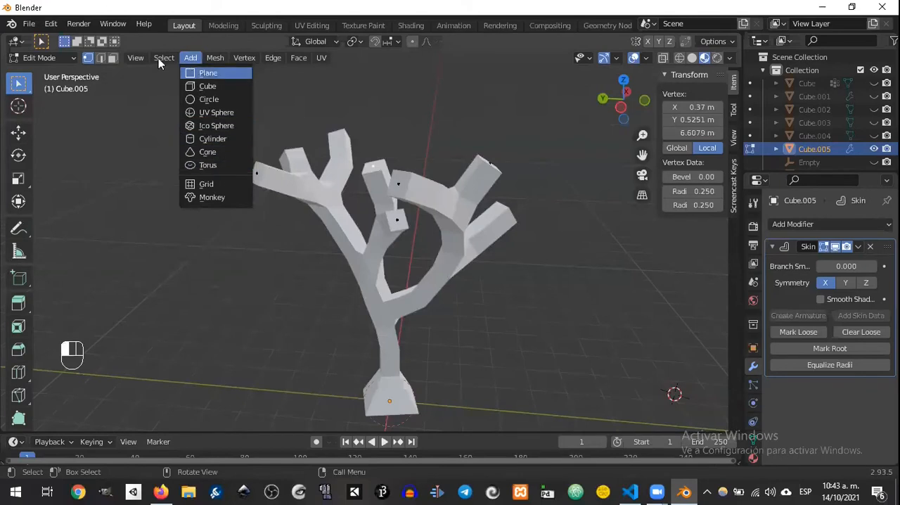
mouse_move(162, 61)
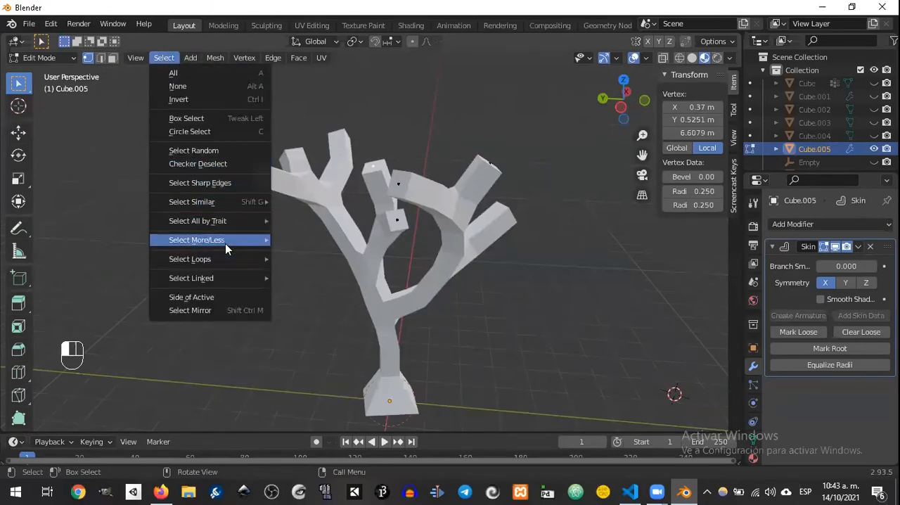
mouse_move(249, 233)
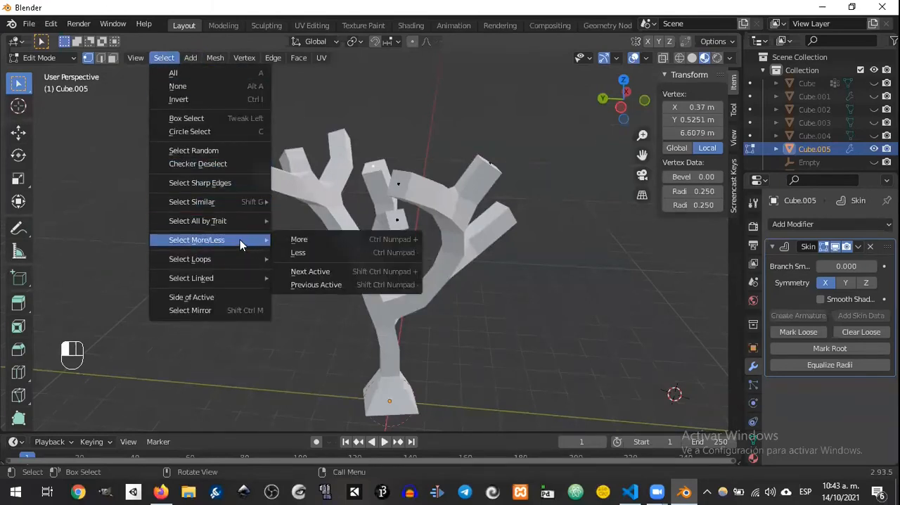
mouse_move(244, 201)
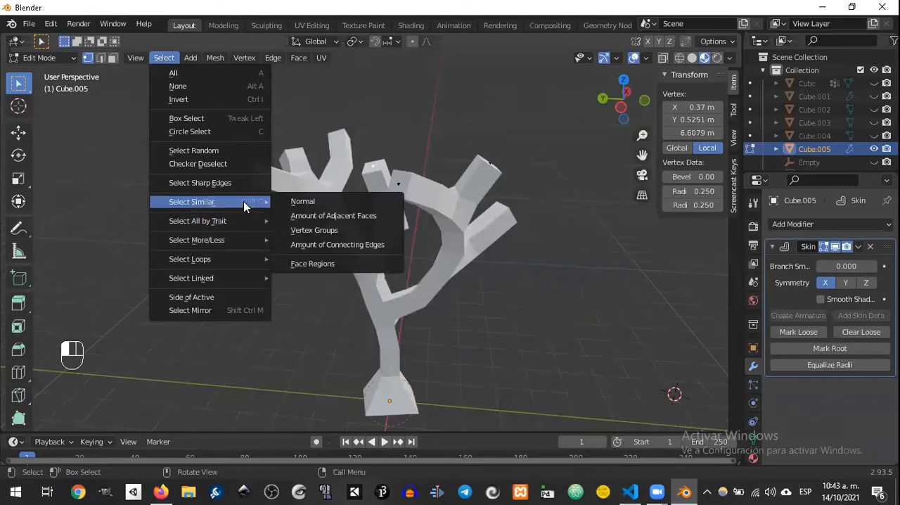
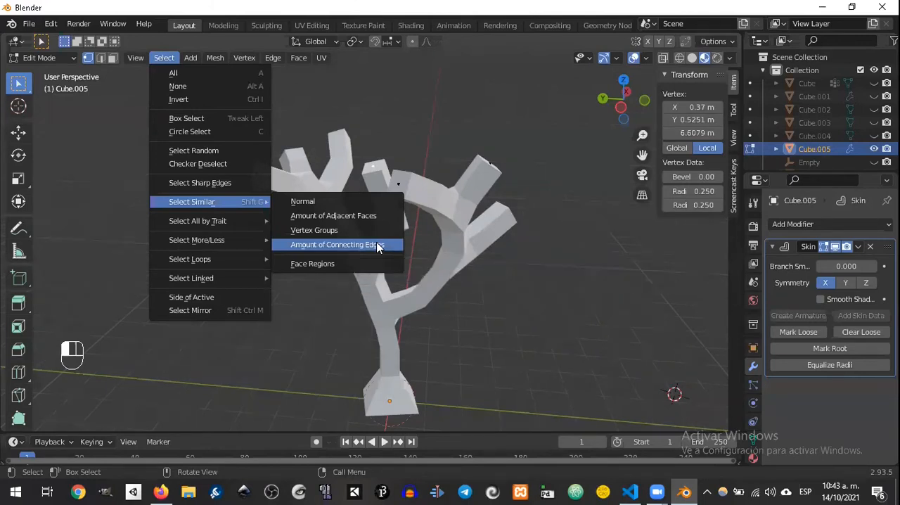
Step: Select vertices similar by Amount of Connecting Edges and try shrinking their skin radii to about 0.9
click(378, 246)
middle_drag(412, 251, 418, 148)
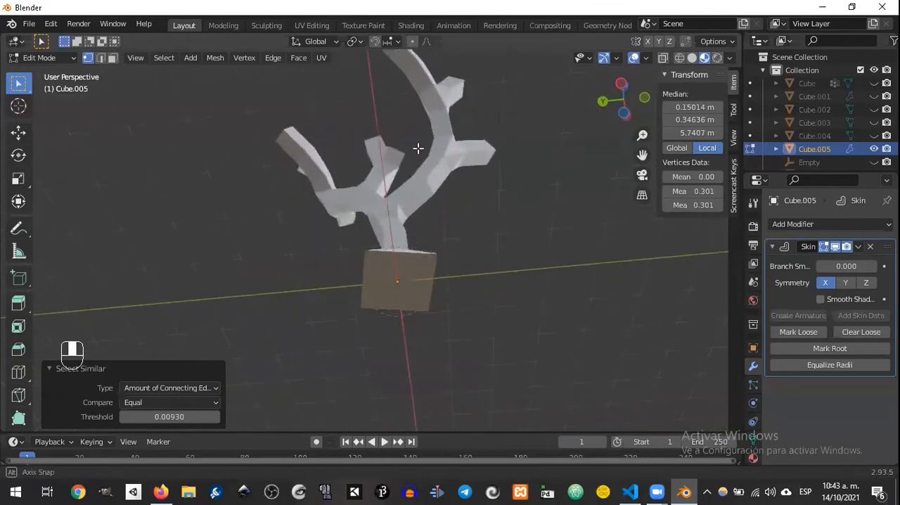
ctrl+click(398, 281)
middle_drag(397, 276, 437, 349)
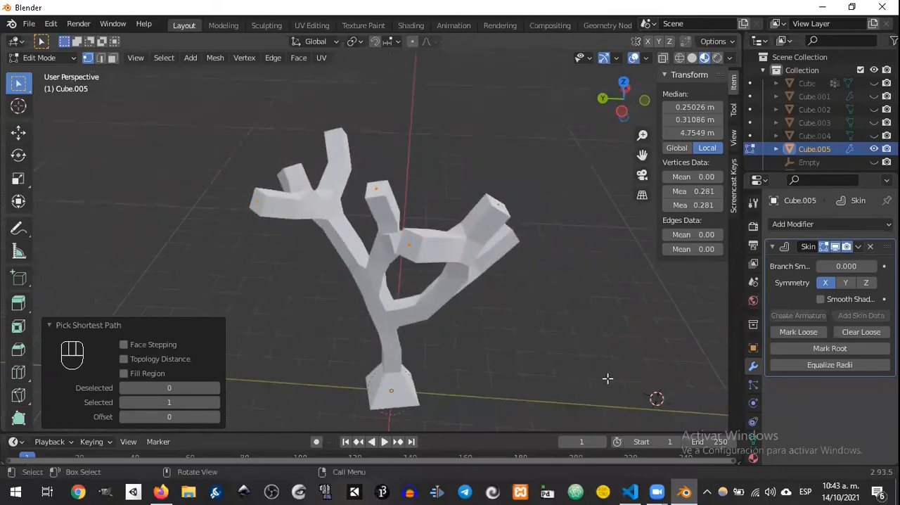
key(ctrl+a)
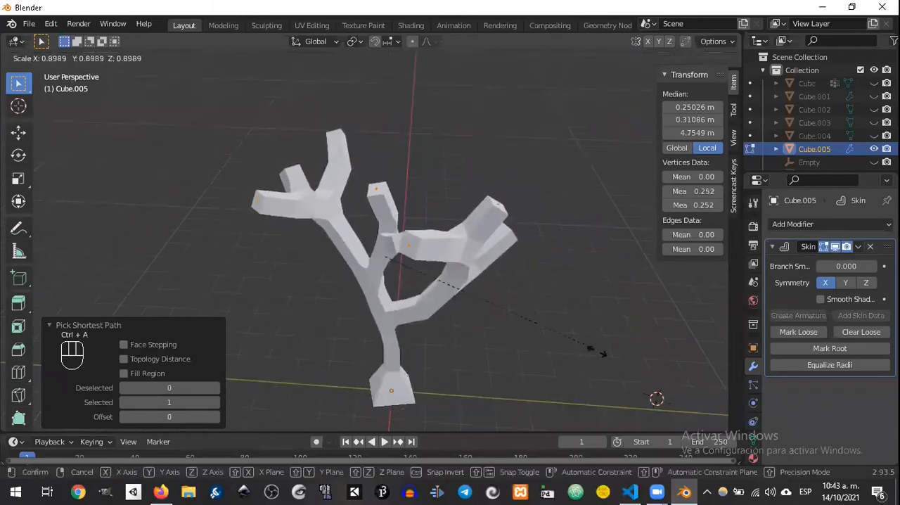
right_click(519, 319)
Step: Remove the trunk's base vertex from the selection and try shrinking the branch tips' skin radii by about 0.69
middle_drag(463, 304, 450, 204)
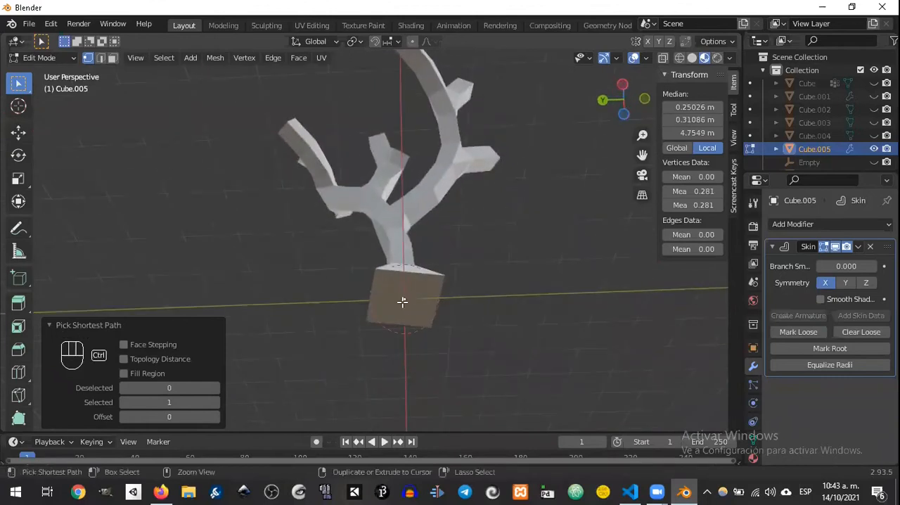
middle_drag(617, 308, 564, 388)
key(ctrl+a)
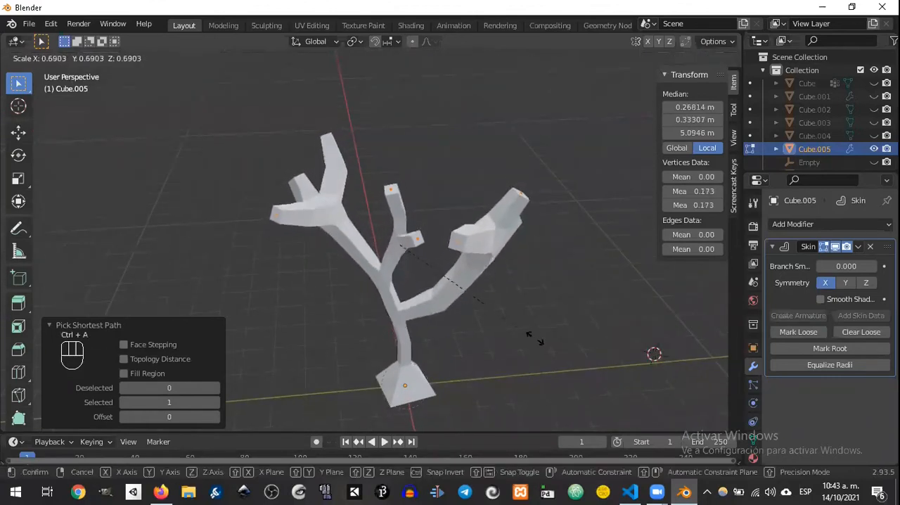
click(498, 285)
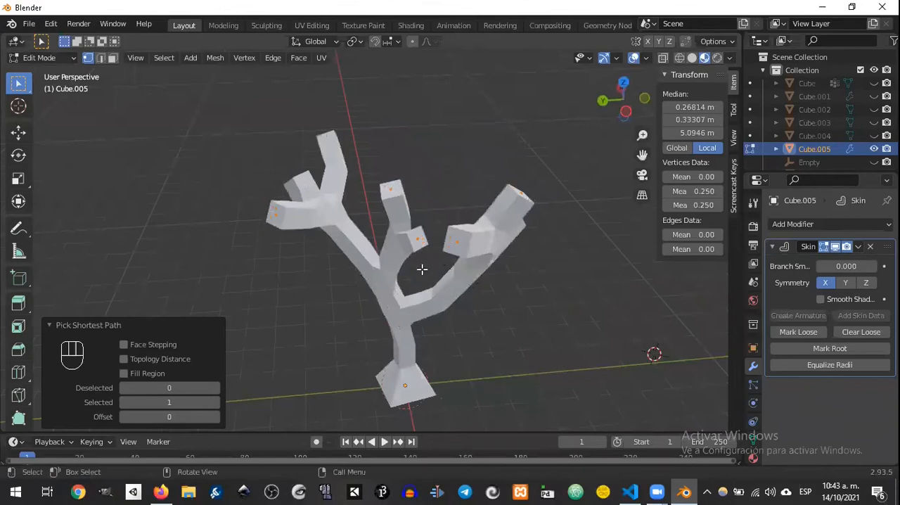
Step: Select the small middle branch's tip vertex and extend the selection to similar vertices by Amount of Connecting Edges
click(419, 239)
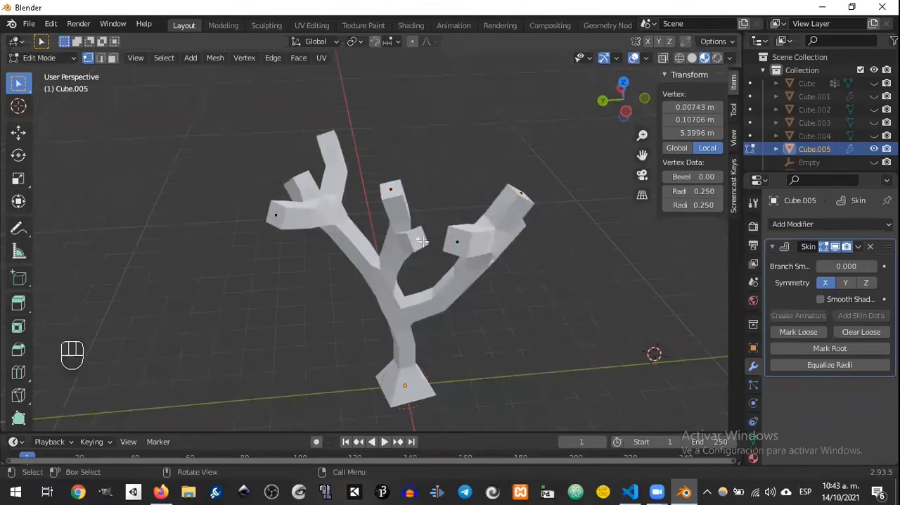
click(158, 59)
mouse_move(234, 203)
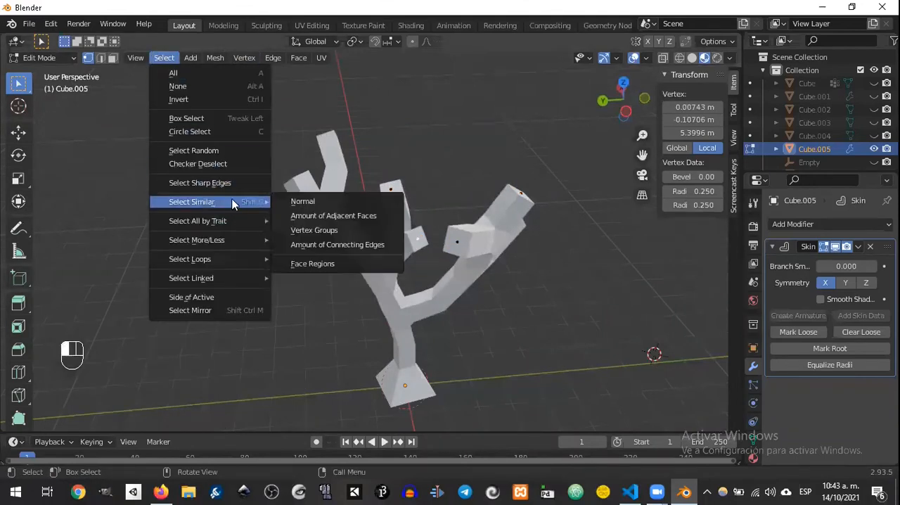
key(g)
right_click(438, 206)
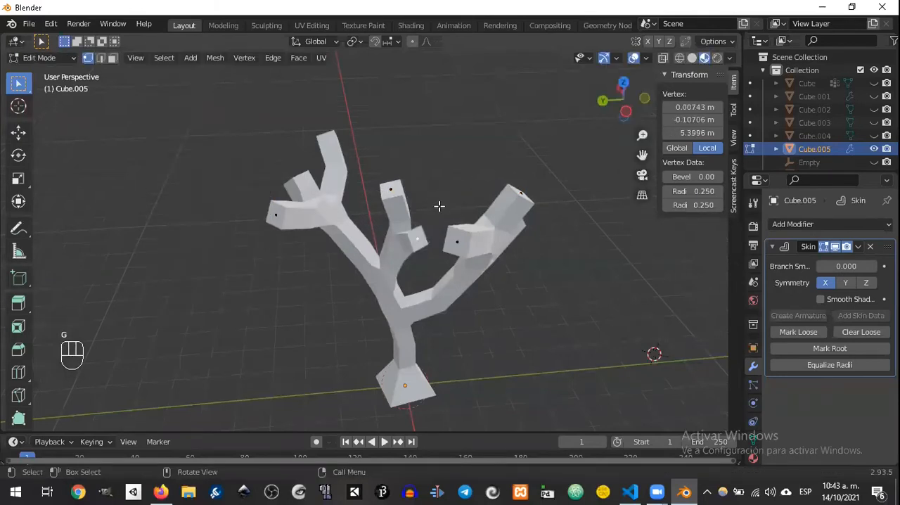
click(161, 59)
mouse_move(218, 201)
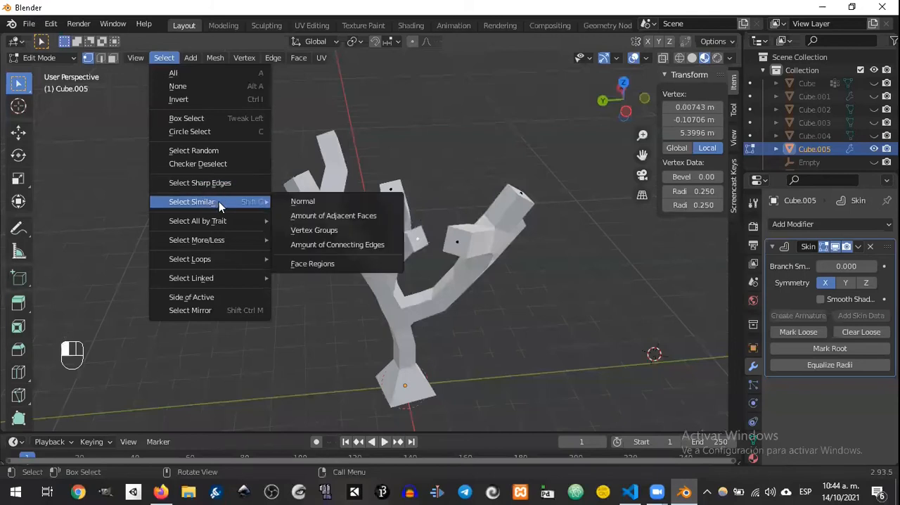
click(366, 245)
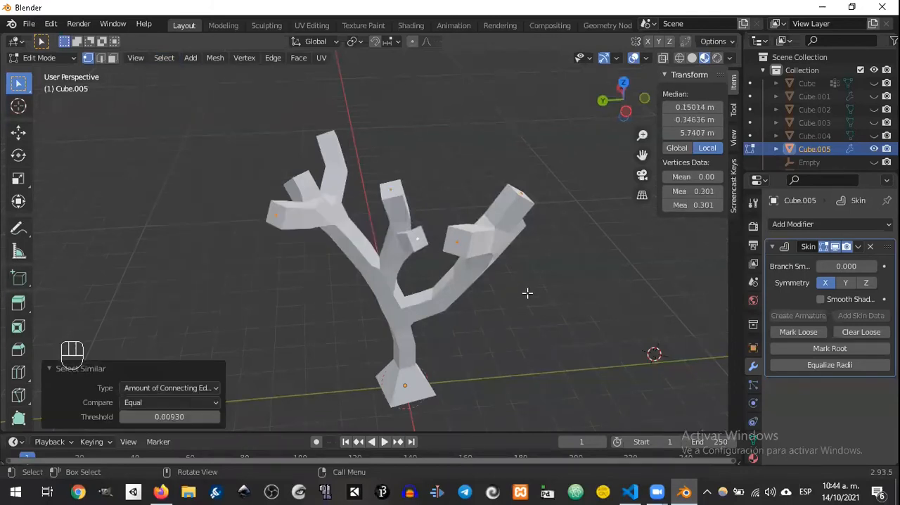
Step: Try scaling the branch-tip vertices with the trunk's base vertex deselected, and undo the scaling and the deselection
key(s)
right_click(498, 296)
middle_drag(475, 294, 466, 184)
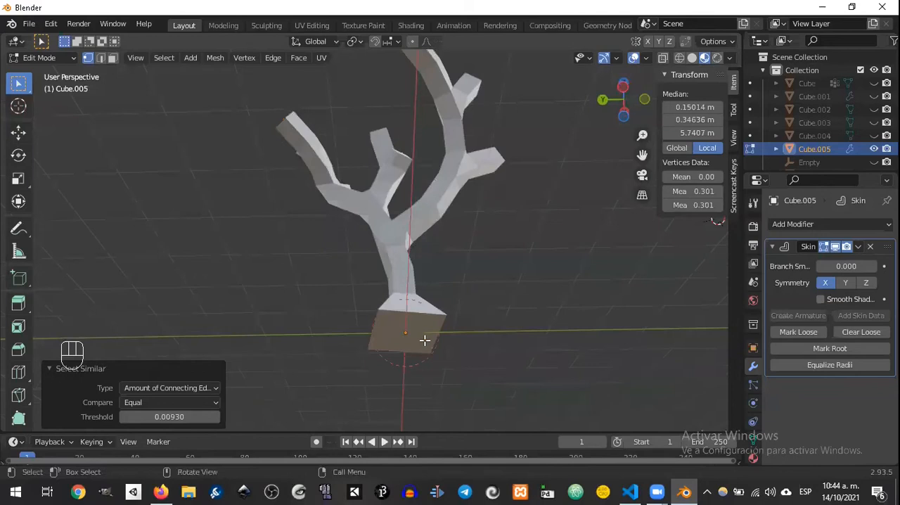
ctrl+click(403, 333)
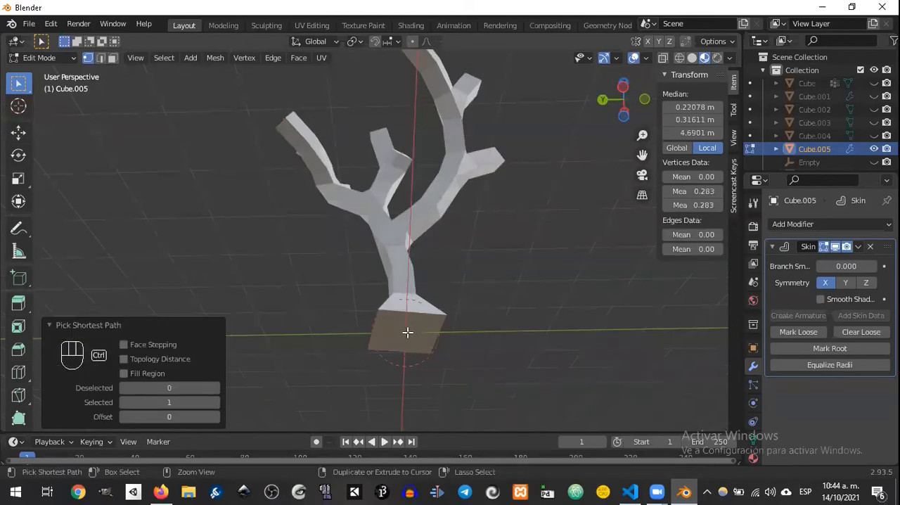
middle_drag(488, 364, 488, 318)
key(s)
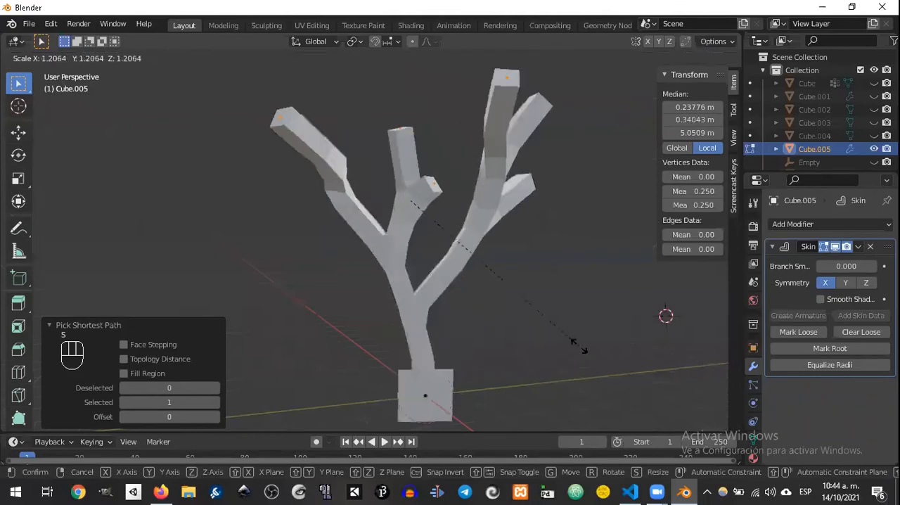
click(524, 250)
middle_drag(464, 253, 577, 366)
key(ctrl+z)
key(ctrl+z)
key(s)
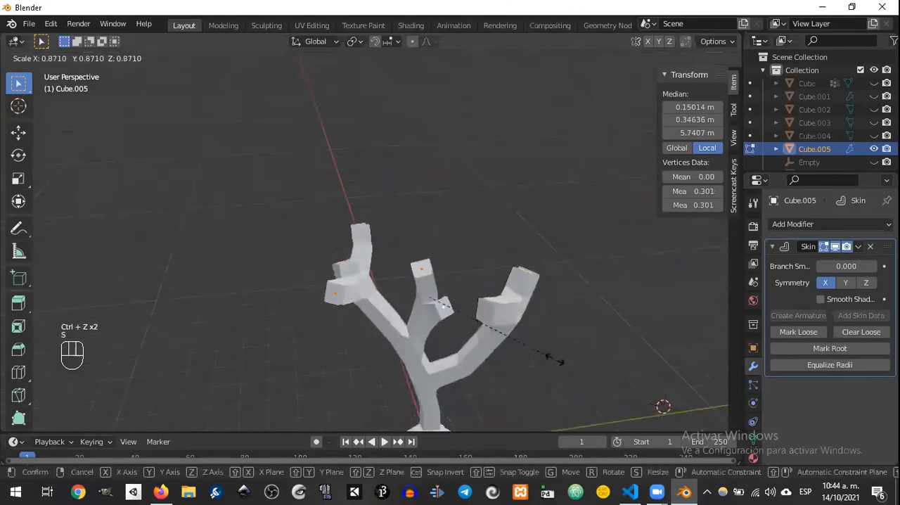
right_click(521, 327)
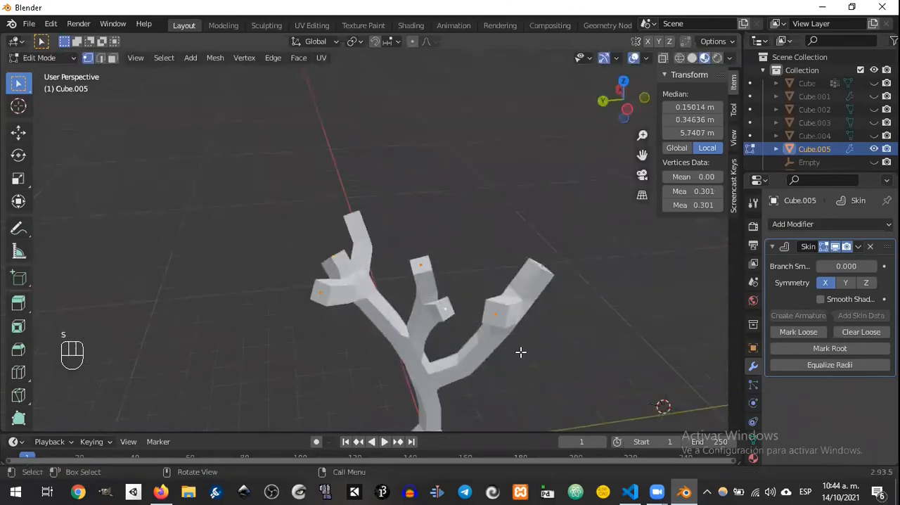
middle_drag(532, 328, 472, 280)
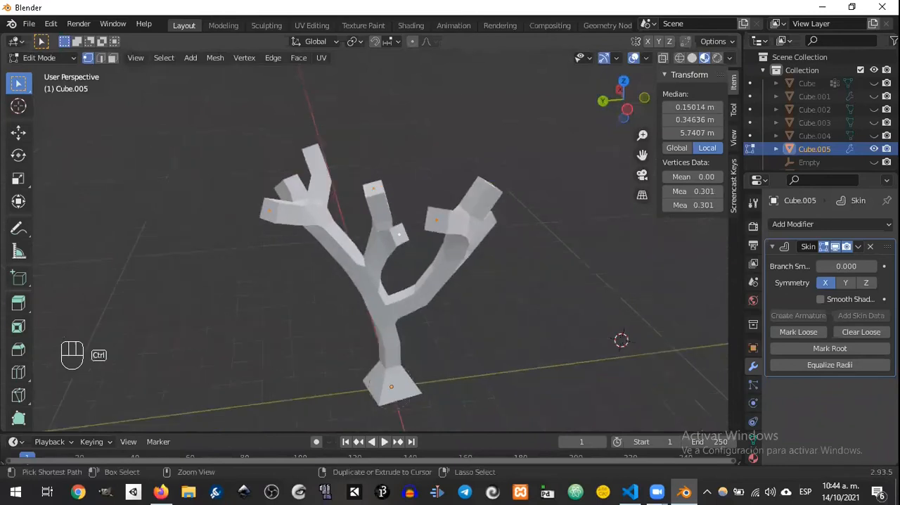
key(ctrl+a)
right_click(432, 75)
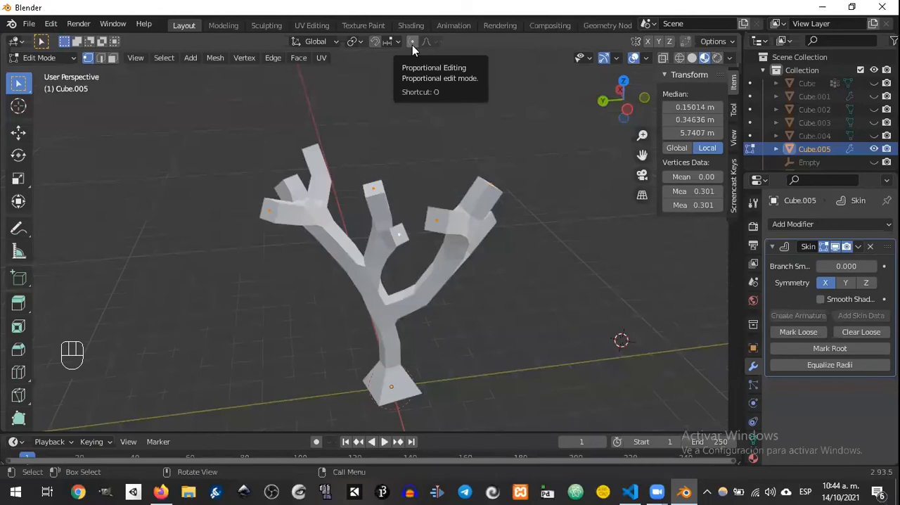
Step: Enable Proportional Editing and scale the skin radii of the selected end vertices by 0.48 with a proportional size of about 4.18
click(412, 42)
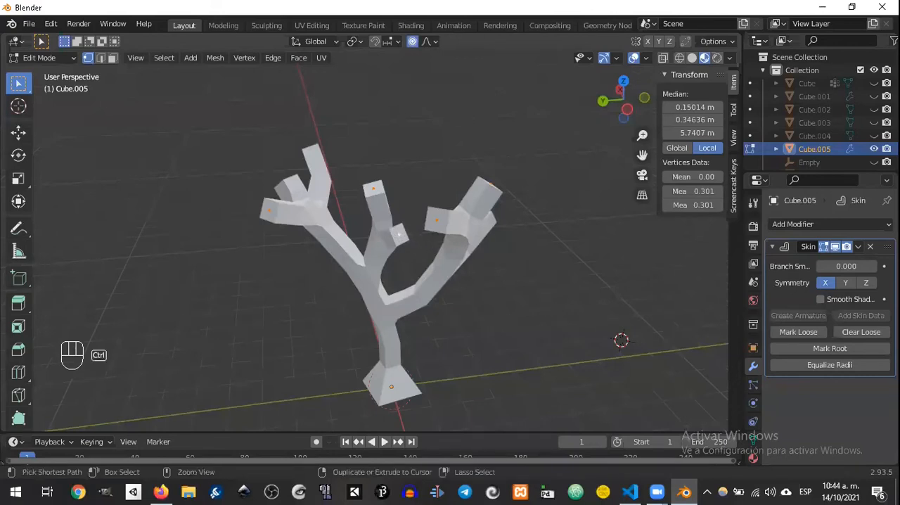
key(ctrl+a)
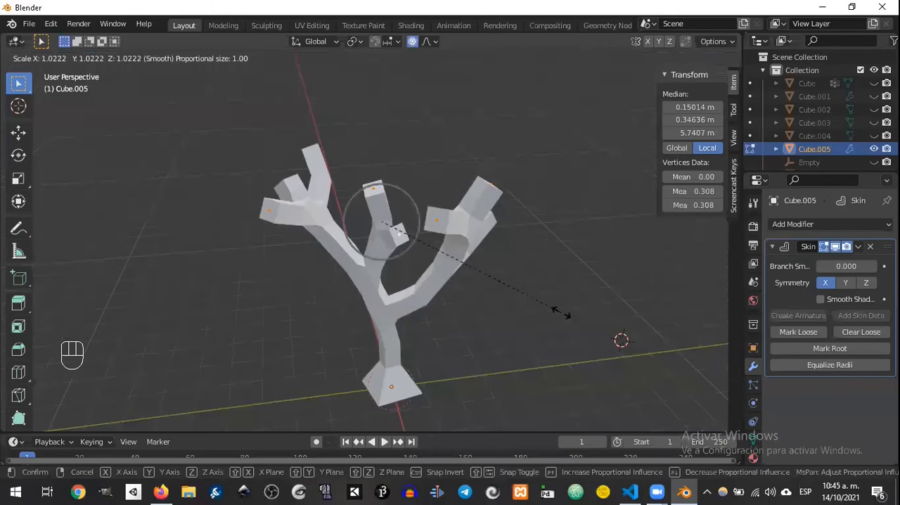
scroll(563, 313, down, 14)
scroll(570, 309, up, 2)
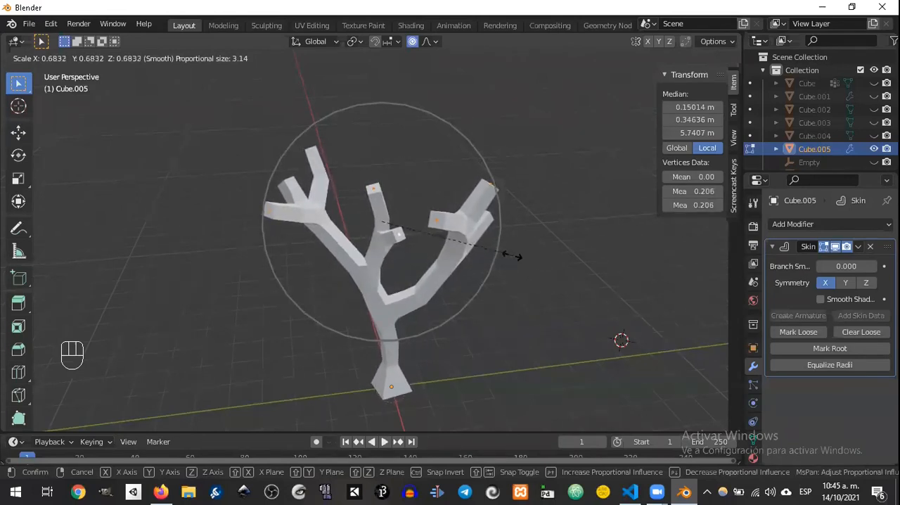
scroll(514, 256, up, 7)
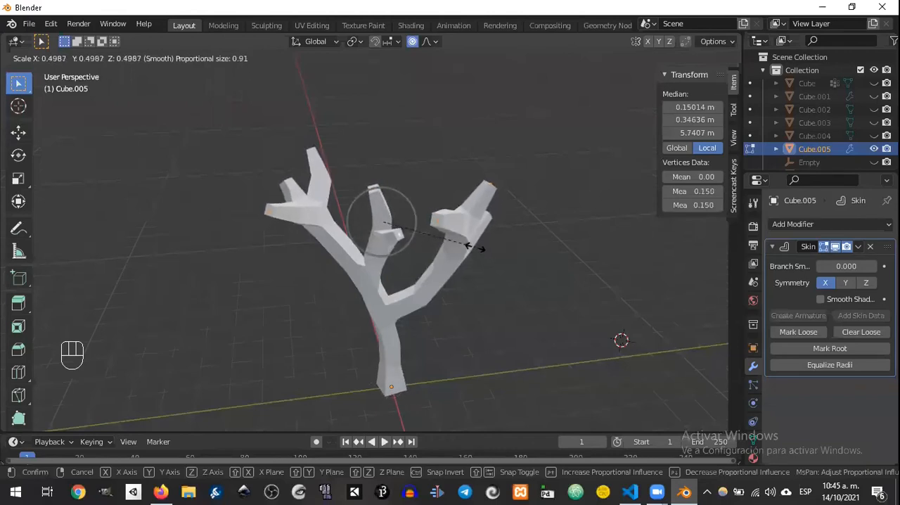
scroll(467, 242, down, 20)
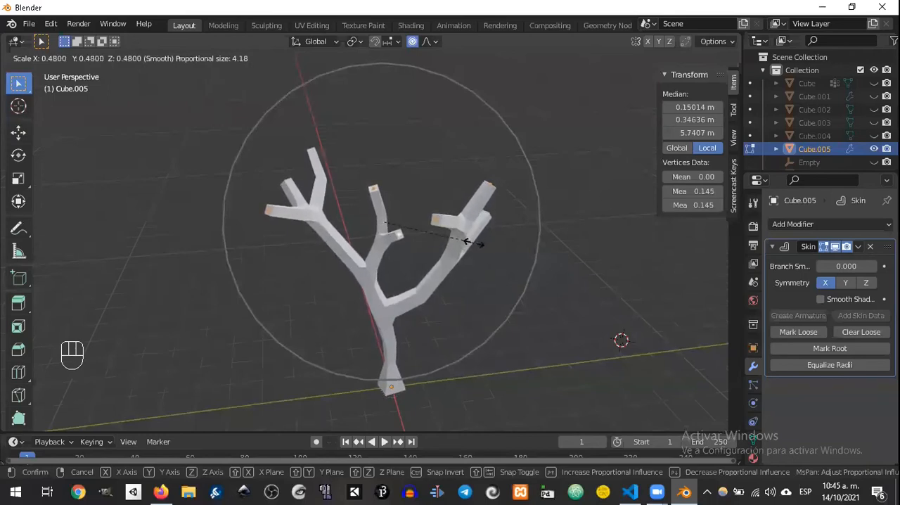
click(468, 243)
key(s)
scroll(518, 295, up, 8)
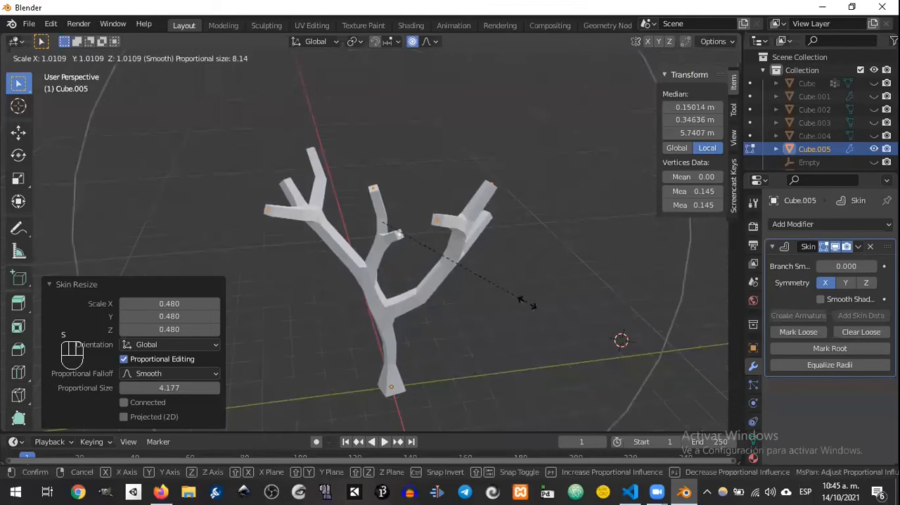
scroll(520, 301, up, 7)
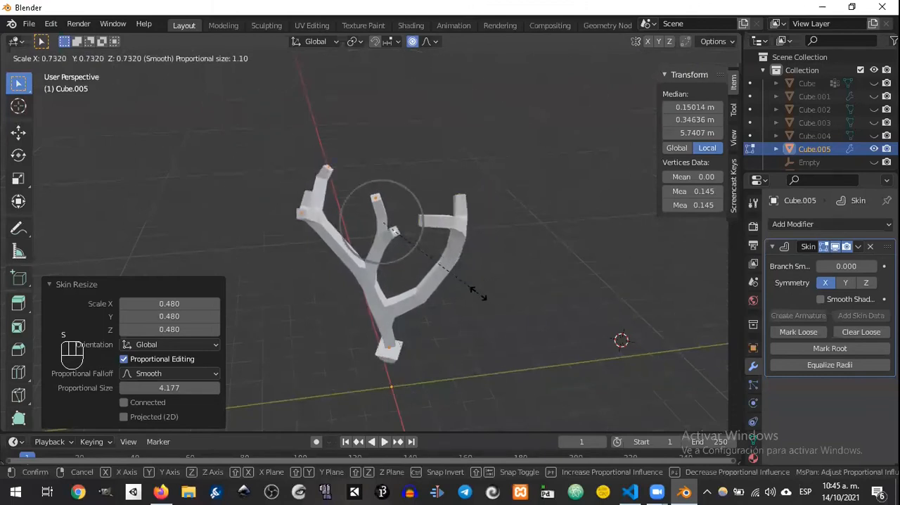
right_click(524, 305)
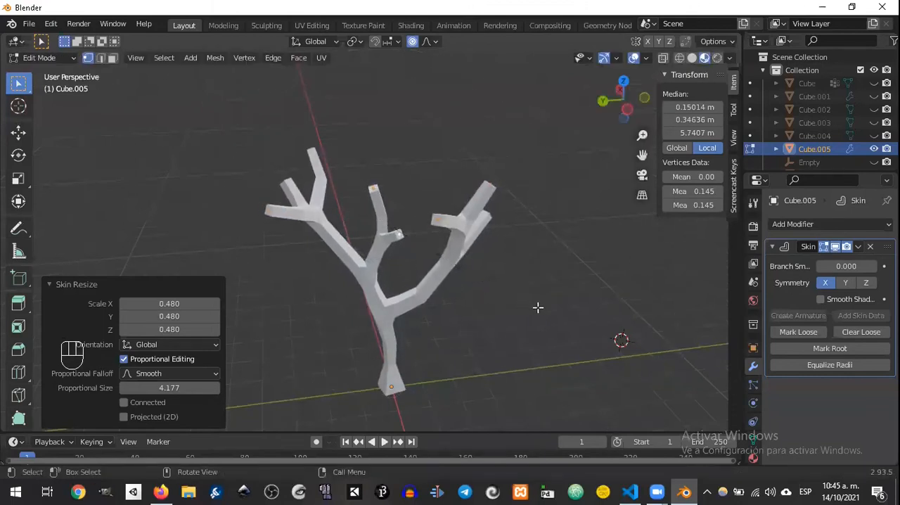
Step: Shrink the selected end vertices' skin radii further, by about 0.4, with a proportional size of about 0.83
key(ctrl+a)
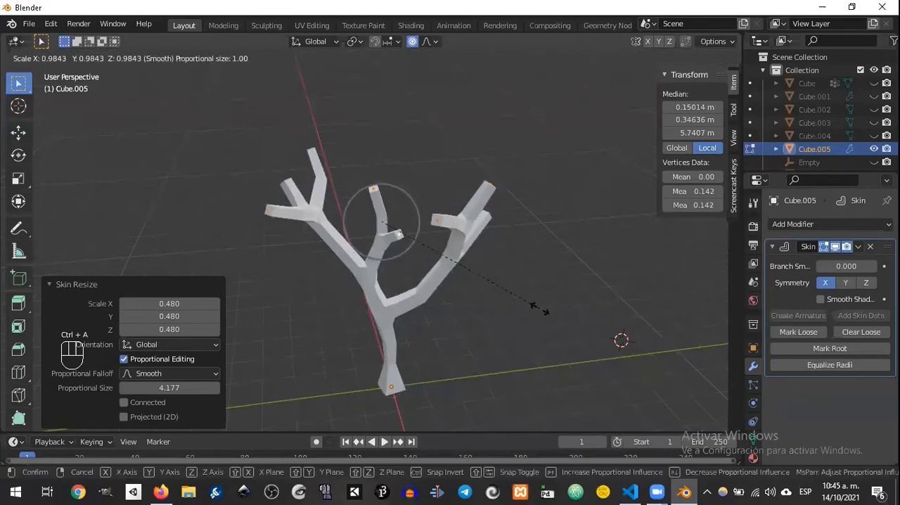
scroll(517, 299, up, 2)
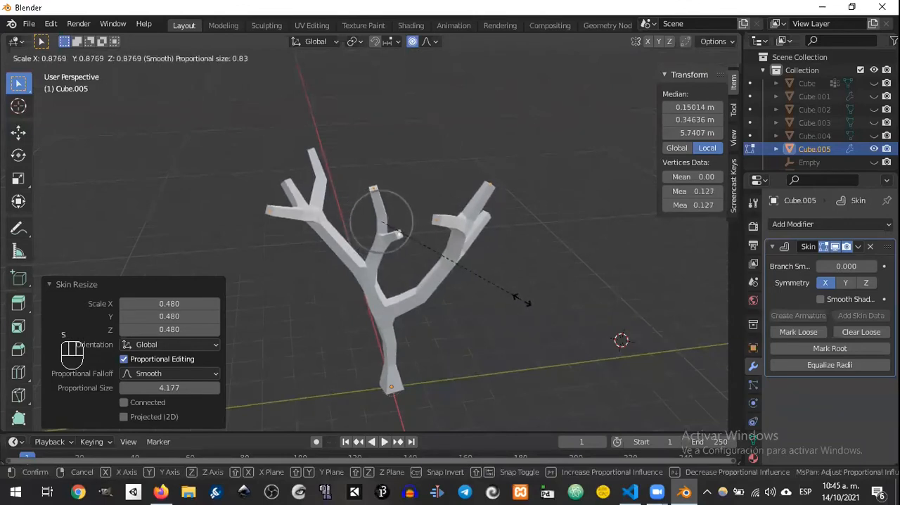
click(450, 252)
Step: Select the trunk's base vertex and scale its skin radius by about 3.39 with a proportional size of about 2.85
middle_drag(450, 252, 443, 313)
click(399, 283)
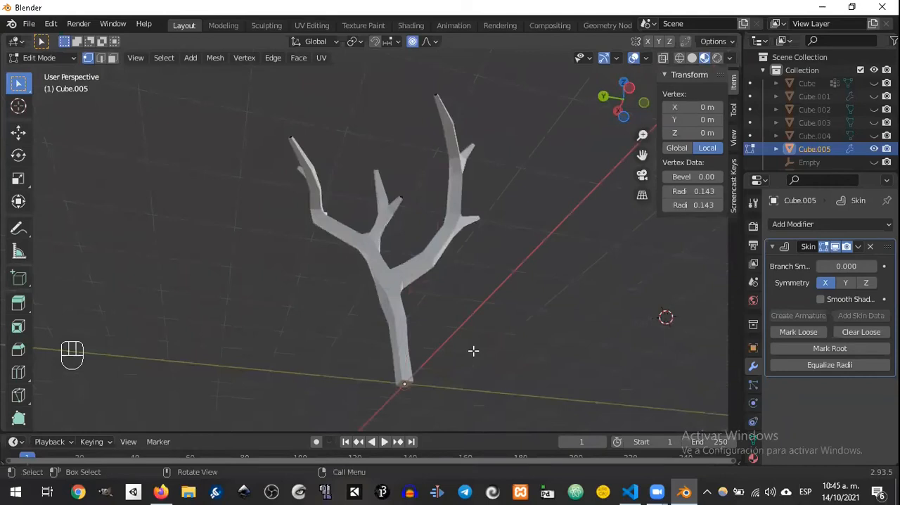
key(ctrl+a)
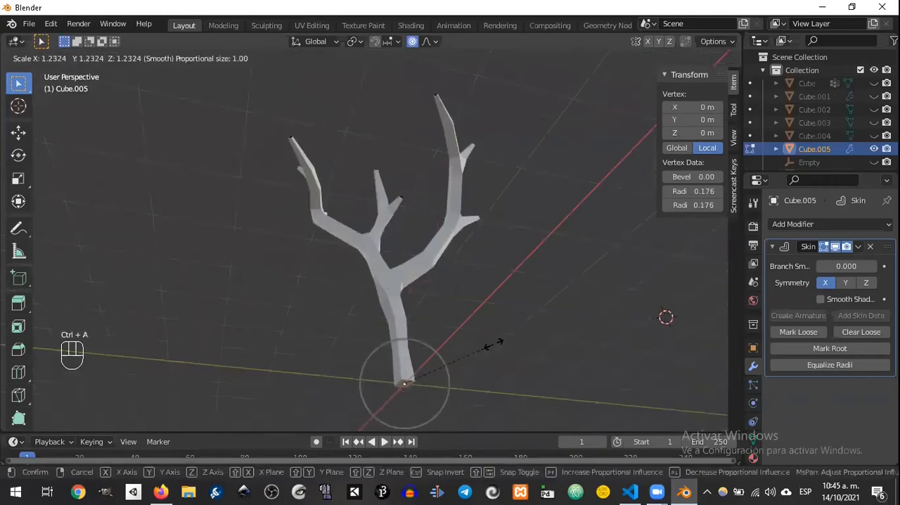
scroll(509, 343, down, 6)
scroll(520, 344, up, 2)
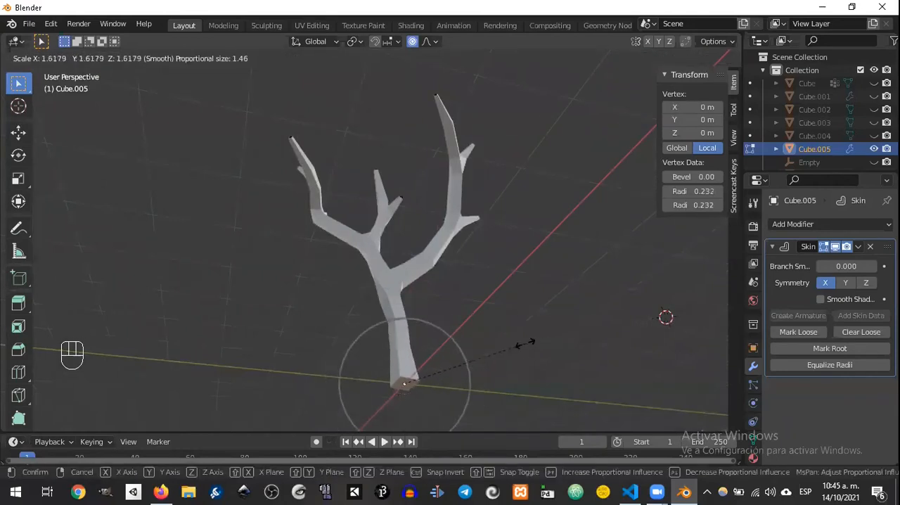
scroll(529, 342, up, 4)
scroll(533, 341, down, 6)
scroll(533, 343, down, 4)
scroll(633, 342, up, 2)
scroll(603, 341, down, 2)
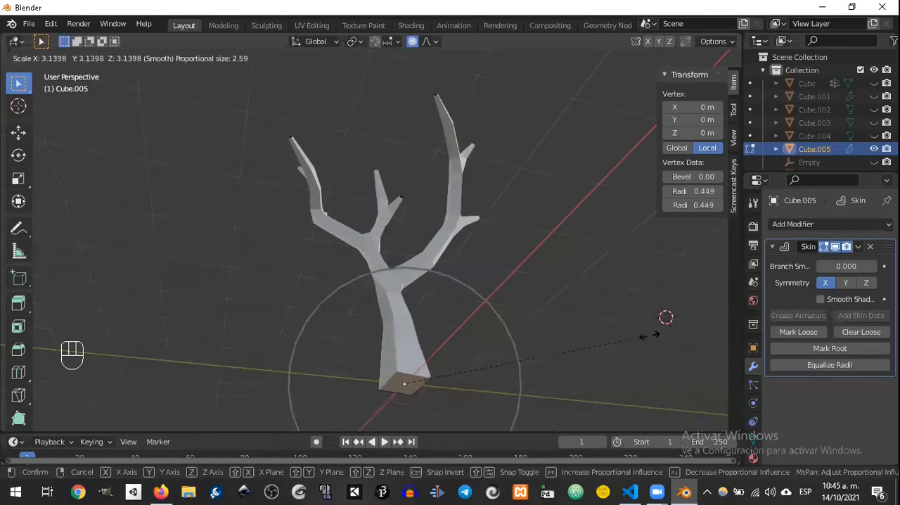
scroll(689, 325, up, 2)
scroll(671, 325, down, 3)
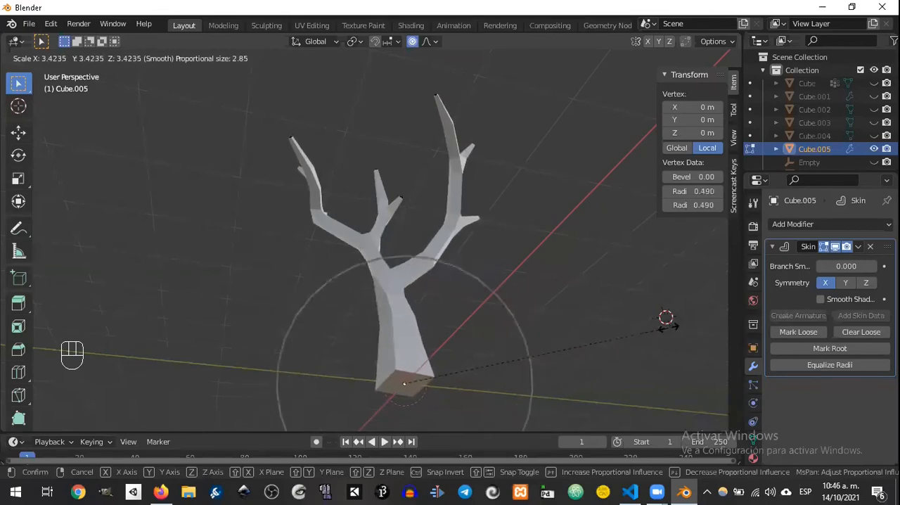
click(661, 323)
Step: Check the tree's shape and the Skin modifier's options, and return the tree to Object Mode
middle_drag(518, 261, 474, 350)
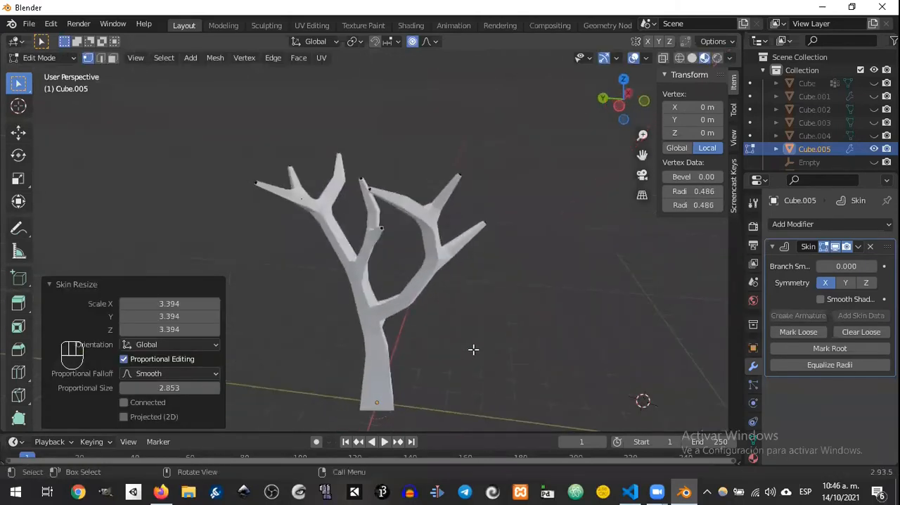
middle_drag(454, 147, 487, 261)
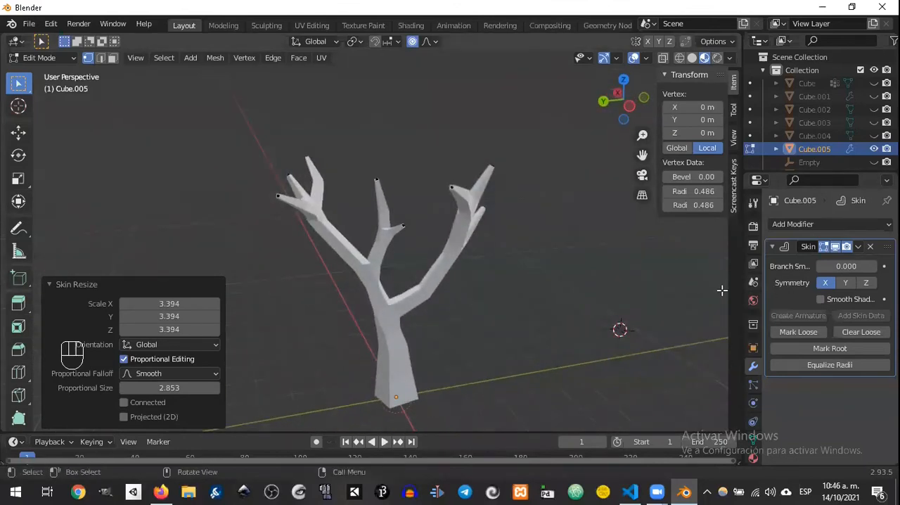
click(858, 246)
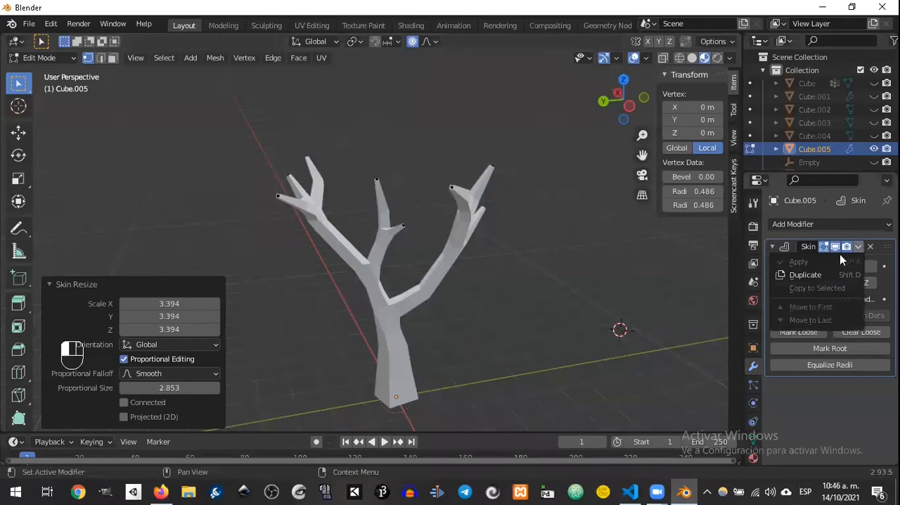
key(Tab)
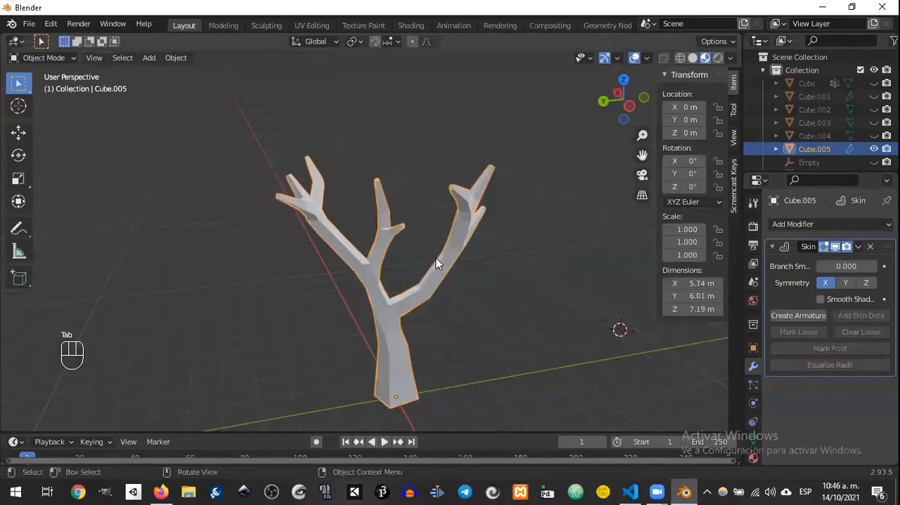
Step: Apply the tree's Skin modifier and check the resulting mesh in Edit Mode before returning to Object Mode
click(859, 246)
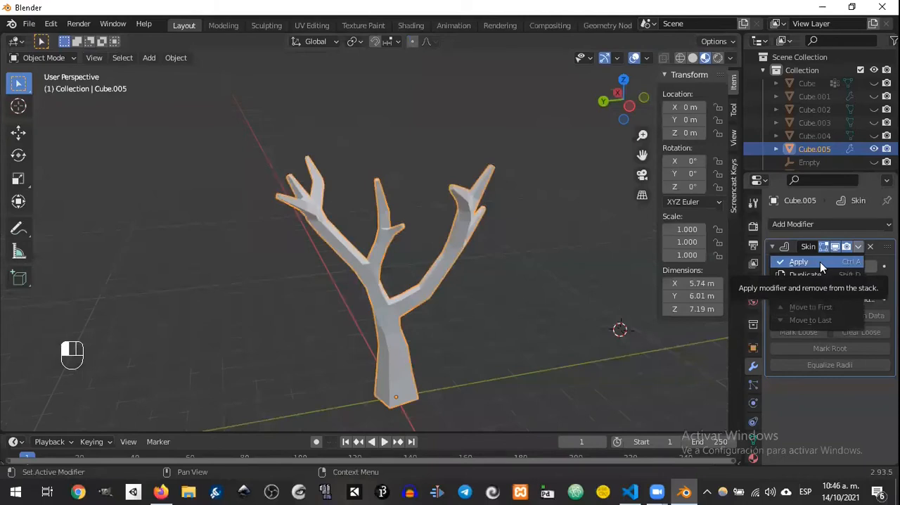
click(799, 262)
middle_drag(511, 275, 333, 282)
key(Tab)
middle_drag(430, 227, 427, 251)
key(Tab)
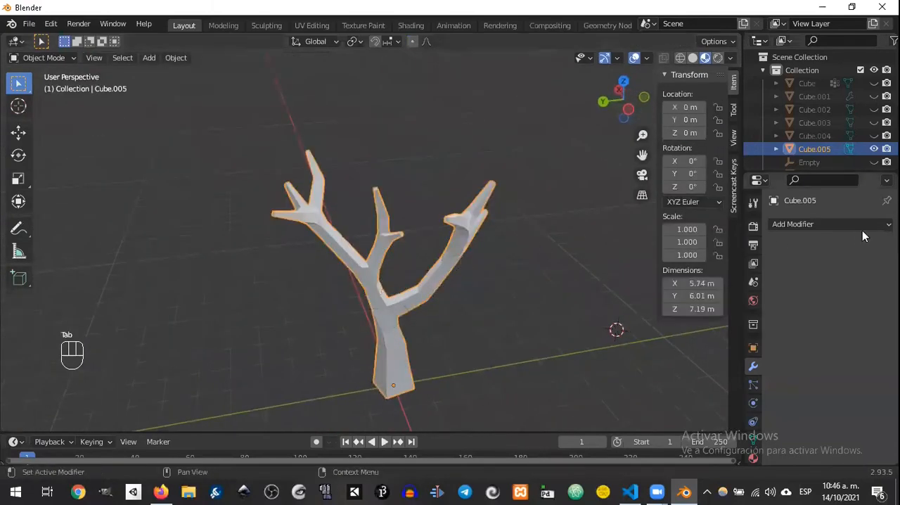
Step: Add a Subdivision Surface modifier to the tree to smooth its trunk and branches
click(795, 224)
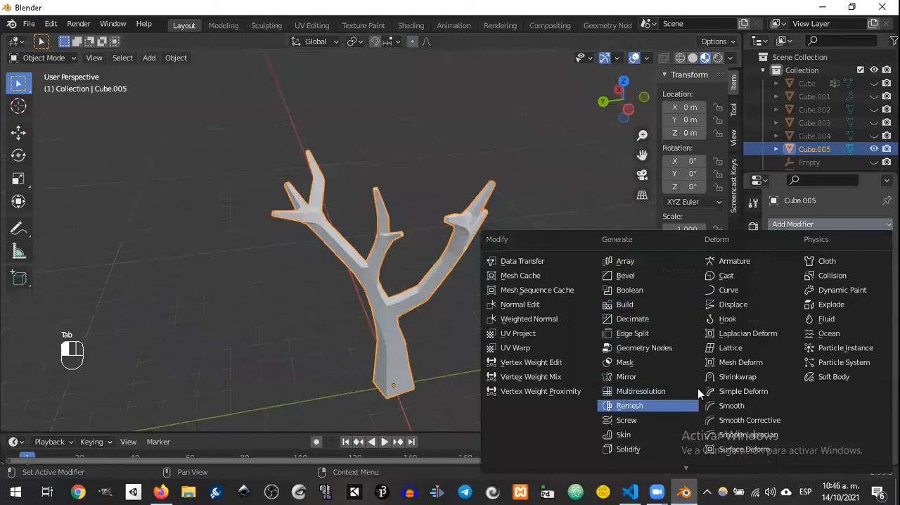
scroll(698, 386, down, 1)
scroll(700, 376, down, 5)
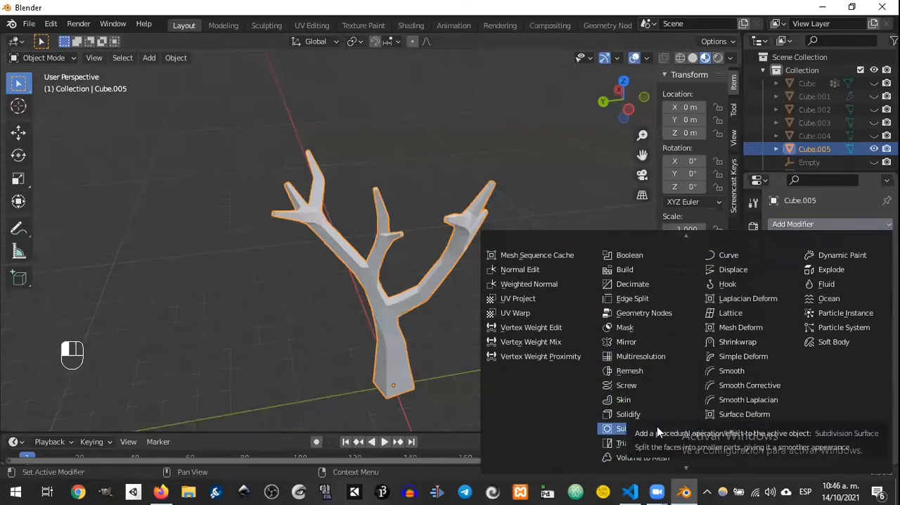
click(612, 432)
middle_drag(633, 419, 539, 285)
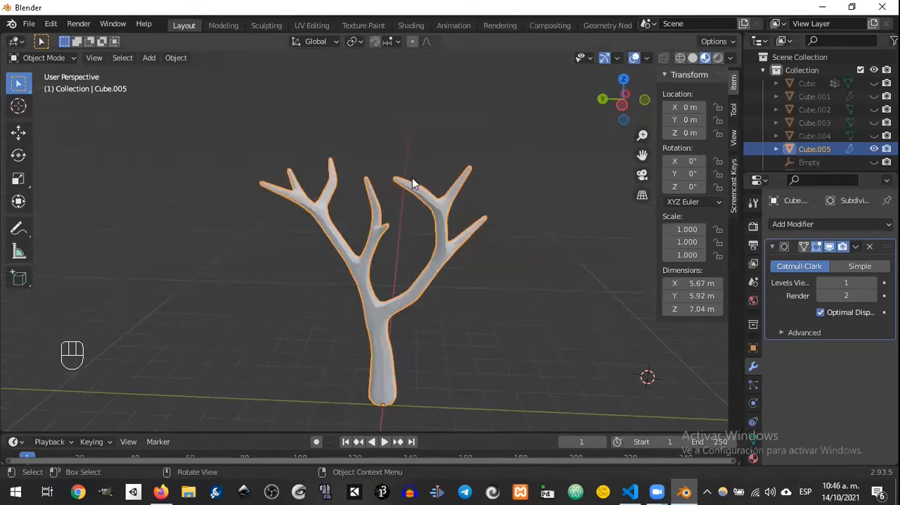
Step: Examine the smoothed tree's trunk, branches and tips from several angles
middle_drag(426, 202, 397, 241)
scroll(426, 216, up, 6)
scroll(422, 218, down, 4)
middle_drag(443, 254, 490, 294)
middle_drag(437, 280, 420, 267)
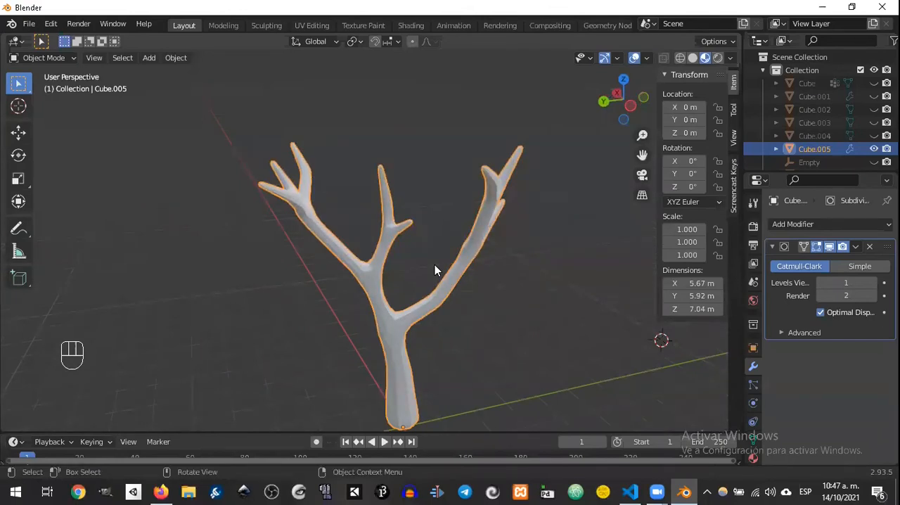
middle_drag(435, 262, 480, 239)
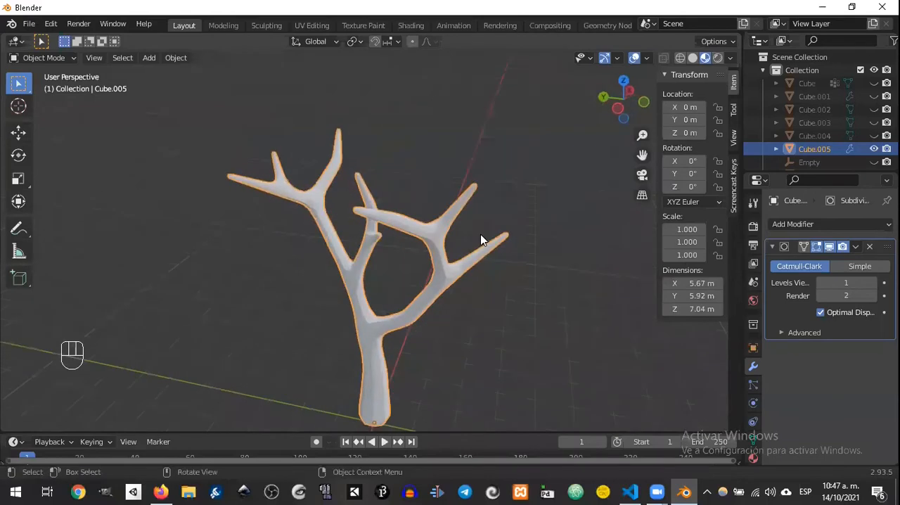
scroll(532, 255, down, 3)
middle_drag(378, 308, 412, 276)
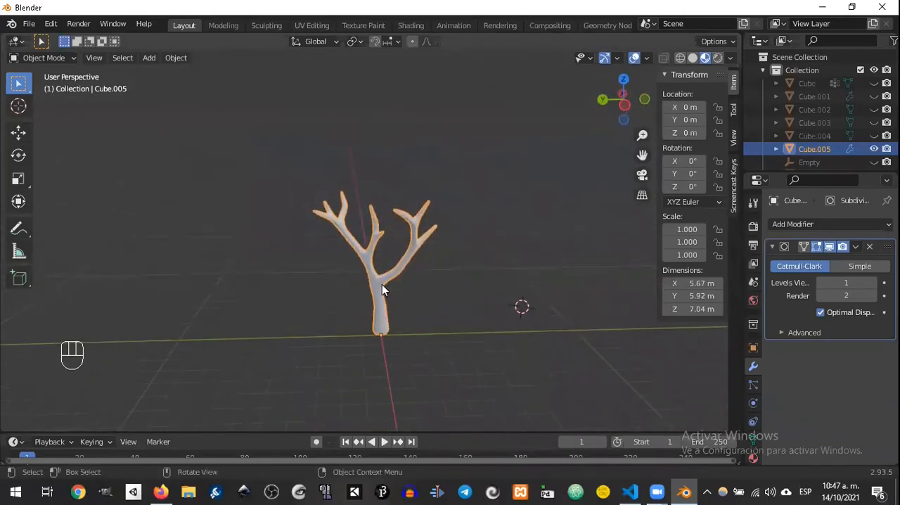
Step: Duplicate the tree and move the copy 7.804 m along the global Y axis
key(shift+a)
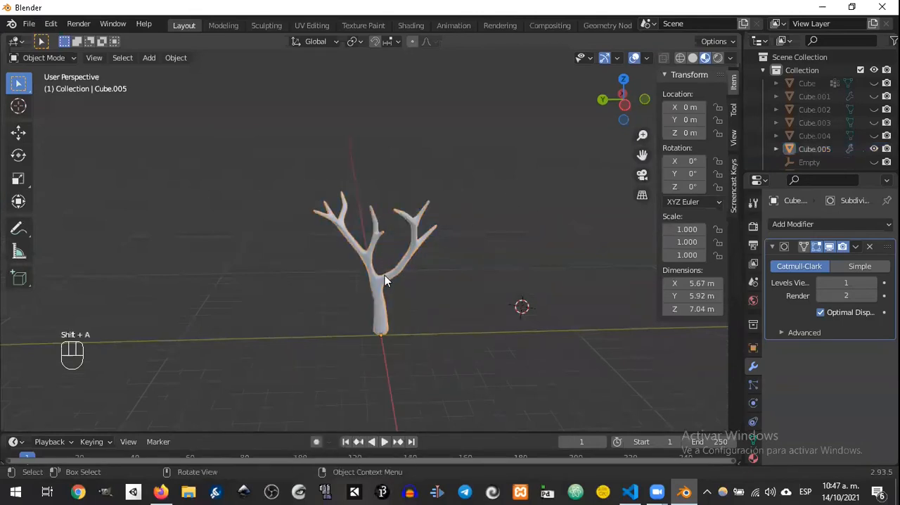
key(shift+a)
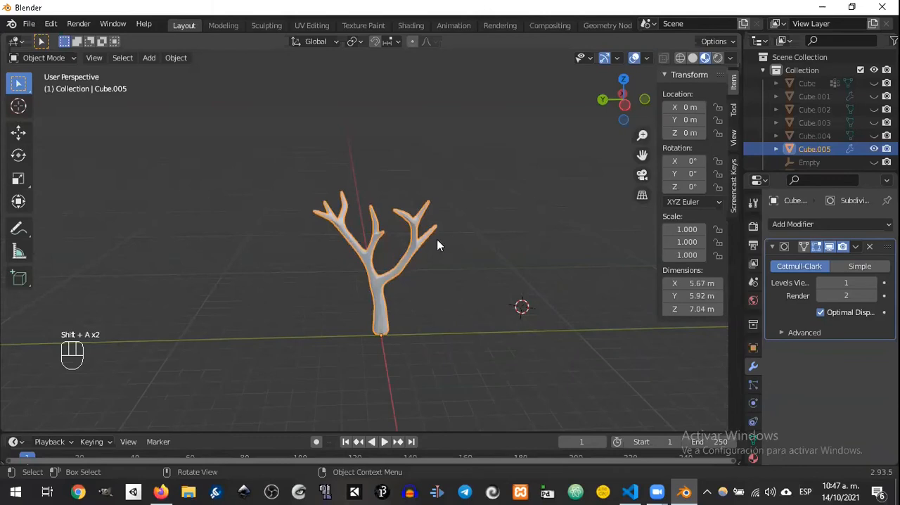
key(shift+d)
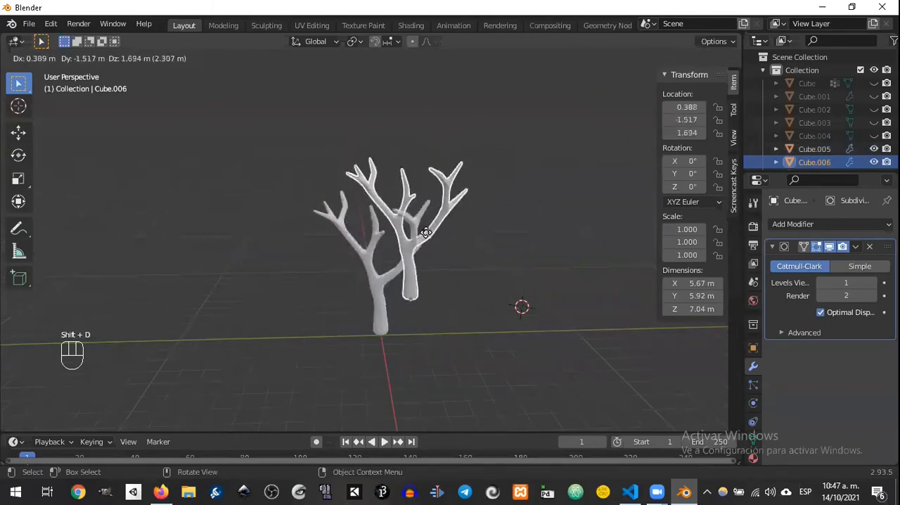
right_click(387, 237)
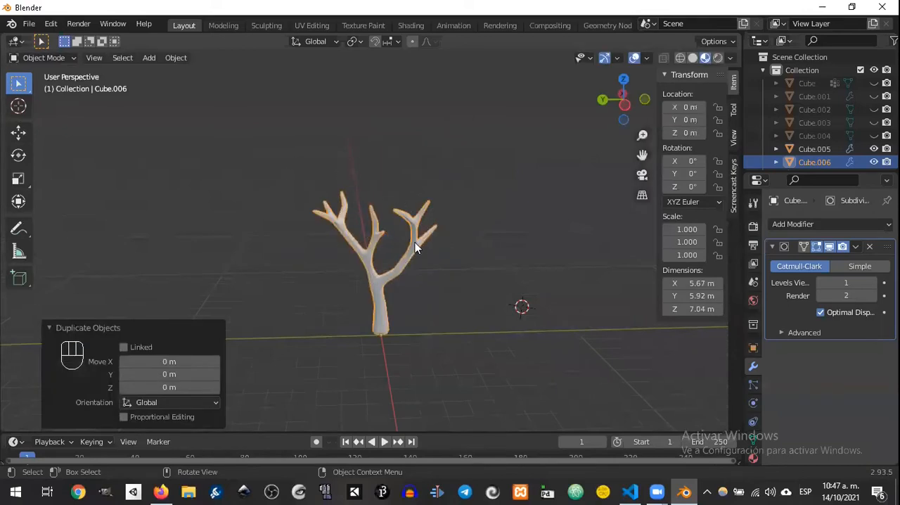
key(g)
key(y)
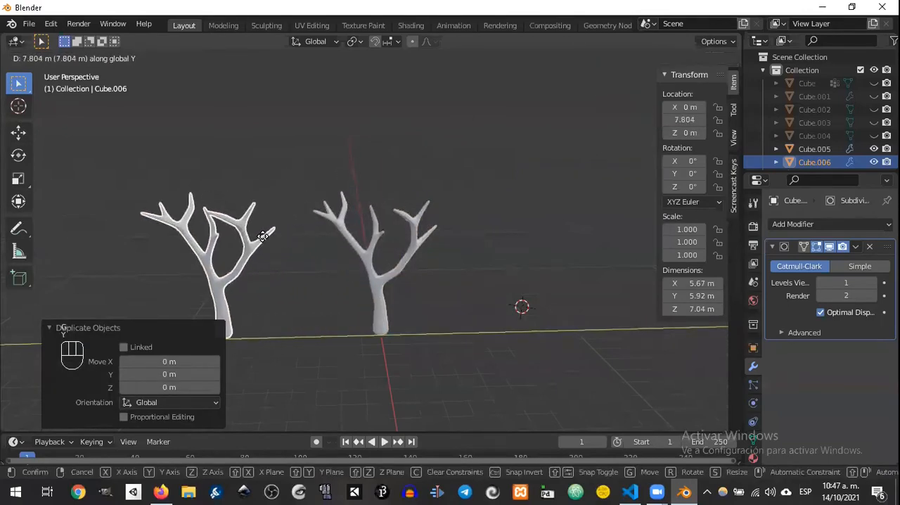
click(263, 236)
Step: Add a UV sphere with 32 segments, 16 rings and a 1 m radius at the 3D cursor
click(379, 277)
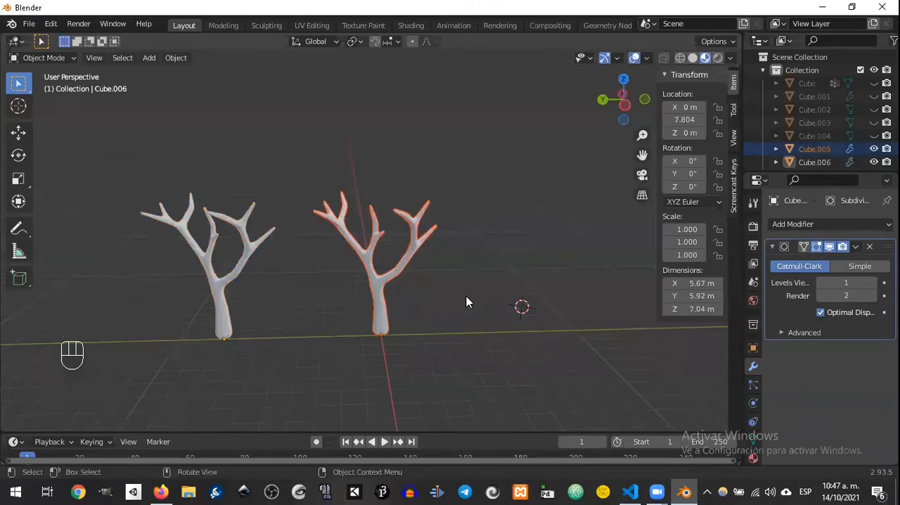
middle_drag(324, 257, 413, 194)
scroll(374, 278, up, 3)
click(429, 203)
middle_drag(470, 230, 450, 240)
key(shift+a)
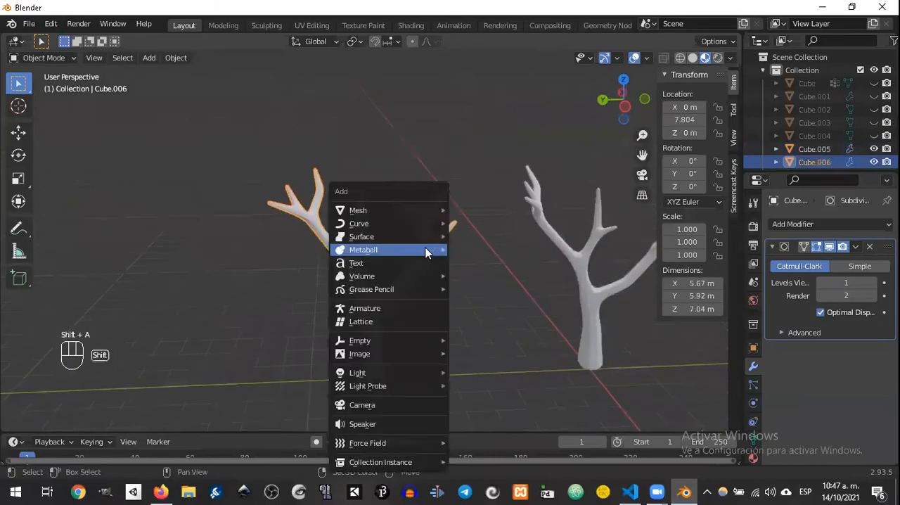
mouse_move(410, 210)
click(489, 251)
middle_drag(488, 251, 444, 219)
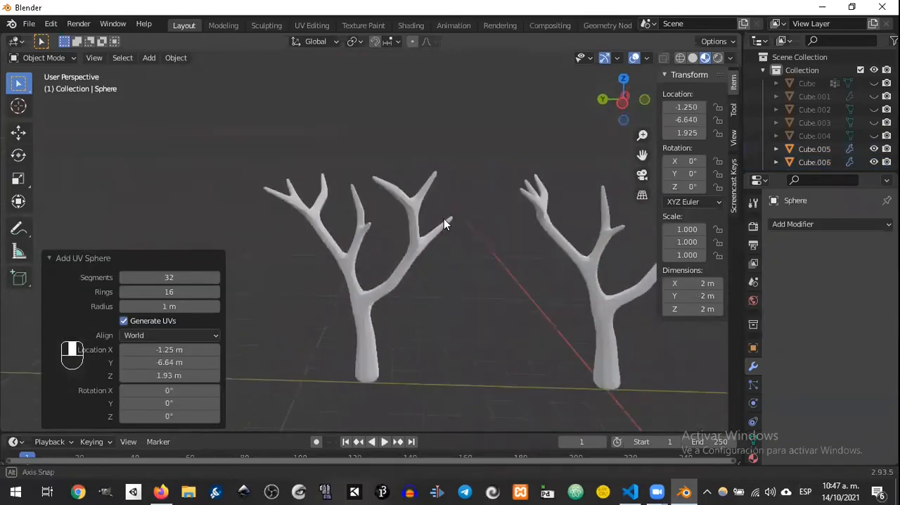
scroll(544, 294, down, 3)
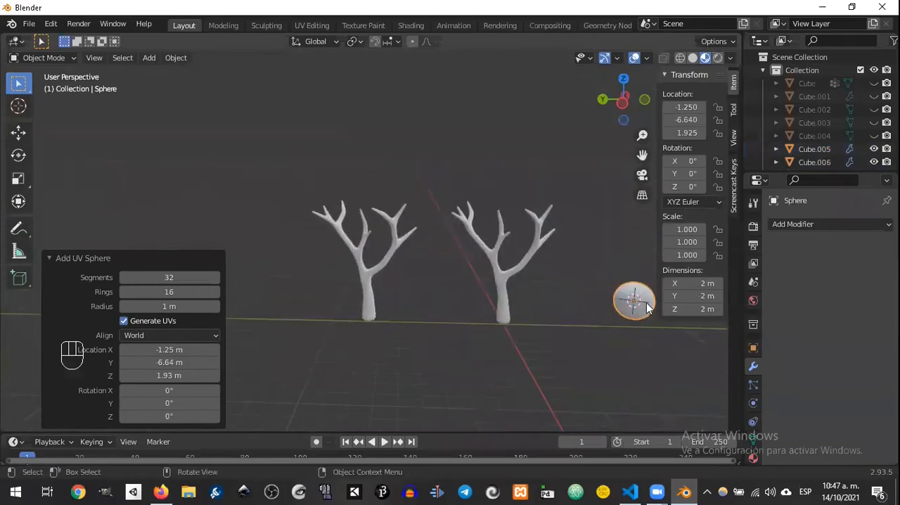
Step: Move the sphere onto an upper branch of the copied tree, at about X -0.94, Y 5.81, Z 7.47 m
key(g)
click(391, 217)
middle_drag(303, 253, 451, 214)
key(g)
click(411, 207)
key(g)
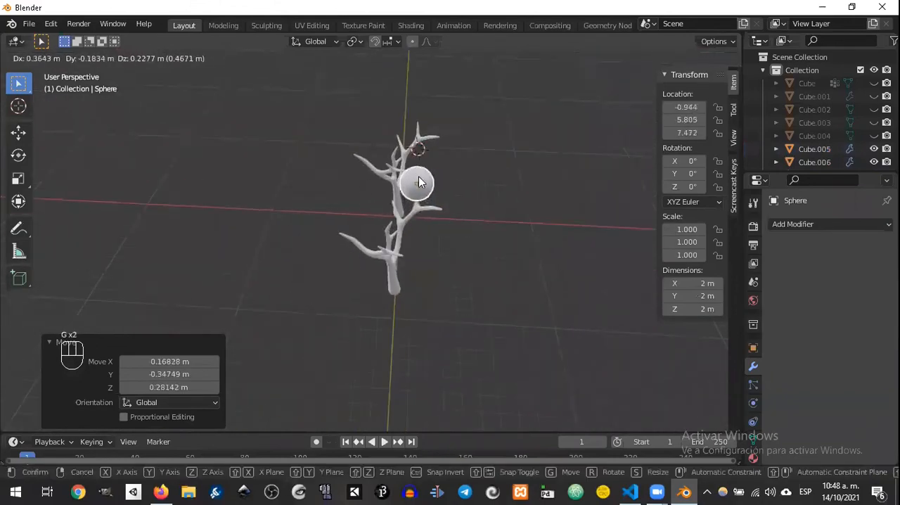
click(419, 178)
Step: Duplicate the sphere twice over neighbouring branches, offsetting the copies by about (1.78, 0.88, -0.13) m and (-0.70, 1.97, -0.55) m
scroll(461, 198, up, 2)
scroll(462, 192, up, 2)
middle_drag(462, 192, 470, 227)
key(shift+d)
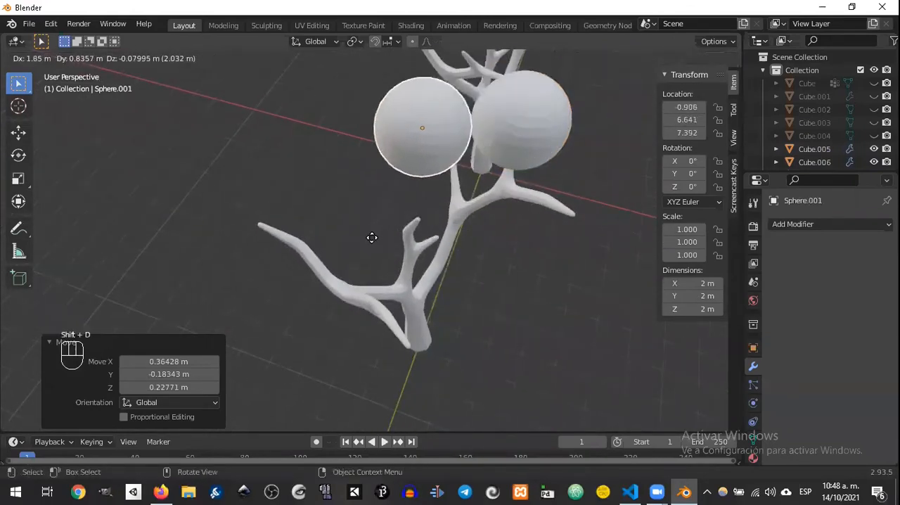
click(410, 252)
middle_drag(410, 253, 368, 156)
key(shift+d)
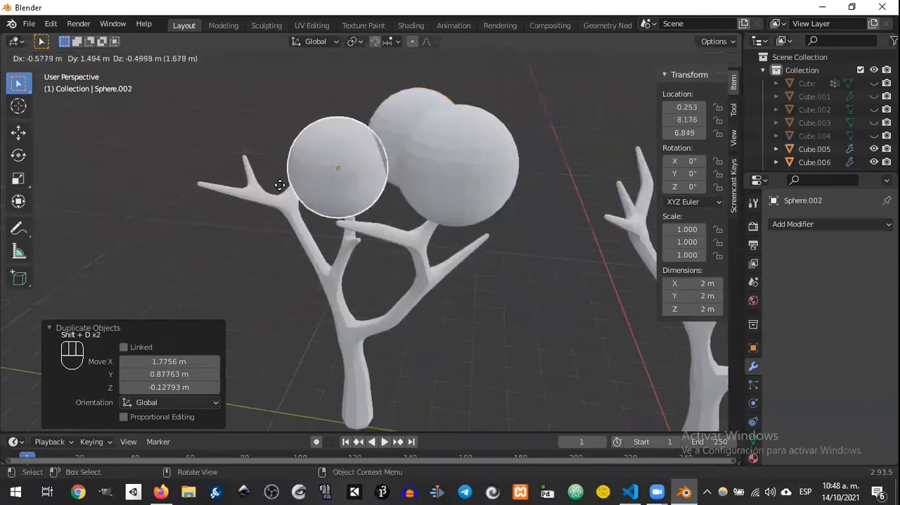
click(261, 185)
middle_drag(261, 185, 391, 222)
Step: Place two more sphere copies on the remaining branches, at about (3.22, 9.57, 7.07) m and (1.16, 10.57, 6.85) m
key(shift+d)
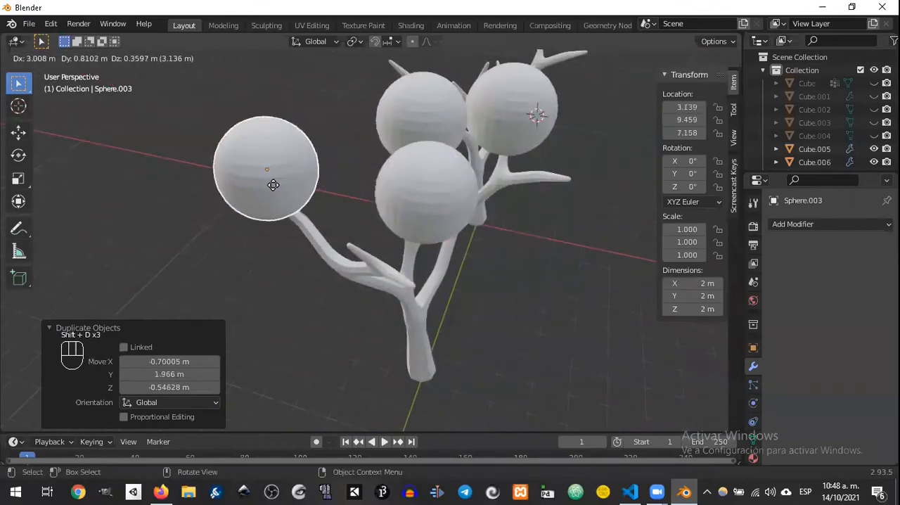
click(261, 185)
middle_drag(337, 208, 347, 224)
key(shift+d)
click(476, 239)
middle_drag(476, 239, 385, 213)
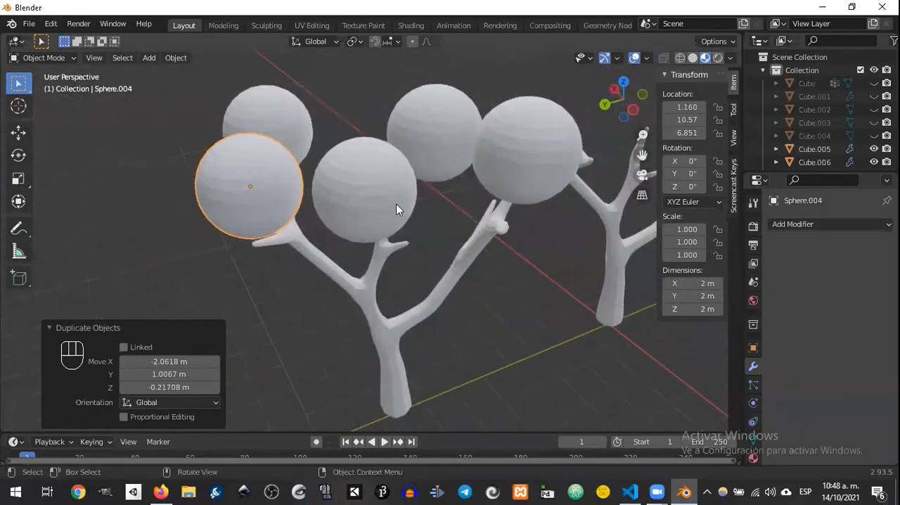
shift+click(295, 114)
shift+click(366, 201)
shift+click(441, 143)
shift+click(519, 161)
middle_drag(519, 161, 381, 182)
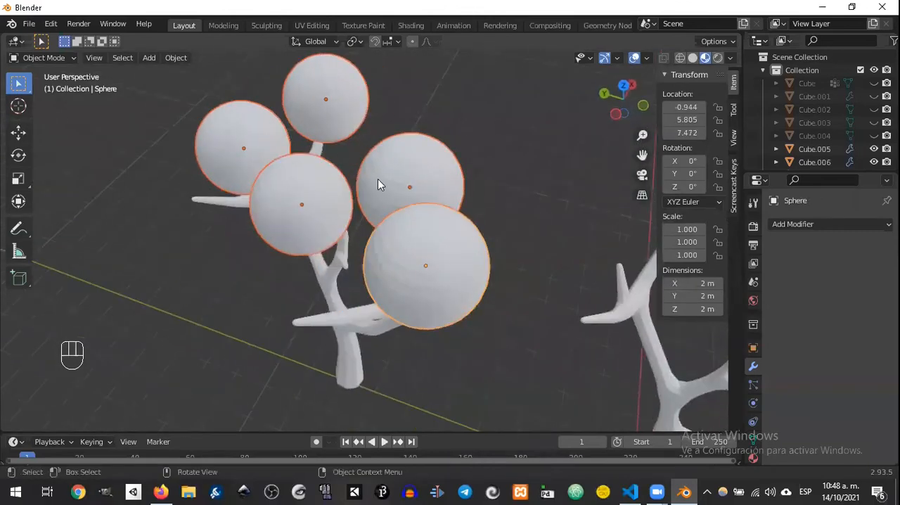
Step: Select only the first foliage sphere, check its mesh in Edit Mode and return to Object Mode
click(450, 243)
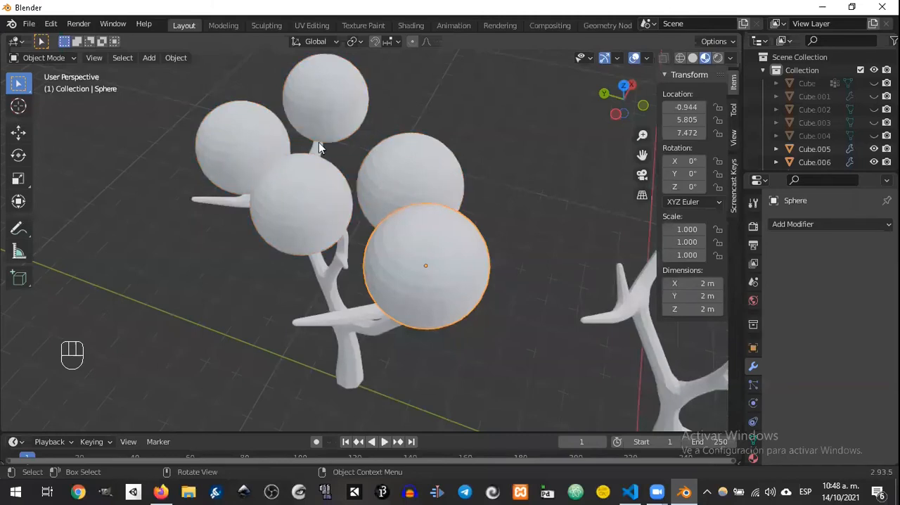
key(Tab)
middle_drag(483, 208, 503, 199)
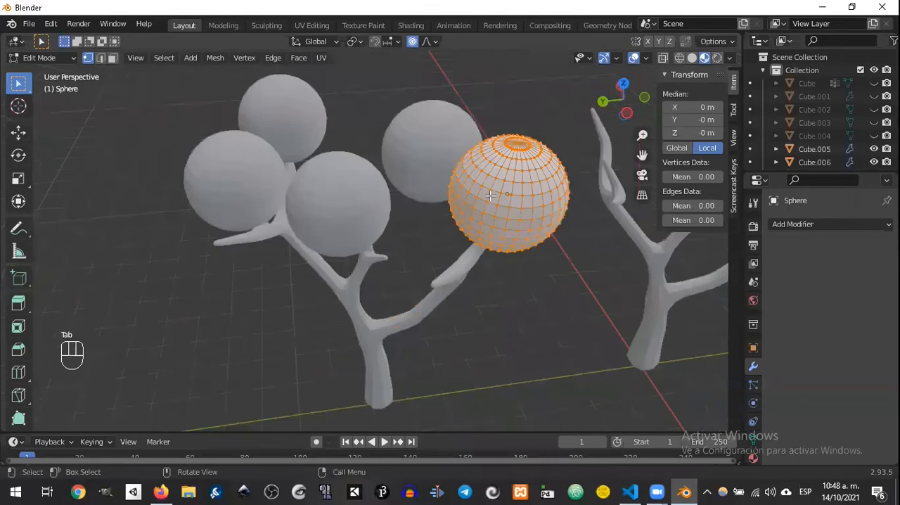
key(Tab)
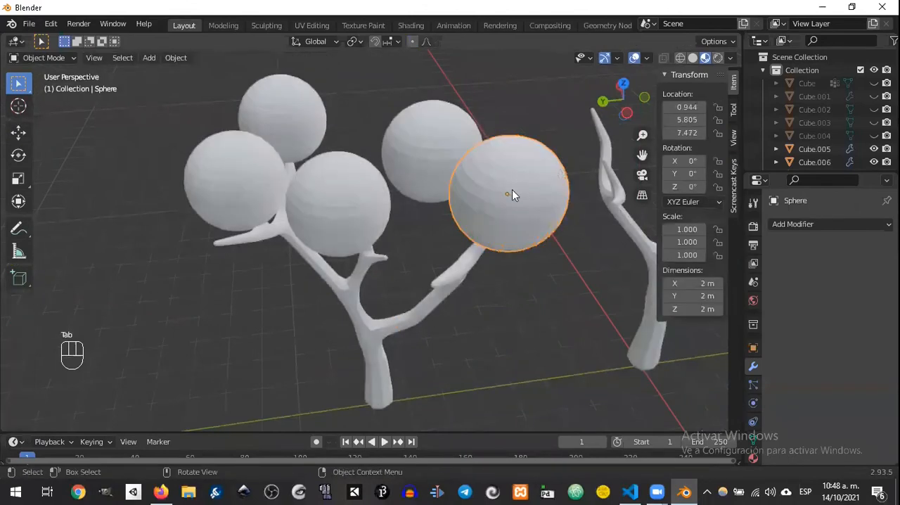
Step: Add the other four foliage spheres to the selection and join all five into a single object
shift+click(438, 153)
shift+click(339, 200)
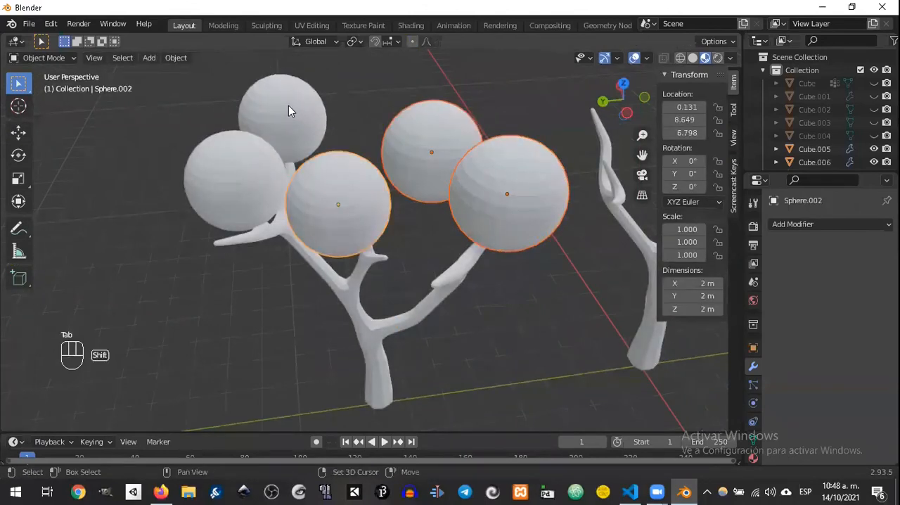
shift+click(247, 188)
shift+click(296, 139)
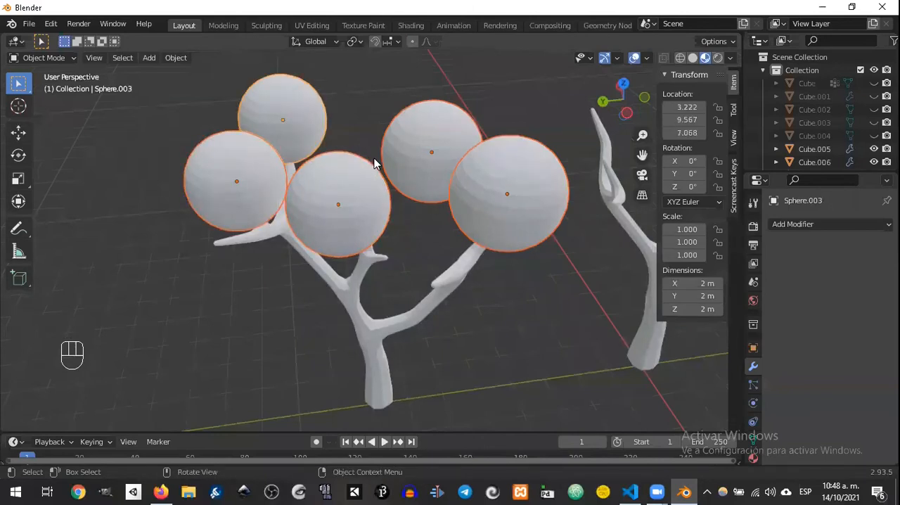
key(ctrl+j)
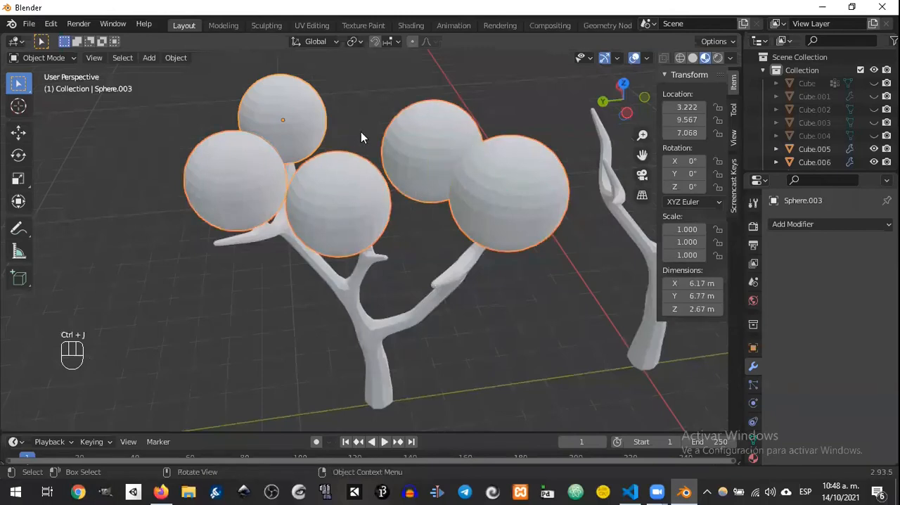
Step: Open the joined spheres in Edit Mode and deselect all their vertices
key(Tab)
middle_drag(412, 100, 464, 240)
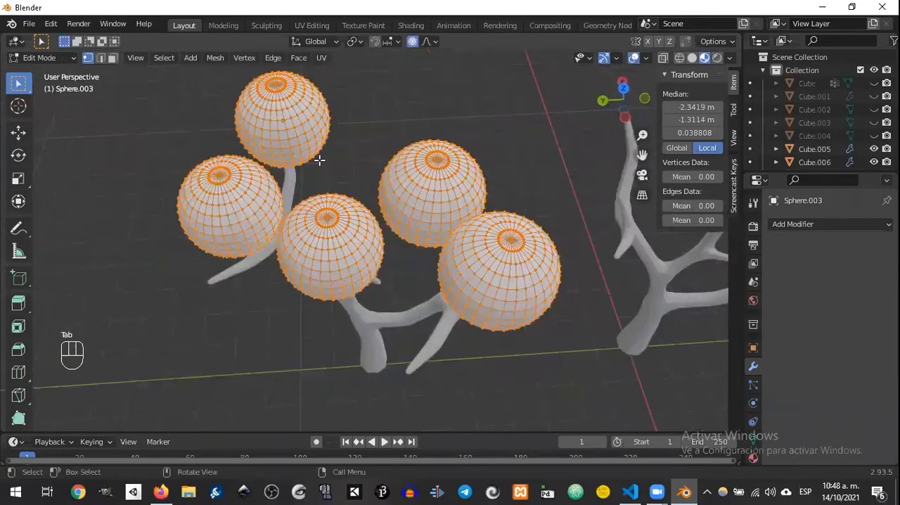
click(456, 97)
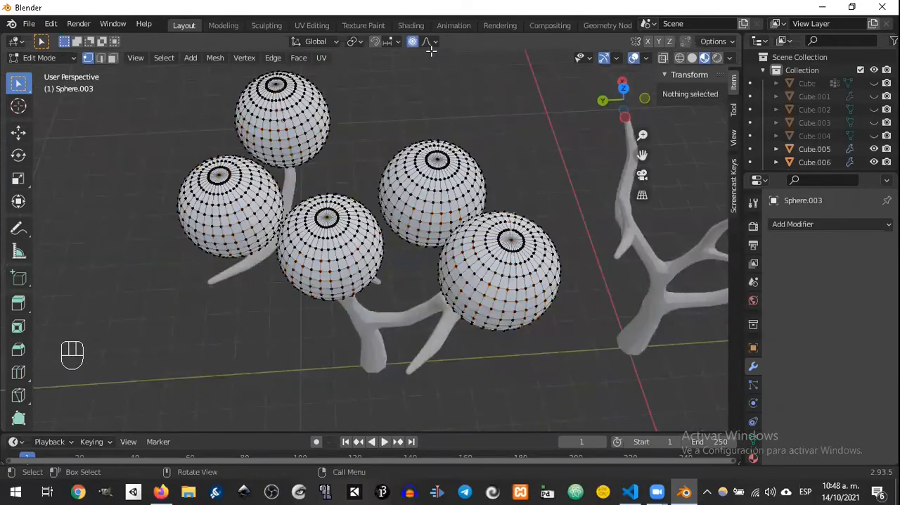
middle_drag(424, 109, 307, 169)
Step: Try to move one vertex of a sphere with Proportional Editing at a size of 2.85
click(285, 202)
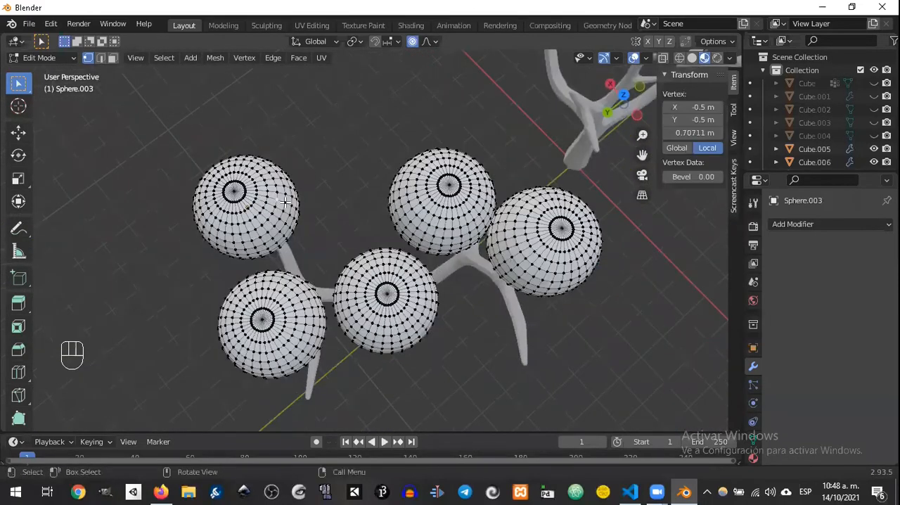
key(g)
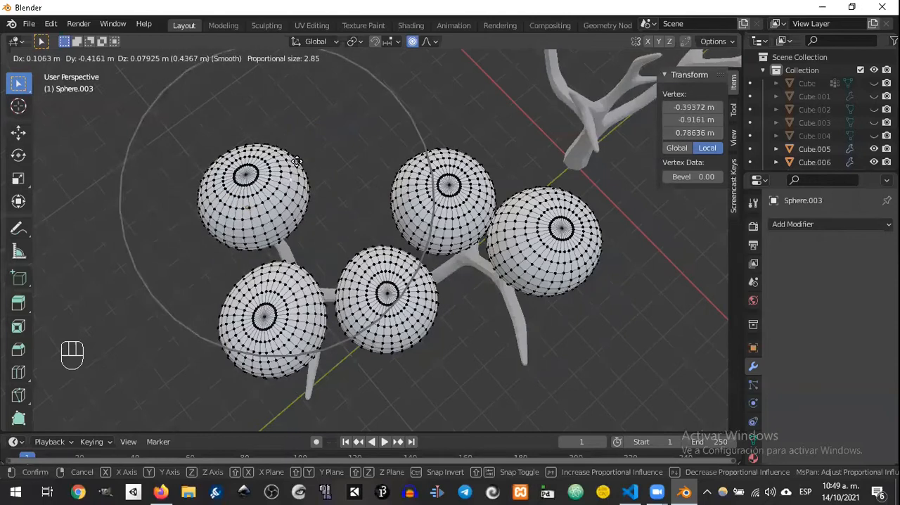
right_click(303, 157)
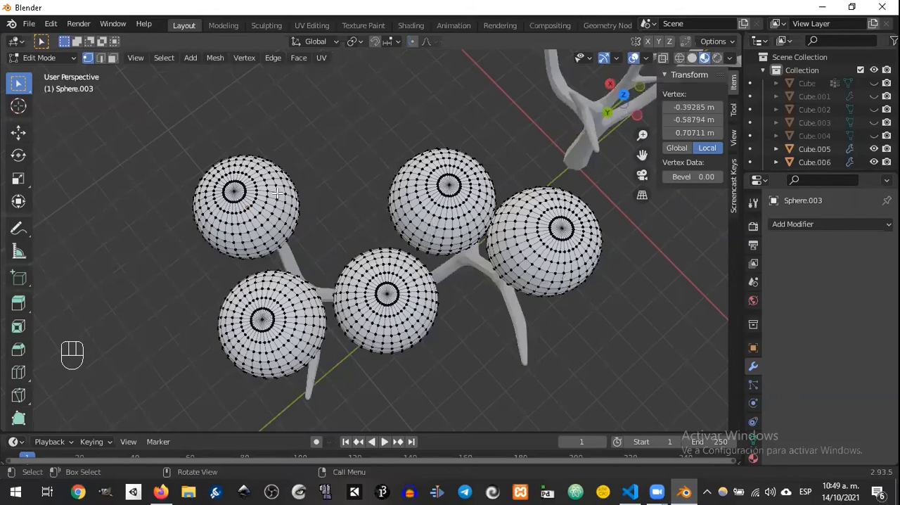
Step: Turn Proportional Editing back on with Smooth falloff and stretch the two outer foliage spheres by moving a vertex on each
key(g)
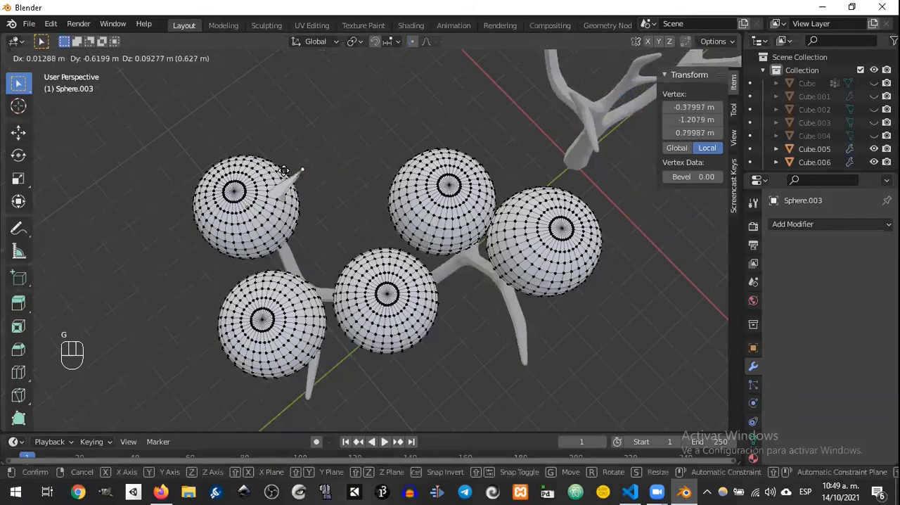
right_click(310, 185)
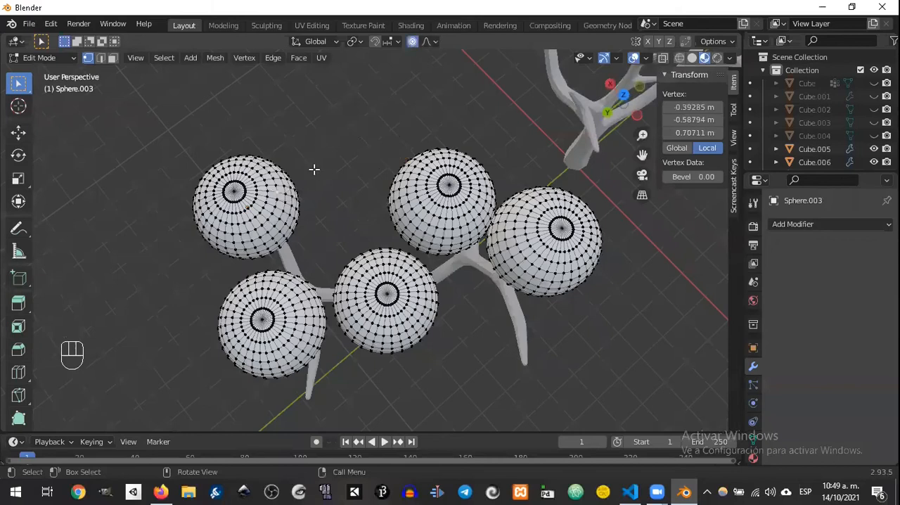
key(g)
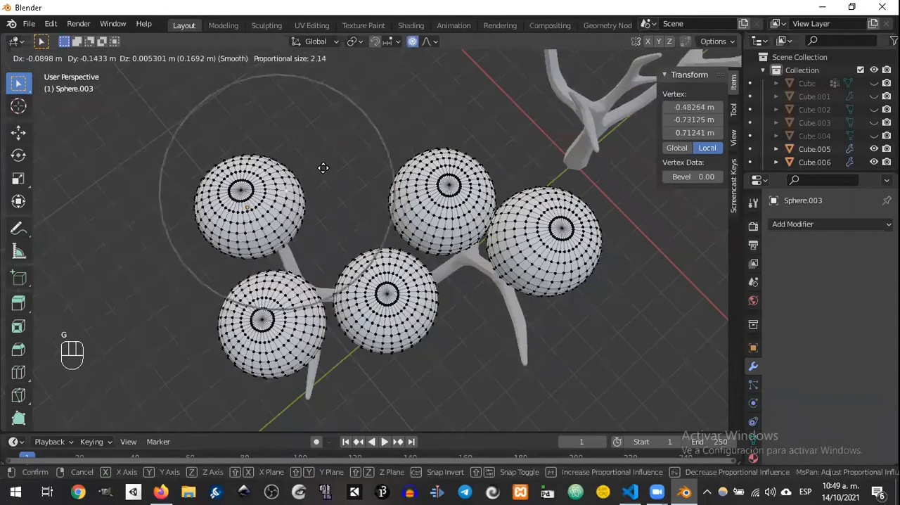
click(342, 170)
key(g)
click(312, 256)
Step: Stretch the middle foliage sphere and elongate the largest one by moving vertices with Smooth Proportional Editing at size 1.611
key(g)
click(353, 243)
key(g)
click(517, 308)
key(g)
click(578, 207)
key(g)
click(565, 220)
key(g)
click(524, 362)
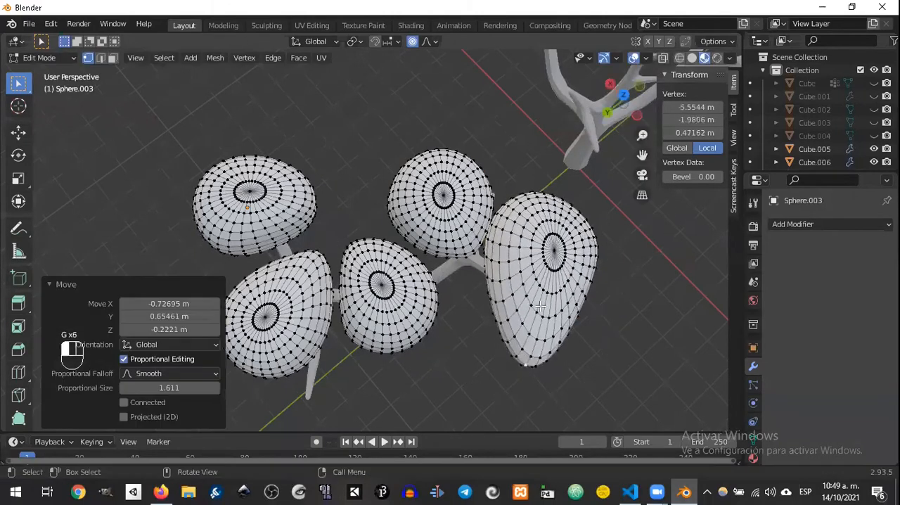
Step: Refine the upper edge of the elongated sphere, and reshape both ends of its neighbouring sphere by moving vertices proportionally
click(536, 219)
key(g)
click(535, 231)
drag(418, 255, 444, 253)
key(g)
click(443, 251)
key(g)
click(455, 266)
click(461, 154)
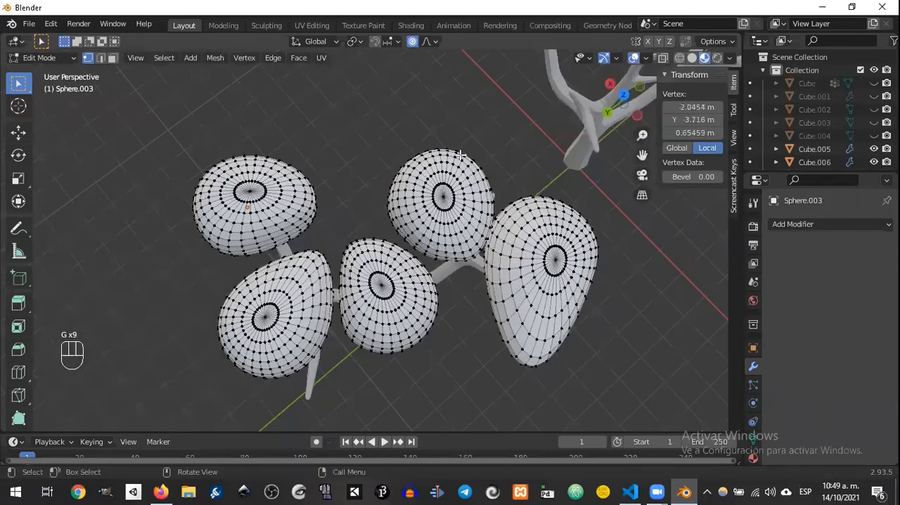
key(g)
click(447, 141)
Step: Pull up the tip of the middle sphere, and round out the neighbouring lower-left sphere of the cluster with proportional vertex moves
click(373, 239)
key(g)
click(379, 232)
click(322, 350)
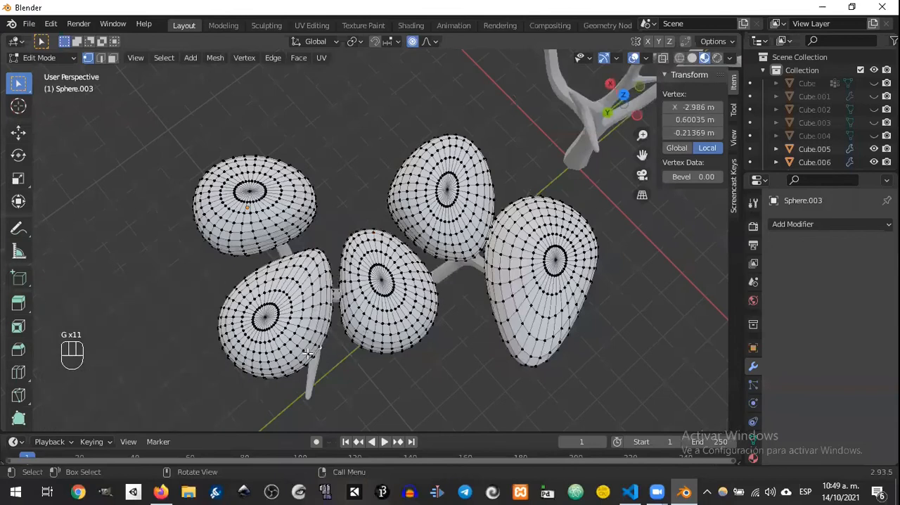
key(g)
click(322, 370)
click(256, 360)
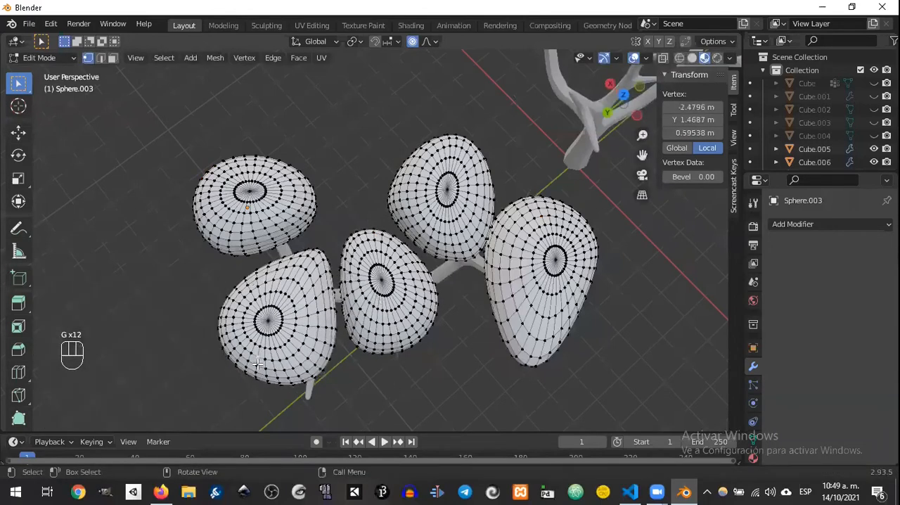
key(g)
click(265, 270)
Step: Widen and reshape the cluster's upper-left sphere by moving vertices along its edge with Proportional Editing
click(227, 250)
key(g)
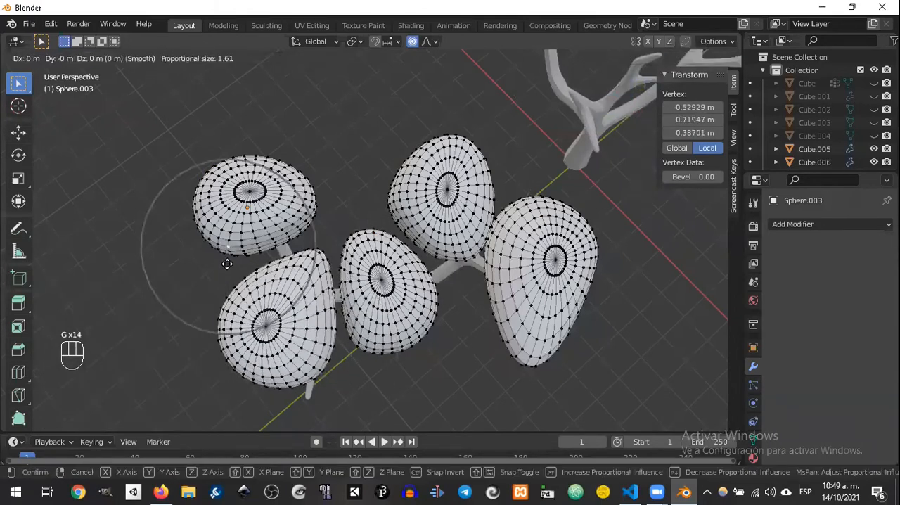
click(310, 211)
click(309, 209)
key(g)
click(314, 220)
click(294, 180)
key(g)
click(308, 166)
Step: Adjust the underside of the elongated foliage sphere by moving vertices on its lower part with Proportional Editing
middle_drag(307, 166, 396, 178)
click(414, 187)
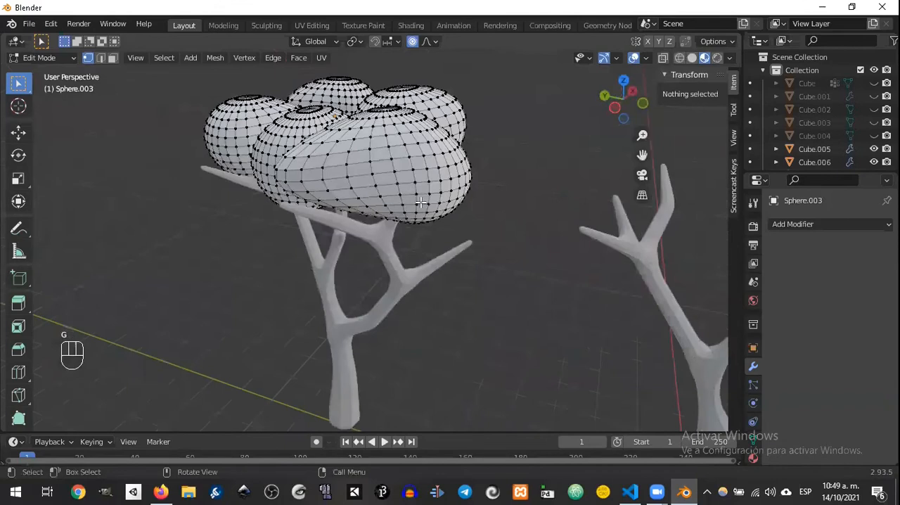
click(420, 202)
key(g)
click(403, 203)
click(358, 205)
key(g)
click(341, 213)
Step: Move a vertex near the elongated sphere's pole, and reshape the sphere beside it with Proportional Editing
middle_drag(342, 214, 398, 243)
click(437, 230)
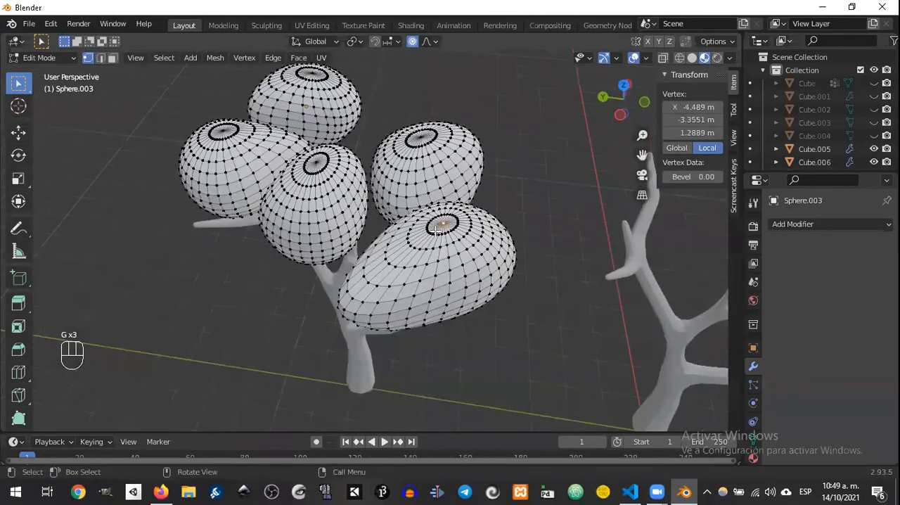
key(g)
click(422, 238)
middle_drag(422, 238, 402, 217)
key(g)
click(383, 246)
Step: Refine the rounded shapes of the foliage spheres on the far side of the cluster with further proportional vertex moves
middle_drag(383, 246, 245, 261)
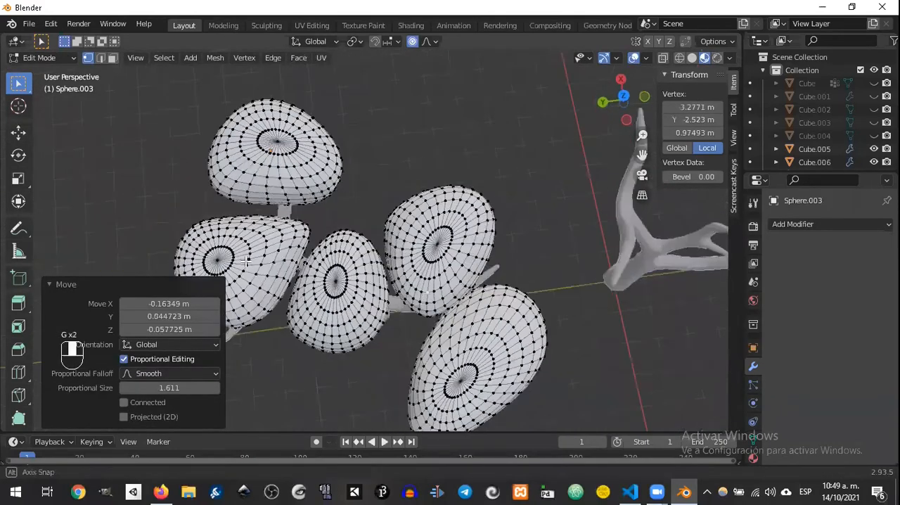
key(g)
middle_drag(299, 232, 319, 281)
click(302, 271)
key(g)
click(317, 332)
key(g)
click(303, 333)
middle_drag(302, 333, 374, 255)
key(g)
click(489, 206)
middle_drag(488, 206, 455, 233)
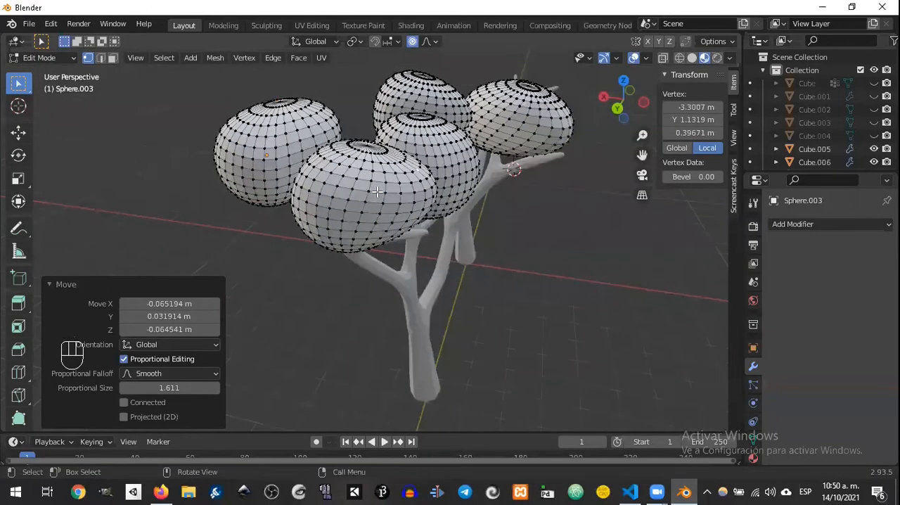
Step: Select the whole lower-left sphere by its linked vertices and move it closer to the middle of the foliage
key(l)
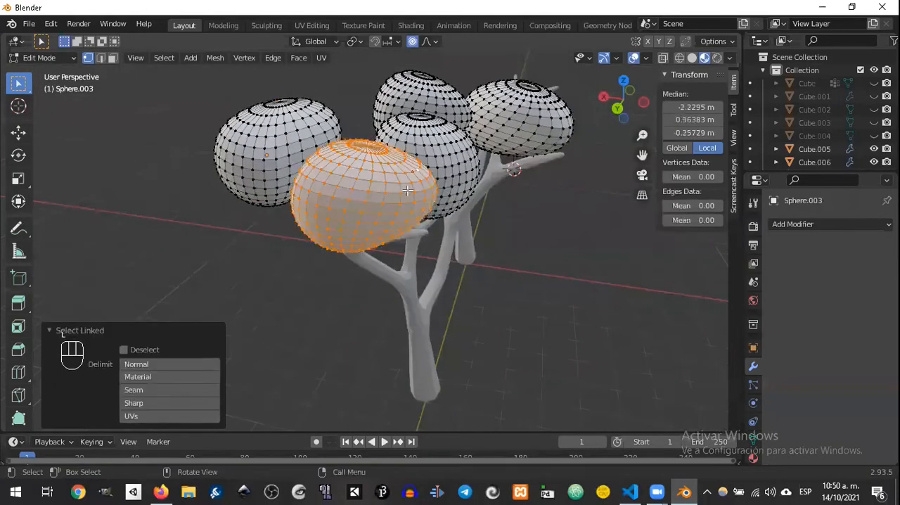
key(g)
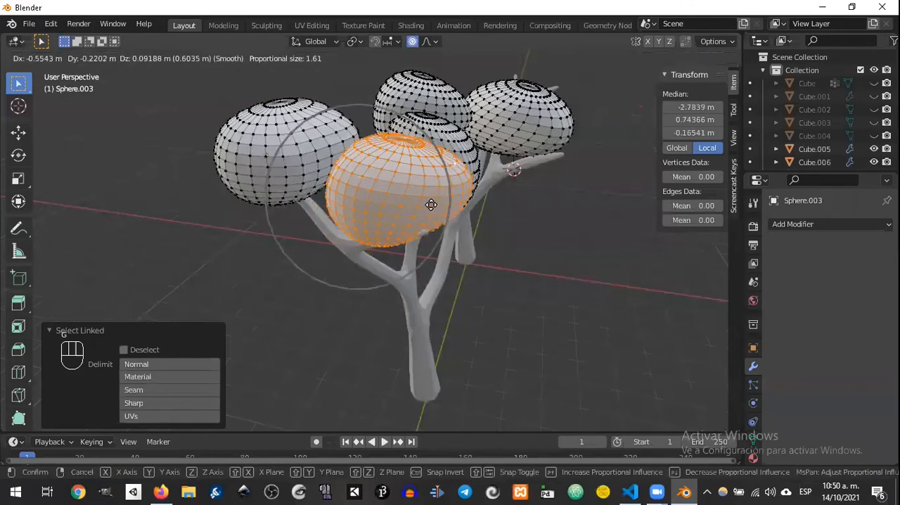
click(431, 204)
Step: Select all linked vertices of the elongated sphere and reposition it over its branch
middle_drag(438, 201, 358, 215)
middle_drag(312, 193, 367, 260)
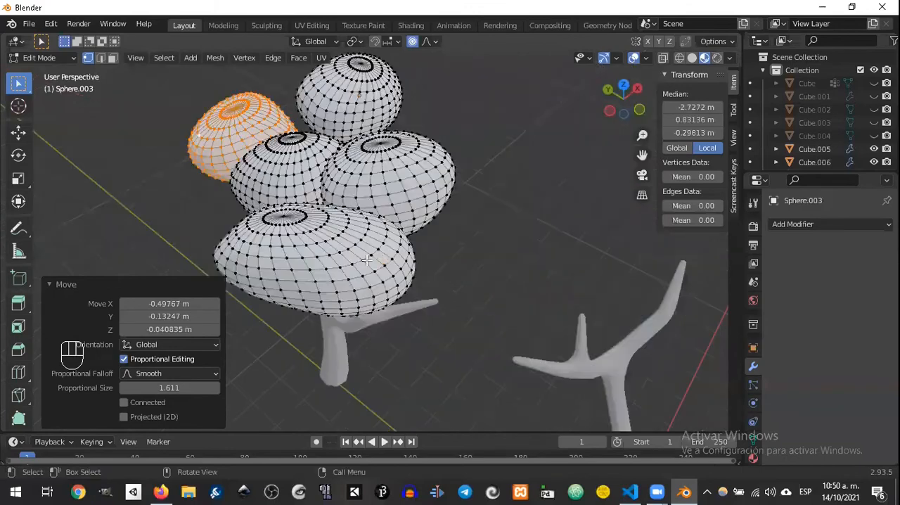
click(370, 255)
key(l)
key(g)
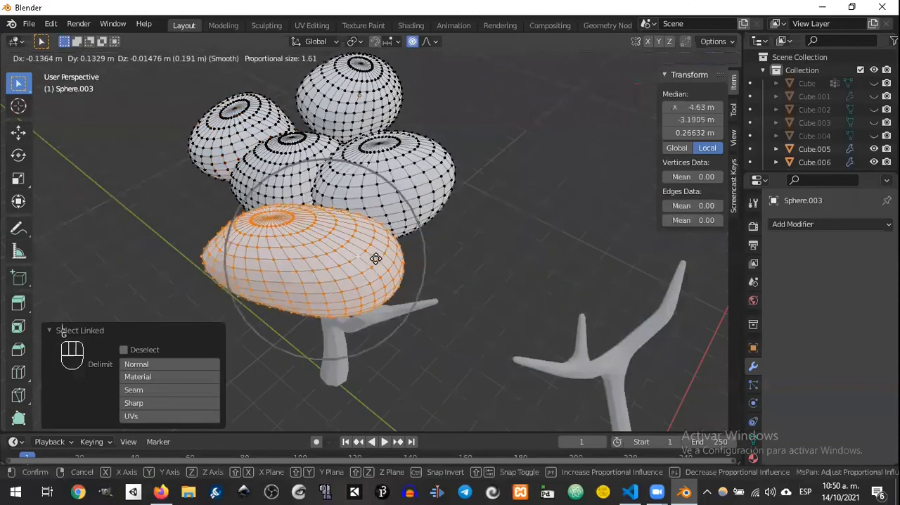
click(387, 226)
Step: Select all linked vertices of the middle foliage sphere and shift it into the gap between its neighbours
middle_drag(386, 226, 444, 280)
click(445, 280)
middle_drag(396, 223, 366, 203)
click(366, 203)
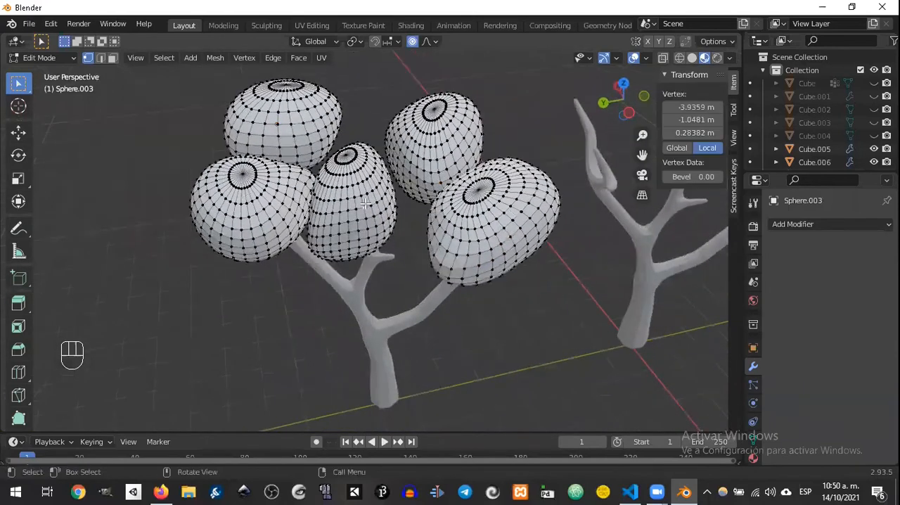
key(l)
key(g)
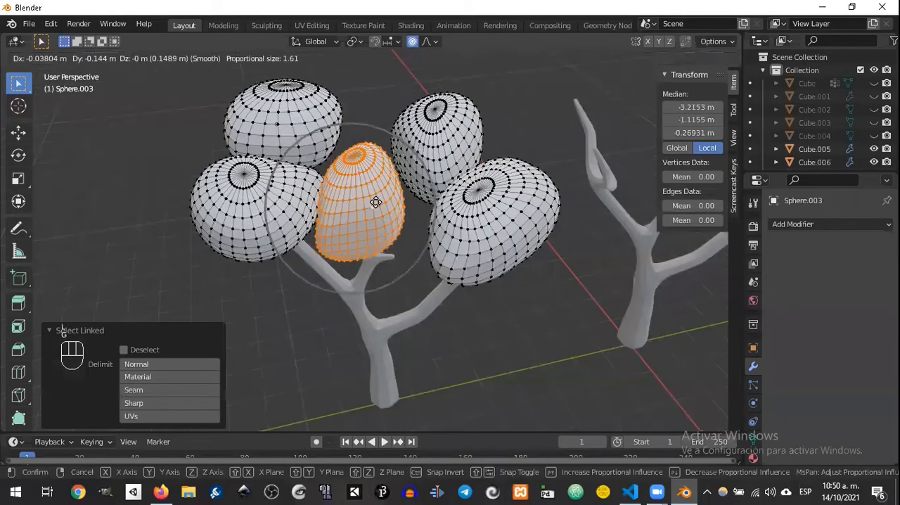
click(376, 200)
click(399, 275)
Step: Return to Object Mode, inspect the tree with its foliage, and select the bare tree beside it
key(Tab)
middle_drag(418, 266, 326, 247)
scroll(398, 249, down, 4)
scroll(390, 252, up, 1)
middle_drag(442, 234, 428, 249)
scroll(433, 243, down, 6)
scroll(433, 243, up, 5)
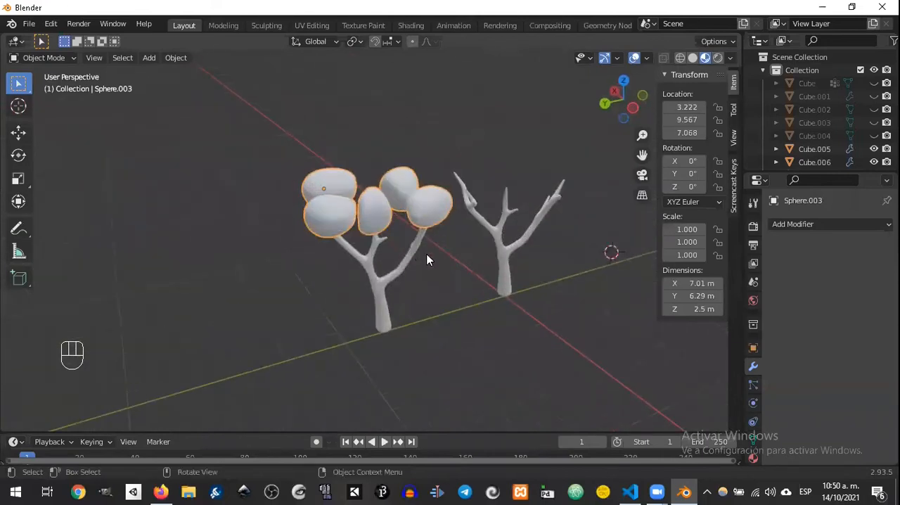
click(504, 252)
middle_drag(504, 252, 464, 238)
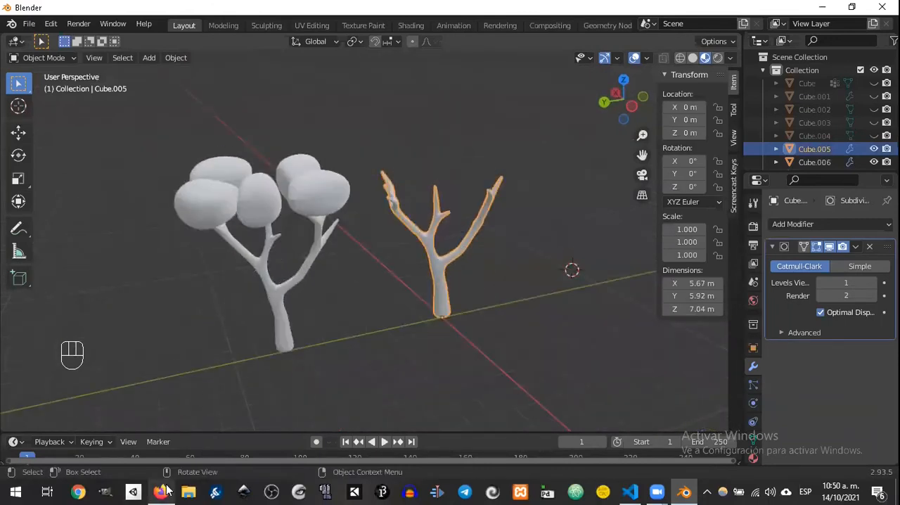
Step: Switch to Firefox and search the web for "Inphenzia" in a new tab
mouse_move(166, 491)
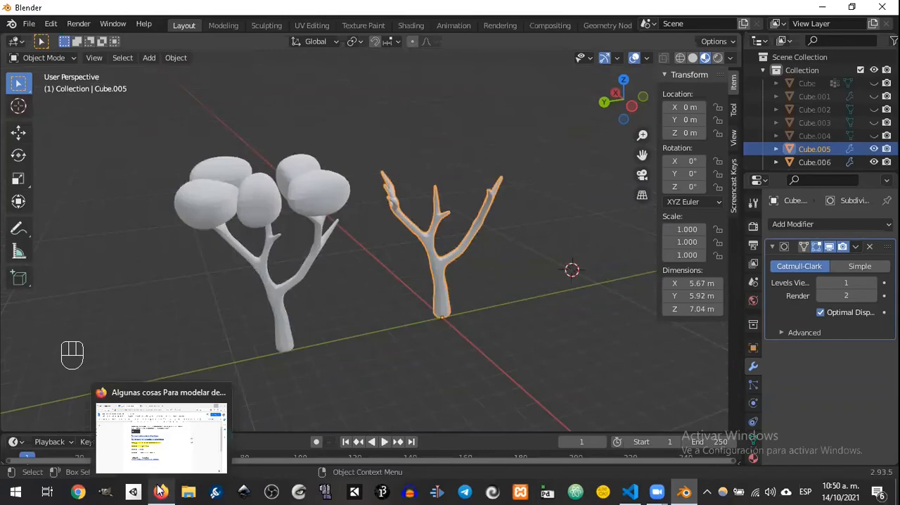
click(162, 491)
click(458, 15)
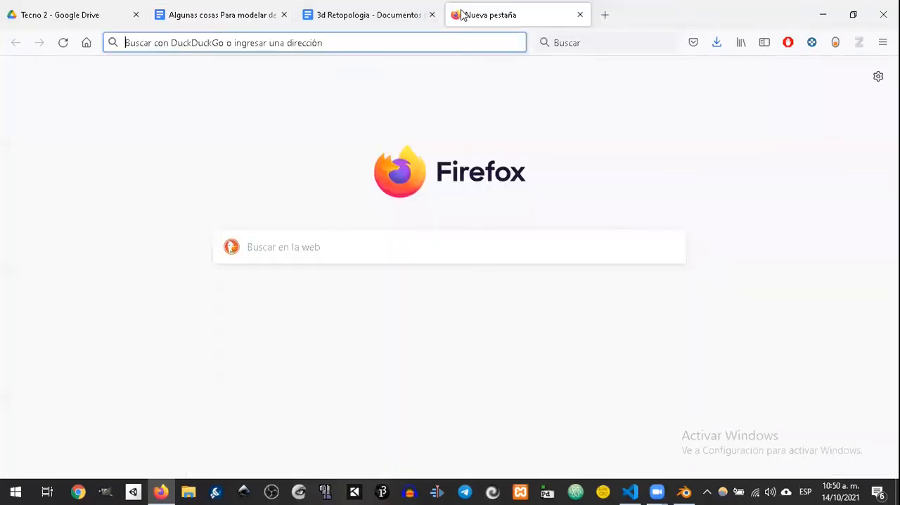
text(l)
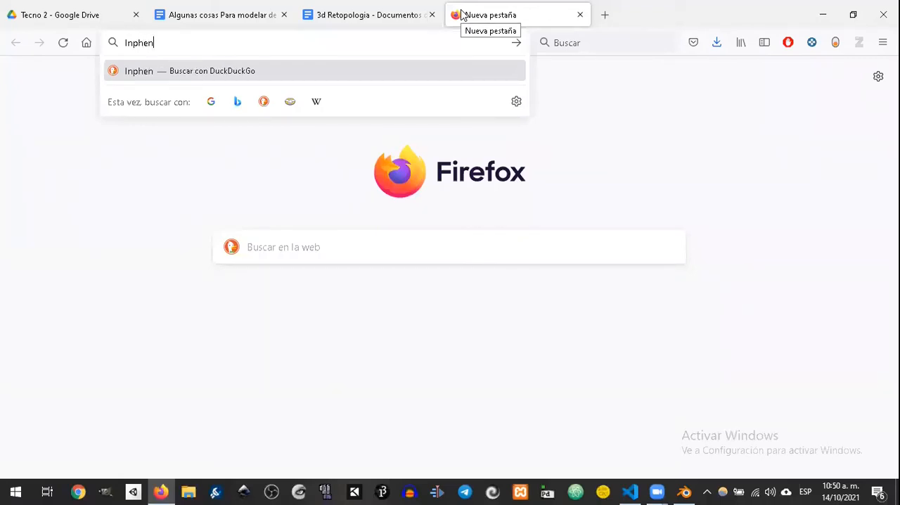
key(Return)
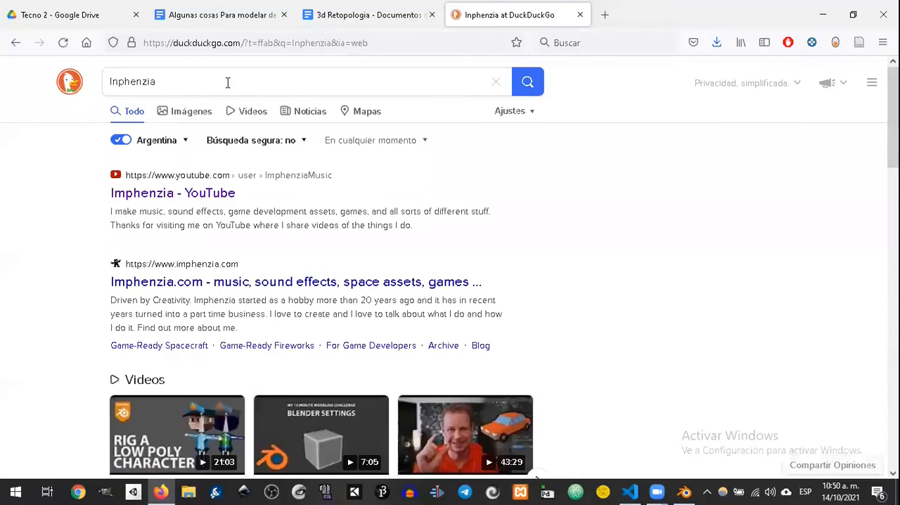
Step: Open Imphenzia's YouTube channel and look through its list of uploaded Blender modelling videos
click(210, 194)
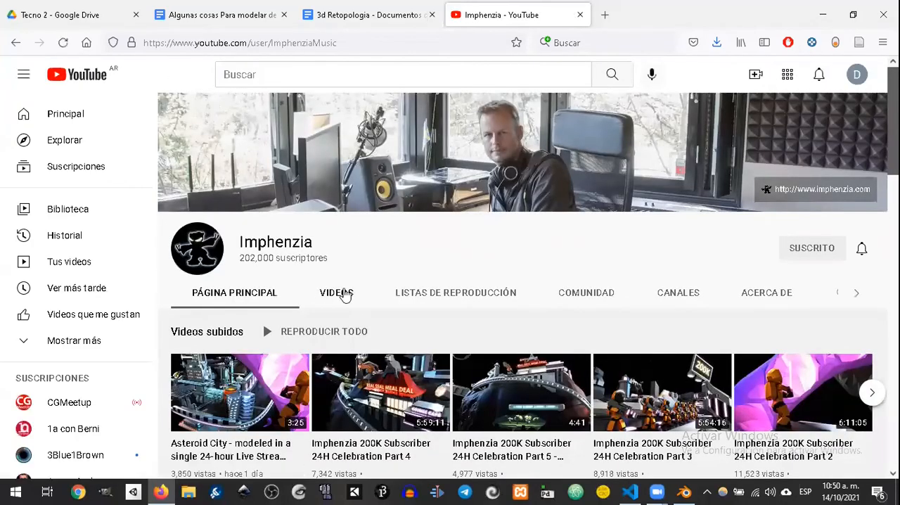
click(339, 293)
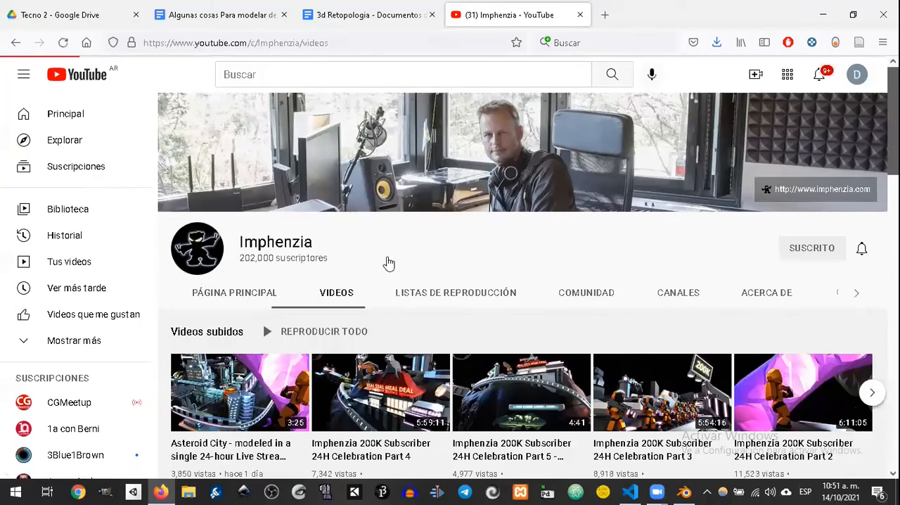
scroll(465, 267, down, 1)
scroll(484, 275, down, 3)
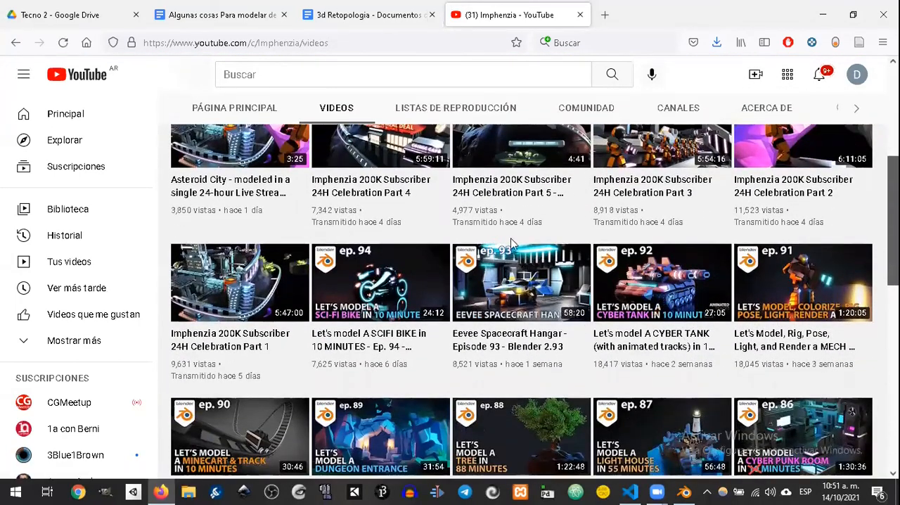
scroll(514, 303, down, 1)
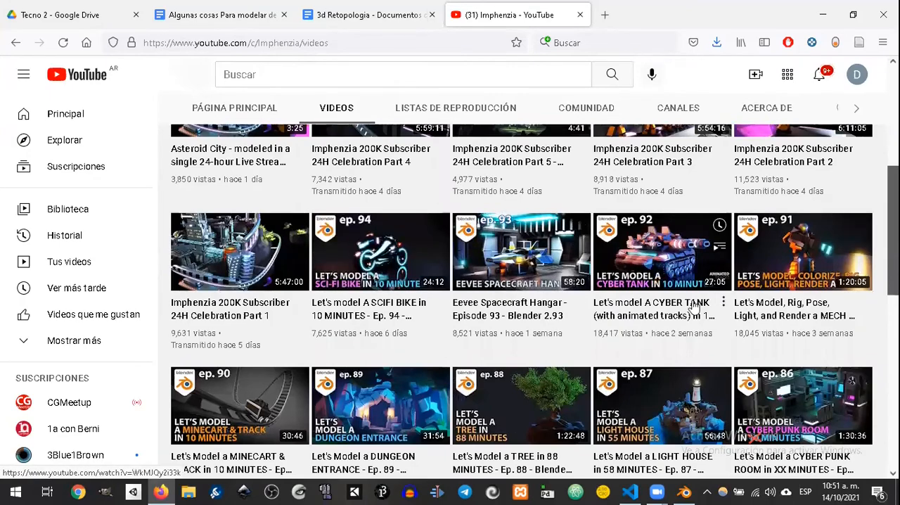
scroll(398, 262, down, 2)
scroll(473, 251, down, 2)
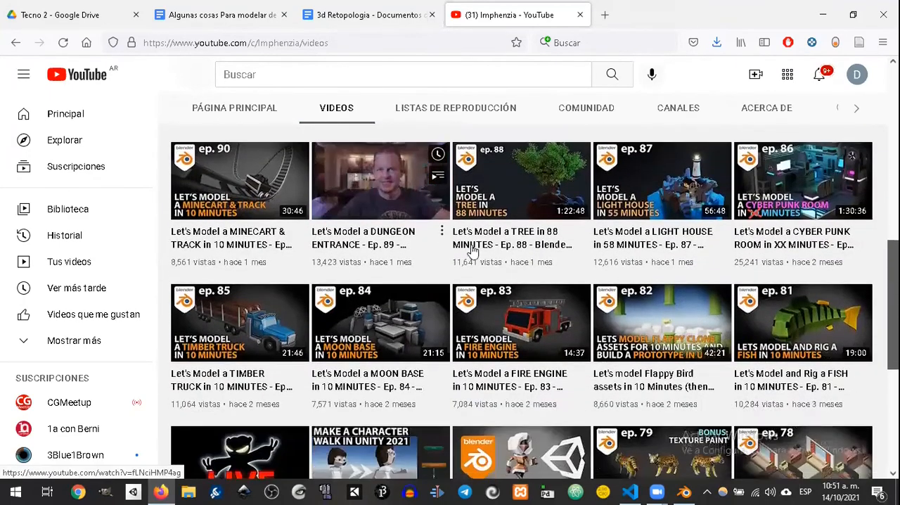
scroll(499, 292, down, 2)
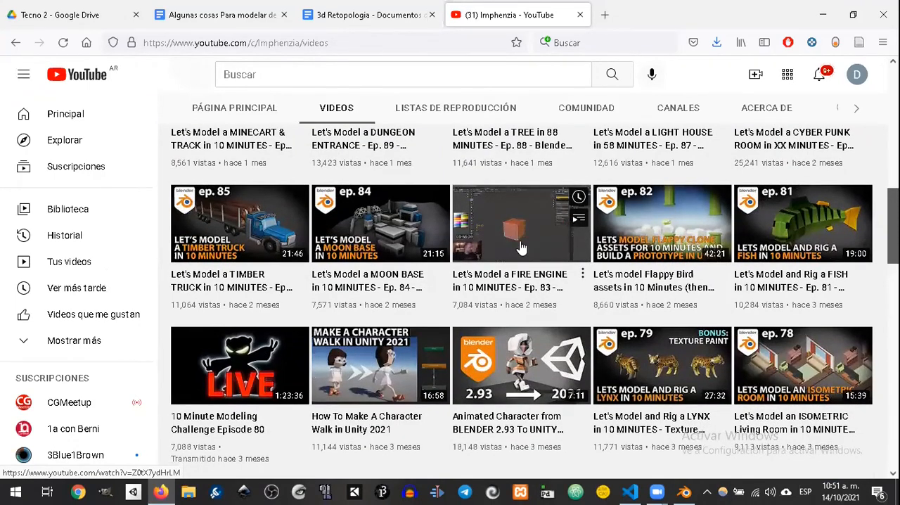
scroll(703, 246, down, 5)
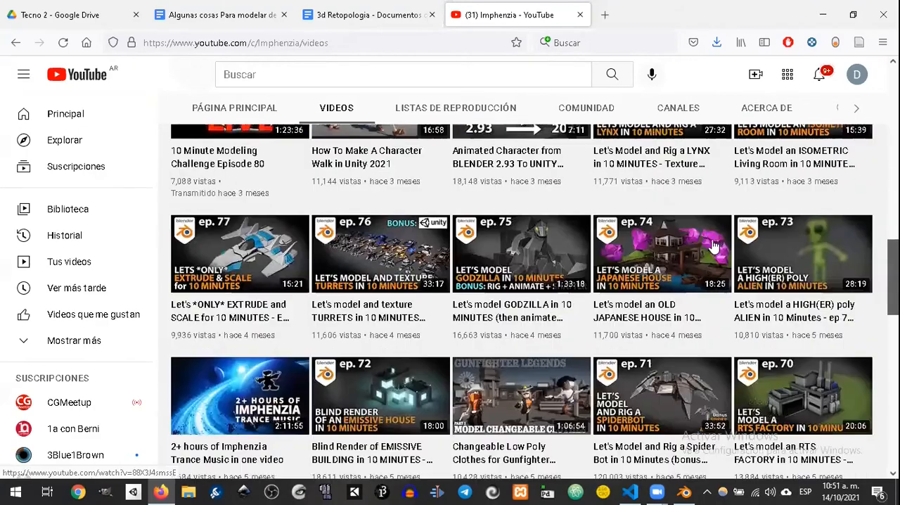
scroll(714, 245, down, 1)
scroll(631, 255, down, 2)
scroll(631, 254, down, 1)
scroll(543, 287, down, 2)
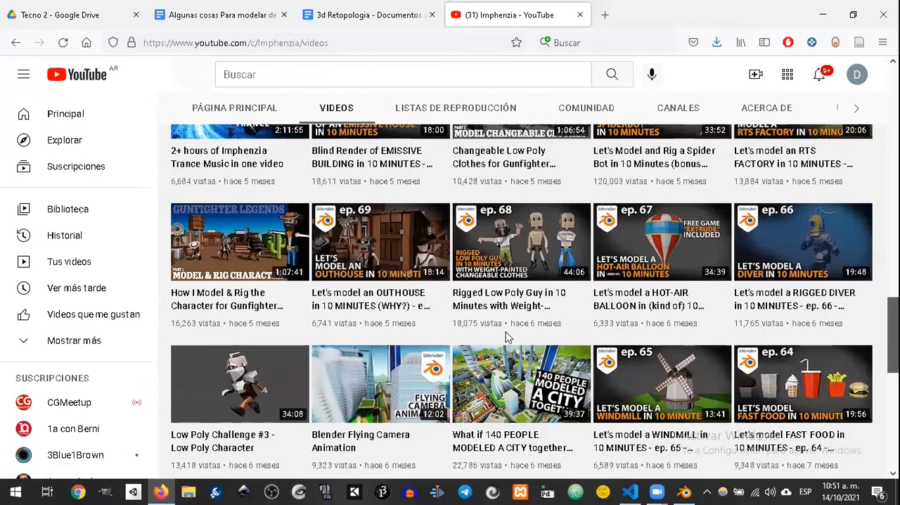
scroll(595, 211, down, 2)
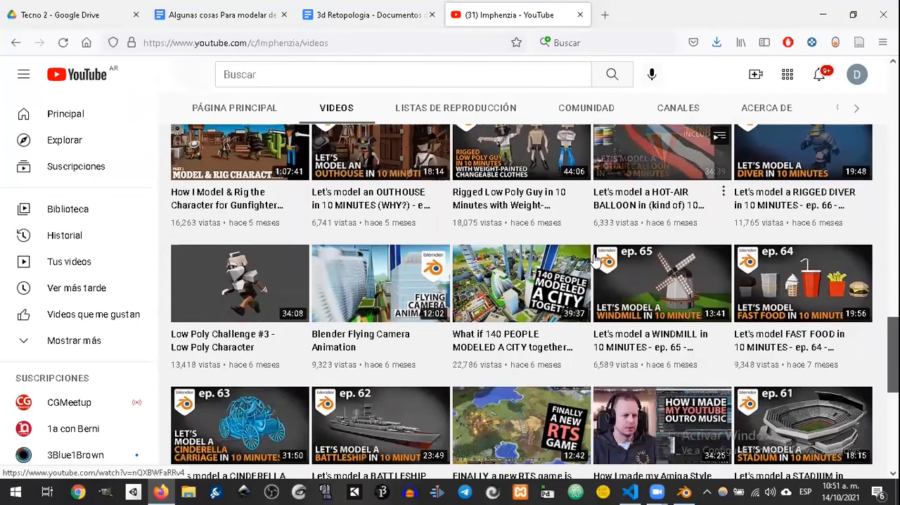
scroll(614, 251, down, 1)
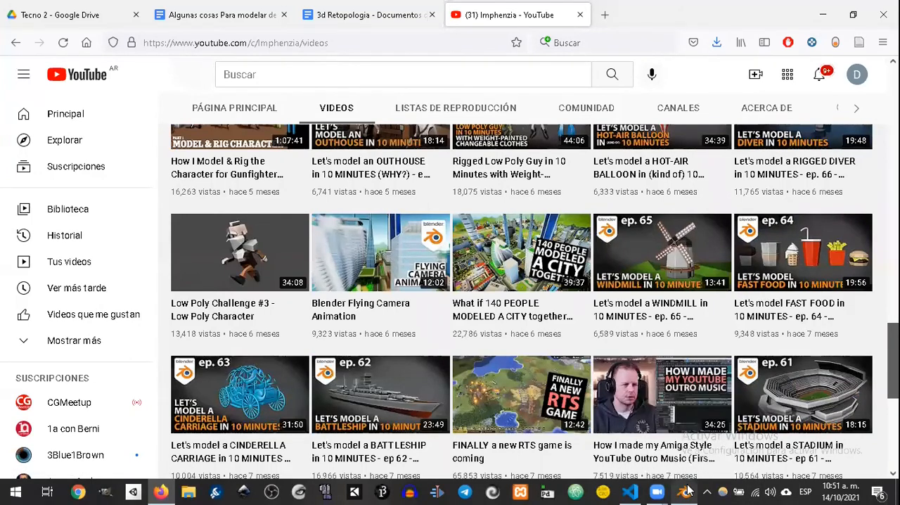
Step: Switch to Blender and view the area around the two trees
mouse_move(687, 490)
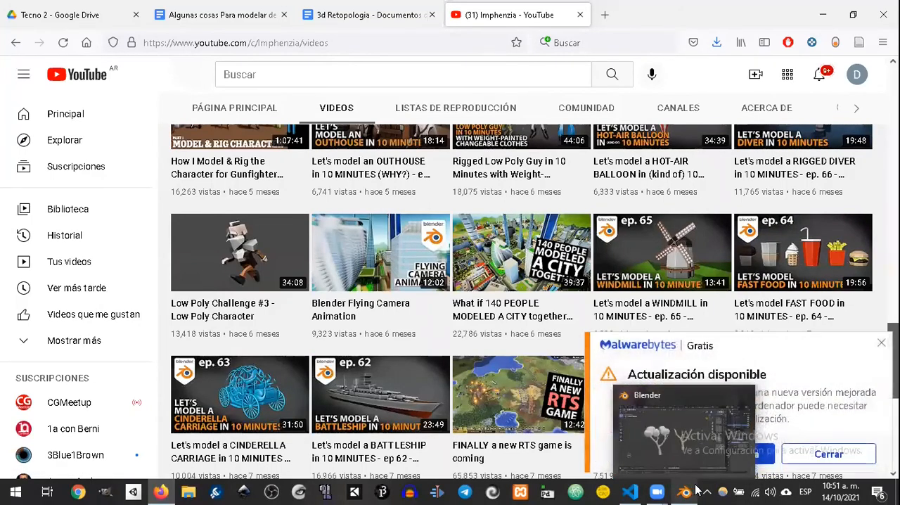
click(695, 490)
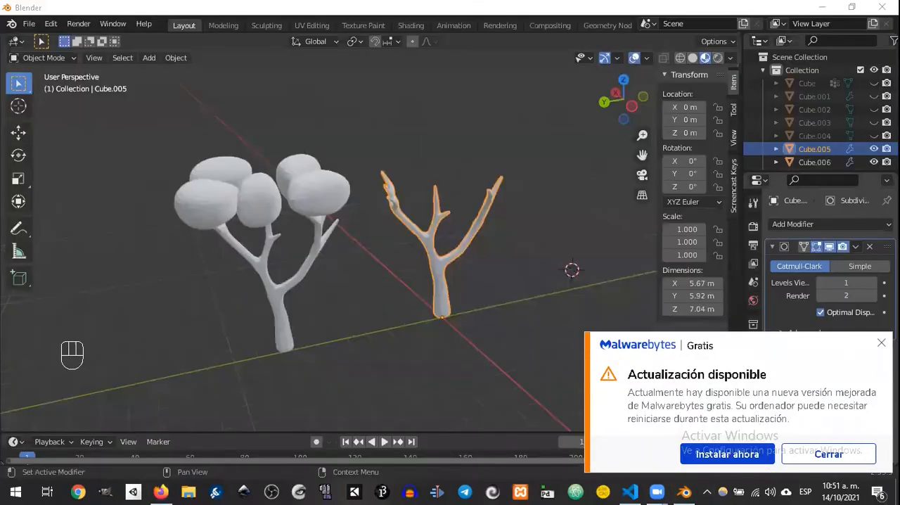
middle_drag(595, 255, 521, 257)
scroll(521, 258, down, 3)
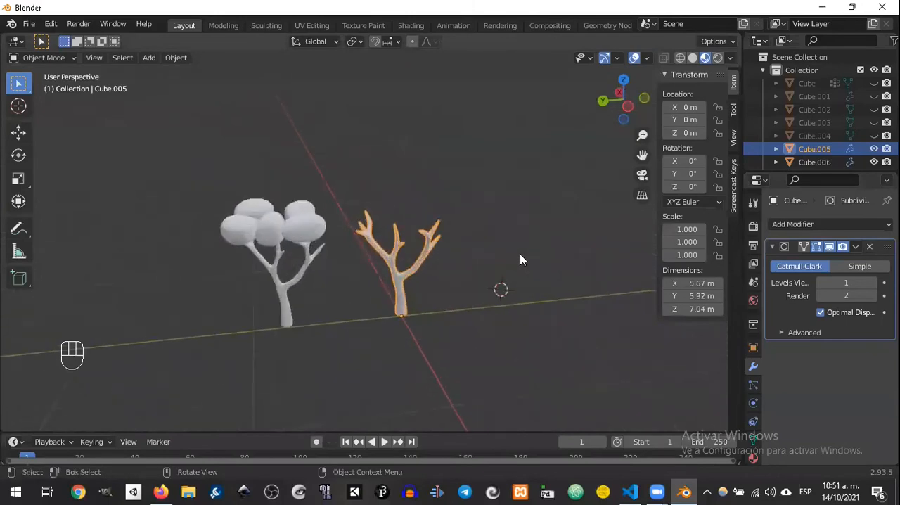
scroll(545, 259, up, 7)
Step: Add a UV sphere beside the bare tree and adjust its segment and ring counts
key(shift+a)
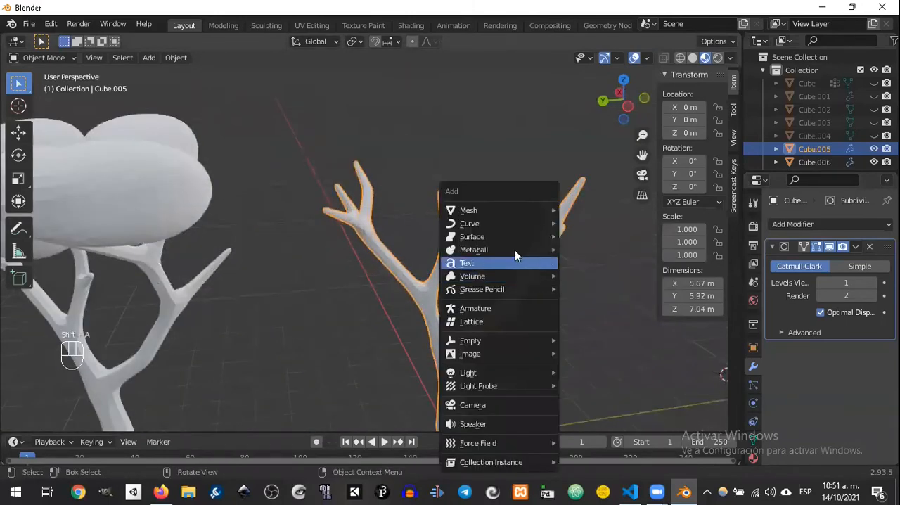
mouse_move(509, 211)
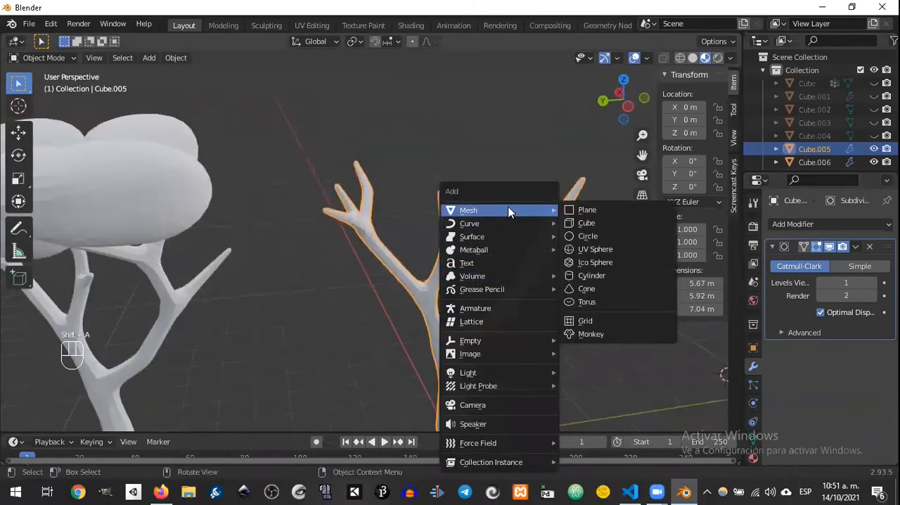
click(610, 251)
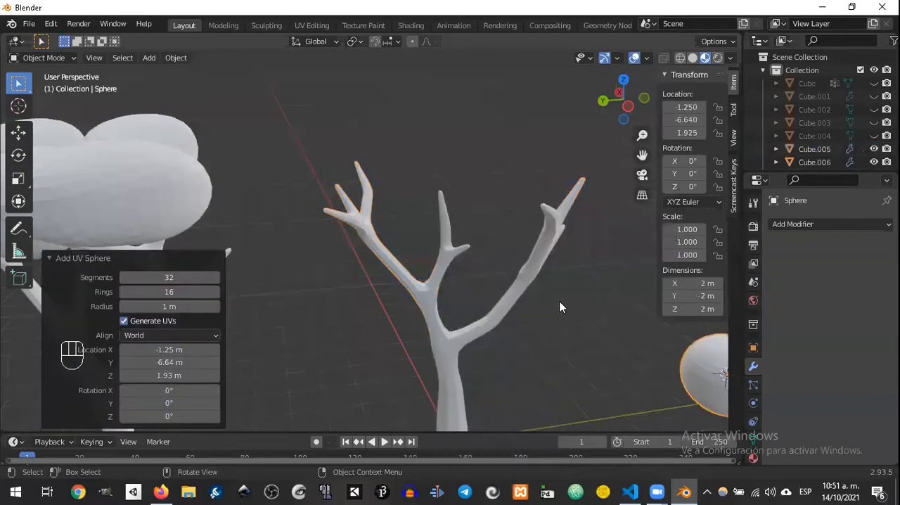
middle_drag(564, 318, 472, 301)
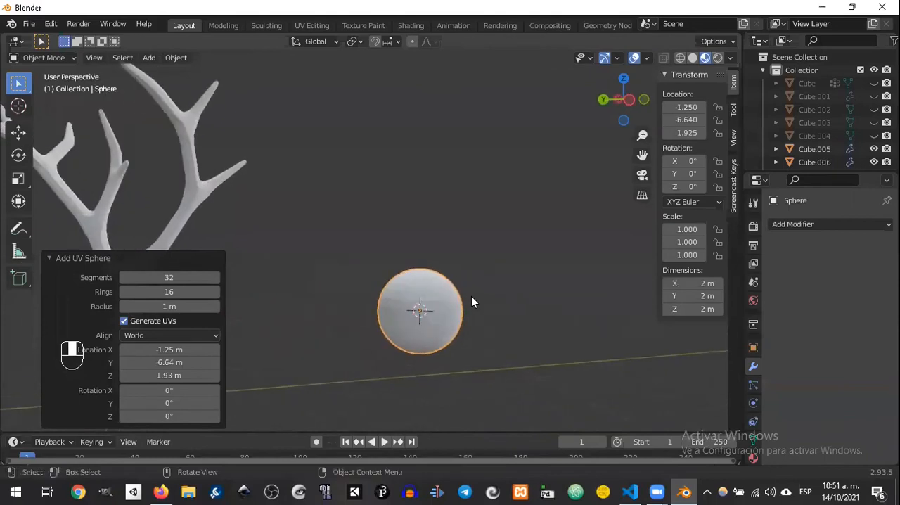
click(217, 278)
click(217, 291)
Step: In Edit Mode, push the sphere's bottom vertex up about 1.75 m with smooth proportional editing at size about 1.46, forming a hollow dome
middle_drag(336, 311, 419, 277)
key(Tab)
click(417, 316)
scroll(415, 304, up, 3)
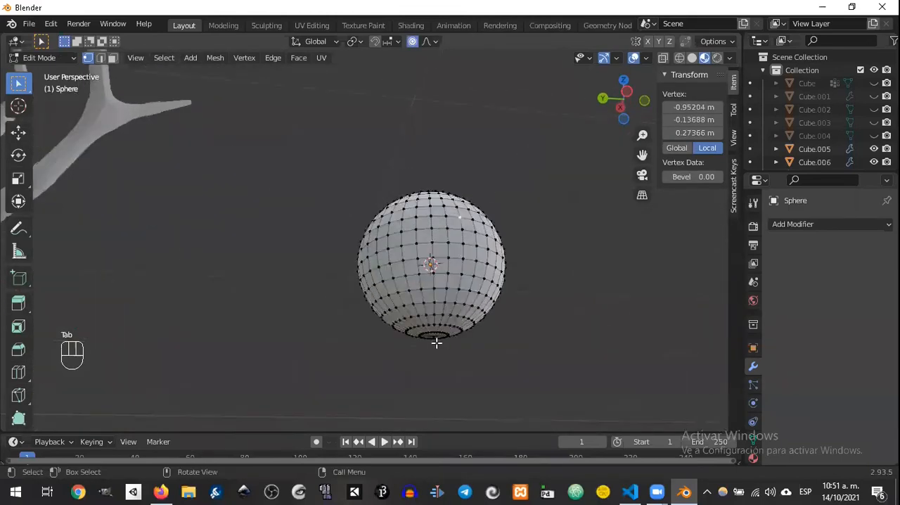
click(435, 336)
middle_drag(435, 335, 497, 271)
key(g)
scroll(467, 275, down, 2)
scroll(471, 273, up, 4)
scroll(468, 263, up, 2)
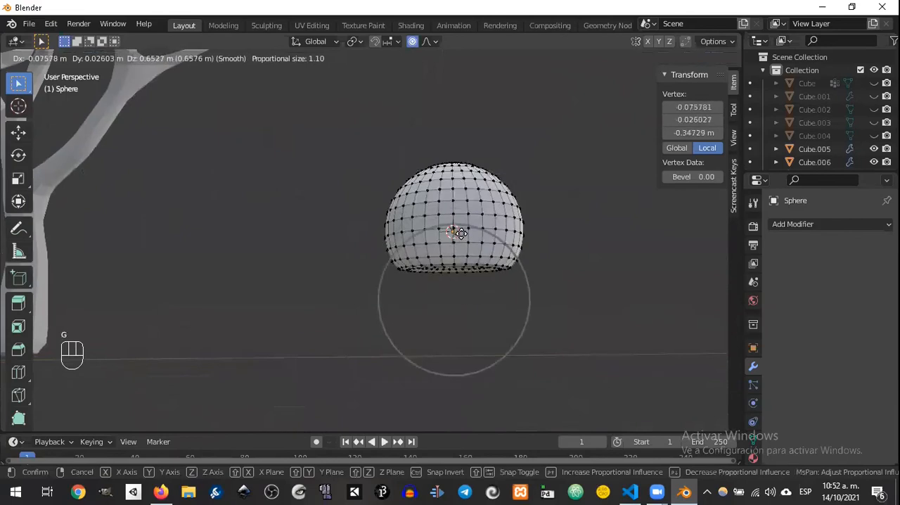
scroll(457, 247, down, 1)
scroll(458, 245, down, 8)
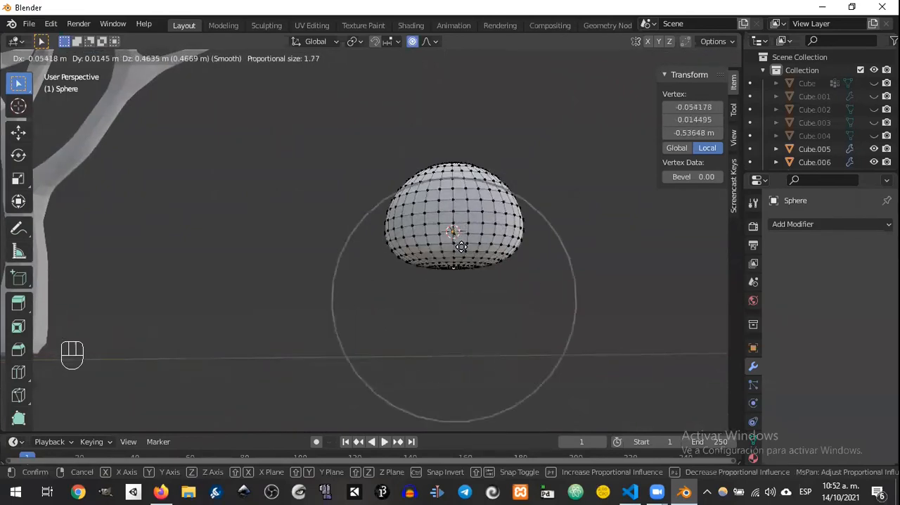
scroll(458, 231, down, 1)
scroll(454, 223, up, 4)
scroll(454, 223, up, 5)
scroll(456, 224, down, 2)
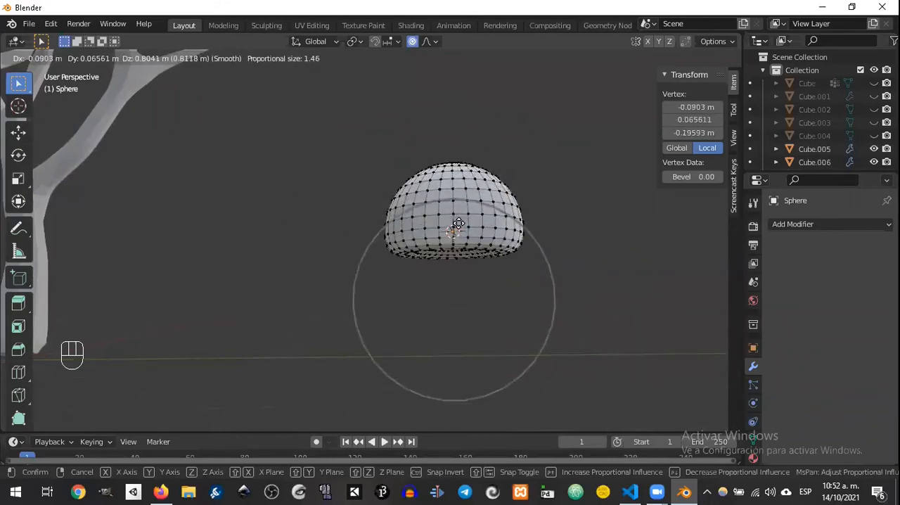
click(459, 168)
middle_drag(459, 167, 470, 210)
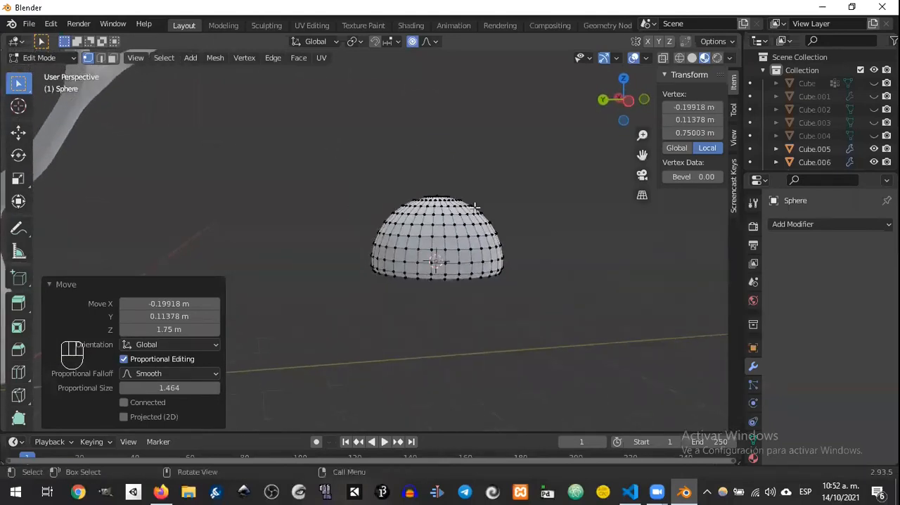
Step: Lift one vertex of the dome's lower rim with smooth proportional editing, reducing the proportional size to about 0.42
scroll(470, 214, down, 3)
scroll(472, 251, up, 5)
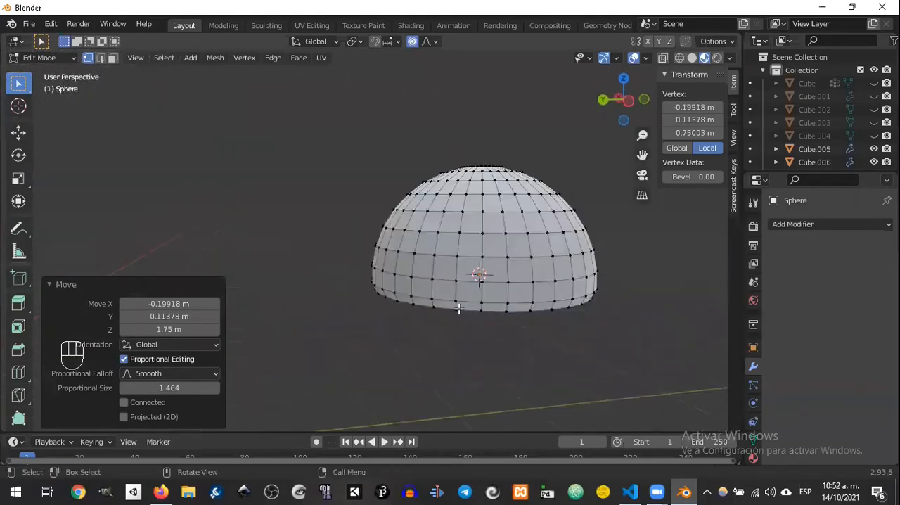
click(459, 308)
key(g)
scroll(477, 301, down, 3)
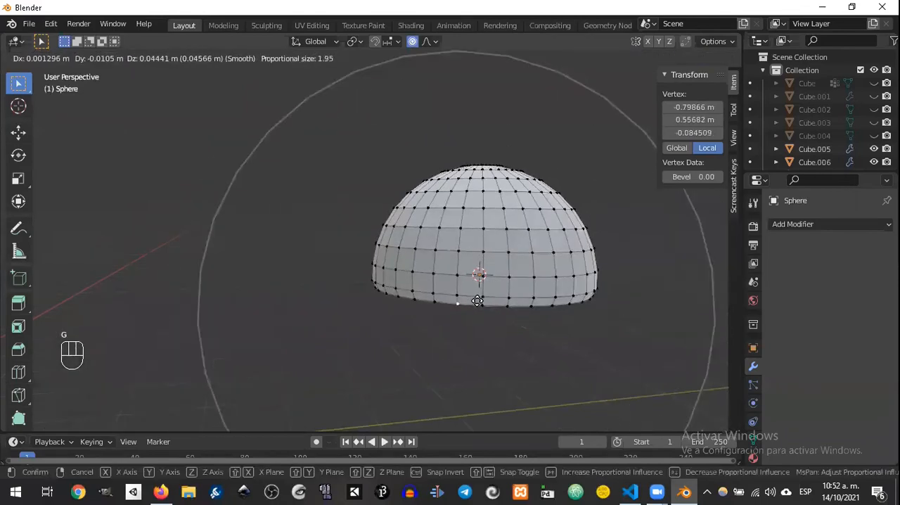
scroll(478, 294, up, 16)
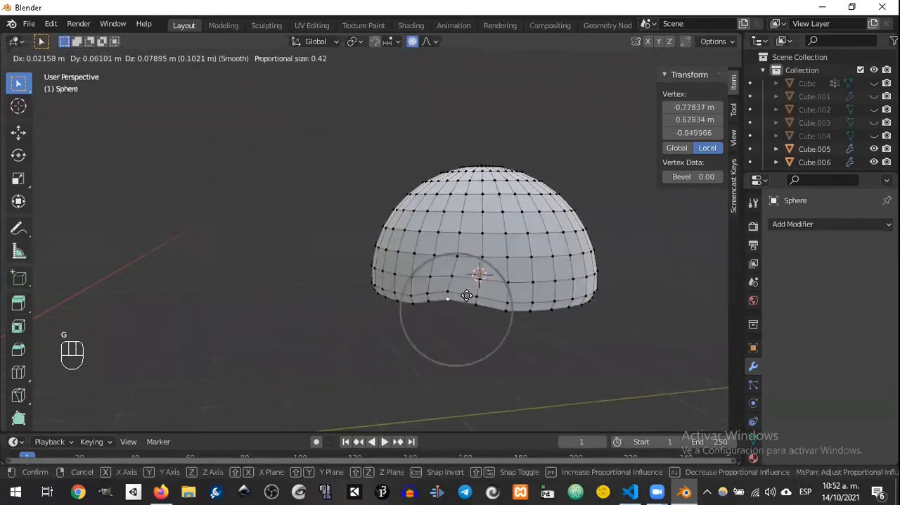
click(467, 294)
Step: Reposition several more vertices along the dome's lower rim with the same proportional falloff to make the edge wavy
click(524, 307)
key(g)
click(540, 315)
key(g)
click(584, 308)
mouse_move(584, 308)
middle_down()
mouse_move(512, 292)
mouse_move(588, 311)
middle_up()
key(g)
click(523, 303)
click(534, 291)
key(g)
click(512, 290)
middle_drag(512, 289, 564, 272)
click(524, 253)
key(g)
click(516, 246)
Step: Lift spaced vertices around the remaining sides of the dome's rim to continue the wavy edge all the way round
scroll(512, 229, up, 6)
scroll(511, 230, down, 3)
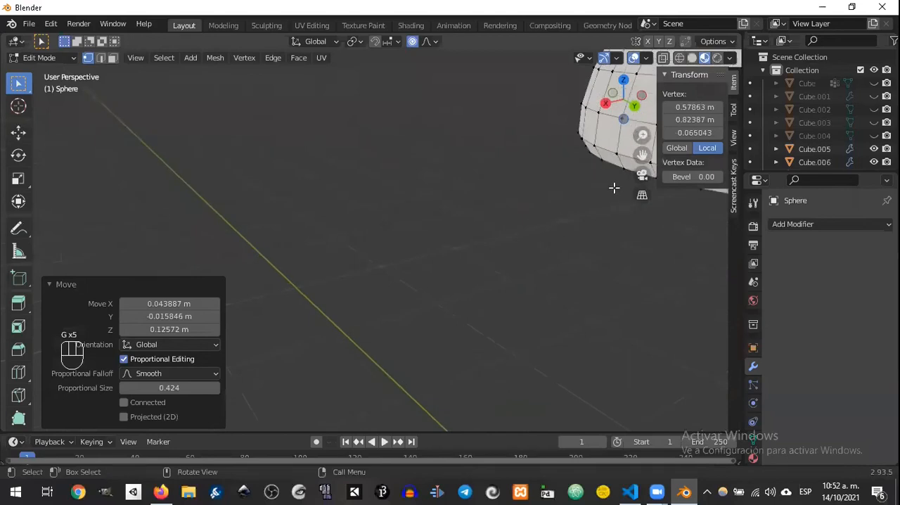
scroll(614, 188, down, 4)
middle_drag(601, 226, 534, 214)
click(411, 234)
key(g)
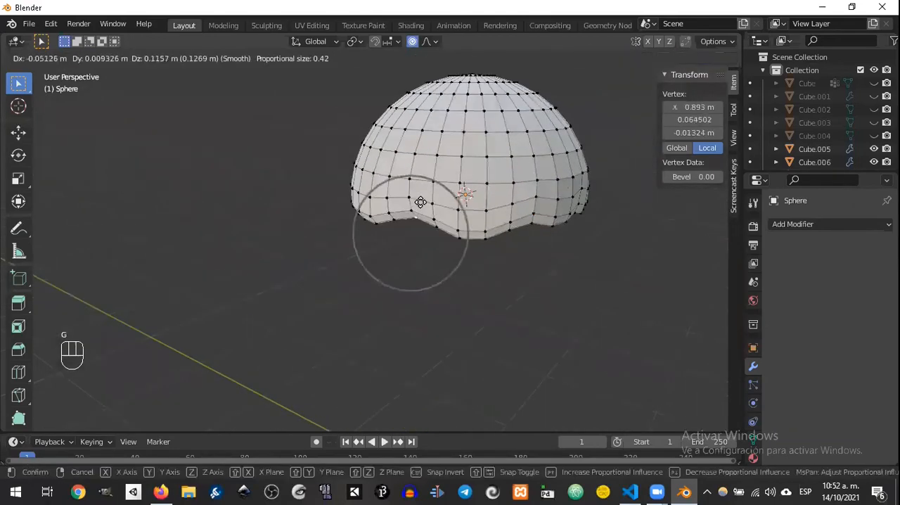
click(420, 202)
middle_drag(422, 202, 787, 261)
click(377, 285)
key(g)
click(359, 277)
middle_drag(359, 277, 338, 307)
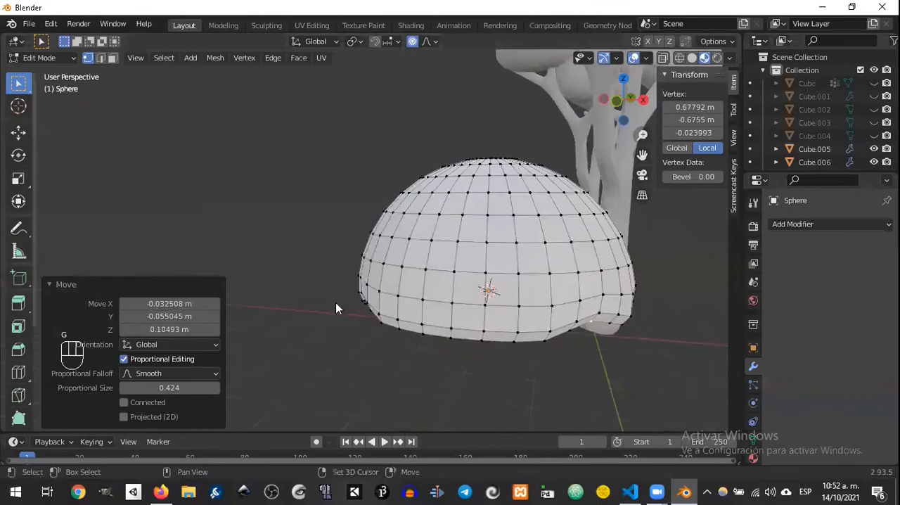
click(450, 341)
key(g)
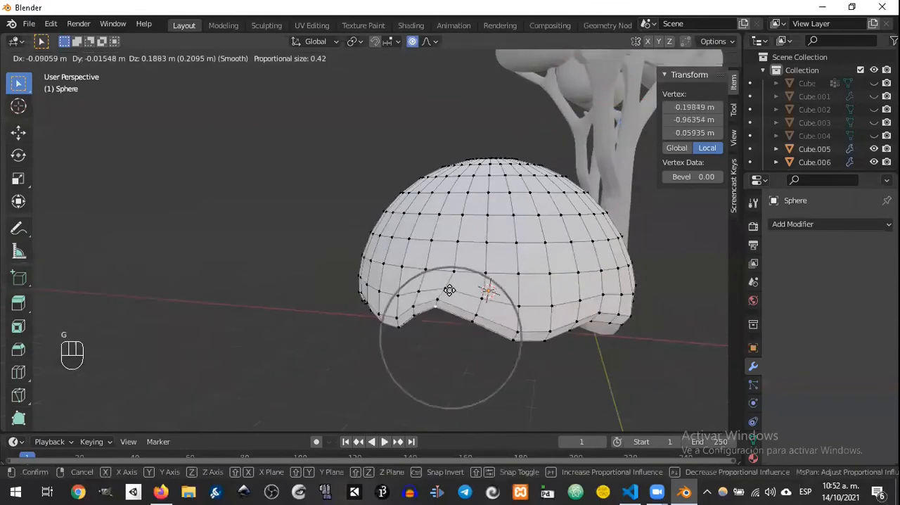
click(343, 289)
middle_drag(343, 288, 491, 255)
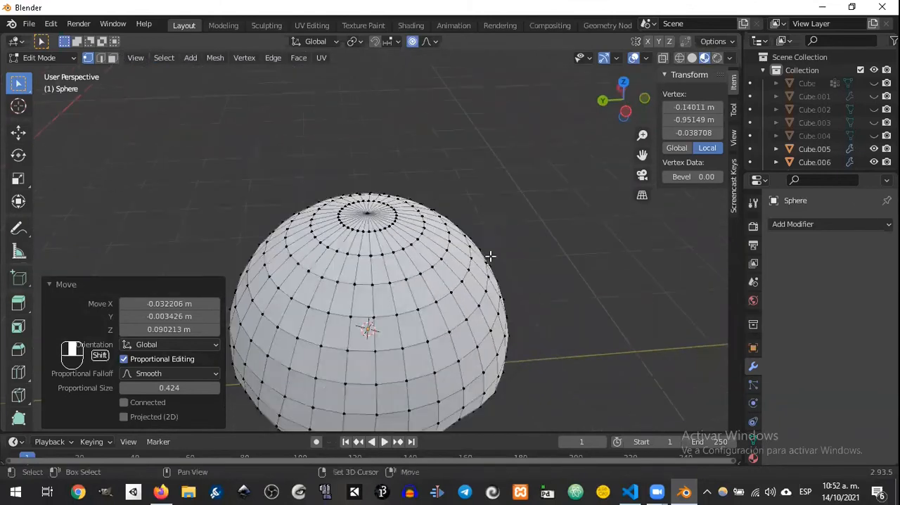
Step: Select the dome's top vertex, grow the selection down to just above the lowest rim edge, and switch to face selection
click(377, 212)
middle_drag(376, 212, 488, 233)
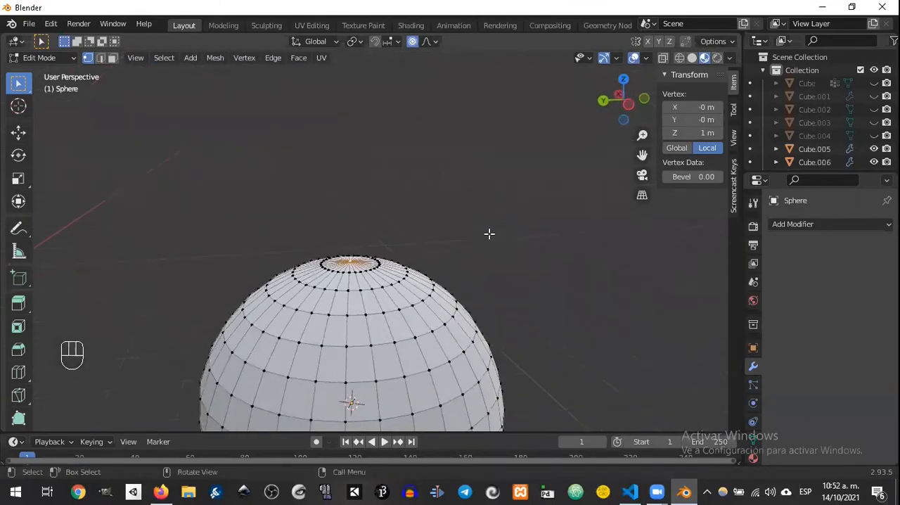
scroll(488, 232, down, 2)
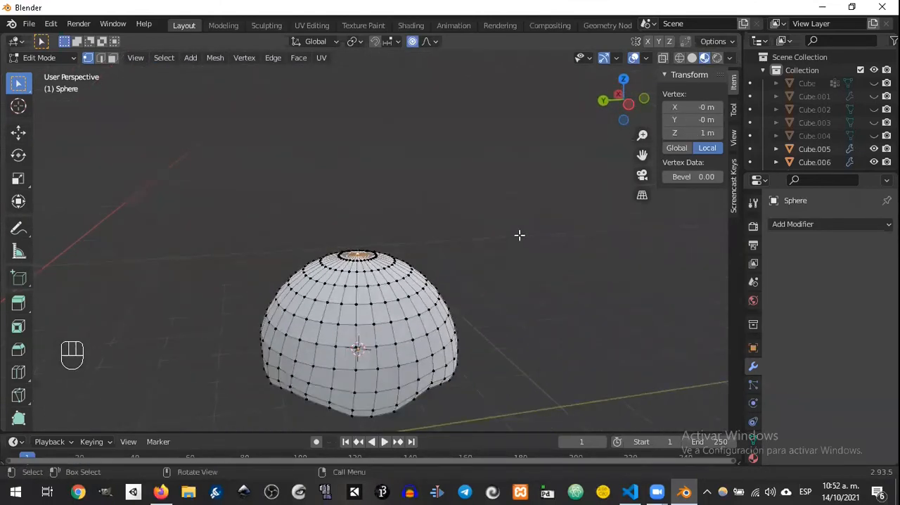
key(ctrl+KP_Add)
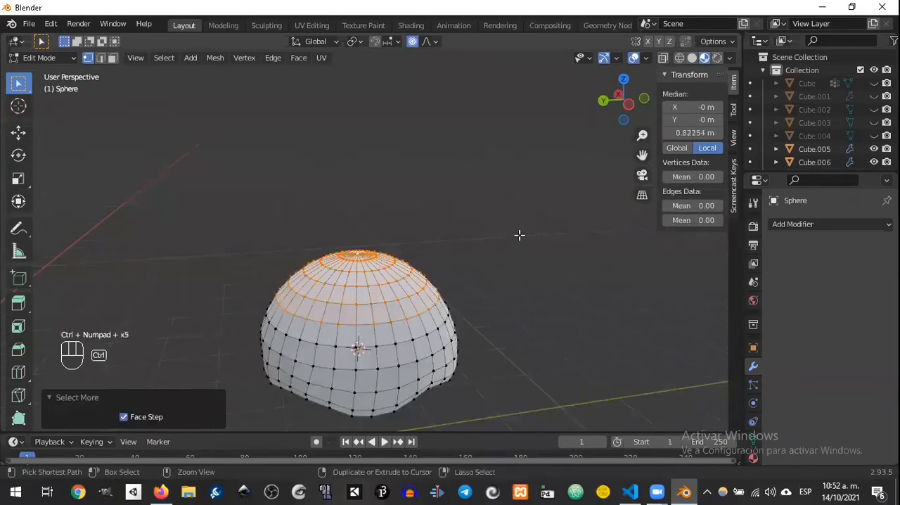
key(ctrl+KP_Add)
key(ctrl+KP_Add)
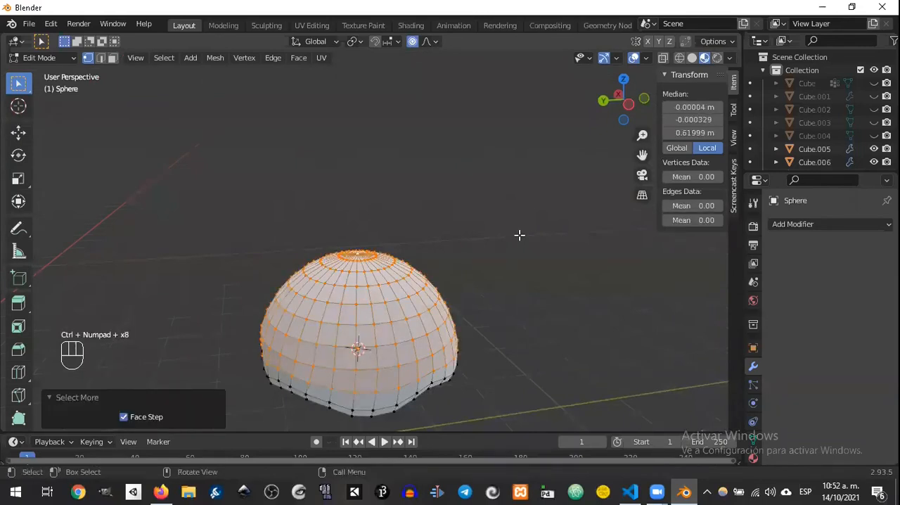
key(ctrl+KP_Add)
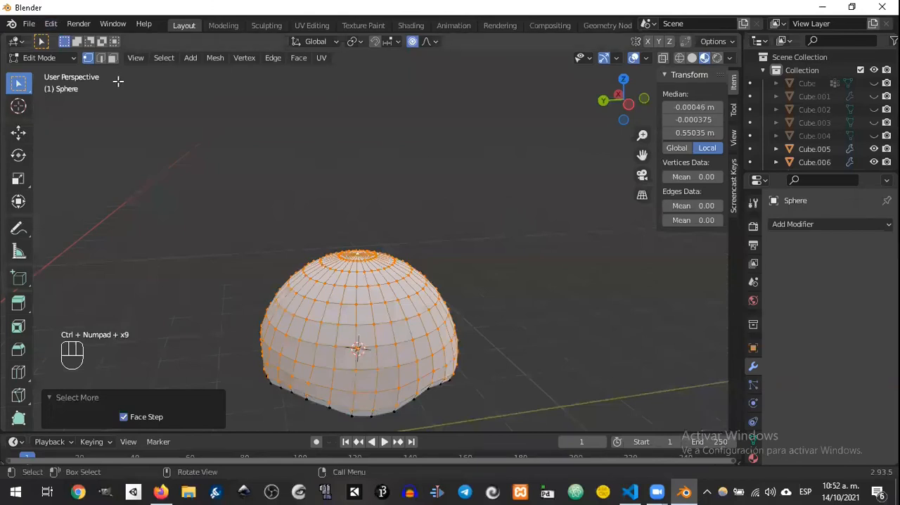
click(113, 58)
middle_drag(404, 234, 411, 278)
key(e)
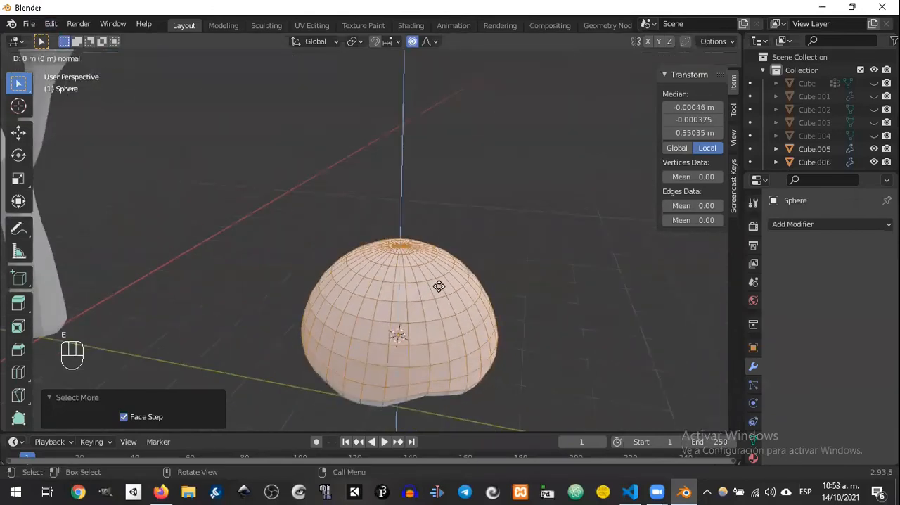
click(443, 279)
key(ctrl+z)
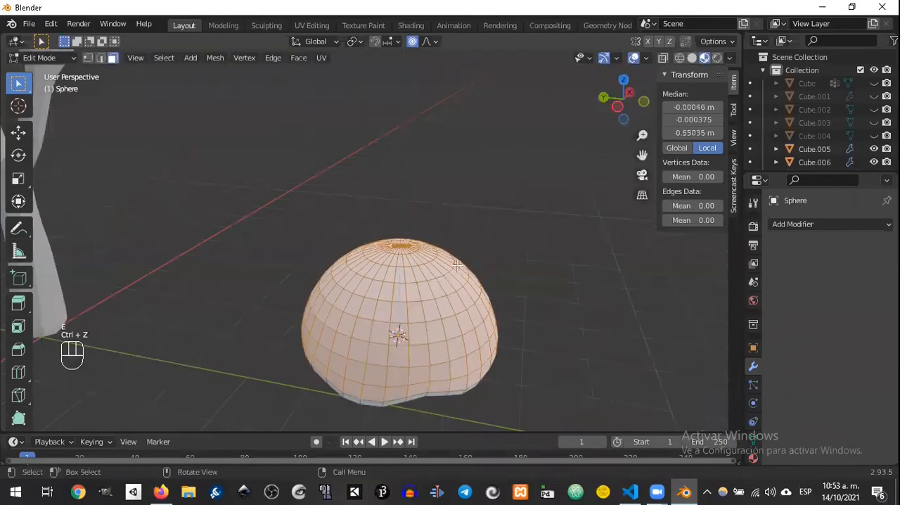
Step: Extrude the selected dome faces along their normals by about 0.0525 m to form a first outer layer
key(alt+e)
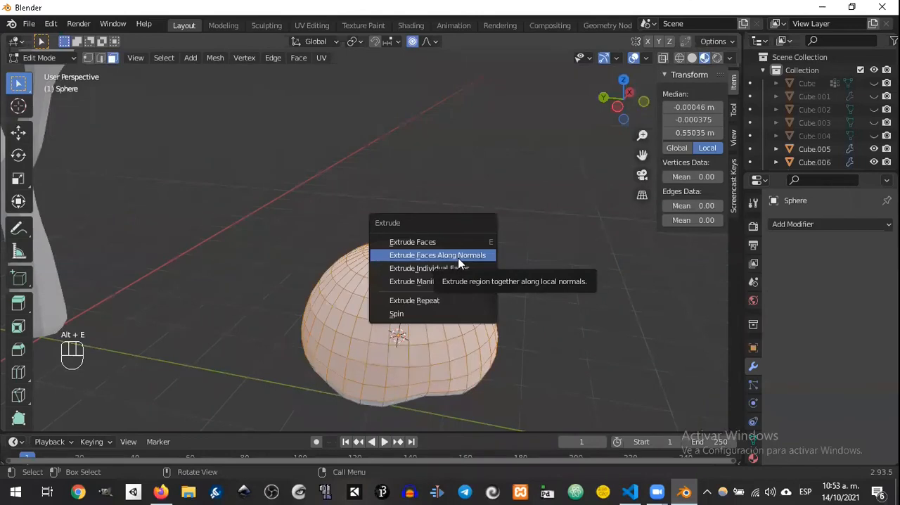
click(453, 255)
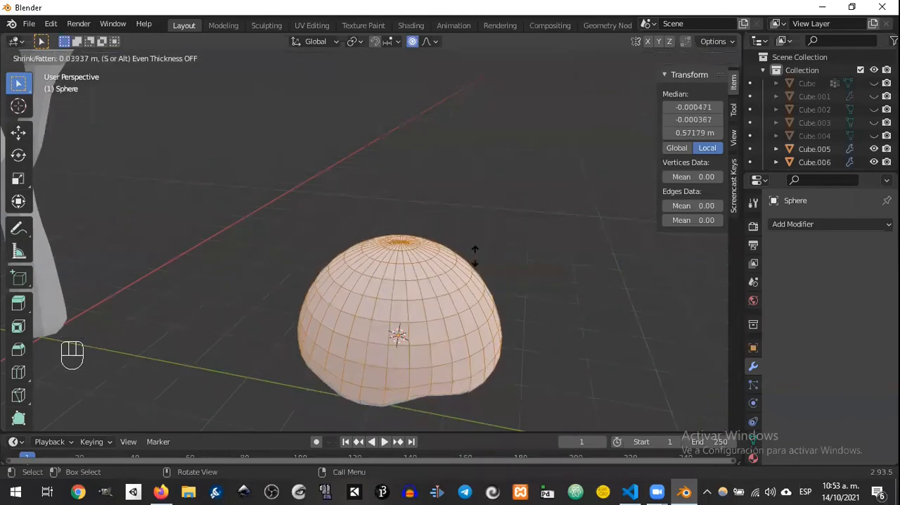
click(476, 255)
middle_drag(477, 255, 408, 381)
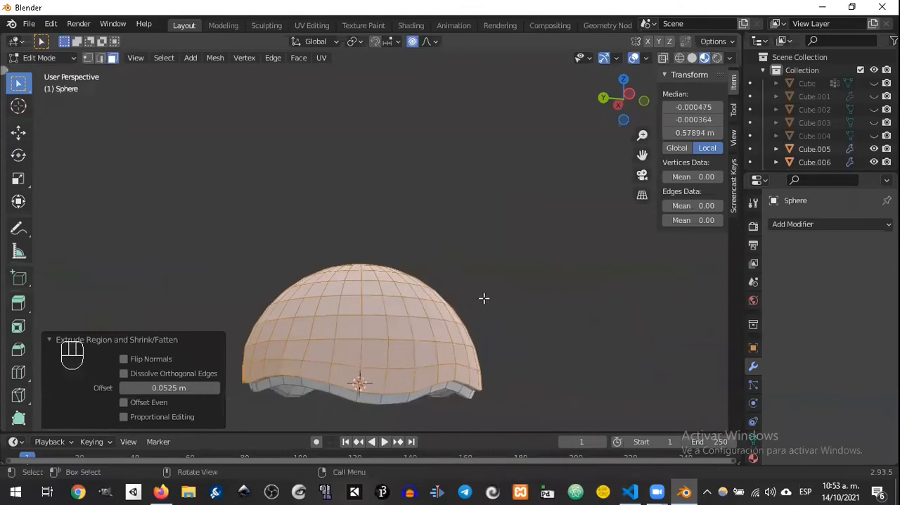
Step: Shrink the selection by one ring of faces and extrude it along normals by about 0.0724 m as a second layer
key(ctrl+KP_Subtract)
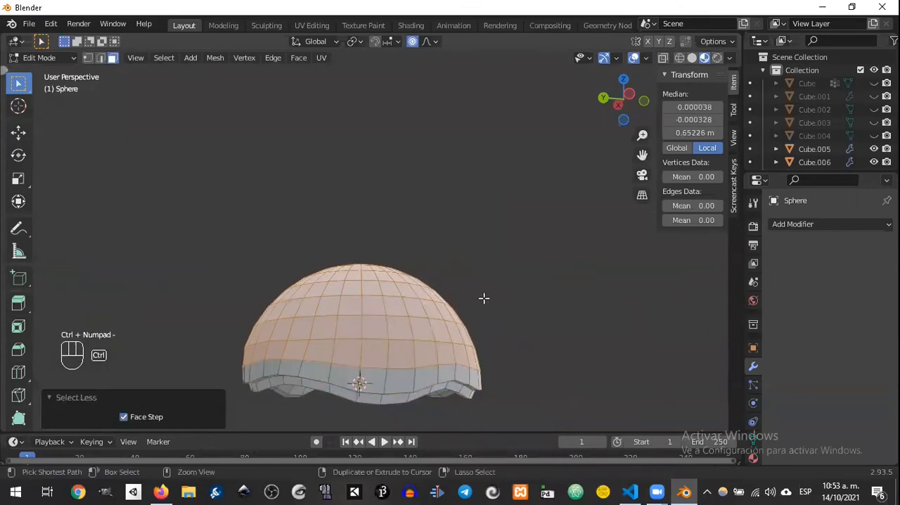
key(alt+e)
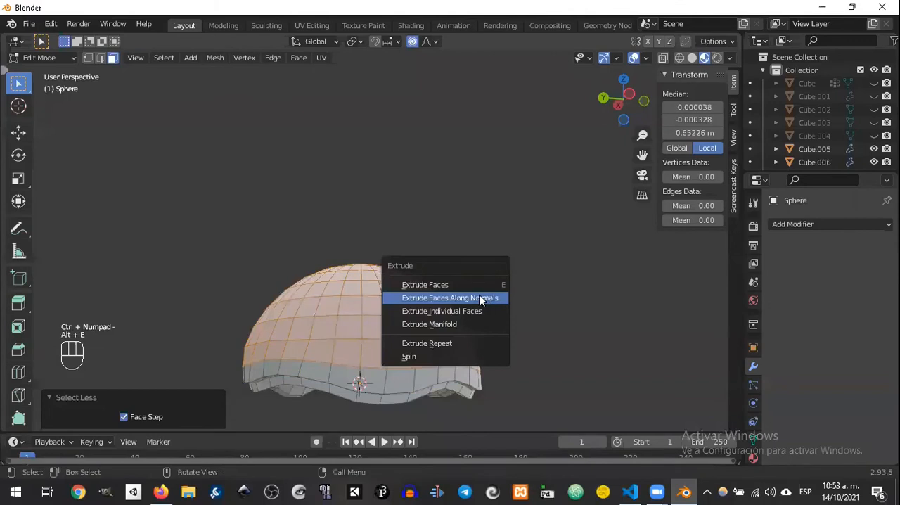
click(483, 297)
click(481, 292)
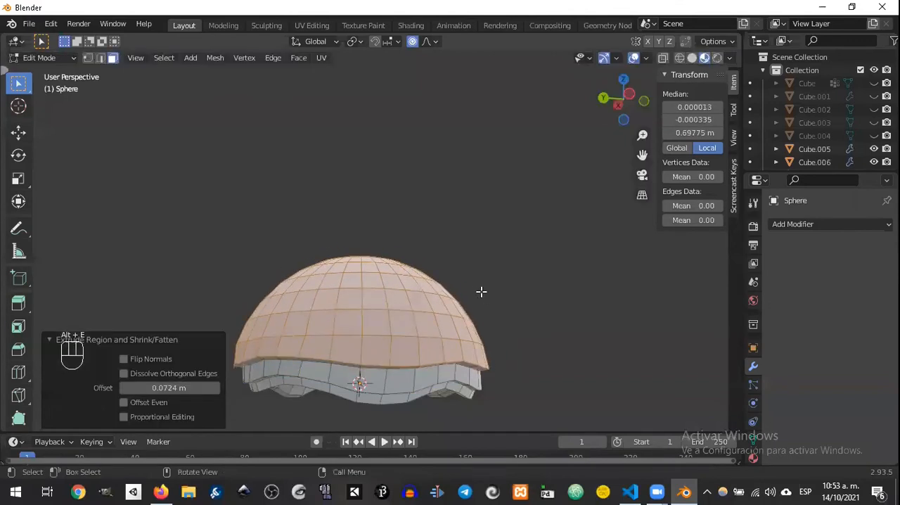
Step: Shrink the dome selection by one ring of faces and extrude it along normals by about 0.0487 m as a third layer
key(shift+KP_Subtract)
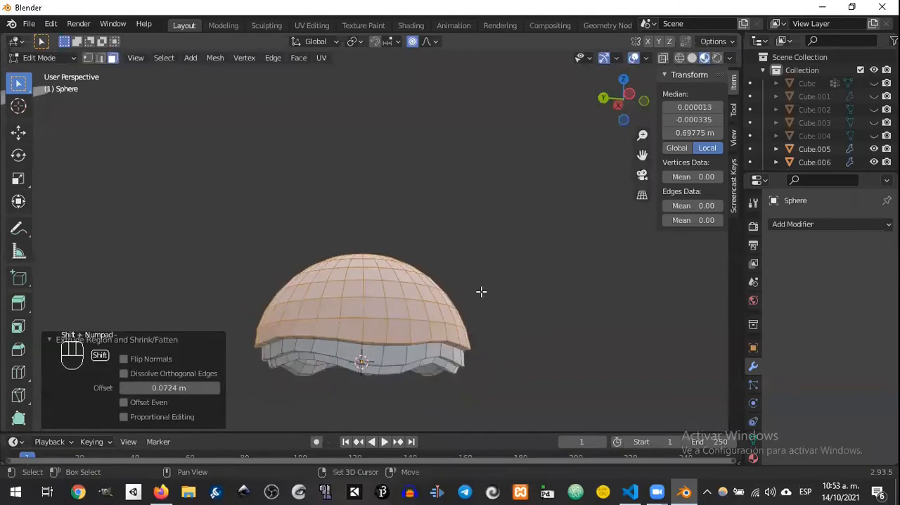
key(shift+KP_Add)
key(ctrl+KP_Subtract)
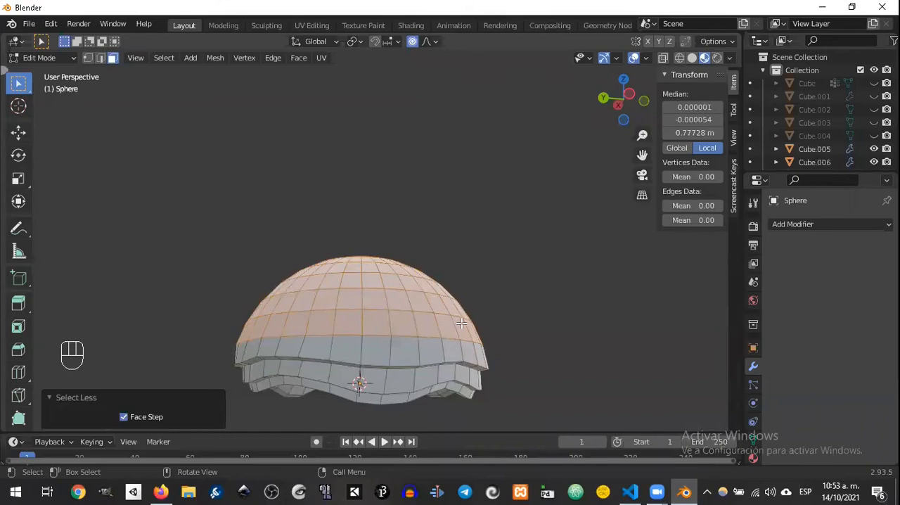
key(alt+e)
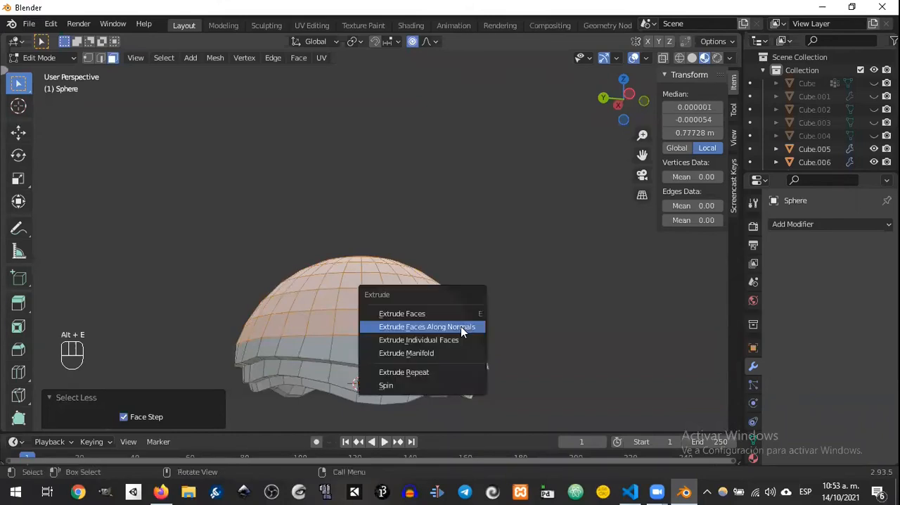
click(458, 326)
click(468, 323)
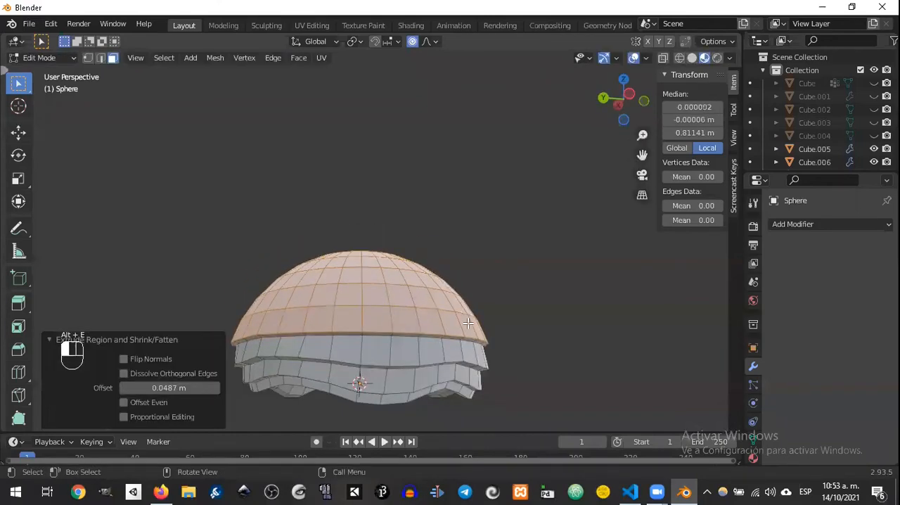
Step: Shrink the selection by another ring and extrude it along normals by about 0.11 m as the top layer
key(ctrl+KP_Subtract)
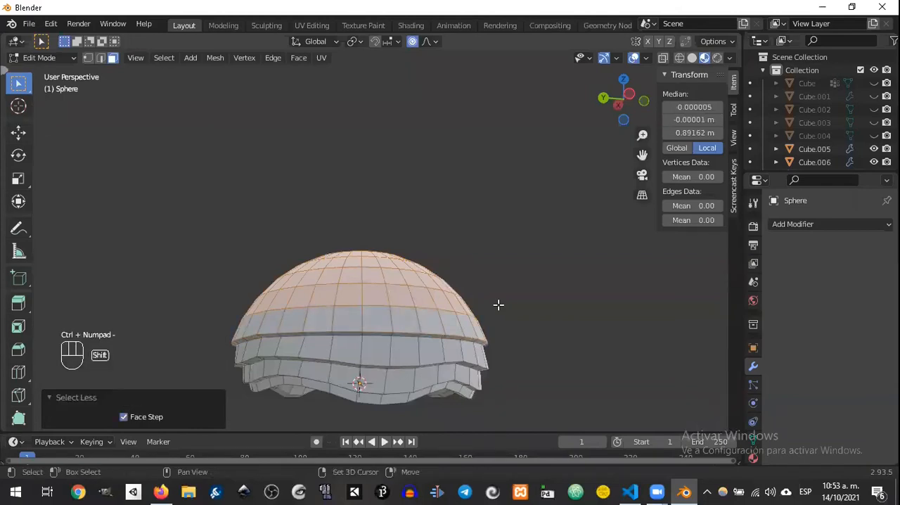
key(alt+e)
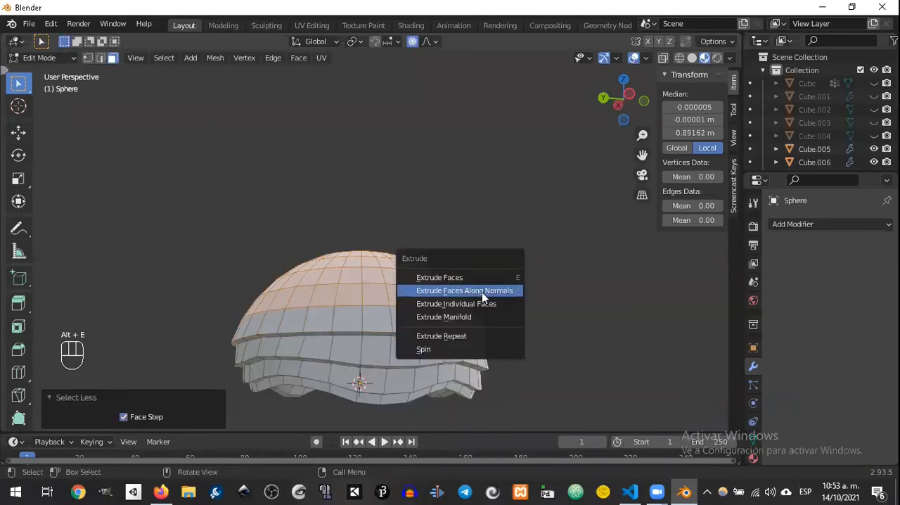
click(482, 292)
click(502, 288)
middle_drag(502, 288, 502, 346)
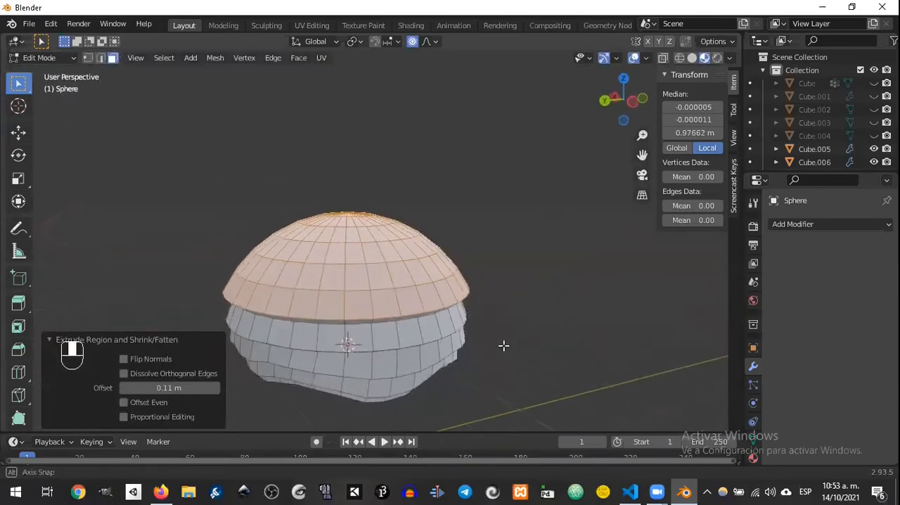
Step: Switch to vertex selection and pull spaced vertices on the top layer's lower rim downward with proportional editing, starting about 0.069 m
click(377, 314)
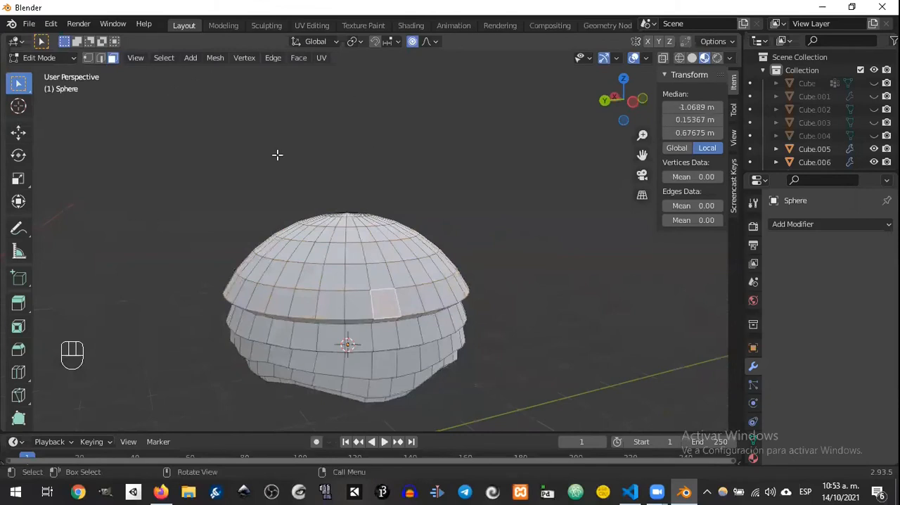
key(1)
click(405, 320)
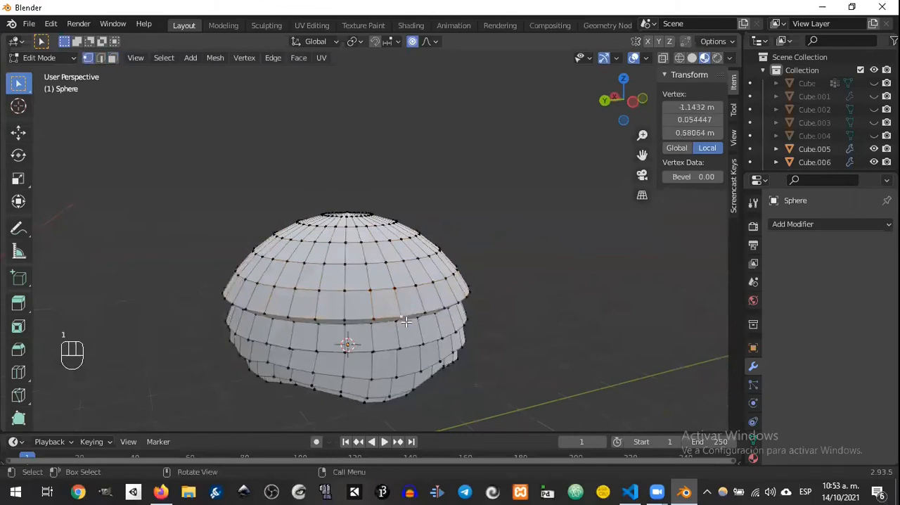
key(g)
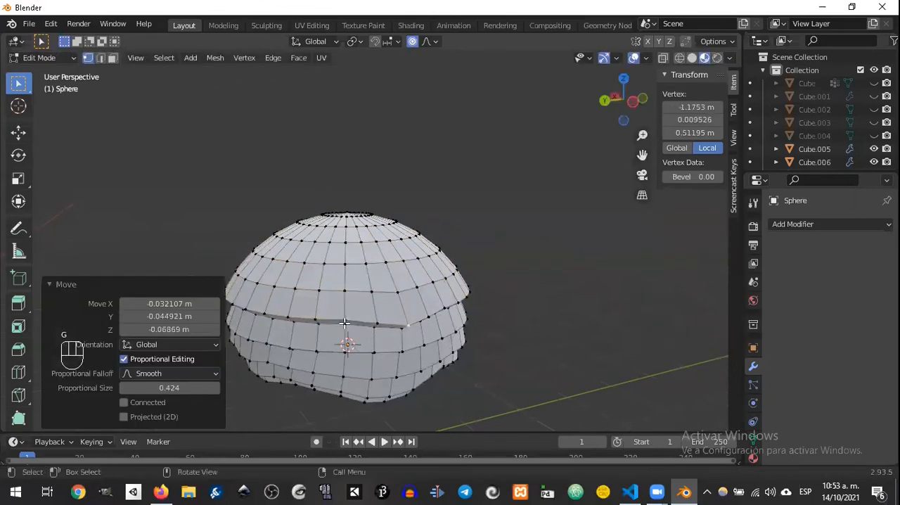
key(g)
click(355, 320)
middle_drag(355, 320, 406, 302)
click(355, 319)
key(g)
click(354, 320)
Step: Lower further vertices along the top layer's rim with proportional editing, the last one by about 0.091 m
key(g)
click(362, 316)
key(g)
right_click(378, 318)
click(377, 319)
key(g)
click(379, 320)
middle_drag(378, 321, 425, 280)
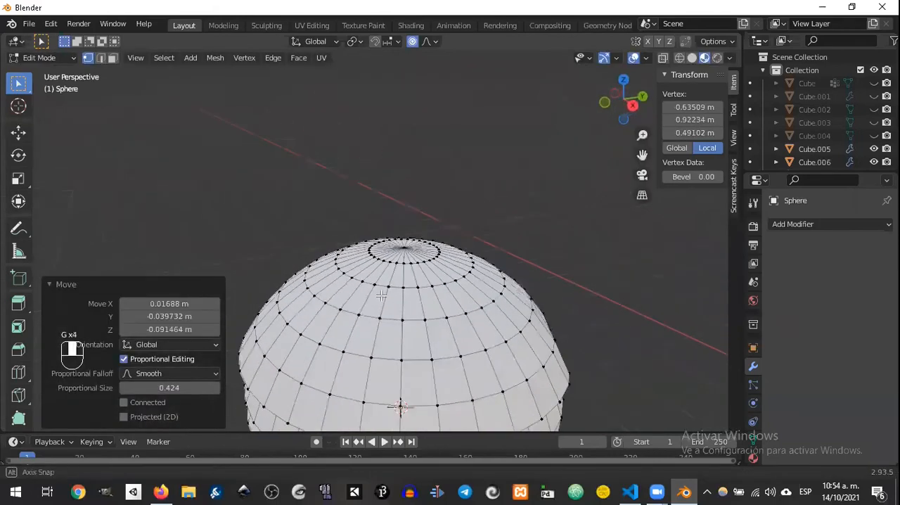
Step: Pull two spaced rim vertices of the top layer downward on another side of the dome
shift+middle_drag(336, 155, 327, 142)
click(425, 221)
key(g)
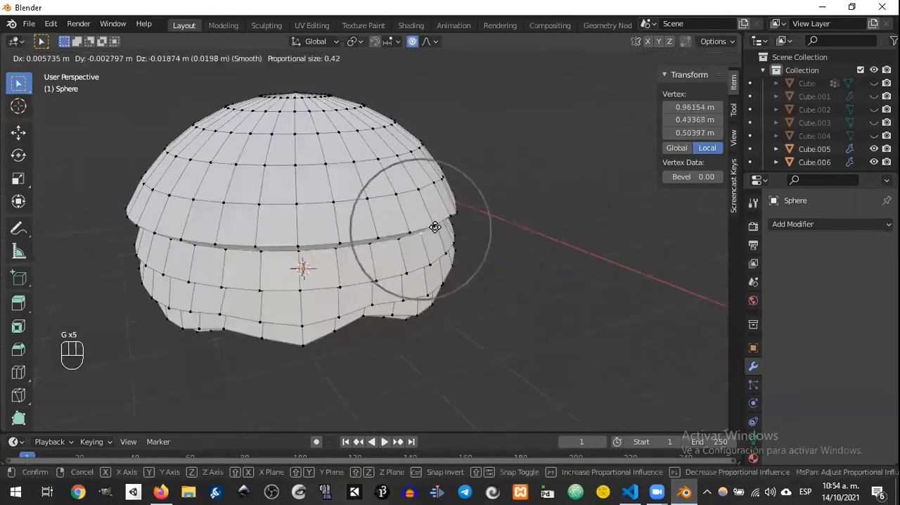
click(440, 215)
click(371, 242)
key(g)
click(364, 249)
middle_drag(320, 227, 517, 208)
Step: Move spaced vertices along the remaining sides of the top layer's rim to complete its wavy edge
click(391, 214)
key(g)
click(396, 240)
click(422, 223)
key(g)
click(436, 241)
click(519, 204)
key(g)
click(531, 226)
click(434, 207)
key(g)
click(432, 216)
Step: Return to Object Mode, select only the foliage dome, and scale it by about 2.547 and again by about 0.89
middle_drag(433, 217, 540, 221)
scroll(455, 227, down, 6)
key(Tab)
middle_drag(439, 197, 420, 213)
key(a)
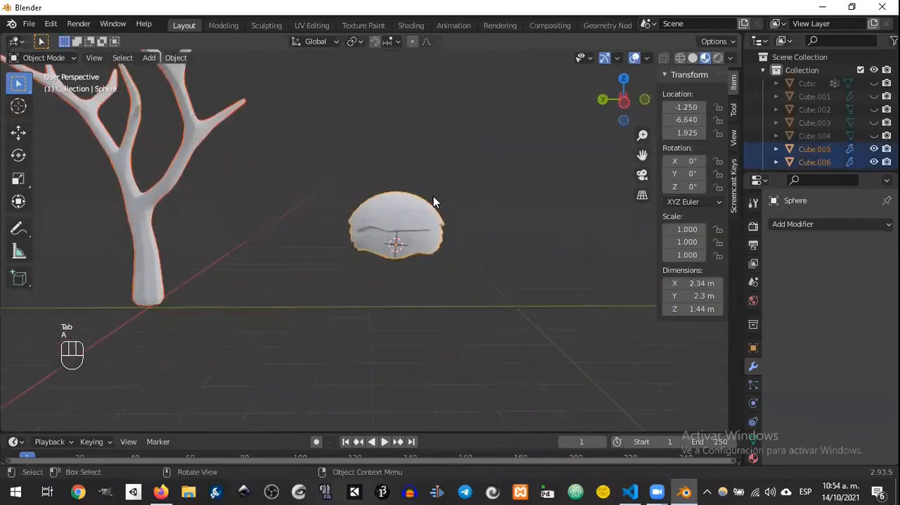
click(428, 216)
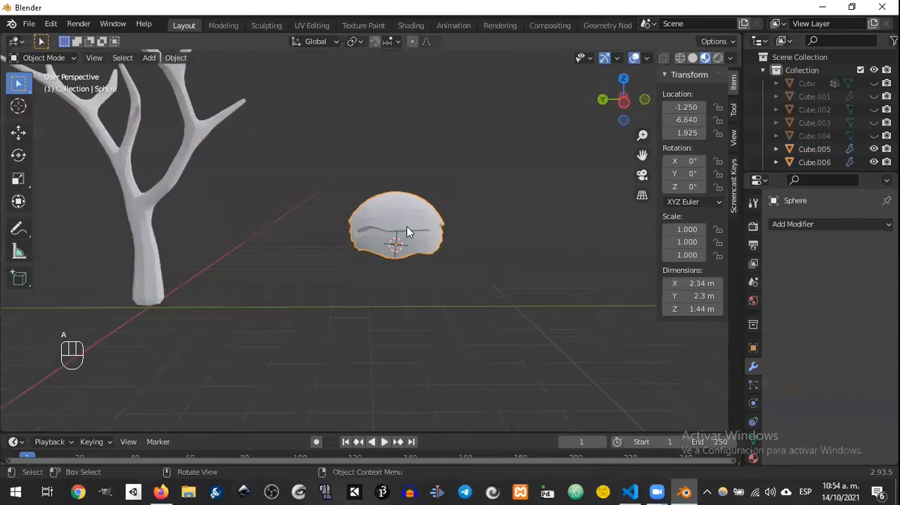
key(s)
click(452, 187)
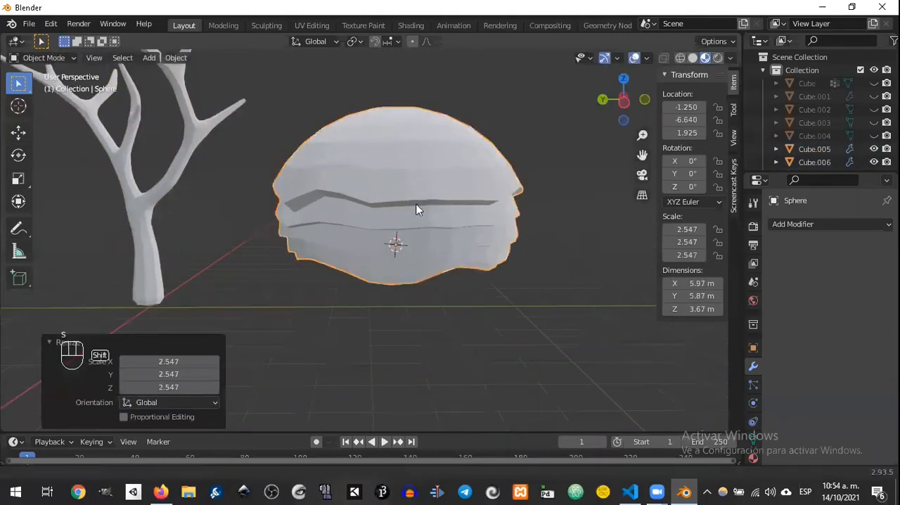
shift+middle_drag(417, 210, 493, 204)
key(s)
click(496, 203)
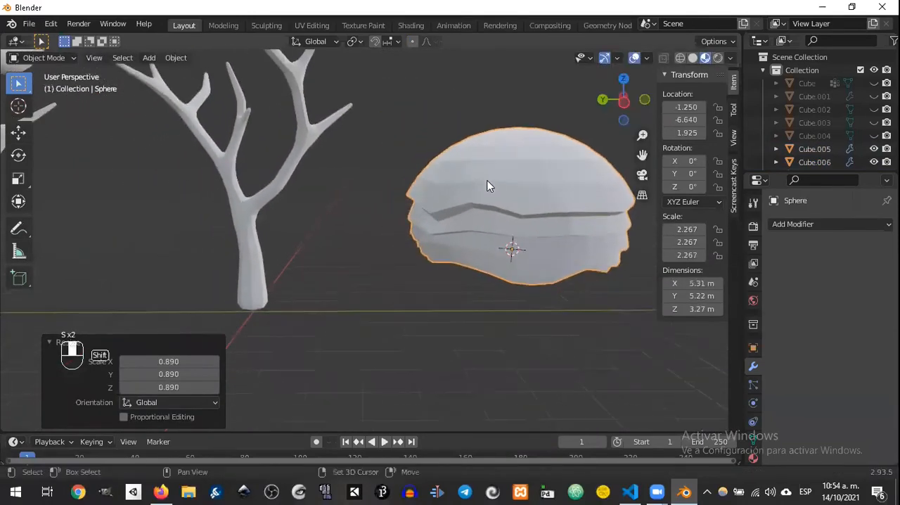
Step: In top view, move the dome about 4.93 m along Y onto the bare tree's branches and scale it by about 0.561
key(KP_7)
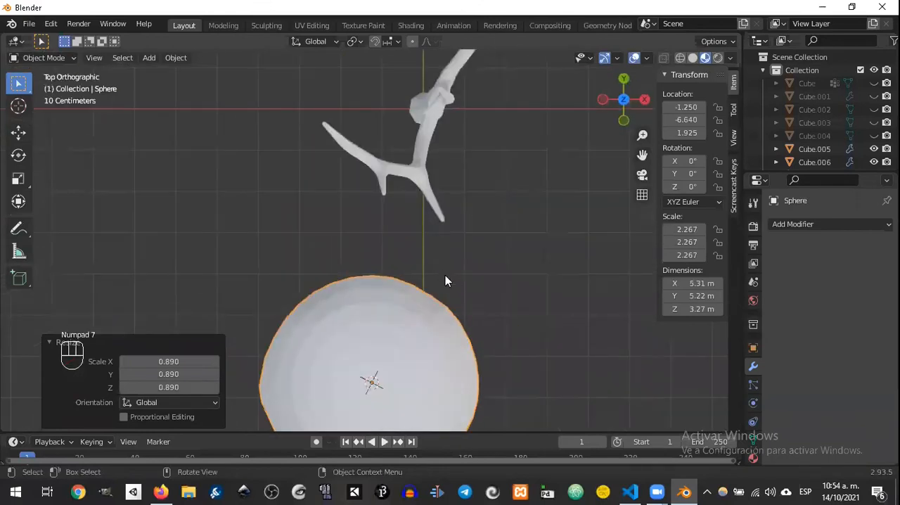
key(g)
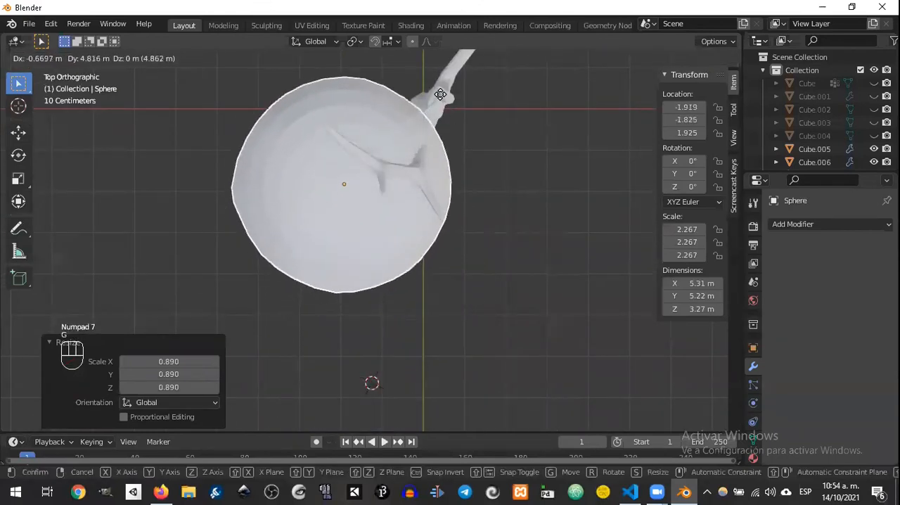
click(449, 86)
key(s)
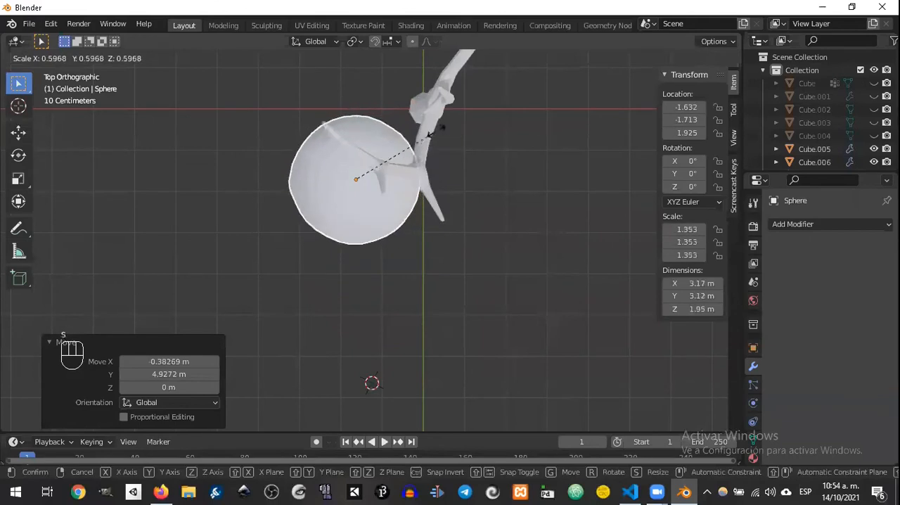
click(437, 127)
shift+middle_drag(437, 127, 365, 250)
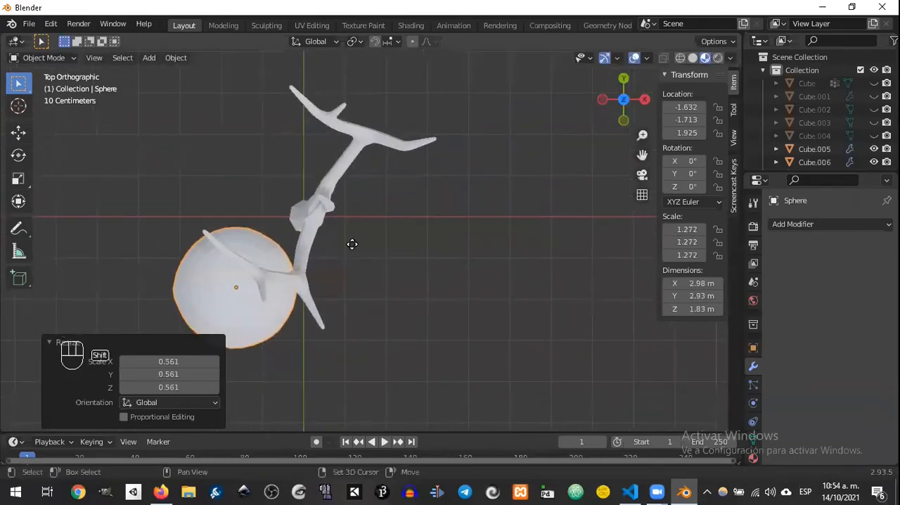
Step: Duplicate the dome three times in top view, spreading the copies over the tree's other branches
key(shift+d)
click(519, 126)
key(shift+d)
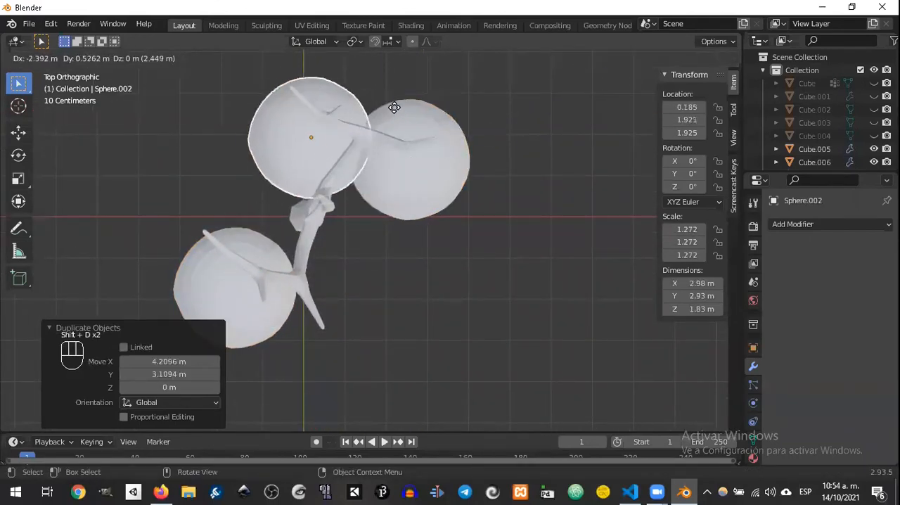
click(380, 105)
key(shift+d)
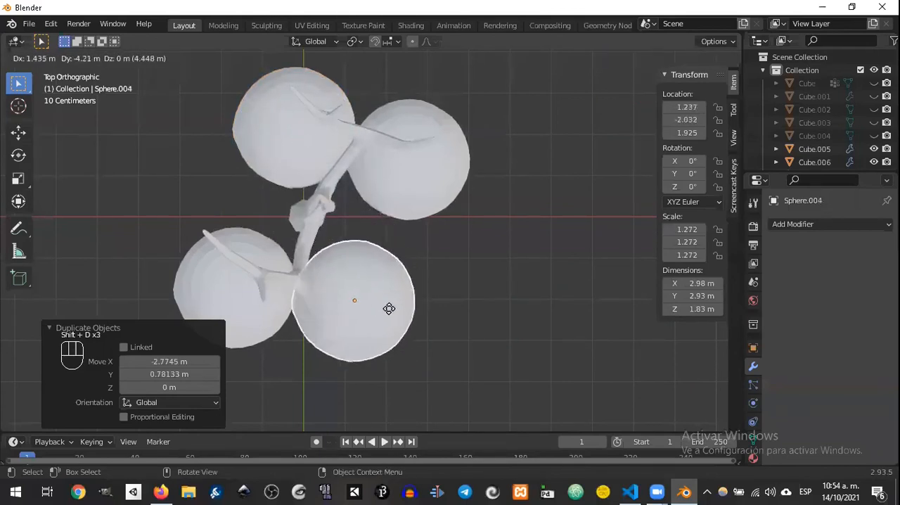
click(353, 234)
Step: In right side view, raise the original dome and the third copy onto the two upper tips of the tree's left limb
middle_drag(345, 263, 411, 150)
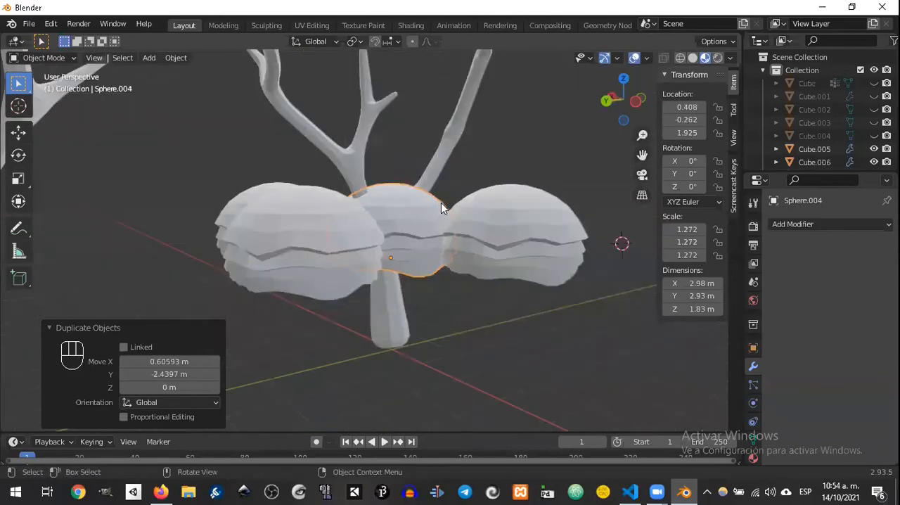
scroll(441, 202, down, 3)
key(KP_3)
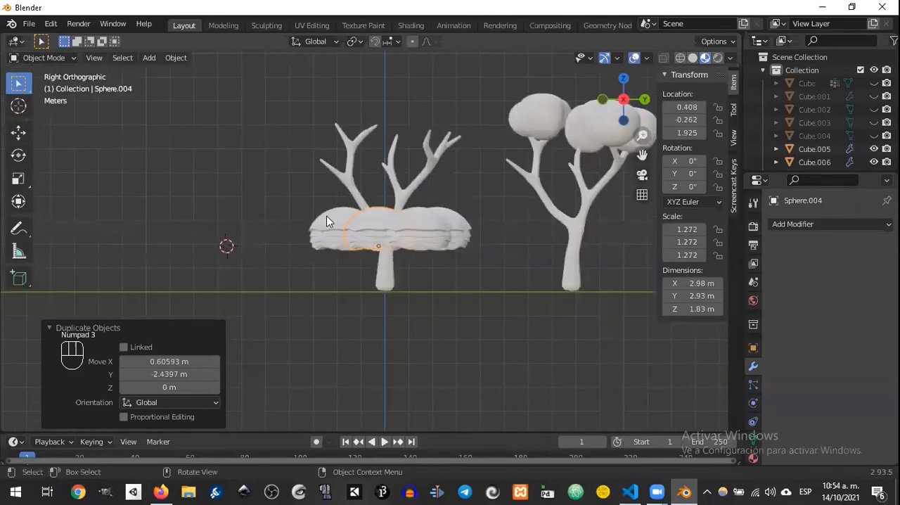
click(369, 221)
key(g)
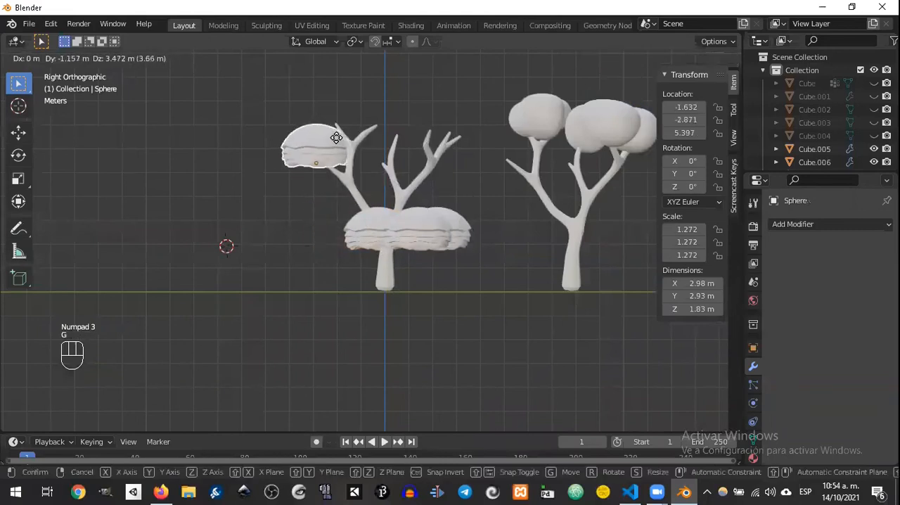
click(336, 139)
click(382, 237)
key(g)
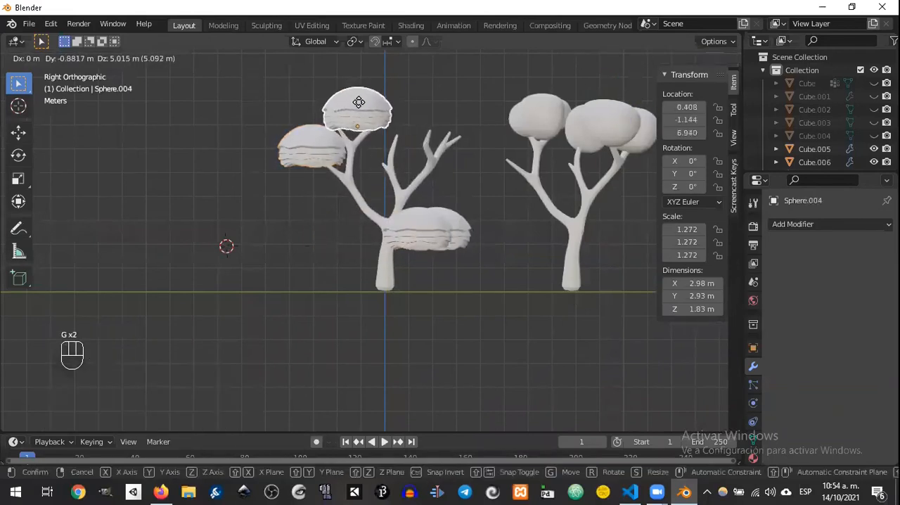
click(357, 104)
Step: Raise the two remaining domes onto the inner and outer branch tips of the tree's right limb
click(424, 237)
key(g)
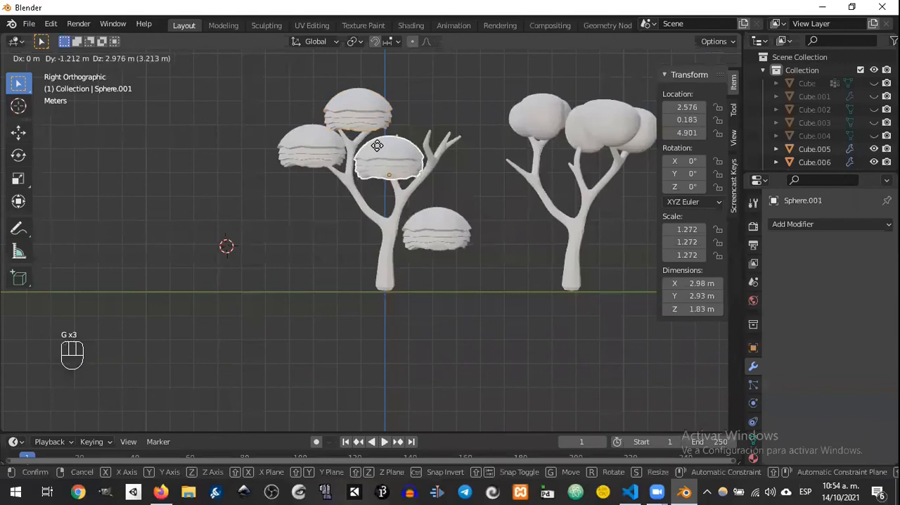
click(379, 142)
click(465, 226)
key(g)
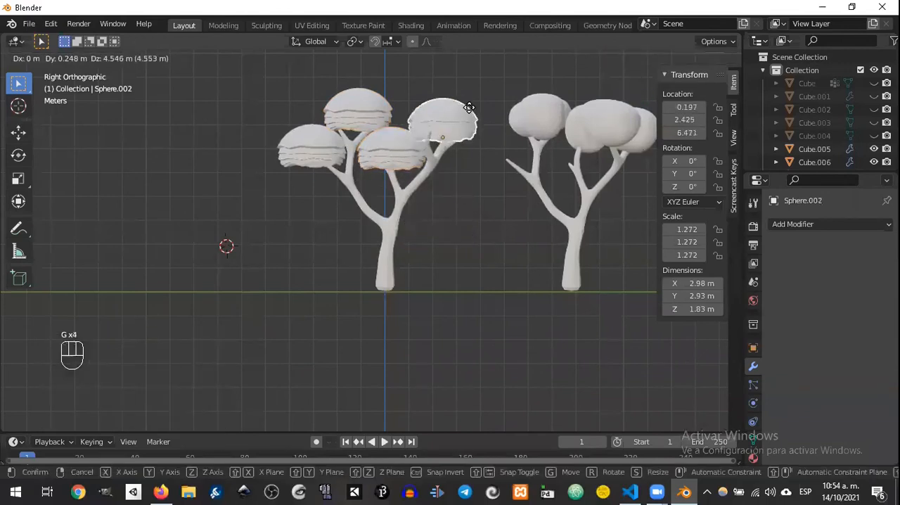
click(475, 112)
Step: Reposition the dome on the right limb's outer branch and nudge the foliage to fit the branch tips from above
middle_drag(475, 112, 442, 340)
key(g)
click(388, 97)
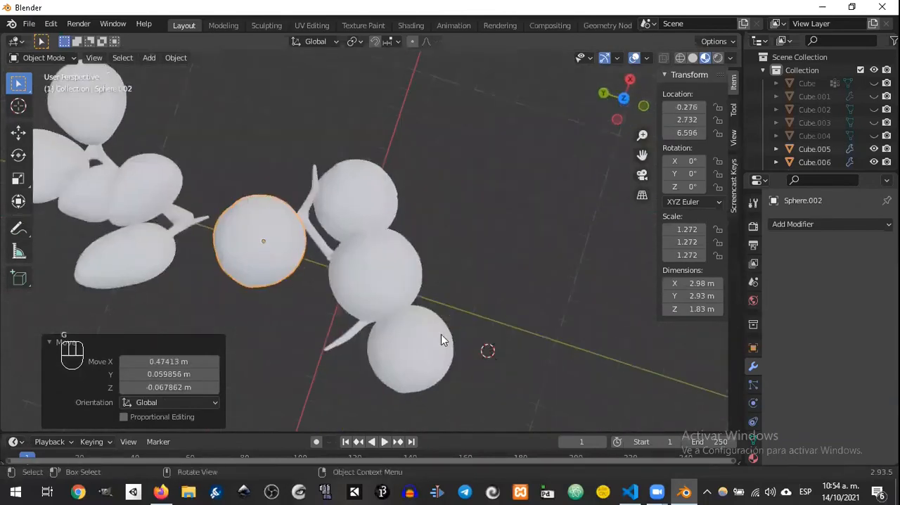
key(g)
click(362, 322)
middle_drag(361, 321, 374, 216)
key(g)
click(357, 251)
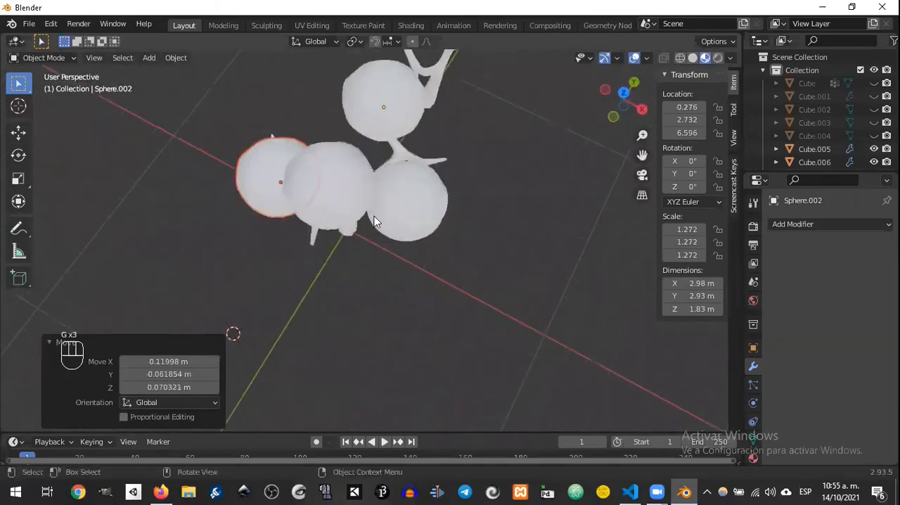
Step: Shift the remaining foliage domes, including the highest one by about 0.14 m in X and -0.17 m in Y, over their branches
click(375, 216)
key(g)
click(426, 175)
middle_drag(425, 176, 430, 221)
click(379, 185)
key(g)
click(391, 189)
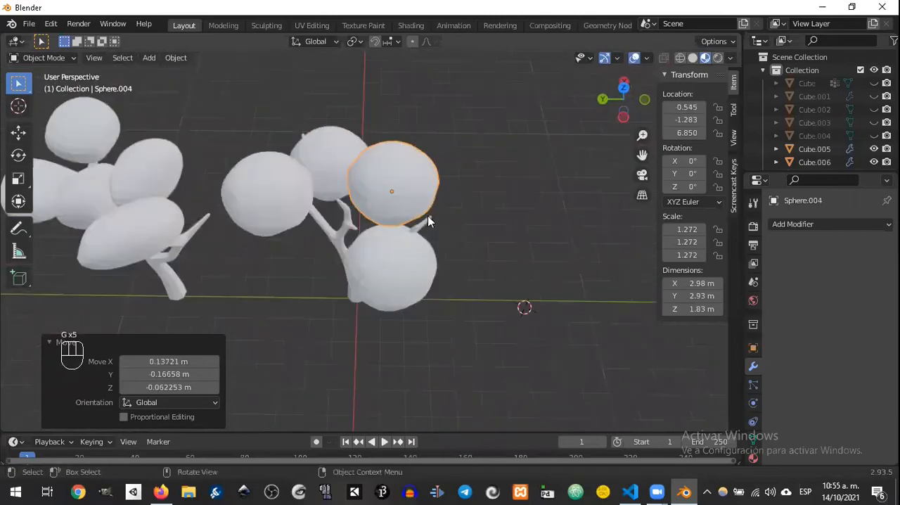
click(431, 221)
click(378, 250)
middle_drag(443, 254, 400, 237)
key(g)
click(302, 195)
Step: Select both tree trunks and add a material slot with a new material to the active trunk
click(422, 279)
scroll(429, 252, down, 3)
middle_drag(441, 259, 482, 276)
scroll(481, 276, up, 3)
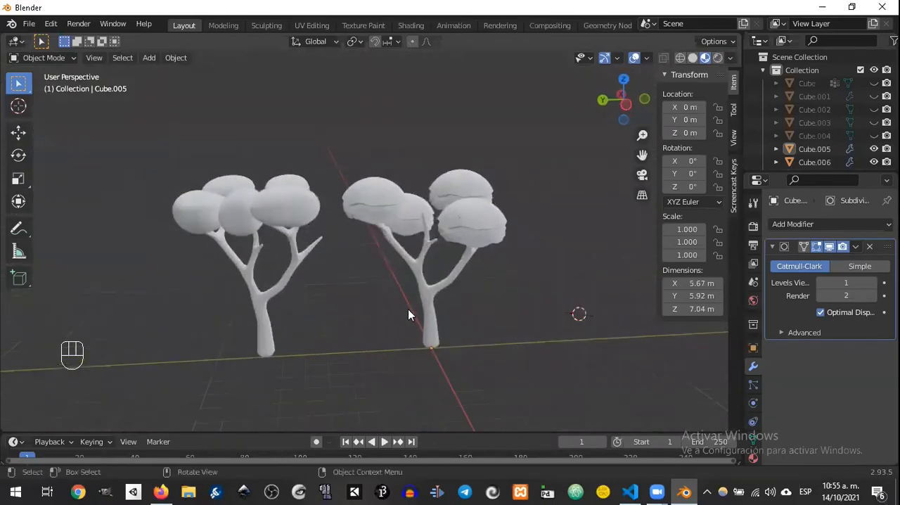
click(299, 273)
shift+click(431, 299)
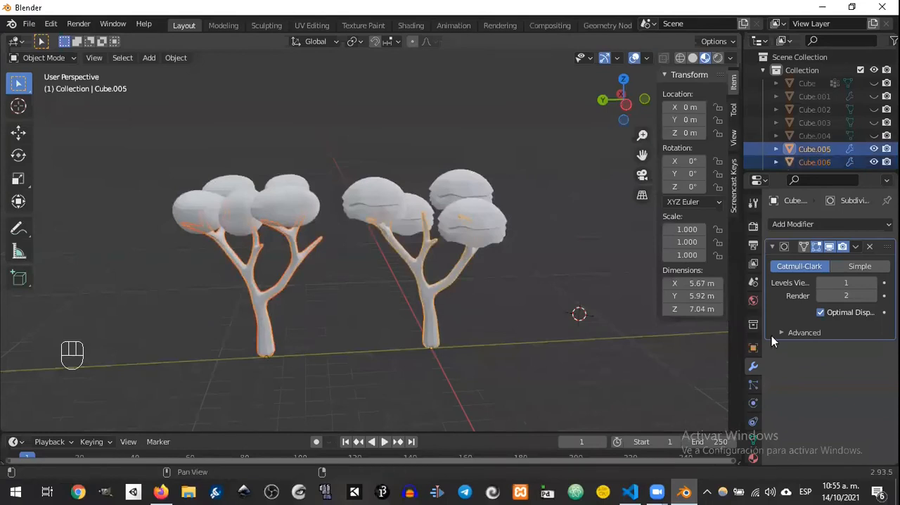
click(752, 457)
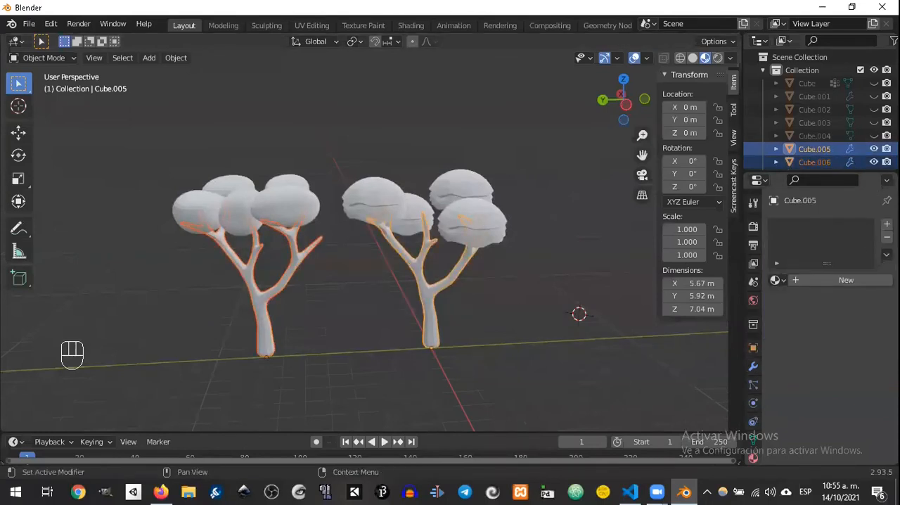
click(887, 224)
click(809, 281)
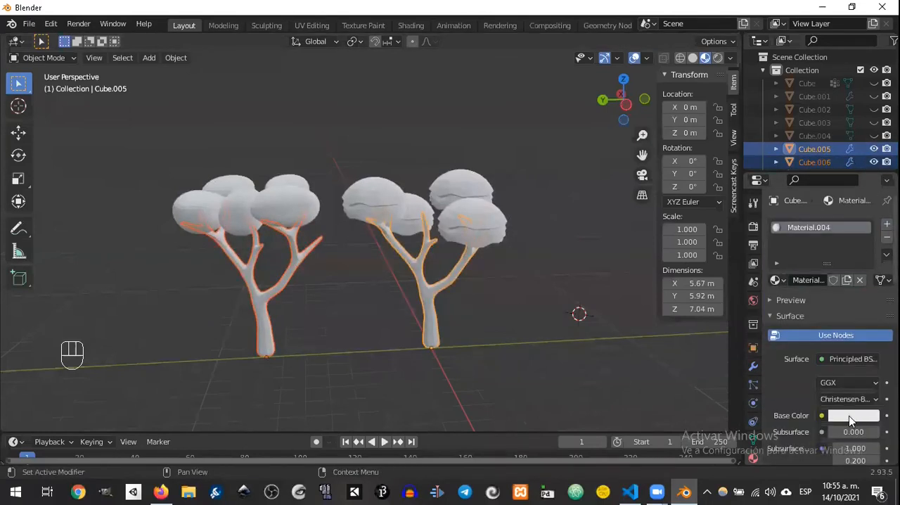
Step: Give the active trunk's material a dark brown base colour and assign the same Material.004 to the other trunk
click(849, 415)
click(791, 307)
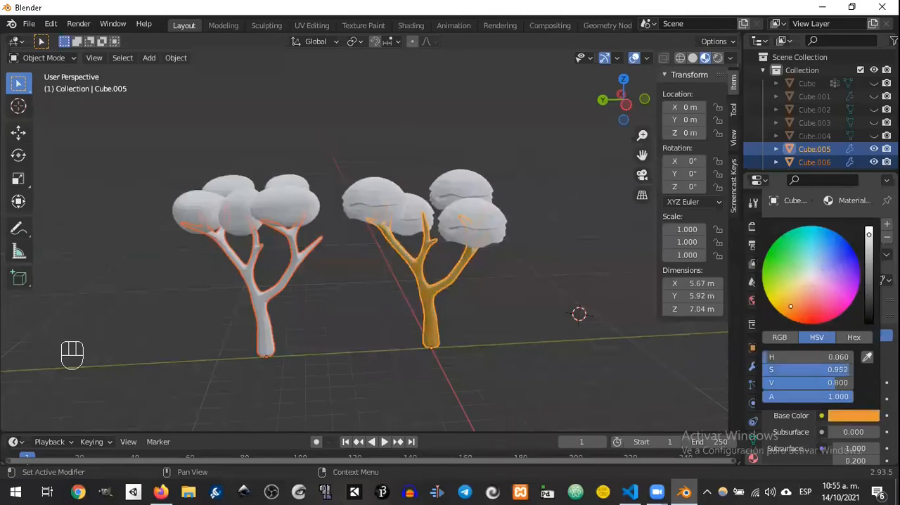
click(268, 297)
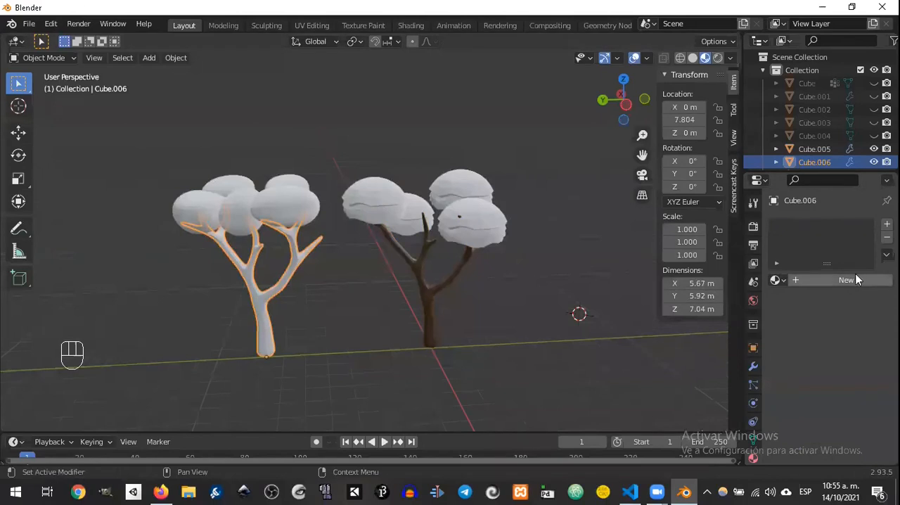
click(776, 280)
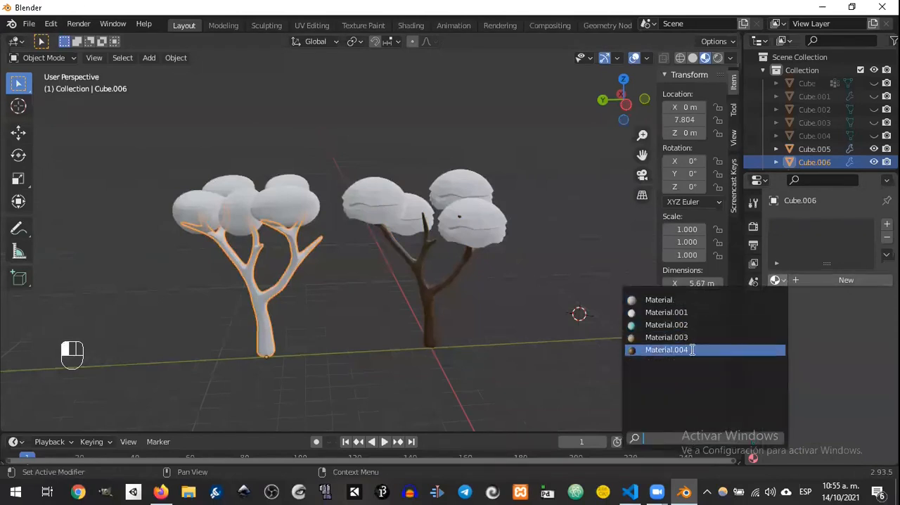
click(700, 347)
Step: Add a new material with an orange base colour to the foliage of the tree away from the origin
click(288, 210)
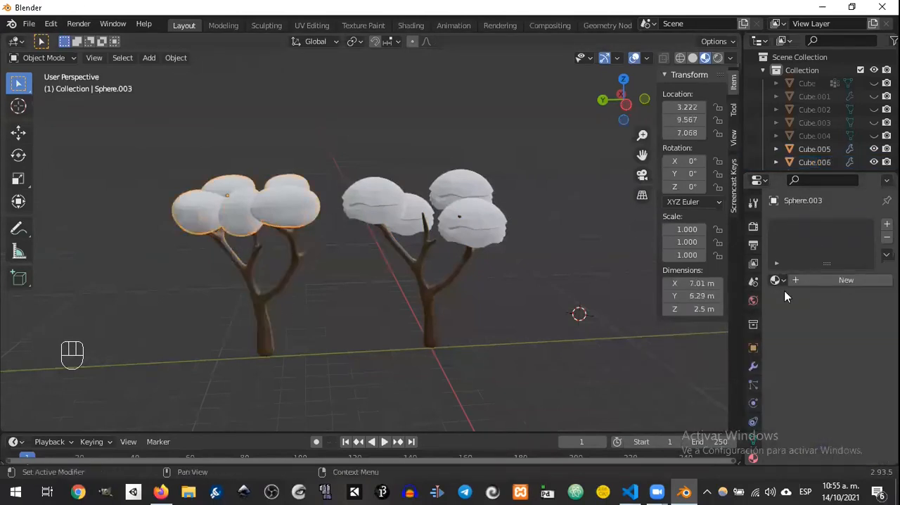
click(815, 280)
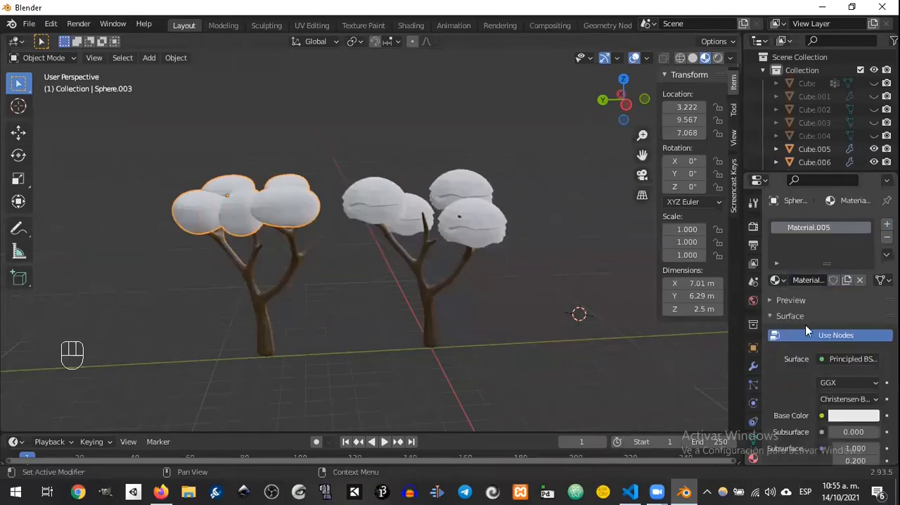
click(853, 417)
click(790, 310)
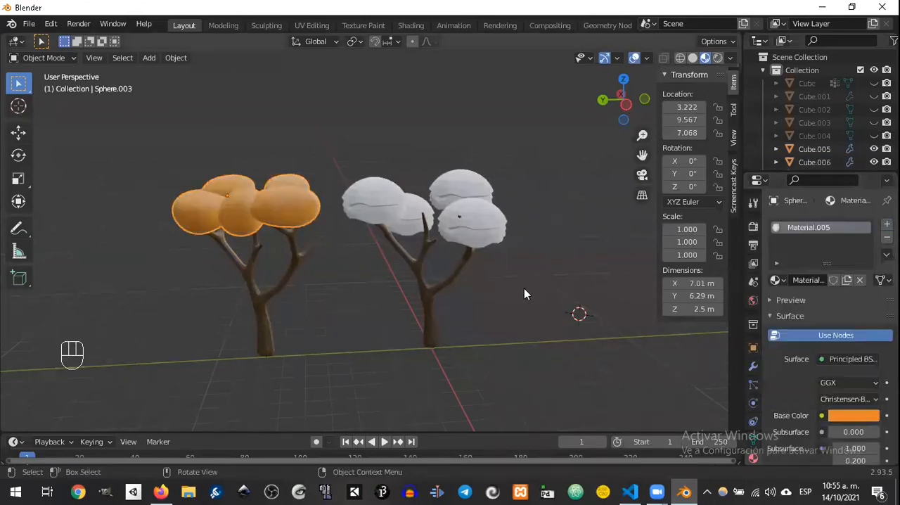
Step: Select all the foliage domes of the tree at the origin and join them into one object
click(502, 226)
shift+click(474, 189)
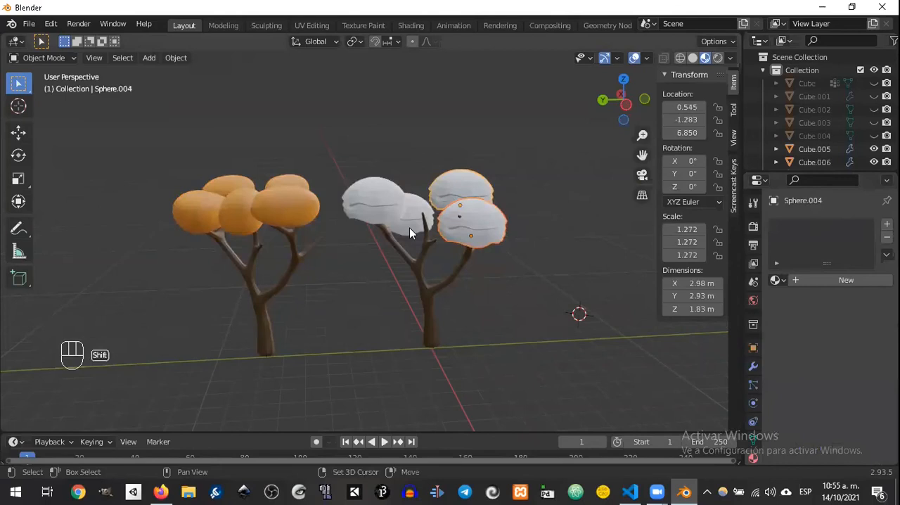
shift+click(389, 207)
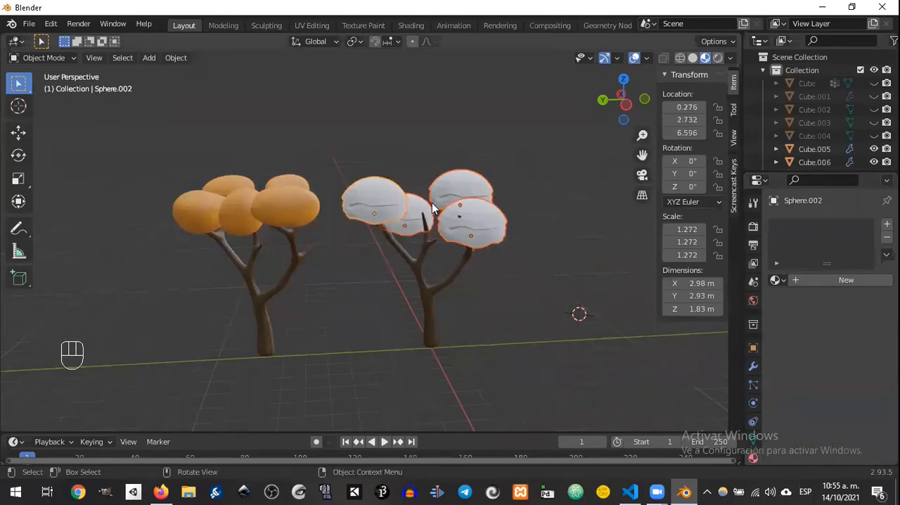
key(ctrl+j)
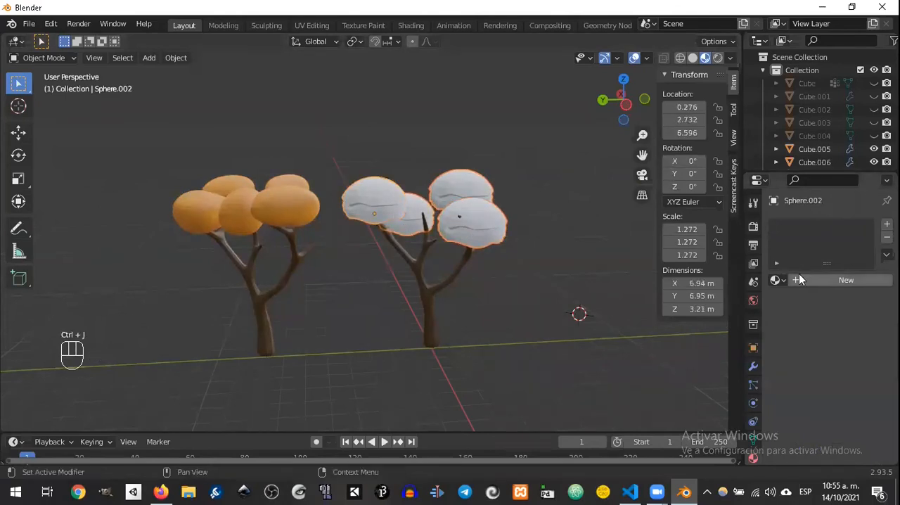
Step: Add a new material to the joined foliage with a green base colour of about hue 0.353, saturation 0.928, value 0.800
click(782, 280)
click(816, 280)
click(861, 416)
click(788, 264)
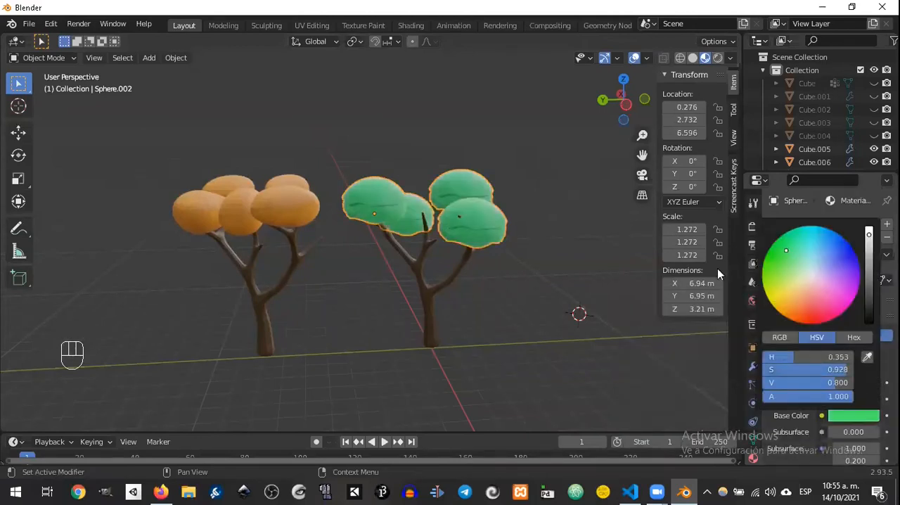
Step: Lighten the base colour of the trunks' shared material to a warm brown with a value of 0.326
middle_drag(591, 258, 604, 186)
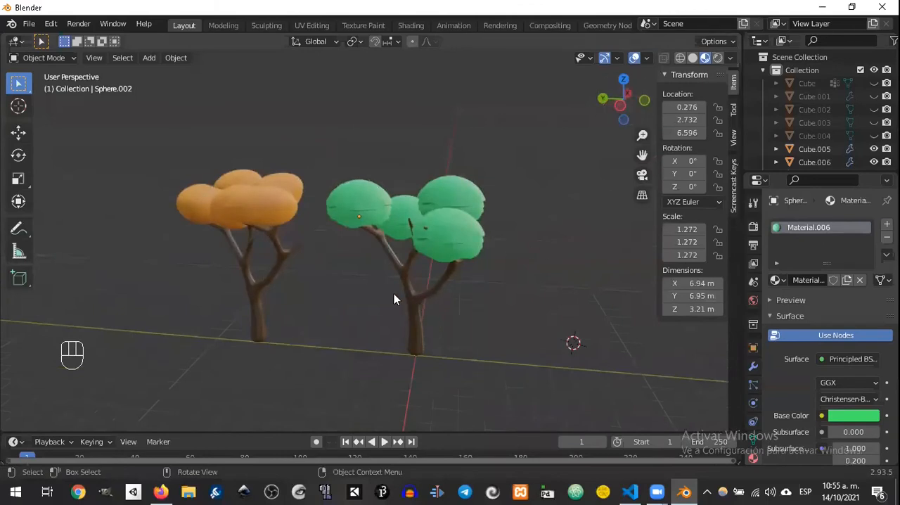
click(419, 303)
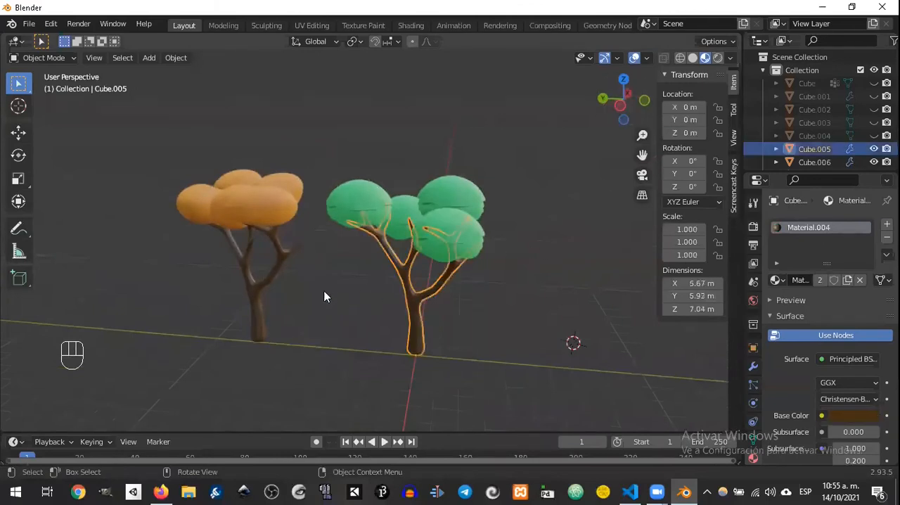
click(275, 281)
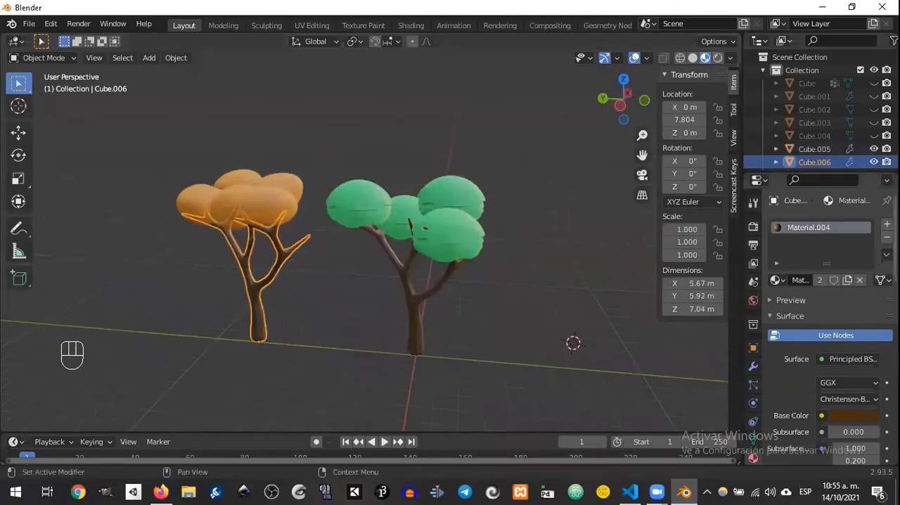
click(416, 305)
middle_drag(432, 301, 478, 269)
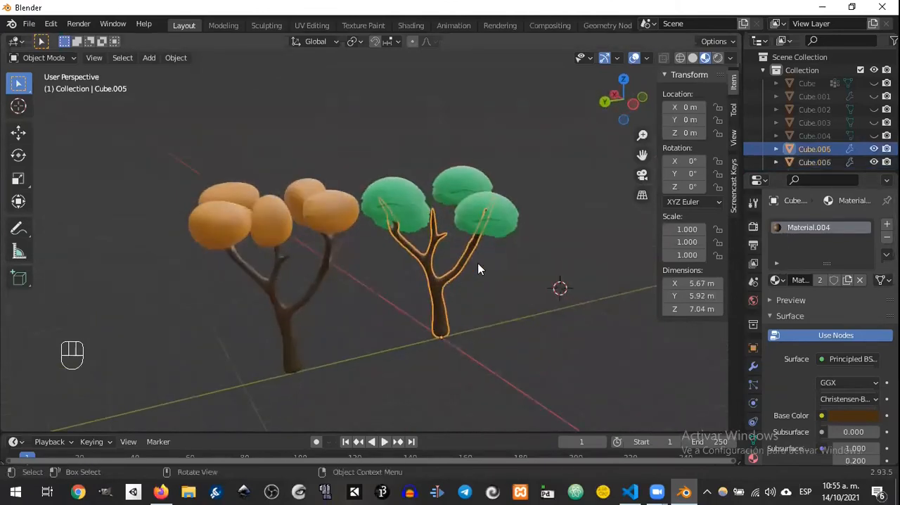
click(296, 310)
click(441, 278)
click(857, 416)
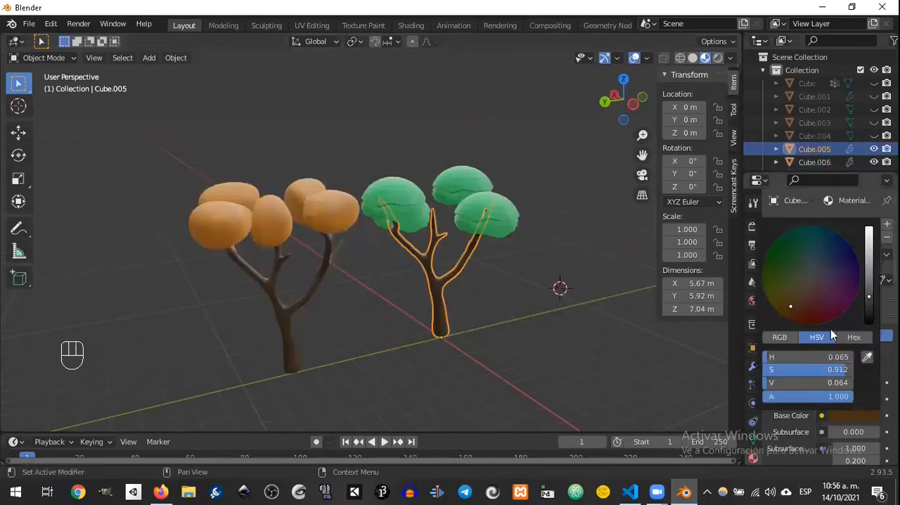
click(859, 416)
drag(870, 300, 870, 258)
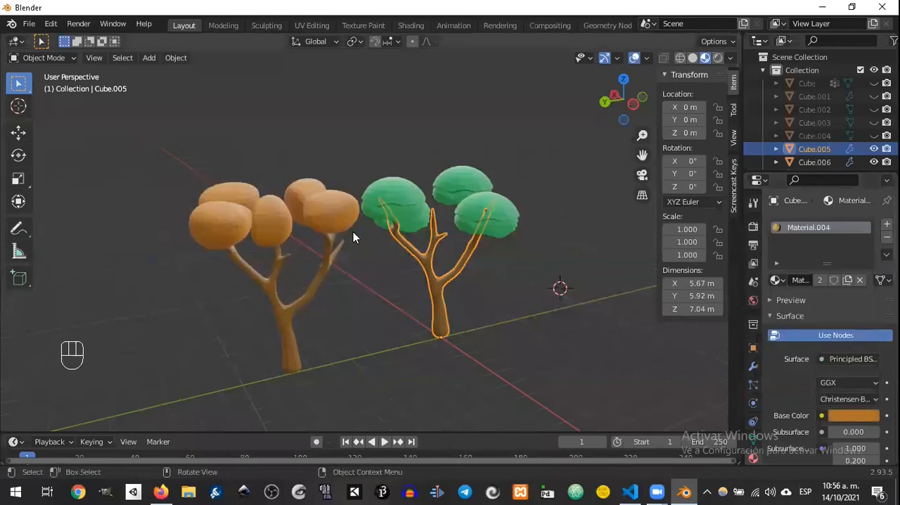
middle_drag(361, 299, 338, 302)
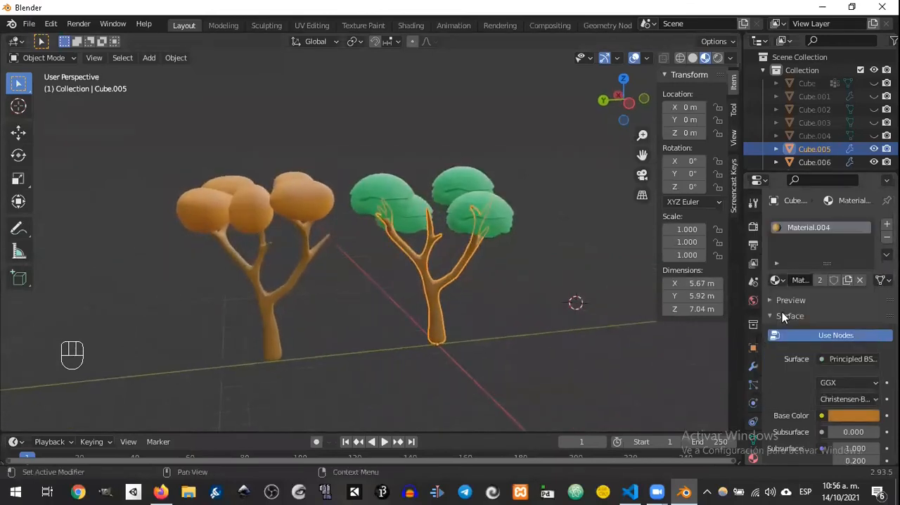
click(857, 417)
click(869, 263)
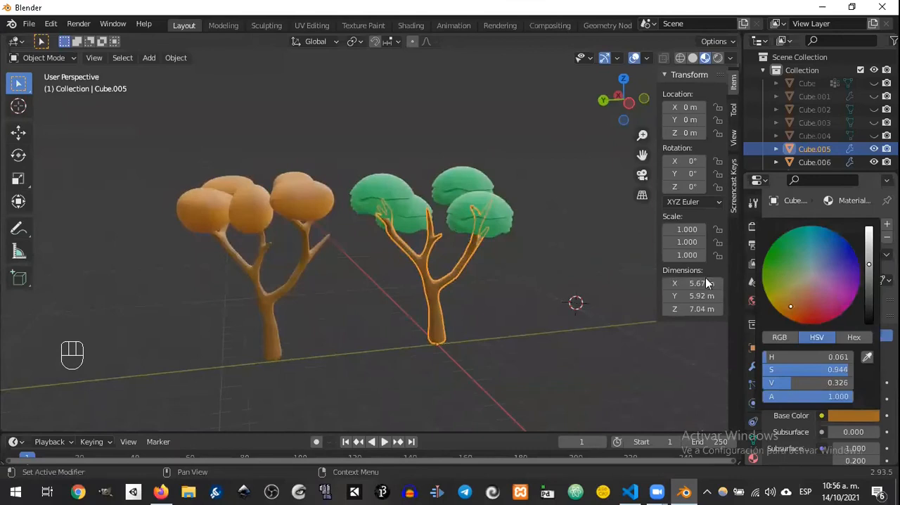
Step: Select only the dome nearest the bare branch tip in the green foliage's mesh, in Edit Mode
middle_drag(573, 246, 498, 232)
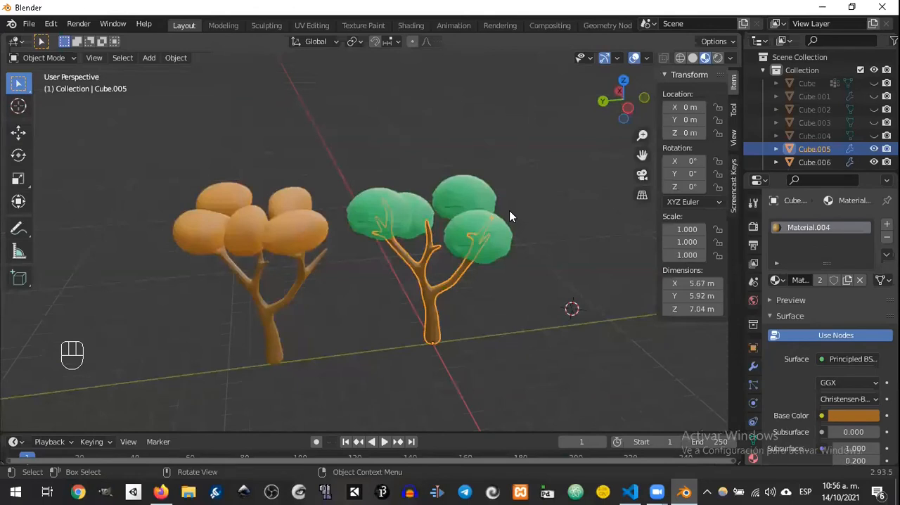
click(568, 204)
middle_drag(555, 178, 440, 200)
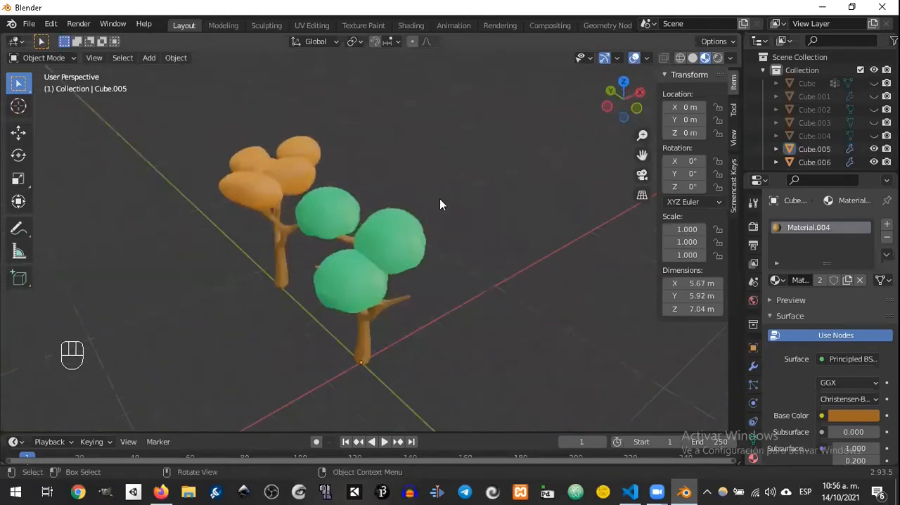
click(355, 285)
key(g)
right_click(373, 295)
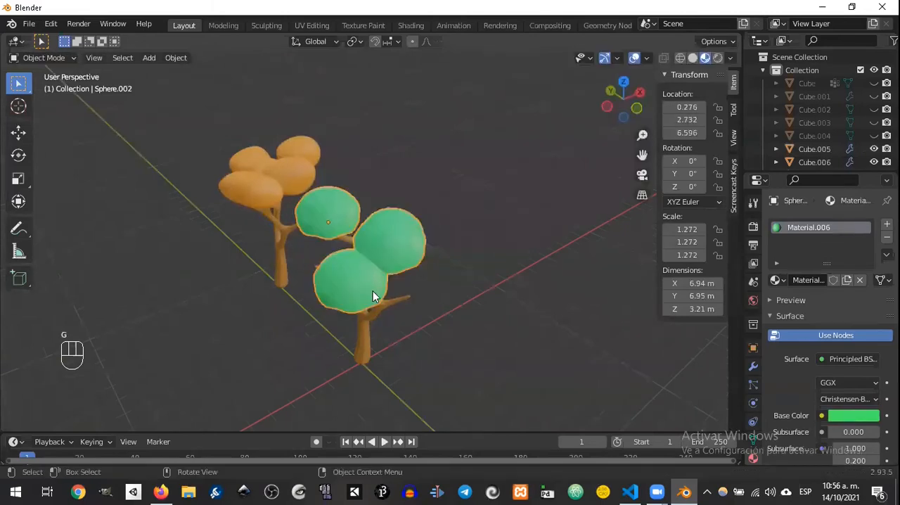
key(Tab)
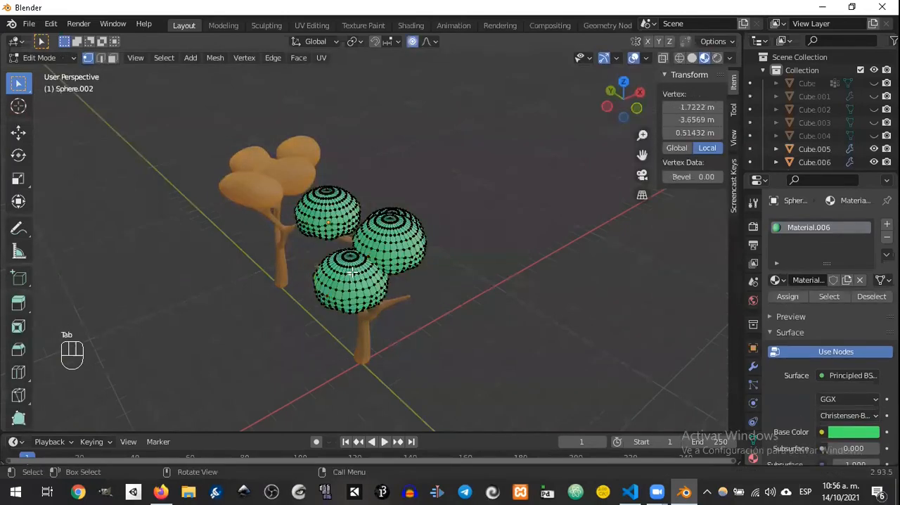
key(l)
Step: Move the selected dome by about -0.27 m in X, 0.32 m in Y and 0.13 m in Z with proportional editing off
key(g)
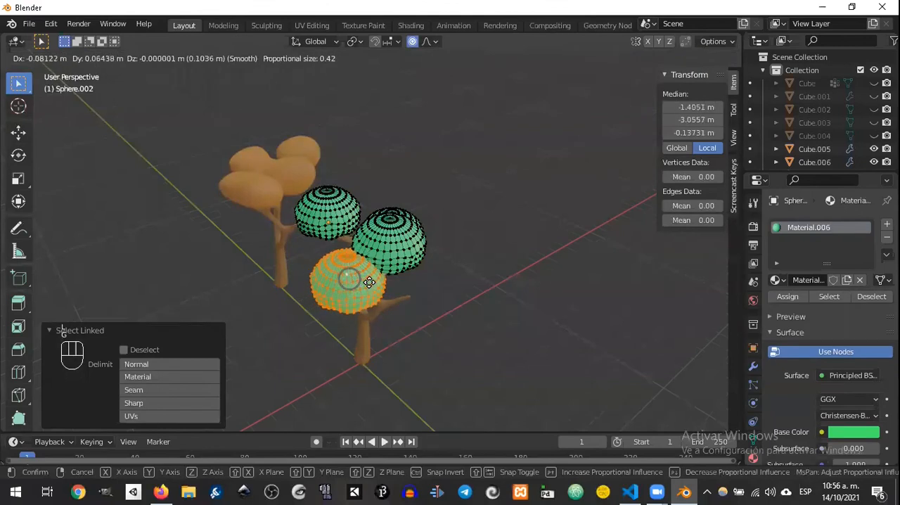
right_click(365, 281)
click(412, 41)
key(g)
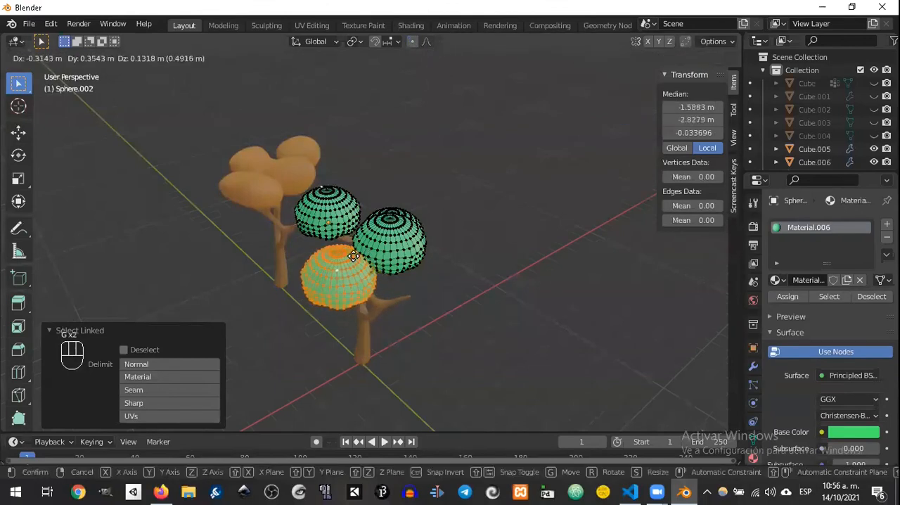
click(354, 255)
middle_drag(354, 255, 422, 272)
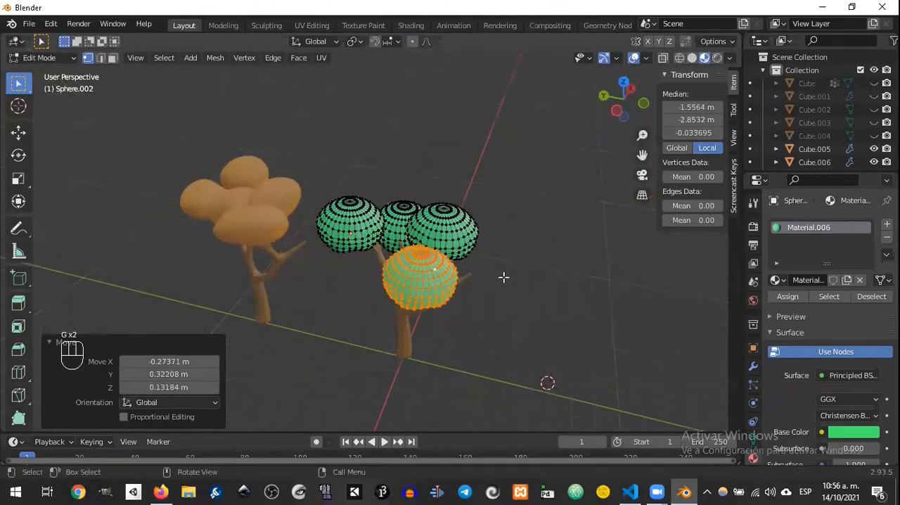
key(Tab)
middle_drag(489, 261, 516, 249)
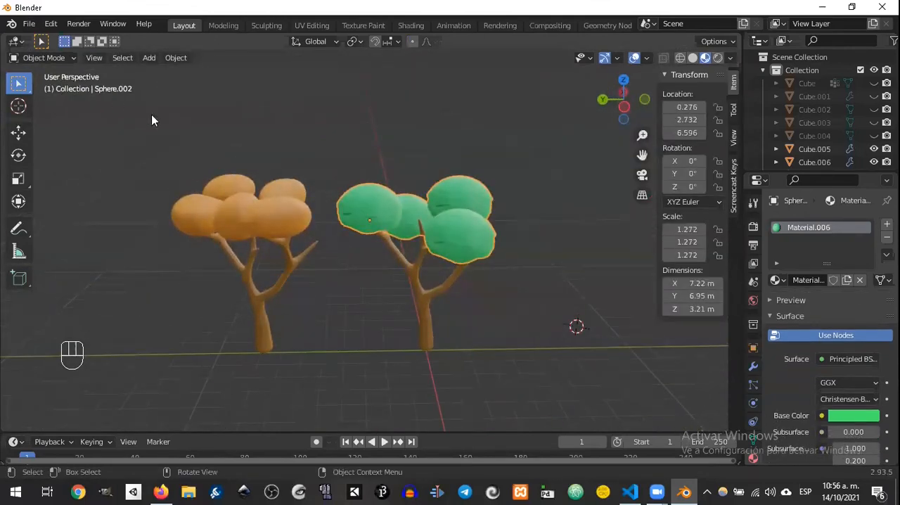
Step: Save the project as untitled.blend in the recent blender folder
click(36, 27)
key(shift+s)
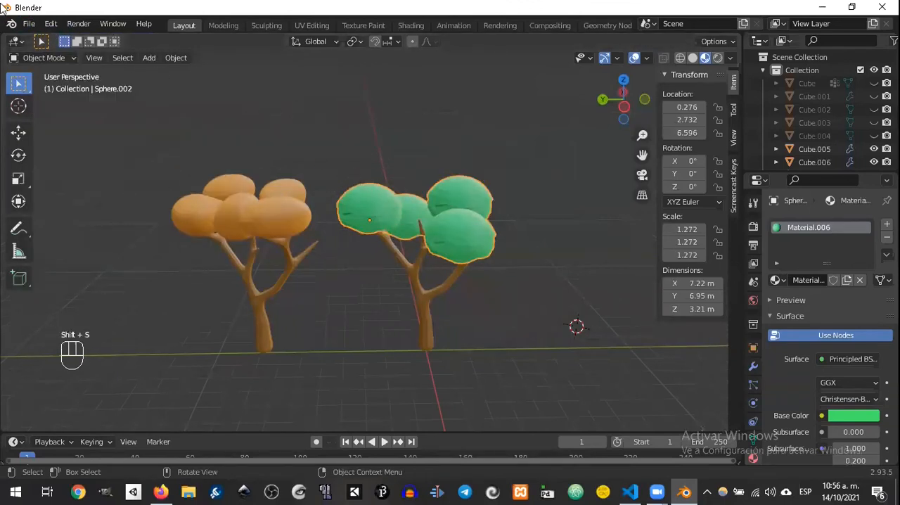
click(31, 27)
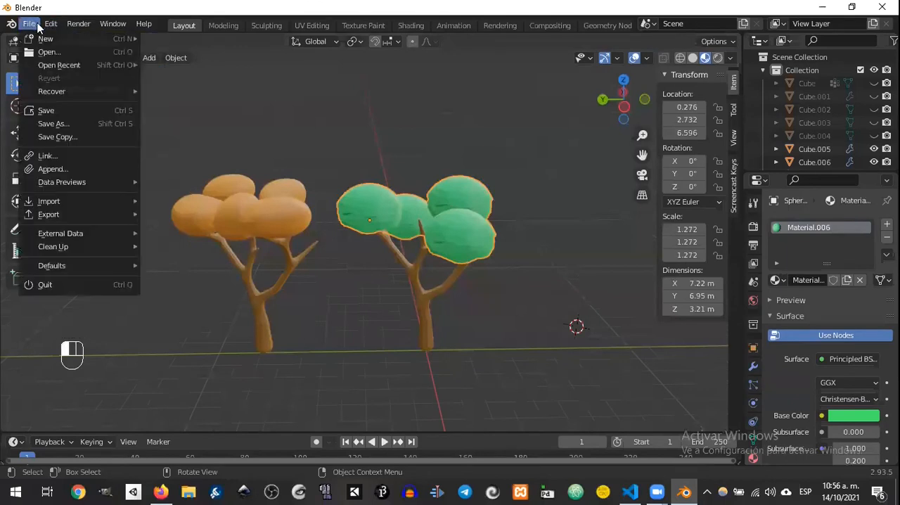
click(66, 110)
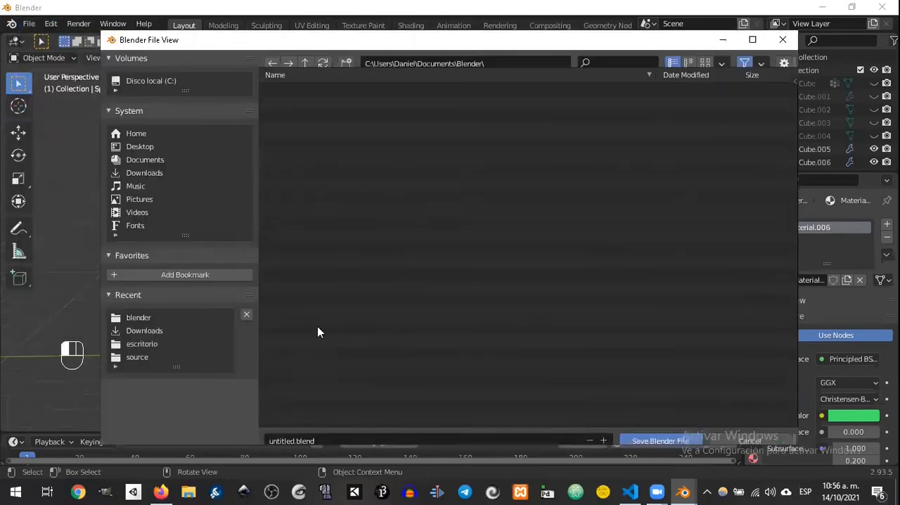
click(141, 318)
click(665, 432)
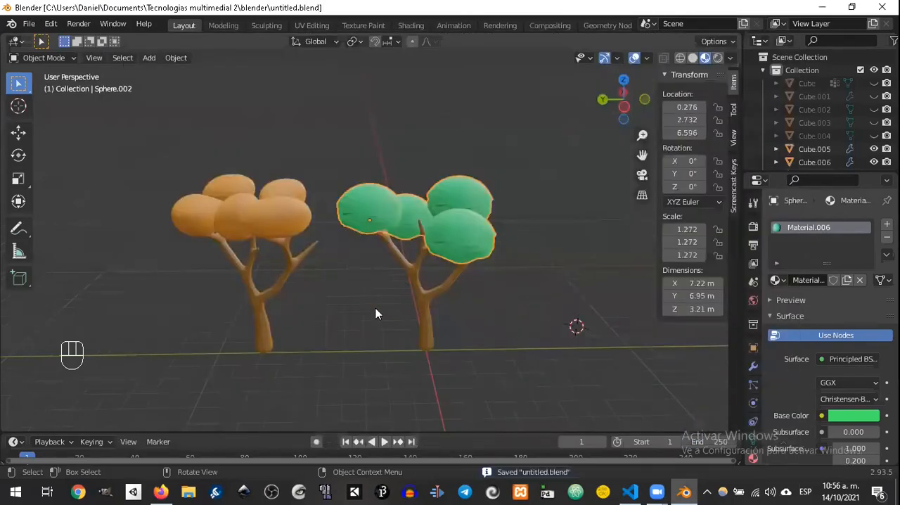
Step: Switch to the Google Docs notes in Firefox and highlight the "Edición proporcional" paragraph in yellow
click(159, 491)
click(211, 15)
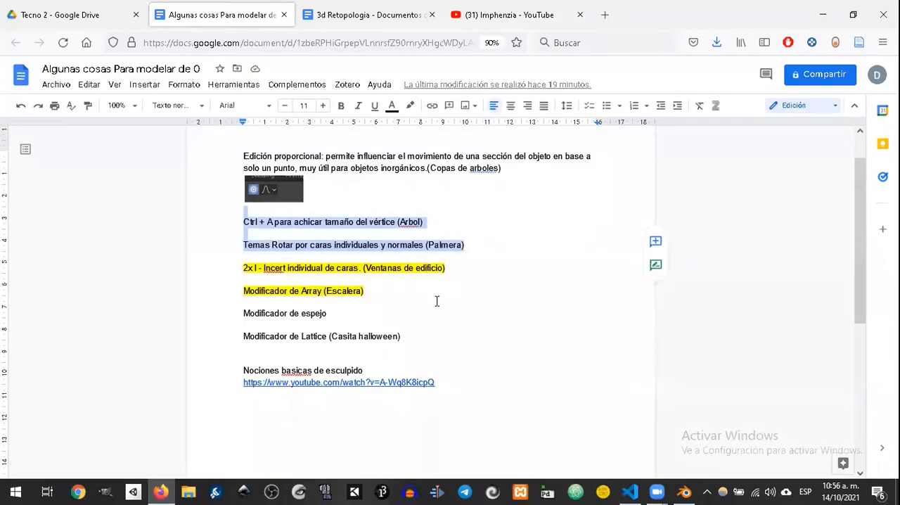
click(376, 312)
triple_click(523, 168)
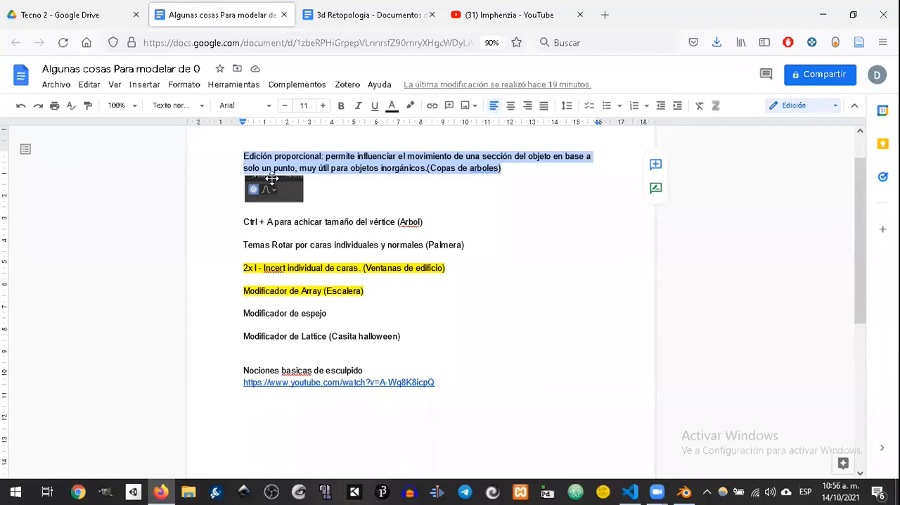
click(409, 107)
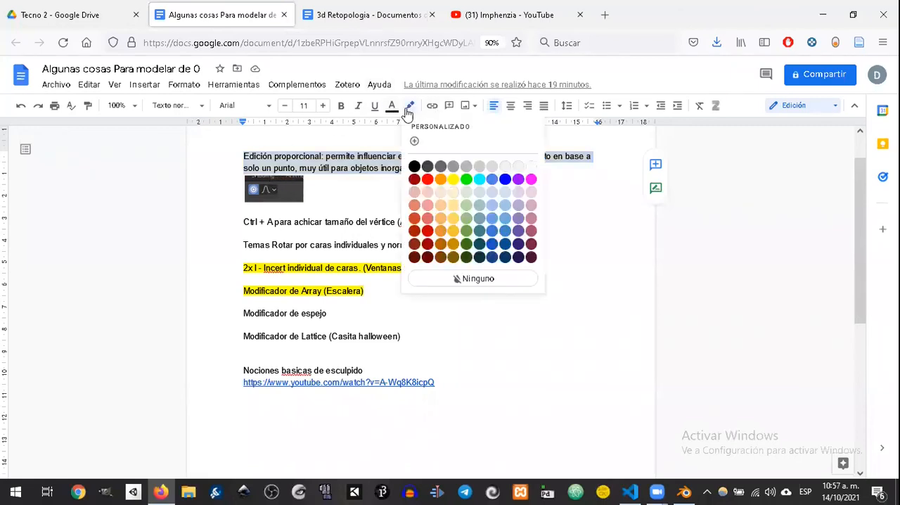
click(453, 180)
Step: Highlight the "Ctrl + A para achicar tamaño del vértice (Arbol)" line in yellow in the lesson notes
drag(425, 223, 206, 210)
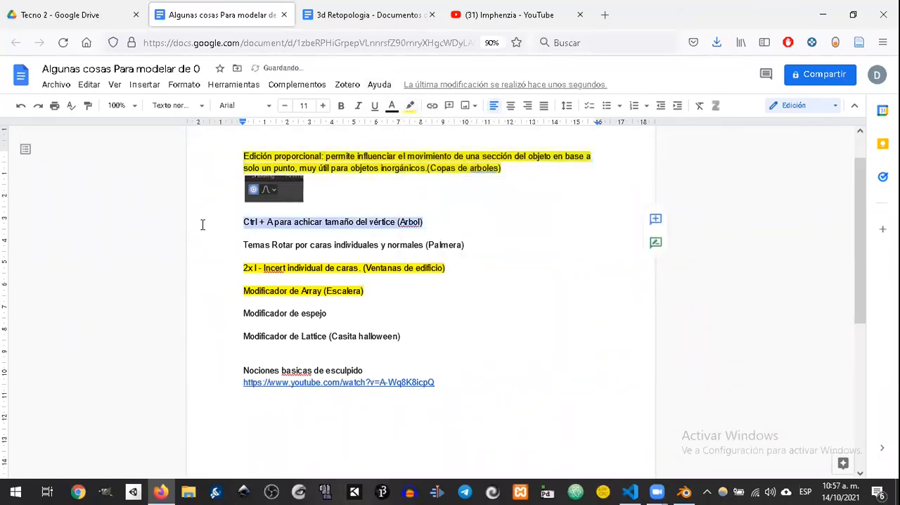
click(409, 106)
click(453, 180)
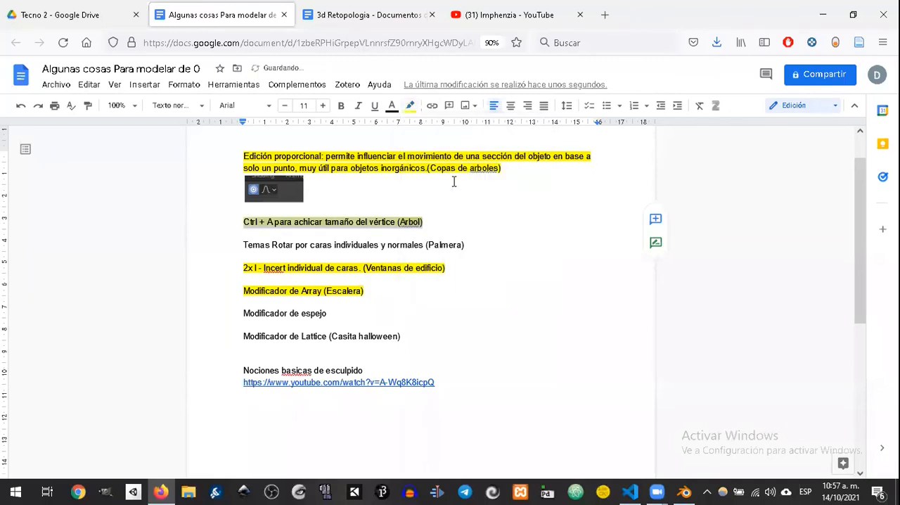
drag(482, 250, 241, 239)
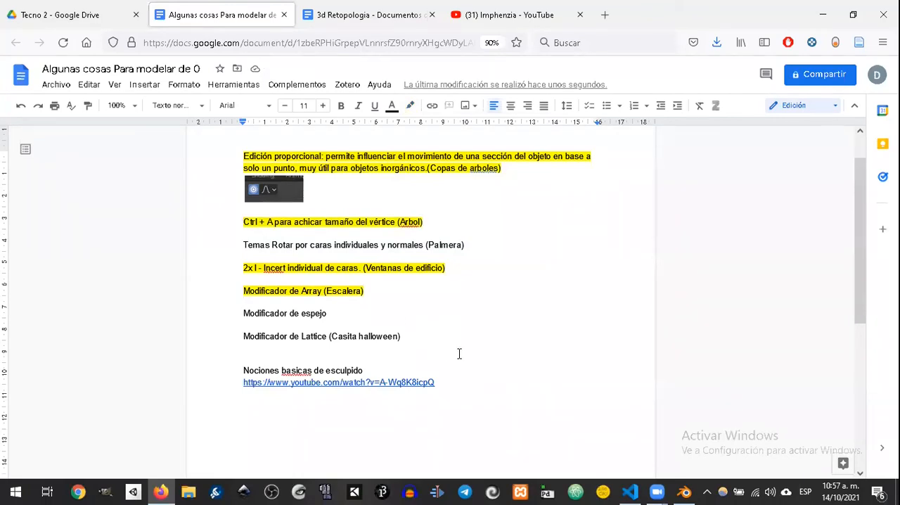
click(407, 337)
Step: Switch to Blender and add a 2 m cube at the 3D cursor beside the trees
click(685, 491)
shift+middle_drag(604, 262, 508, 270)
shift+middle_drag(507, 270, 455, 256)
middle_drag(412, 280, 441, 318)
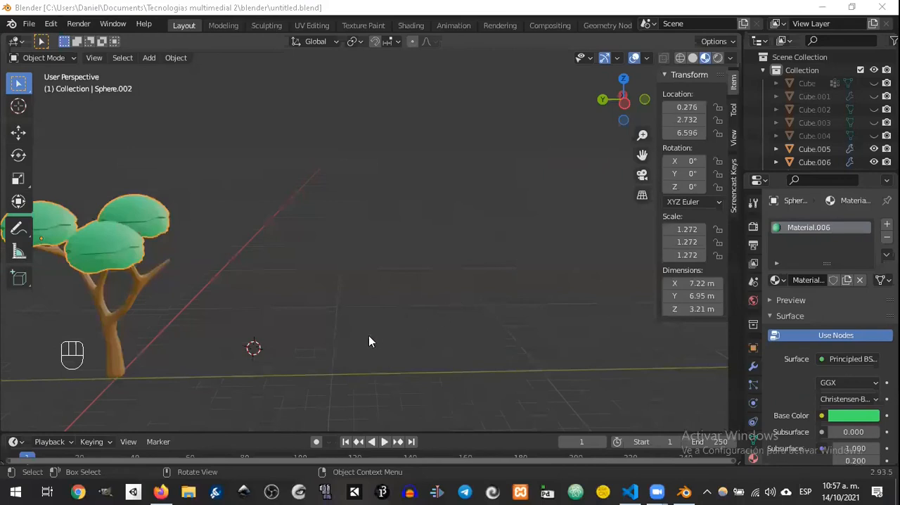
click(373, 304)
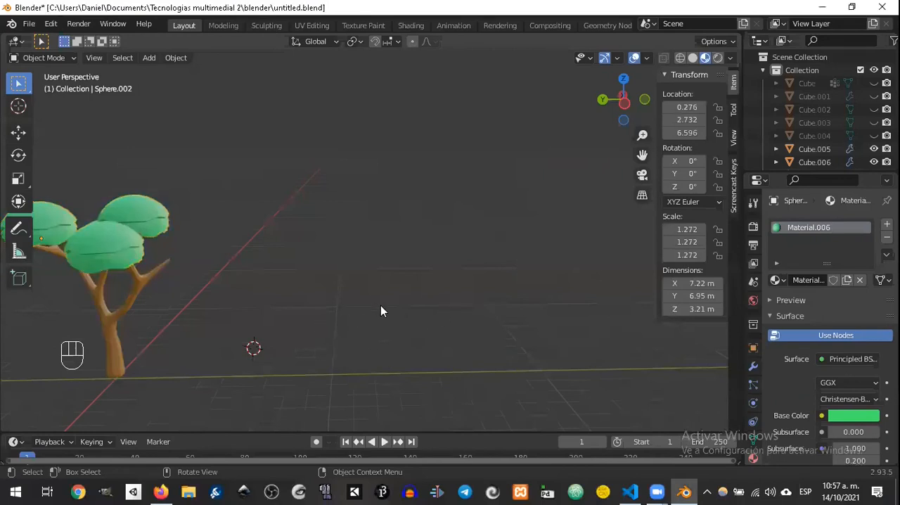
scroll(384, 307, down, 4)
scroll(387, 307, up, 2)
key(shift+a)
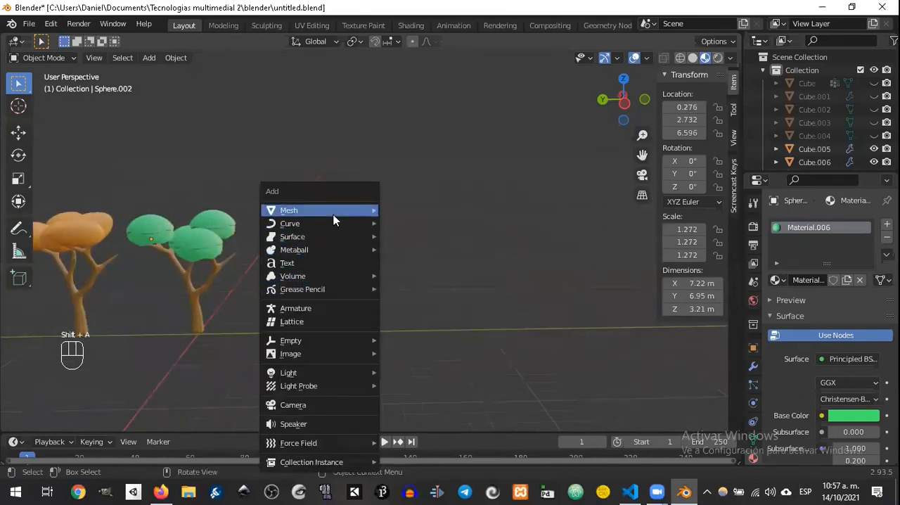
mouse_move(358, 214)
click(397, 218)
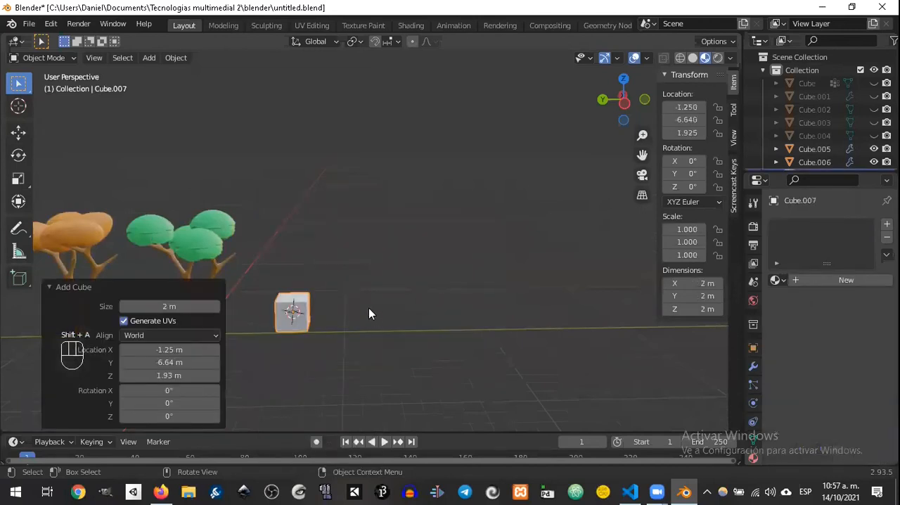
Step: Move the new cube about -7.5 m along the Y axis, away from the trees
key(g)
key(g)
key(y)
click(581, 313)
middle_drag(581, 315, 512, 332)
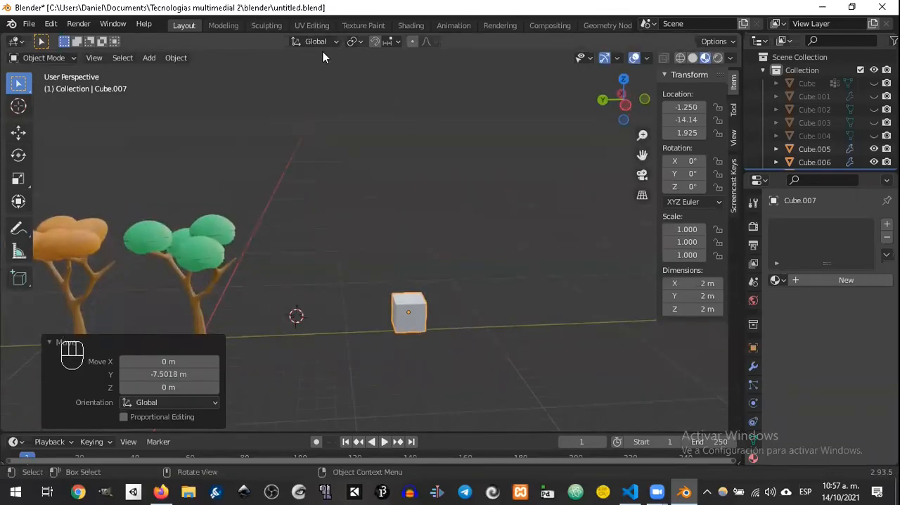
Step: Enter Edit Mode with face selection and select the cube's four side faces
click(358, 42)
middle_drag(440, 268, 392, 354)
scroll(460, 290, down, 2)
scroll(461, 292, up, 4)
key(Tab)
click(392, 354)
middle_drag(450, 334, 298, 111)
click(112, 58)
key(a)
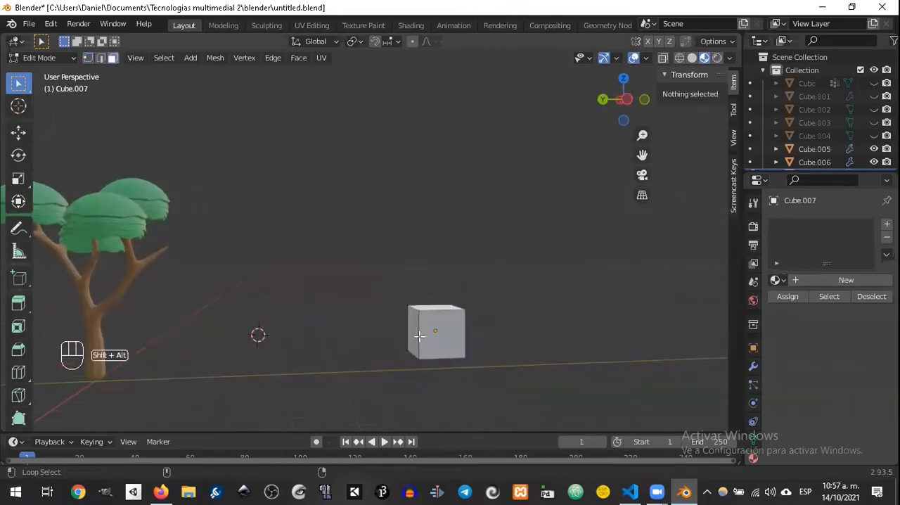
mouse_move(459, 324)
middle_down()
mouse_move(297, 316)
mouse_move(439, 345)
mouse_move(451, 325)
middle_up()
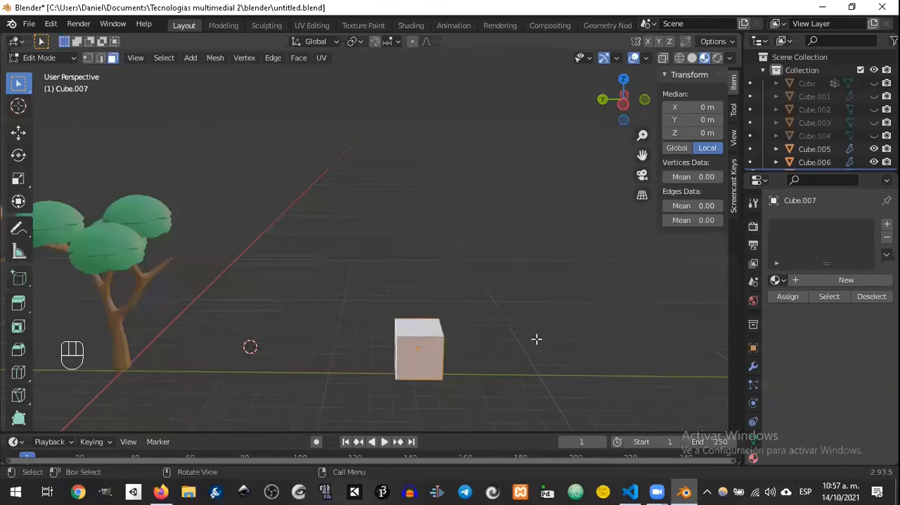
Step: Try a plain Extrude on the four side faces and undo it
key(e)
click(498, 294)
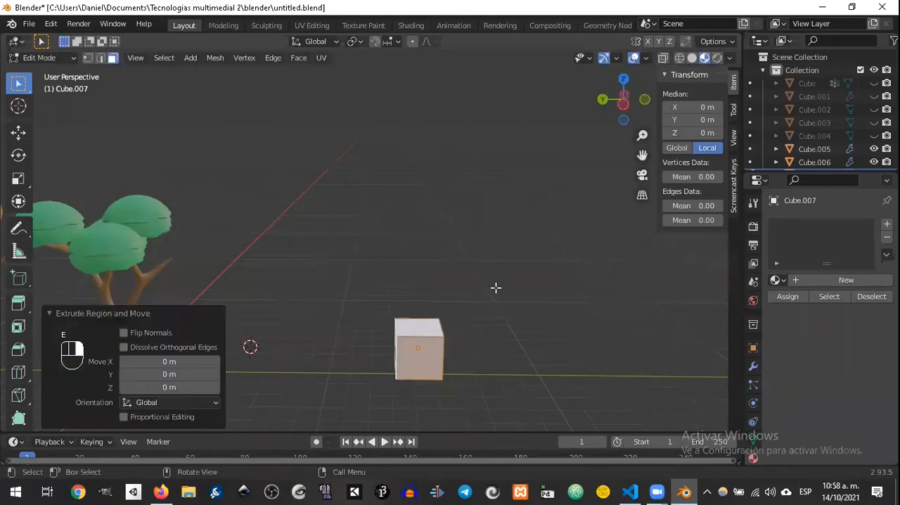
key(ctrl+z)
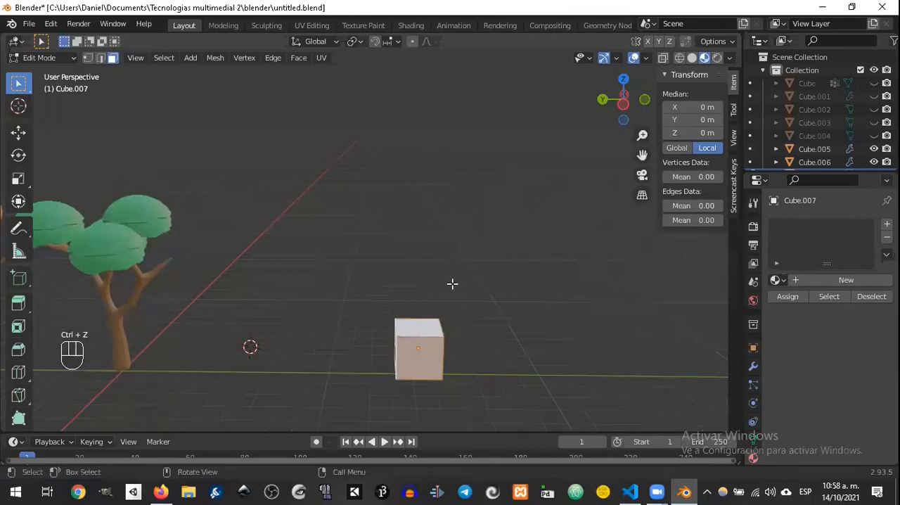
Step: Try Extrude Faces Along Normals on the cube's four side faces, then cancel and undo it
key(alt+e)
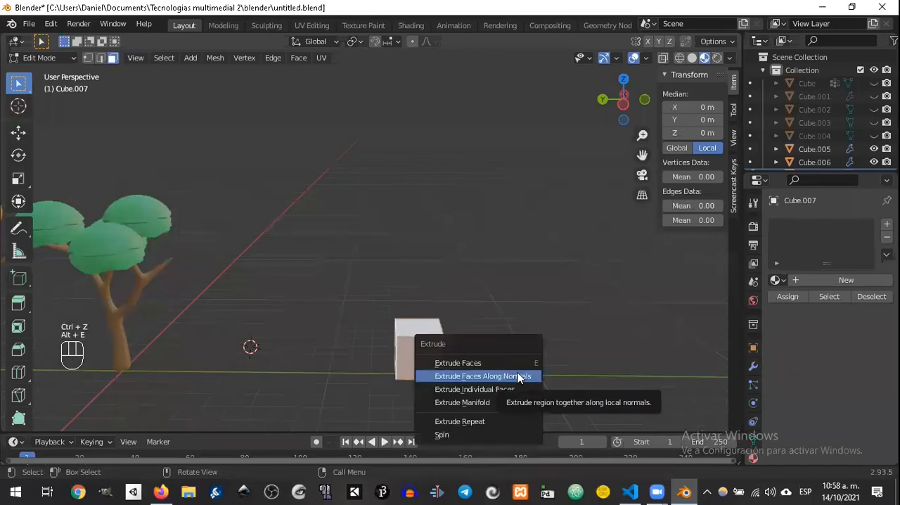
click(518, 375)
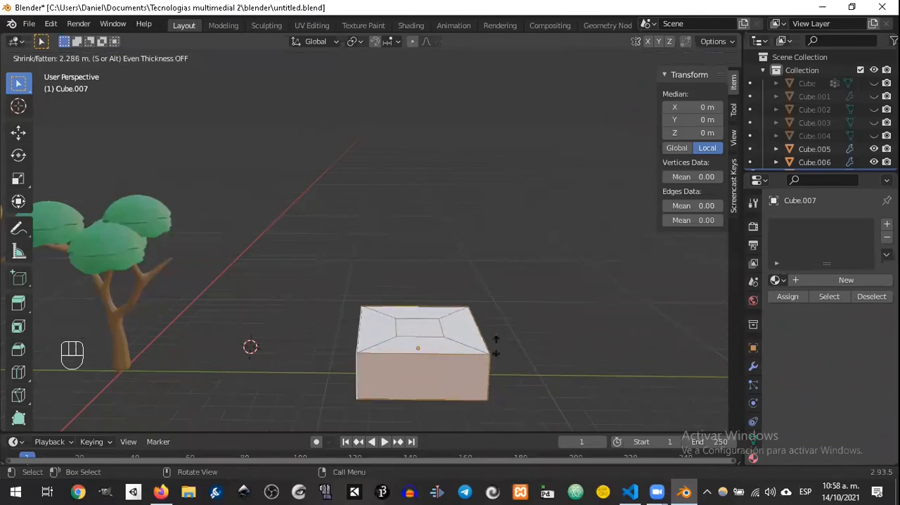
right_click(552, 313)
key(ctrl+z)
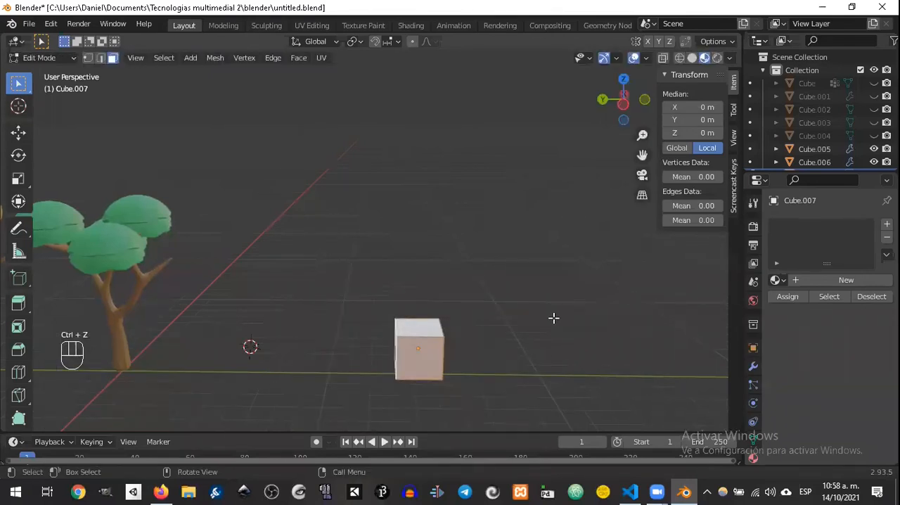
Step: Try Extrude Individual Faces on the cube's four side faces, then cancel and undo it
key(alt+e)
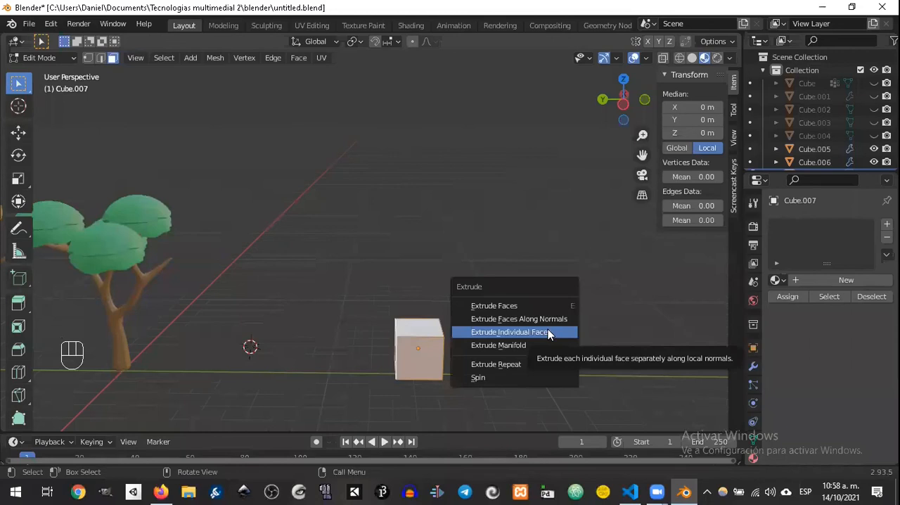
click(547, 332)
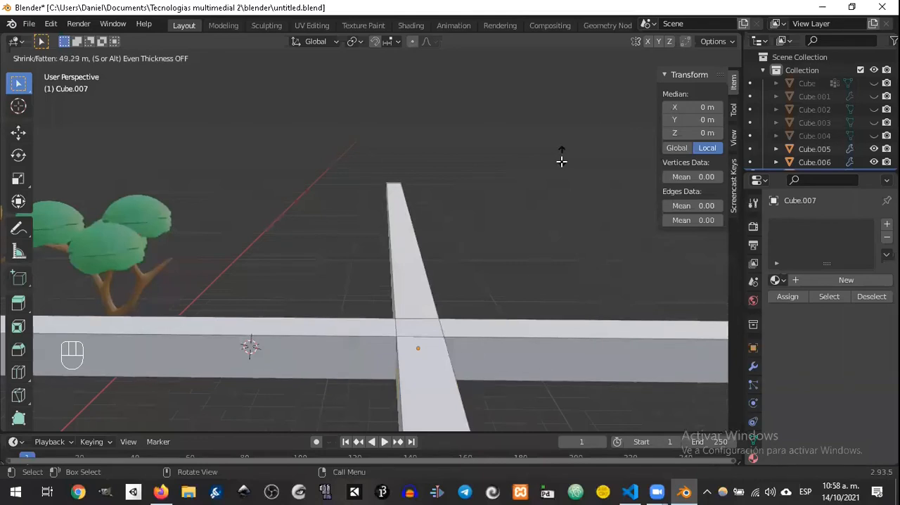
key(Escape)
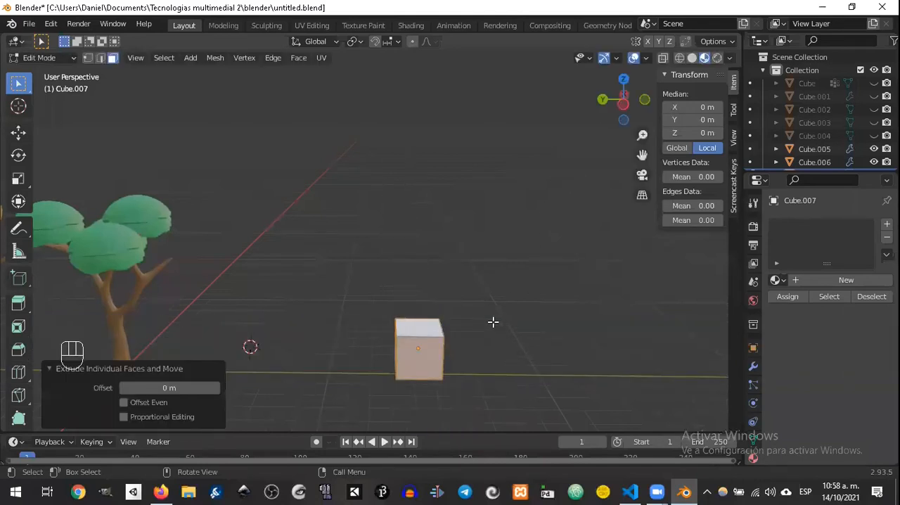
key(ctrl)
key(ctrl+z)
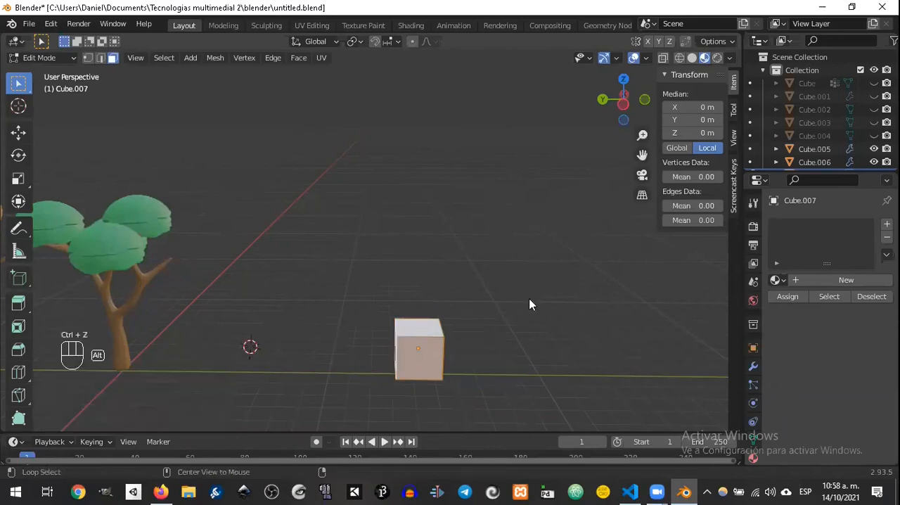
Step: Extrude the cube's four side faces individually by about 1.52 m to form a cross
key(alt+e)
click(530, 301)
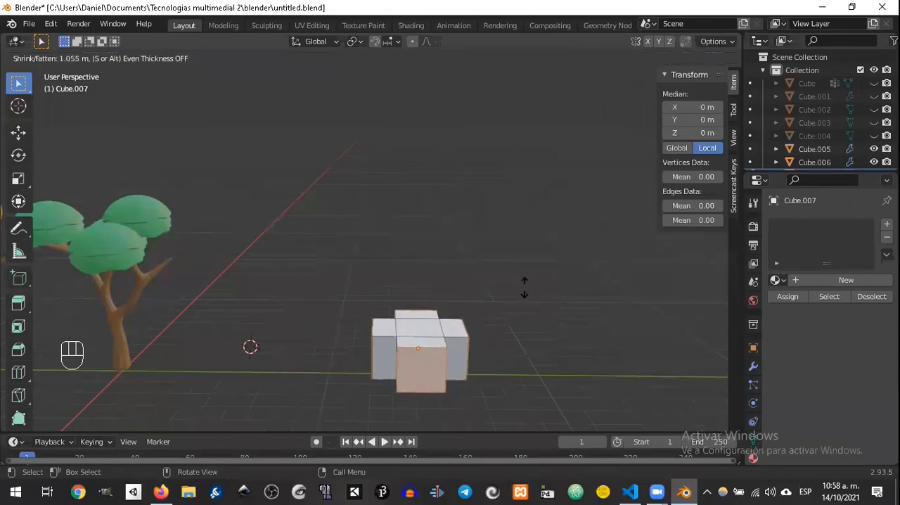
click(526, 285)
middle_drag(539, 282, 531, 301)
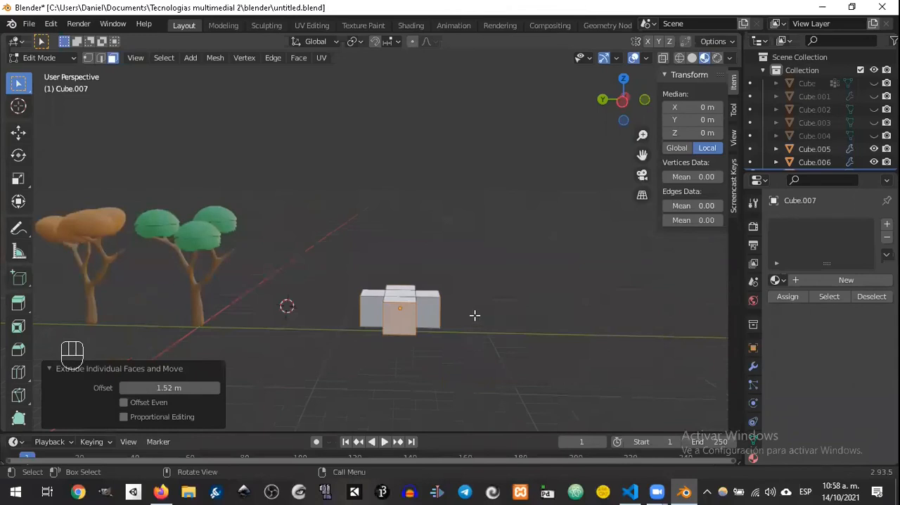
scroll(475, 315, up, 2)
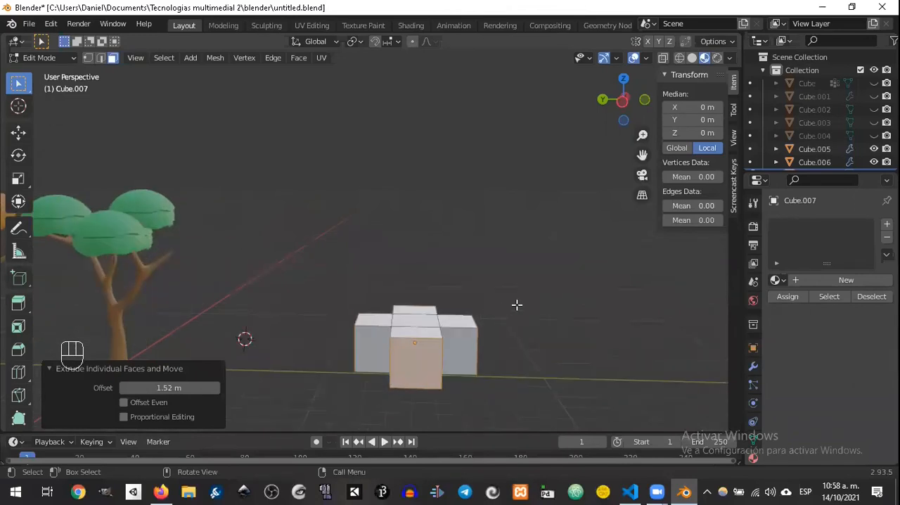
Step: Scale the whole cross-shaped mesh along Z to about 0.559 to flatten it
middle_drag(514, 233, 518, 256)
mouse_move(506, 308)
middle_down()
mouse_move(481, 304)
mouse_move(506, 303)
middle_up()
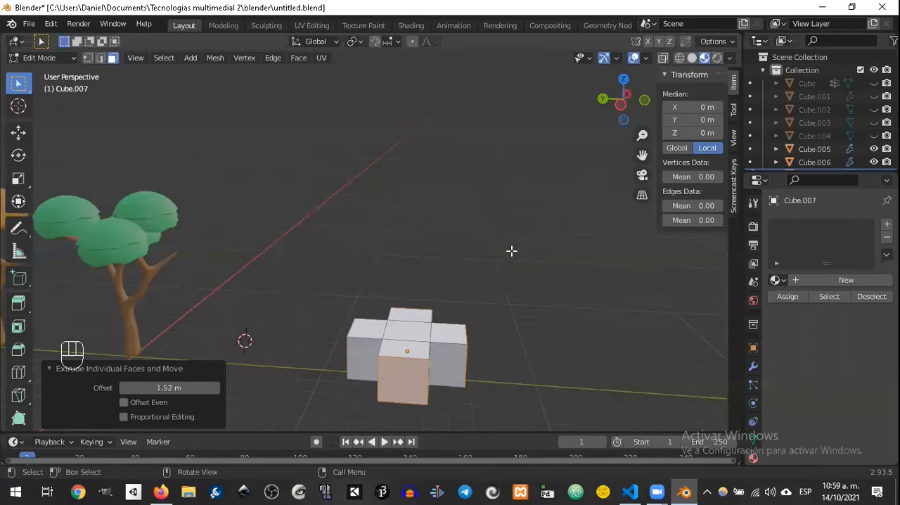
key(a)
key(s)
key(z)
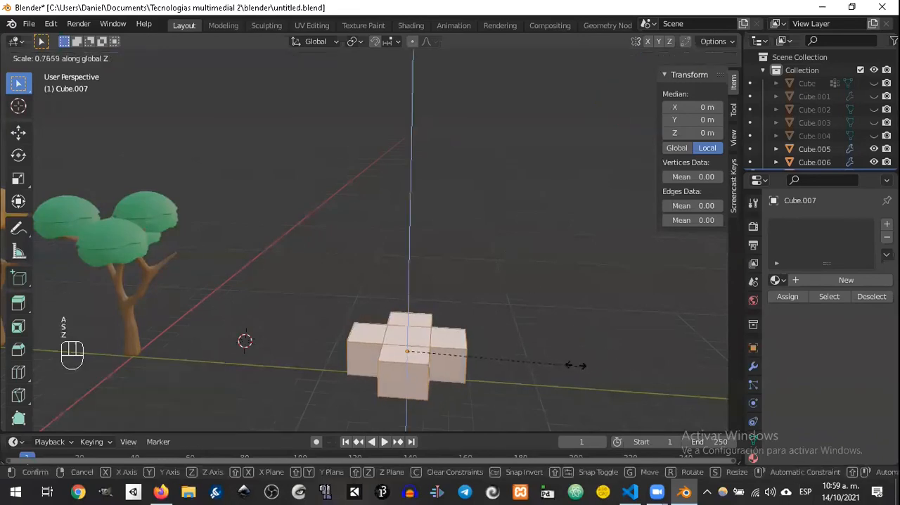
click(532, 357)
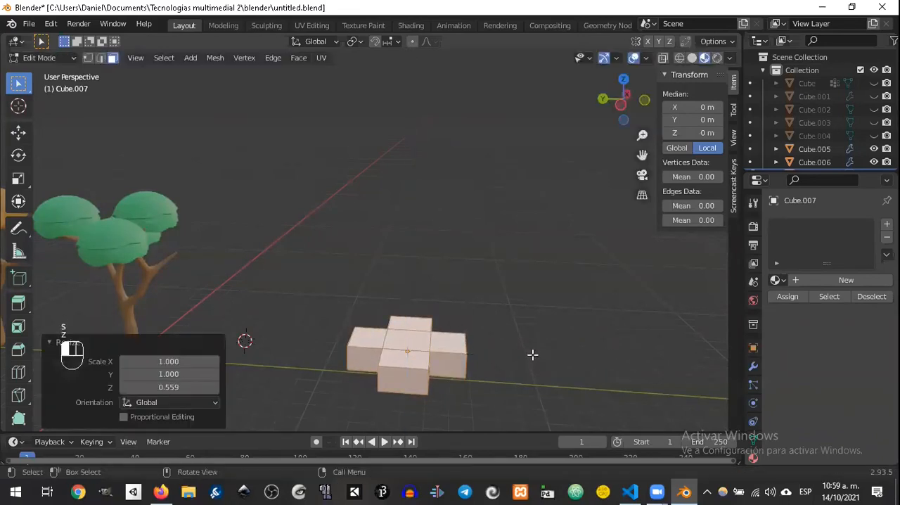
Step: Select the outer end faces of all four arms of the cross
click(399, 372)
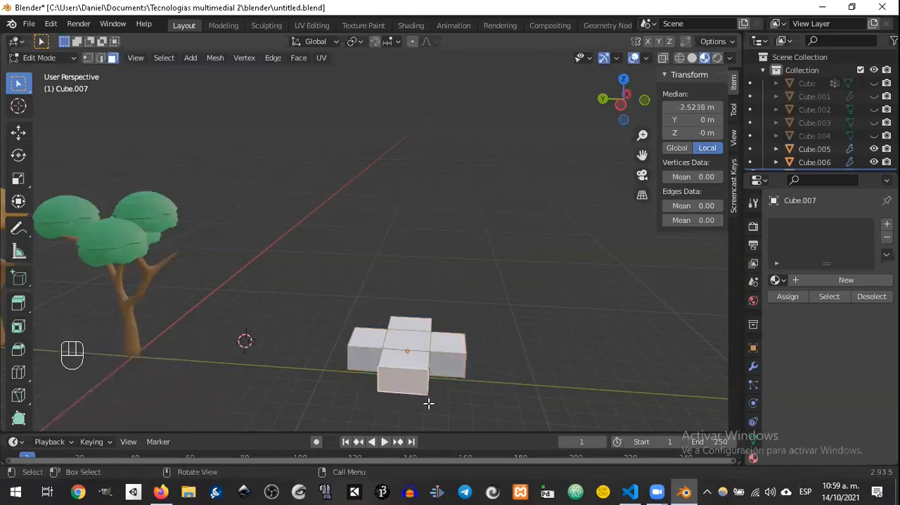
middle_drag(429, 403, 467, 407)
shift+click(394, 353)
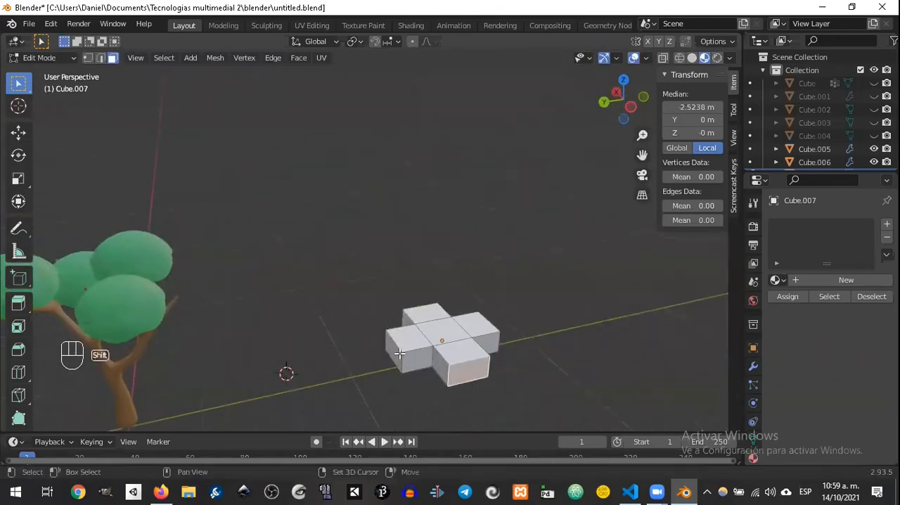
middle_drag(395, 354, 337, 358)
shift+click(422, 375)
shift+click(345, 320)
middle_drag(349, 317, 500, 255)
scroll(450, 324, up, 1)
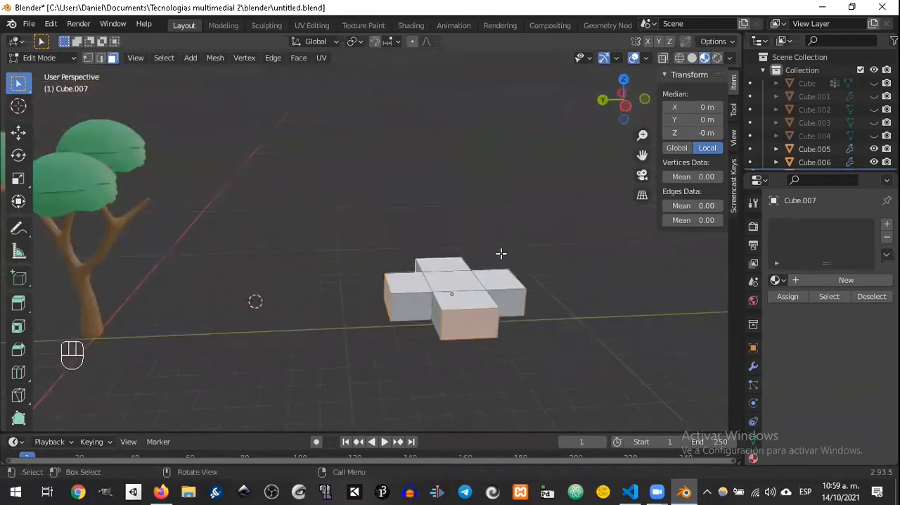
Step: Try rotating the four end faces about the global Z axis with Global orientation, then cancel the rotation
click(336, 41)
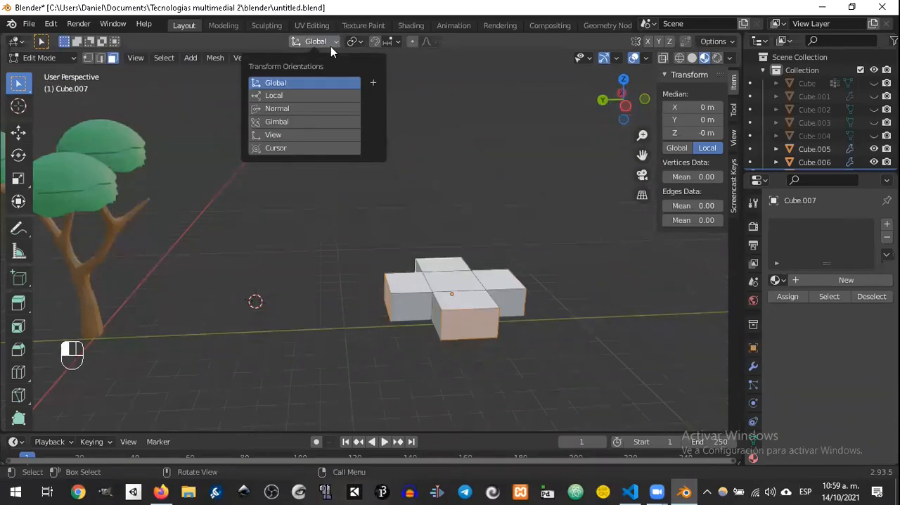
click(297, 108)
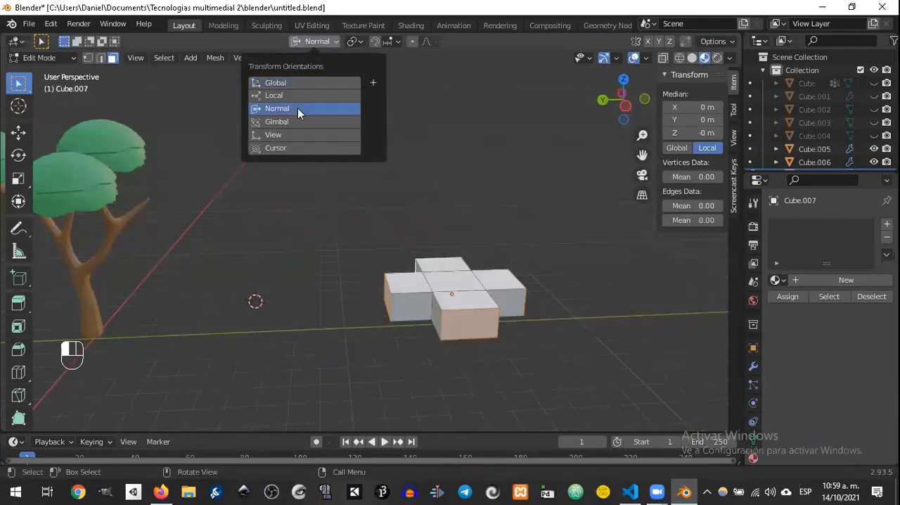
click(294, 83)
middle_drag(478, 184, 489, 226)
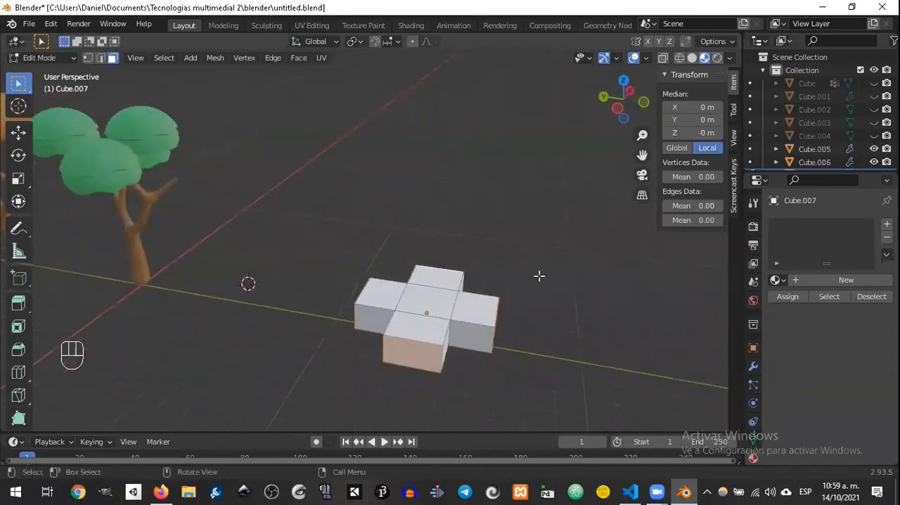
key(r)
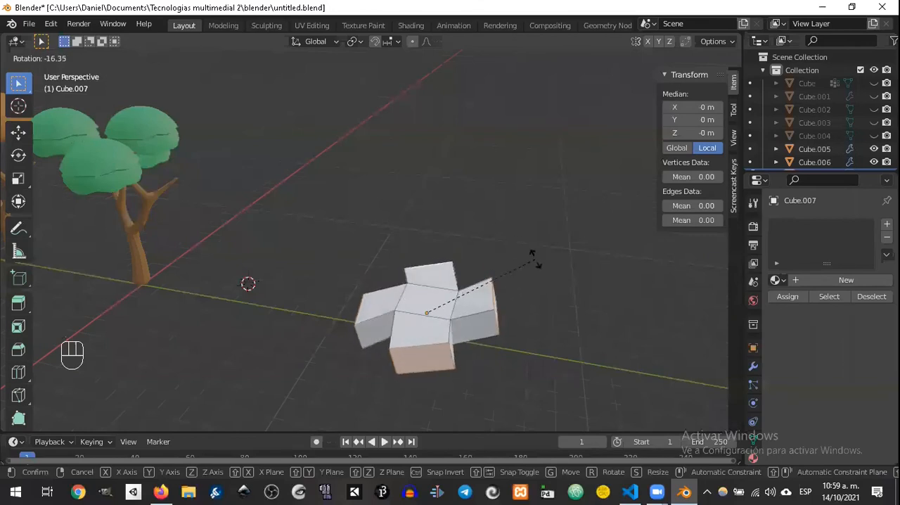
key(z)
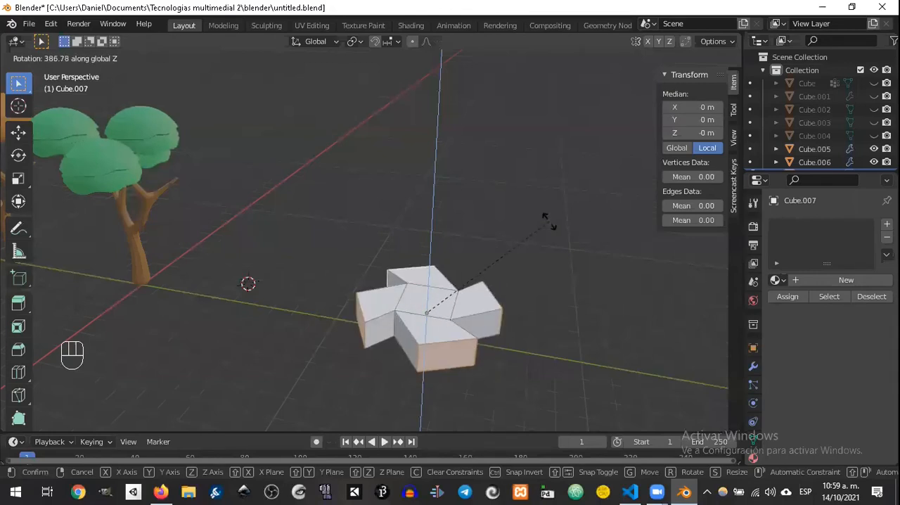
key(Escape)
Step: Set the transform orientation to Normal for the selected end faces
click(316, 42)
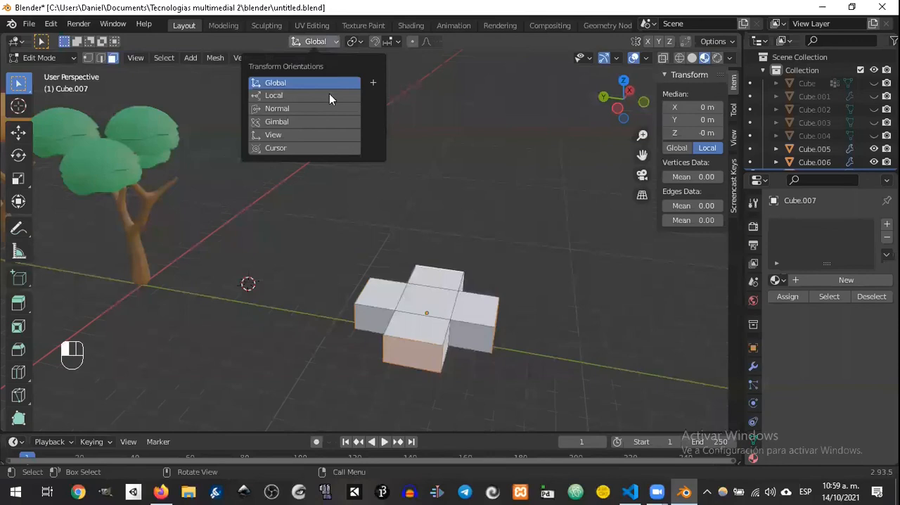
click(319, 111)
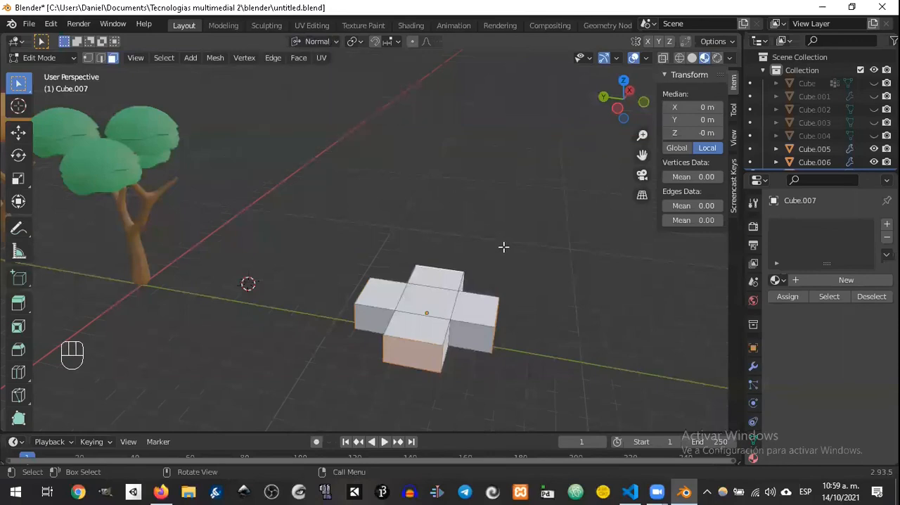
Step: Try rotating the four selected end faces together about the normal Z and X axes, with a free trackball rotation as well
key(r)
key(z)
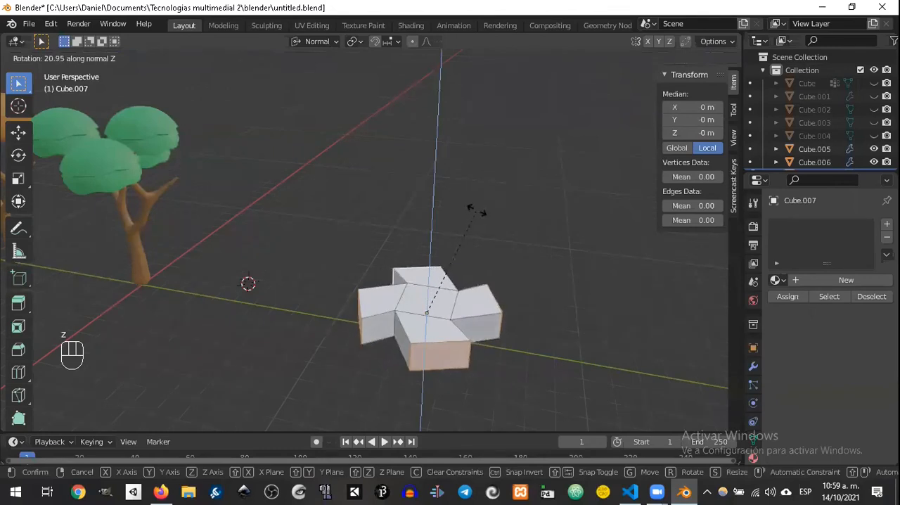
key(x)
key(r)
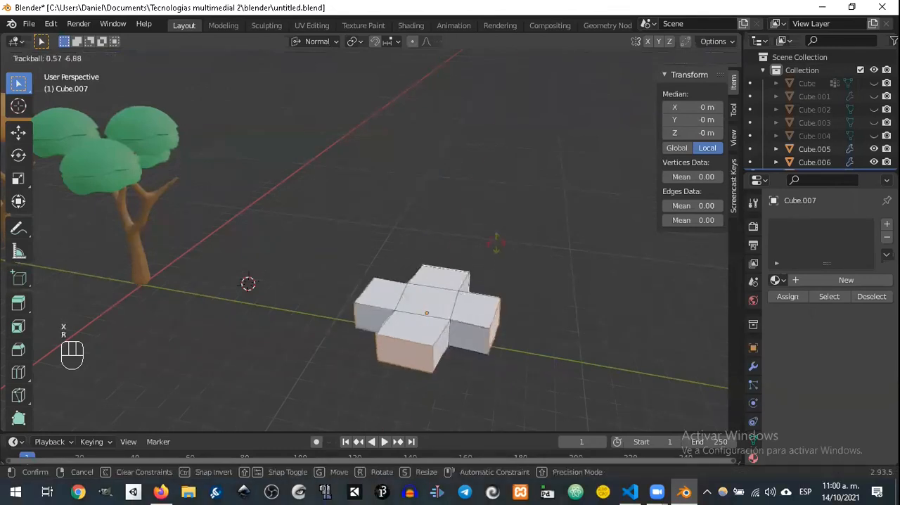
right_click(450, 253)
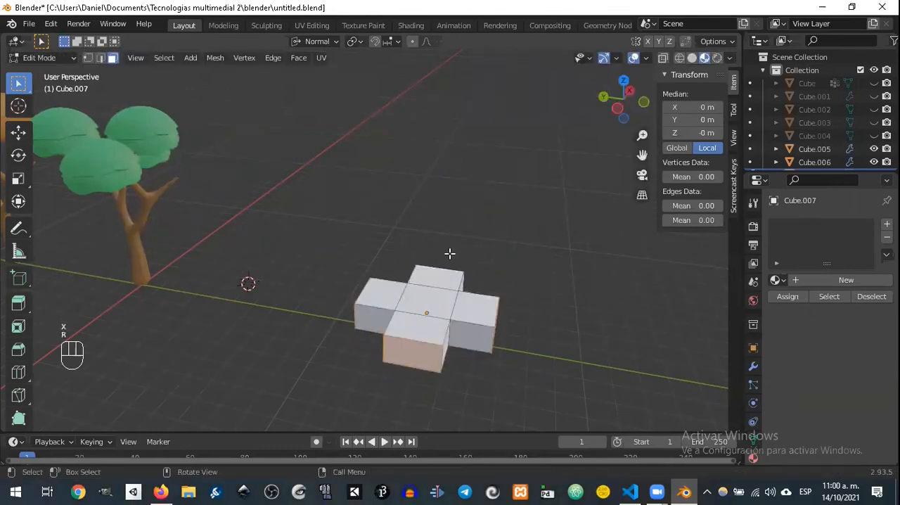
Step: Set the pivot point to Individual Origins and rotate the four end faces individually, trying the normal Z, X and Y axes in turn
click(355, 42)
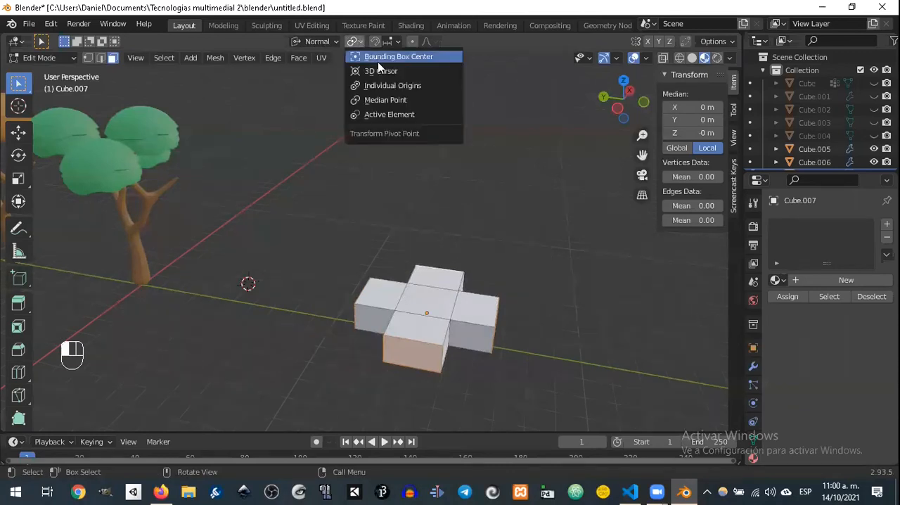
click(411, 89)
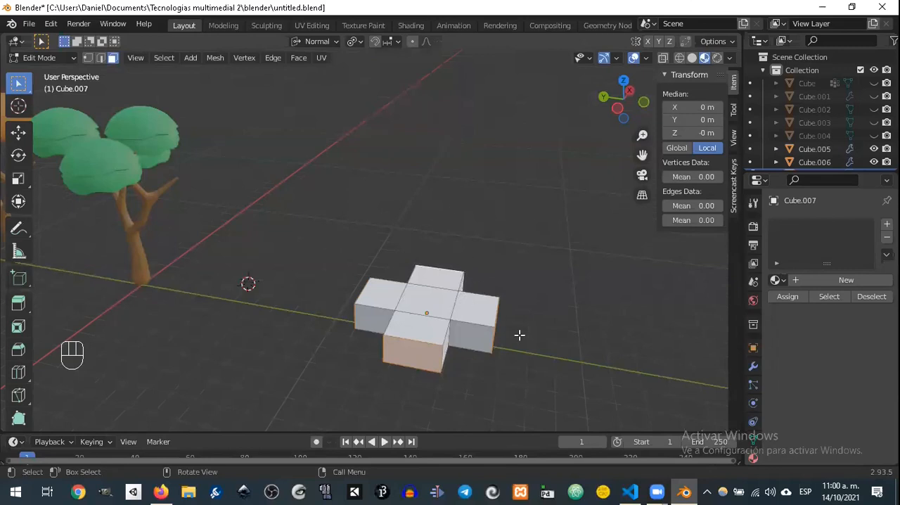
key(r)
key(z)
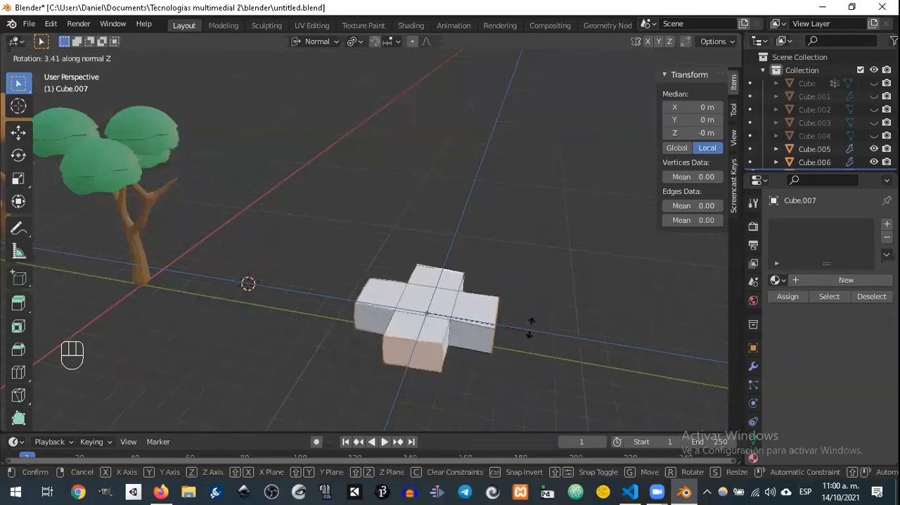
key(x)
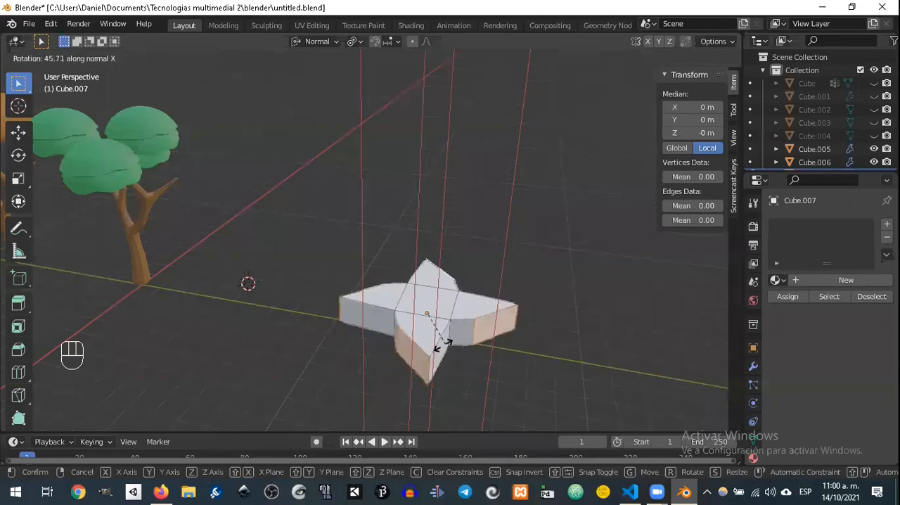
key(y)
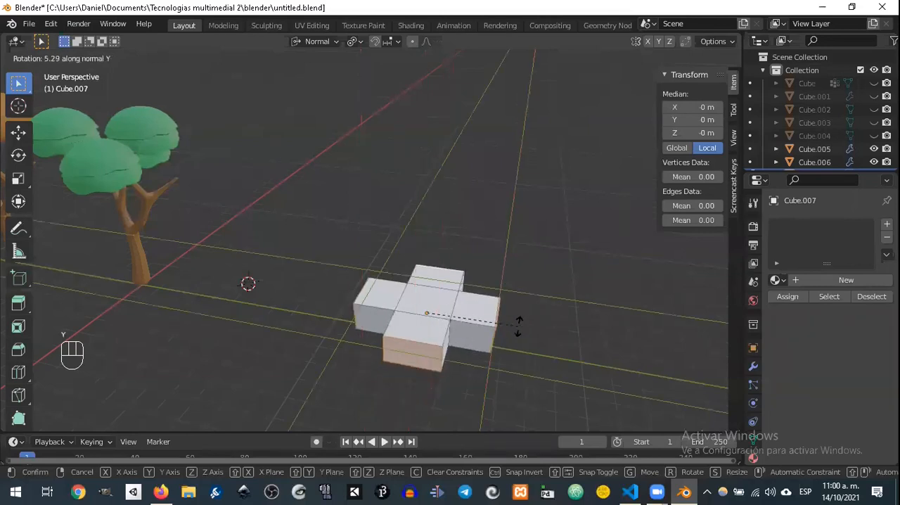
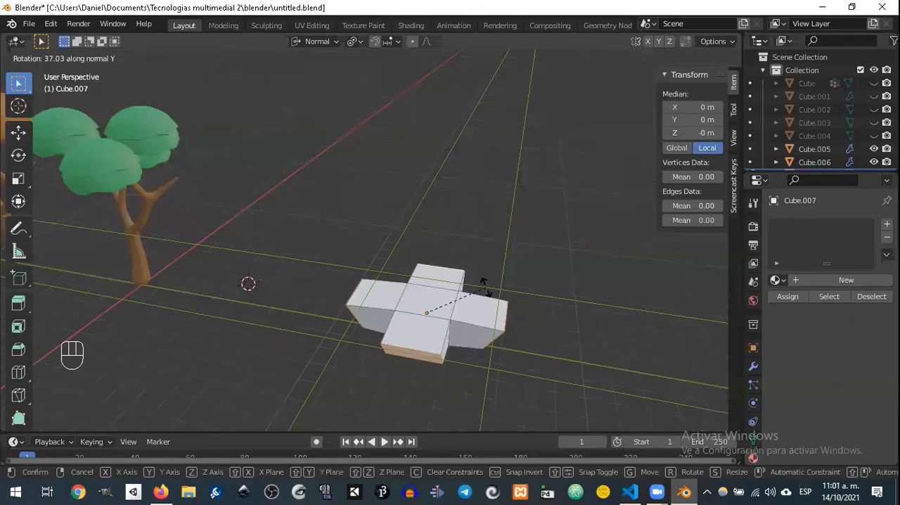
Step: Rotate the four end faces about 37° around the normal Y axis and extrude them about 1.2 m
click(483, 285)
middle_drag(522, 289, 519, 270)
key(e)
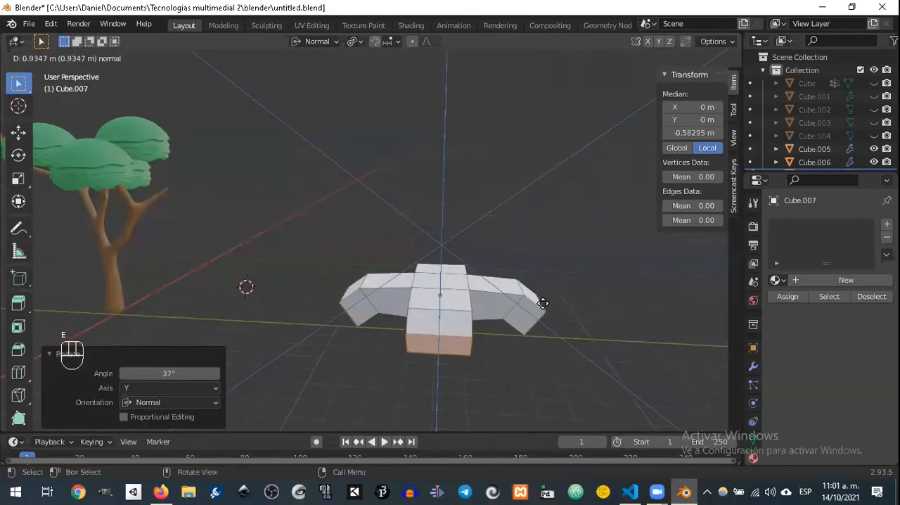
click(554, 310)
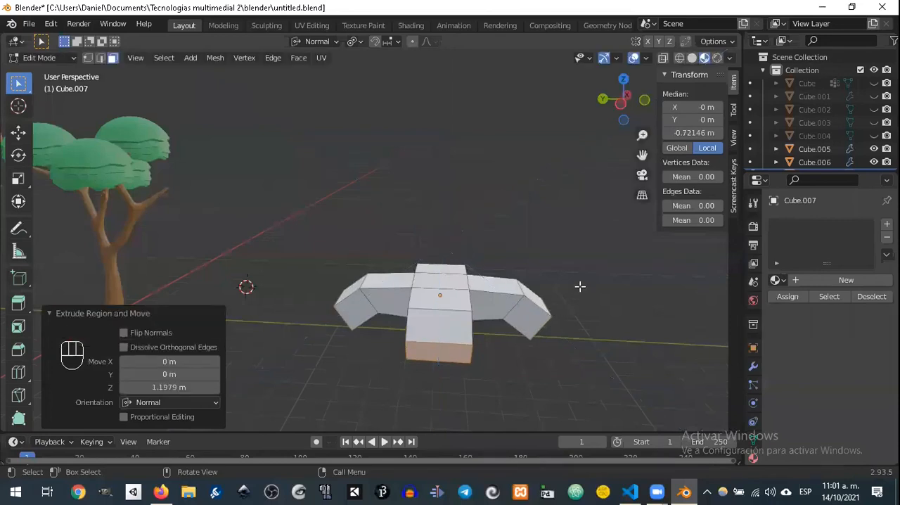
Step: Rotate the four end faces 19.9° around the normal Y axis and extrude them about 2.52 m
key(r)
key(y)
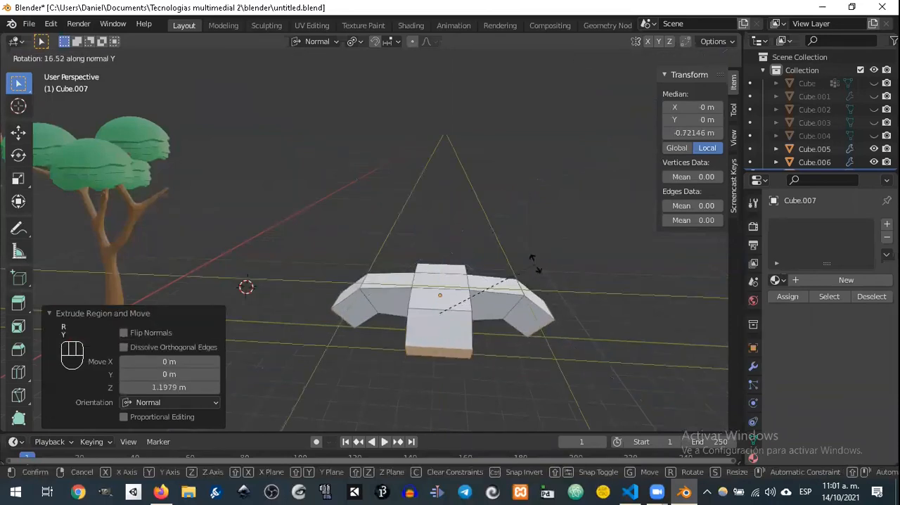
click(526, 261)
middle_drag(526, 261, 422, 249)
key(e)
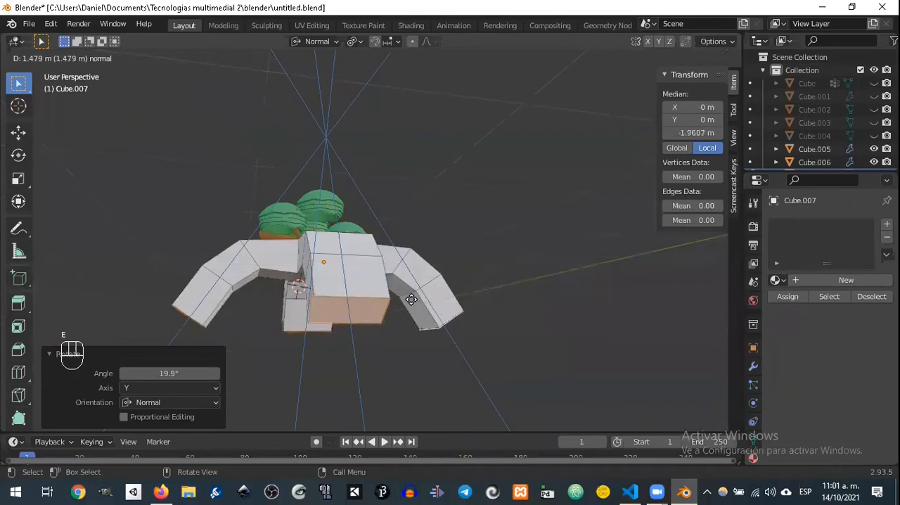
click(492, 378)
Step: Try scaling the four leaf ends to 0.654 about their individual origins, undo it, and cancel a second scaling attempt
key(s)
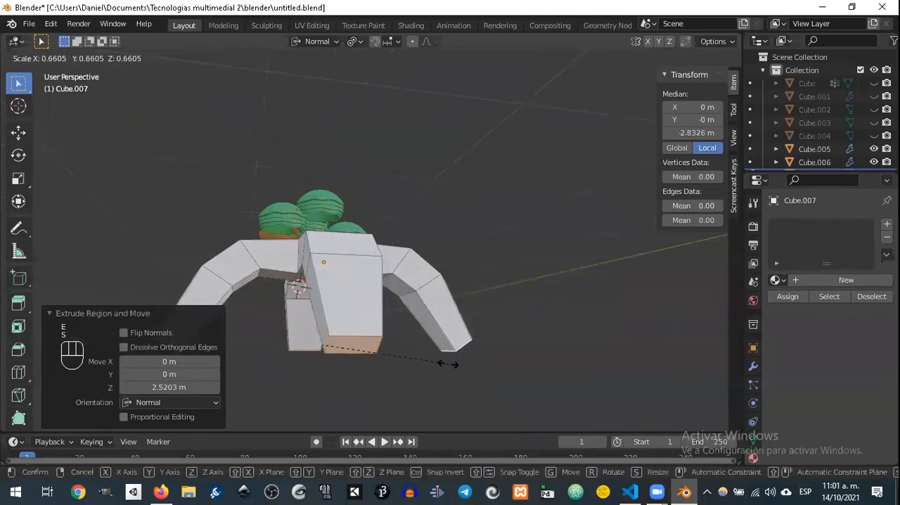
click(446, 359)
middle_drag(446, 357, 549, 257)
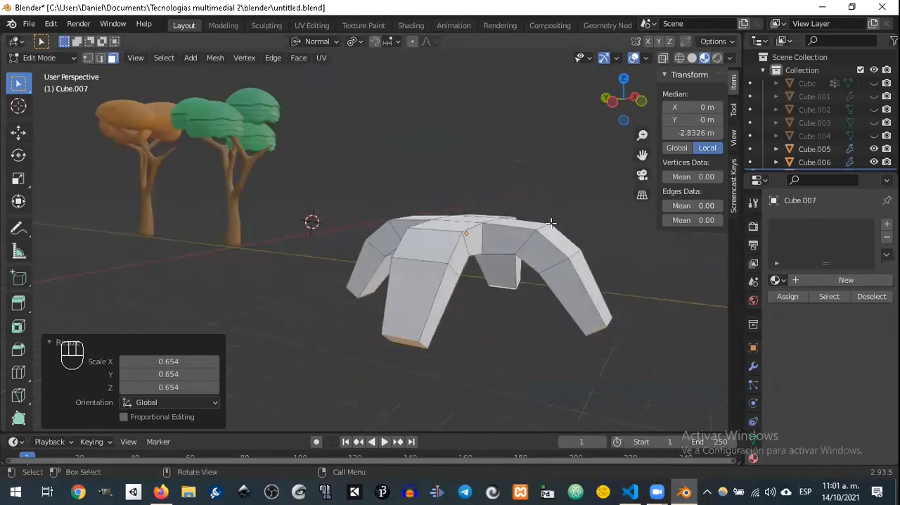
key(ctrl+z)
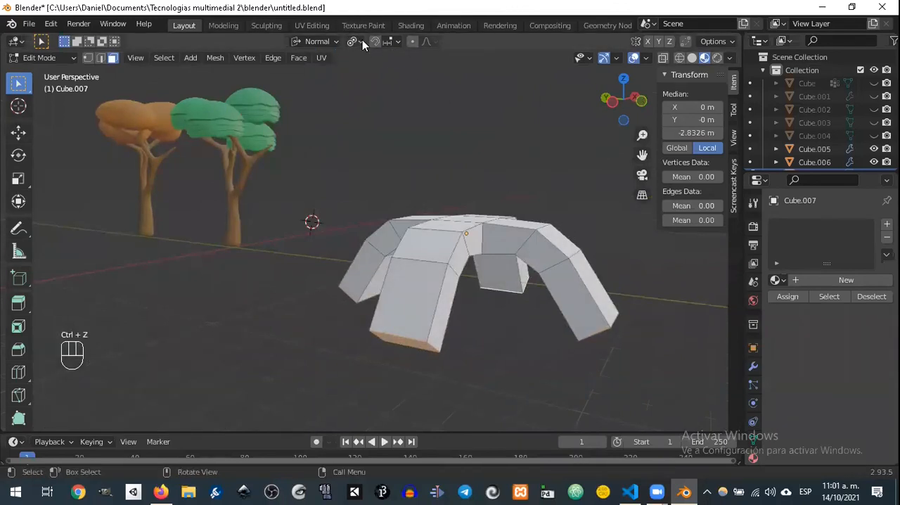
key(s)
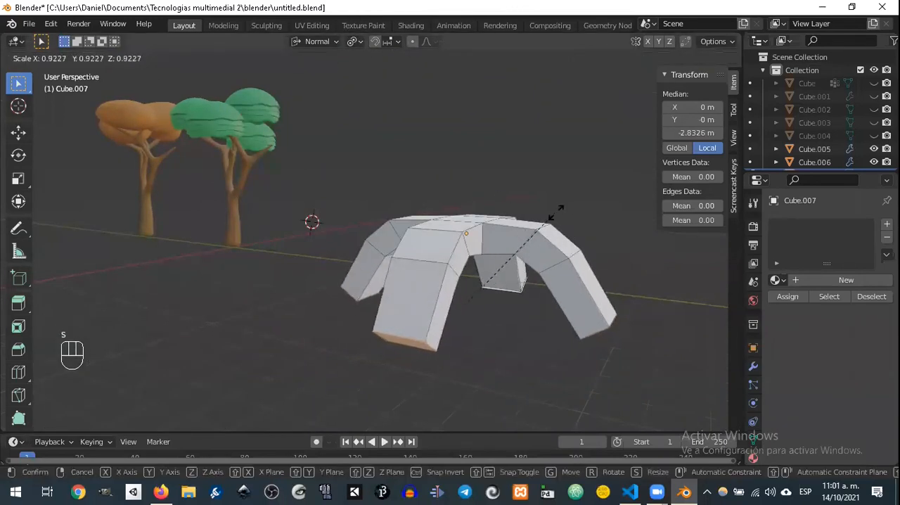
right_click(556, 211)
Step: Set the pivot point to Median Point and scale the four end faces together to 0.843
click(355, 40)
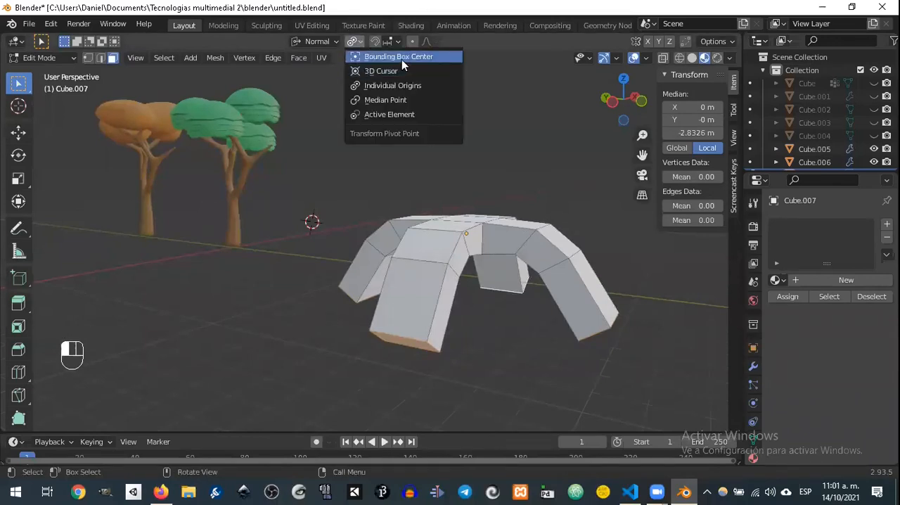
click(410, 100)
key(s)
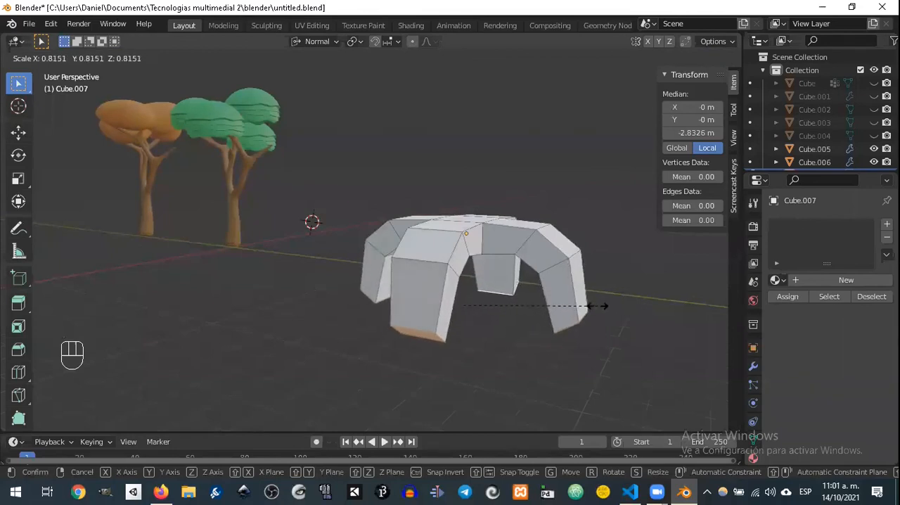
click(603, 304)
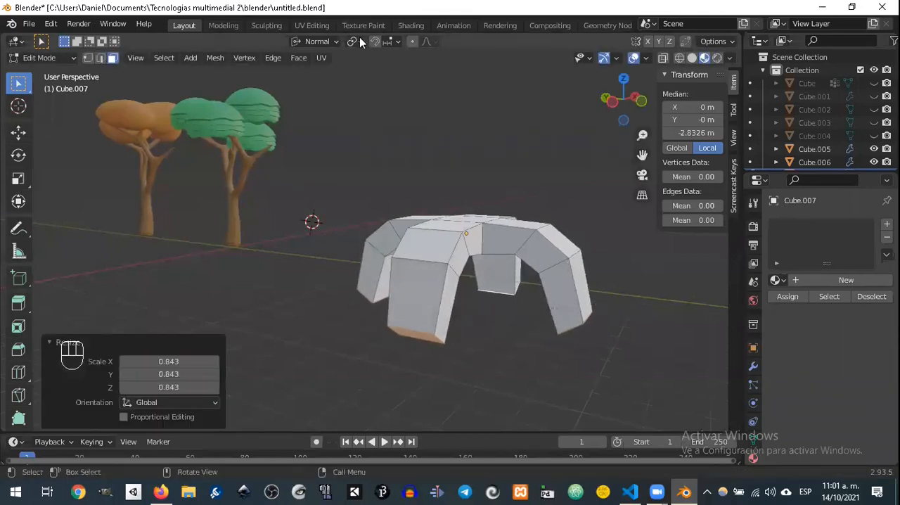
Step: Set the pivot point to Individual Origins and scale each of the four end faces to 0.637
click(356, 41)
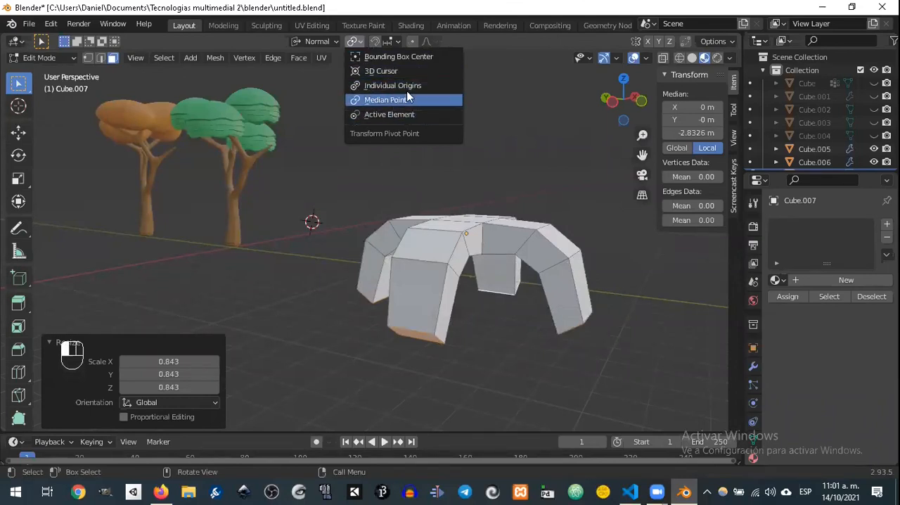
click(394, 114)
key(s)
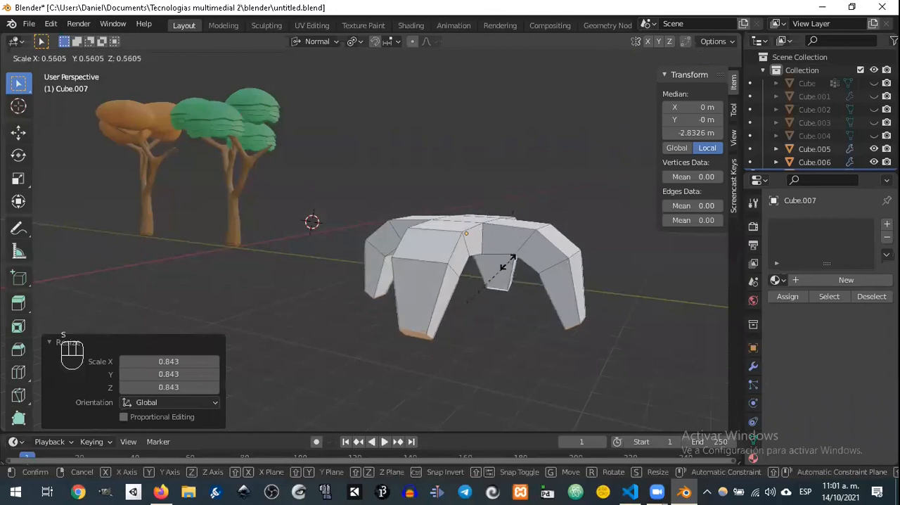
click(460, 129)
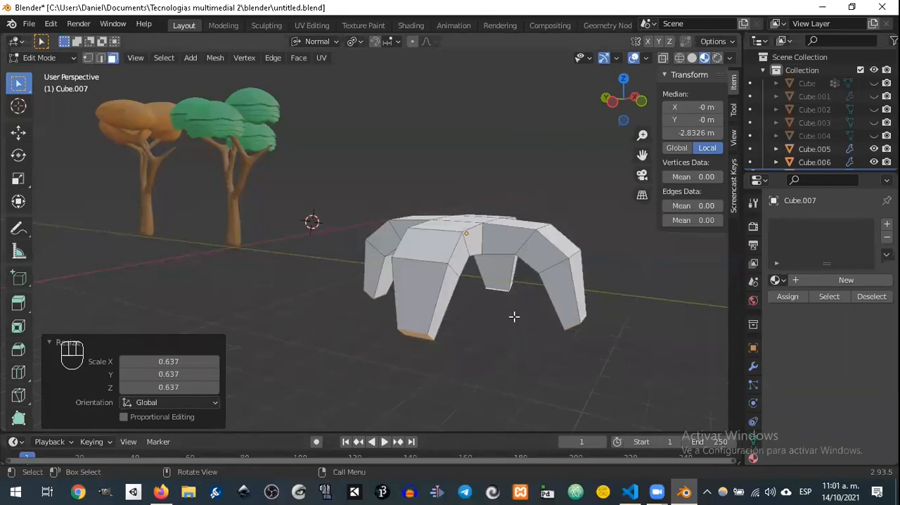
Step: Extrude the four leaf ends about 0.84 m and rotate them 21.8° around the normal Y axis
middle_drag(481, 282, 507, 317)
key(e)
click(396, 269)
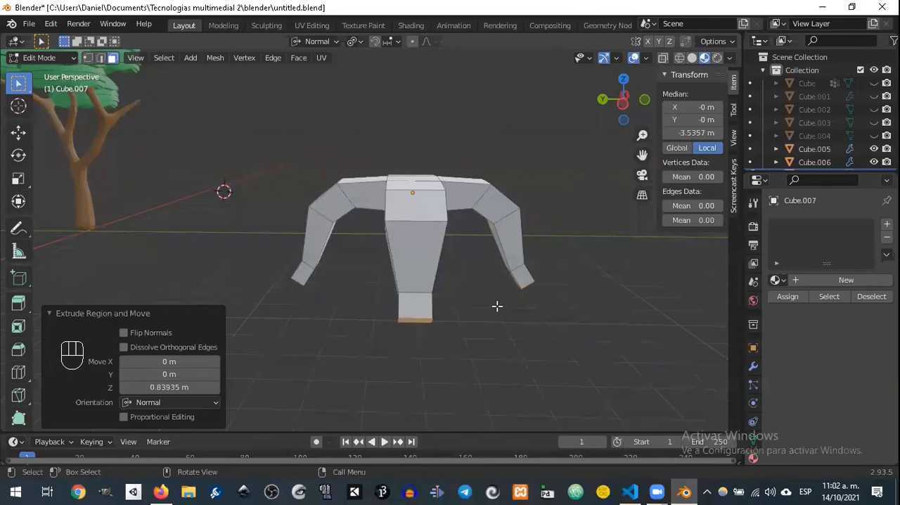
middle_drag(427, 274, 394, 271)
key(r)
key(y)
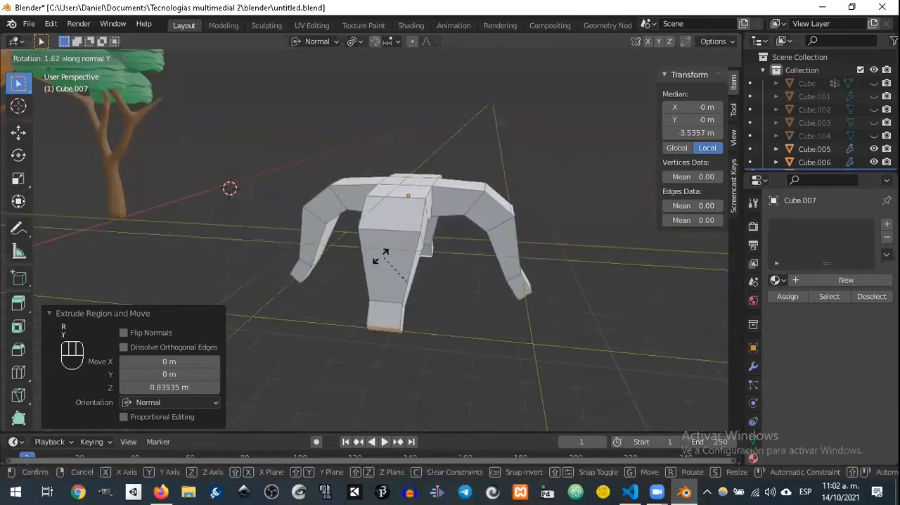
click(337, 246)
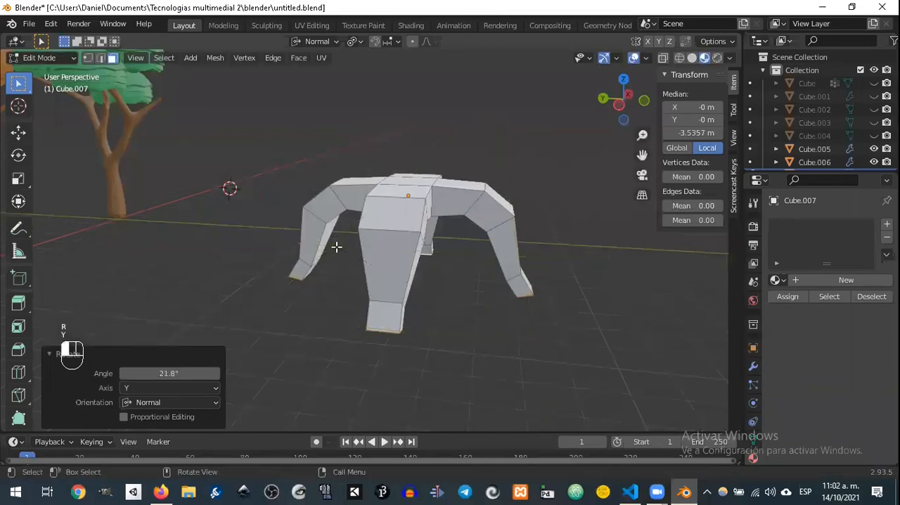
Step: Scale the four end faces to 0.478 so the leaf tips taper
key(s)
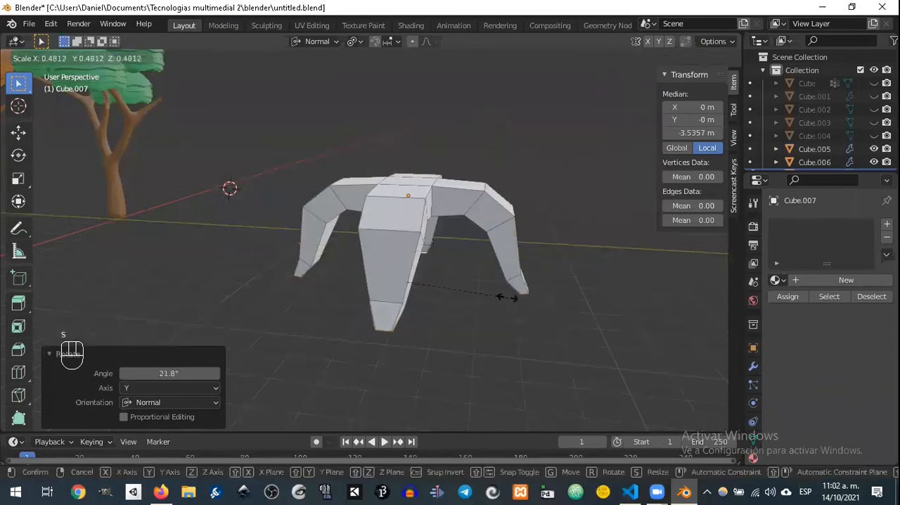
click(507, 297)
middle_drag(507, 297, 505, 277)
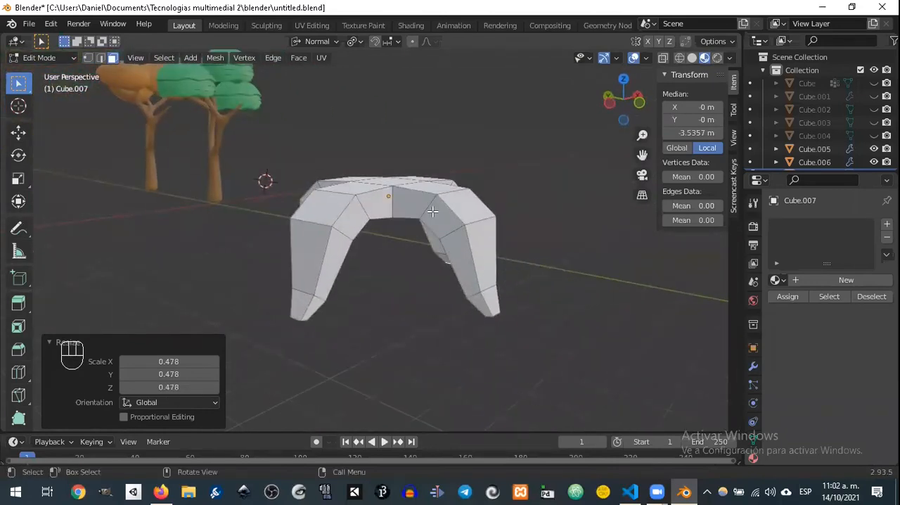
Step: Return to Object Mode, add a 32-vertex cylinder mesh for the trunk and scale it to 4.685
key(Tab)
key(shift+a)
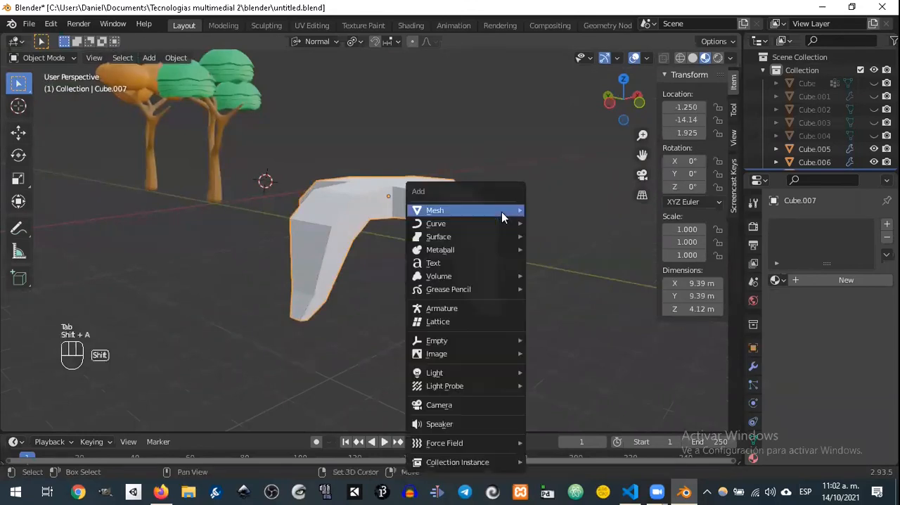
mouse_move(468, 225)
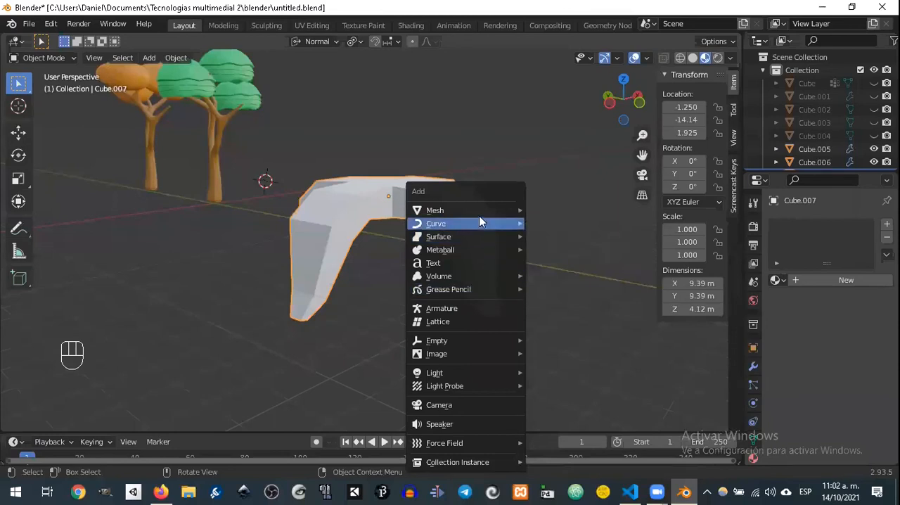
mouse_move(492, 212)
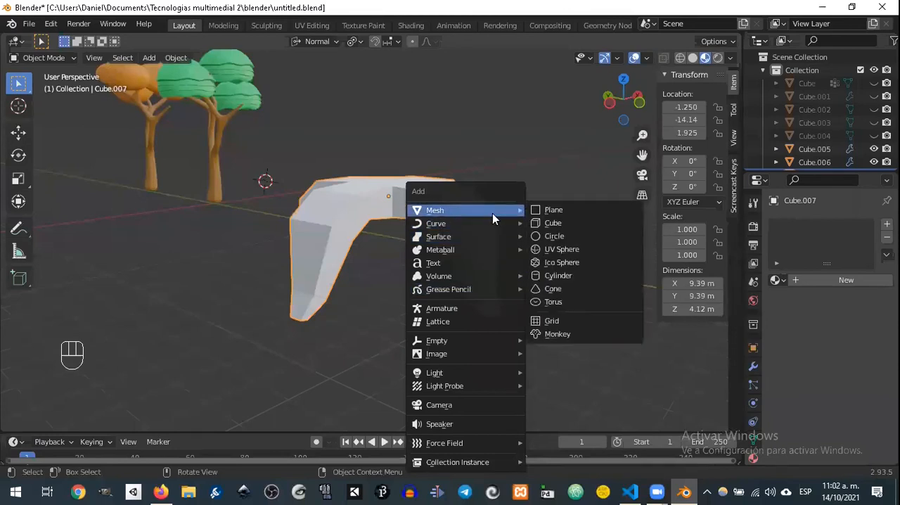
click(577, 278)
key(s)
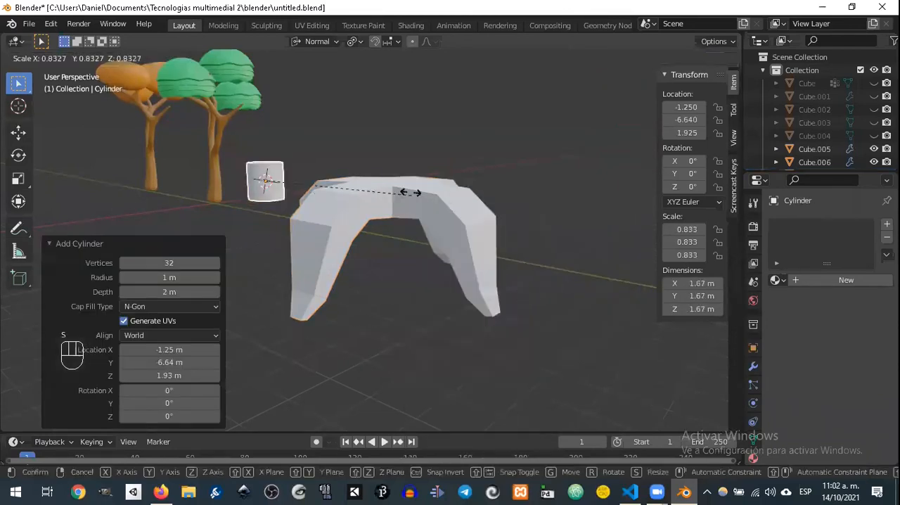
click(180, 187)
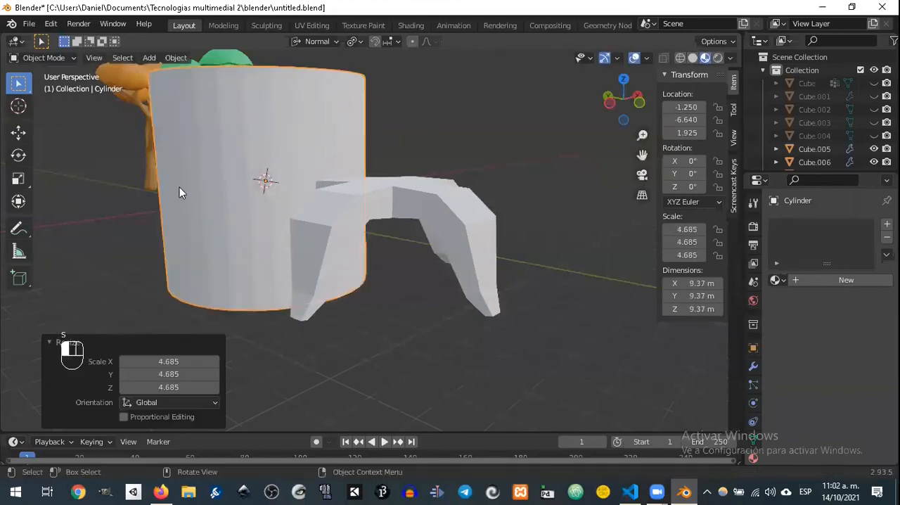
shift+middle_drag(234, 174, 350, 238)
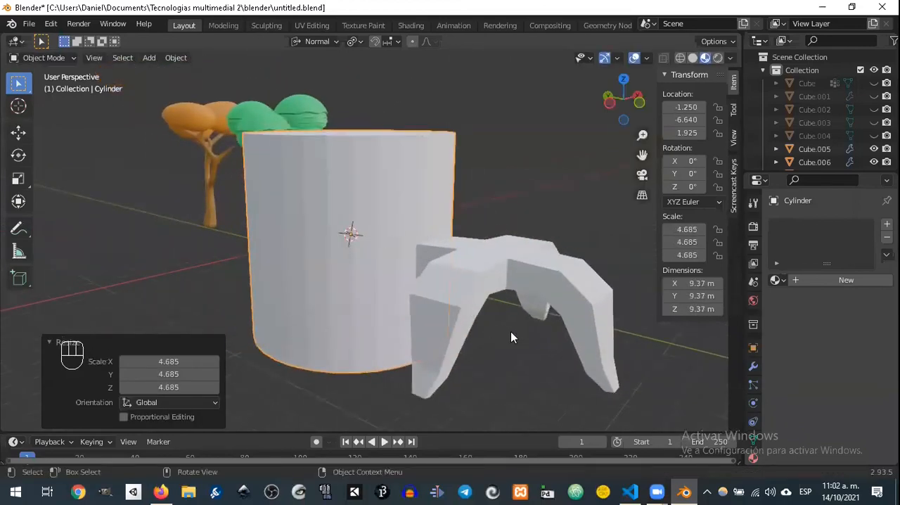
Step: Shrink the cylinder to a scale of 0.66 and stretch it 5.89 times along its Z axis into a slender trunk
key(s)
click(381, 240)
key(s)
key(z)
key(z)
click(541, 157)
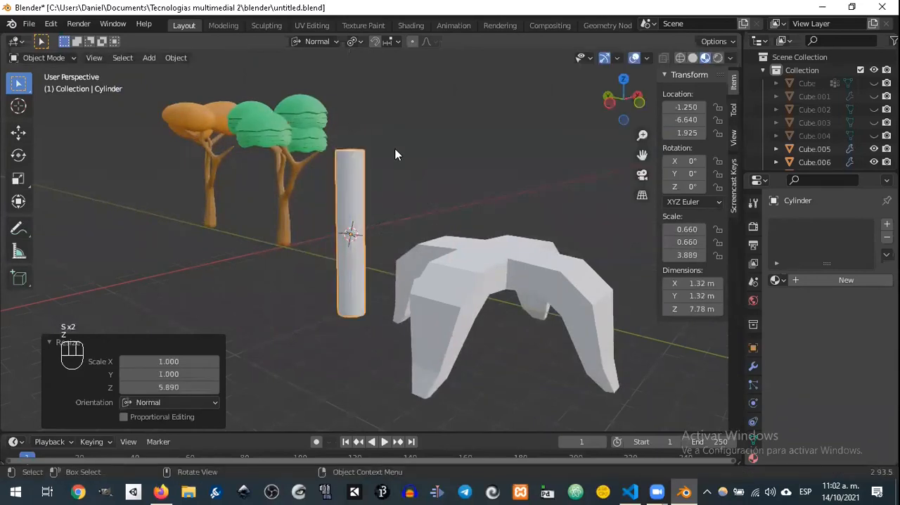
Step: Taper the trunk in Edit Mode by scaling its top face to 0.595
key(Tab)
middle_drag(369, 153, 404, 215)
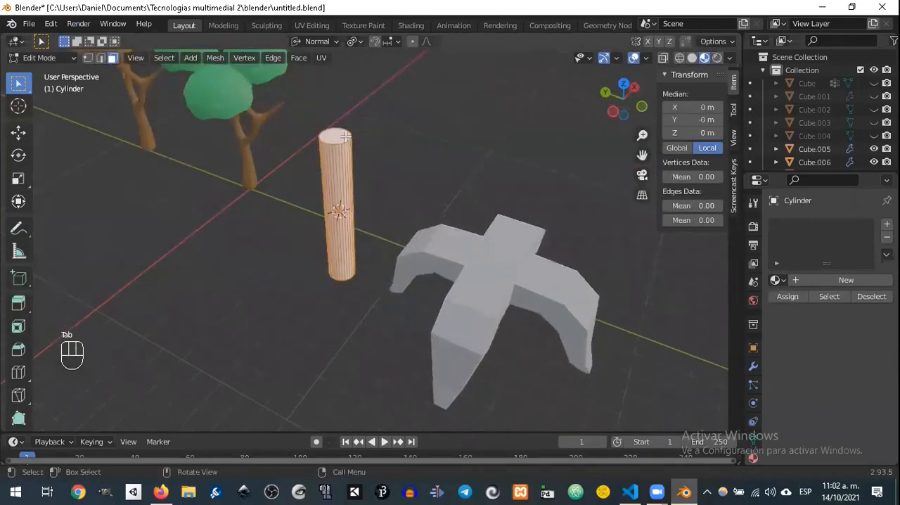
key(s)
click(364, 172)
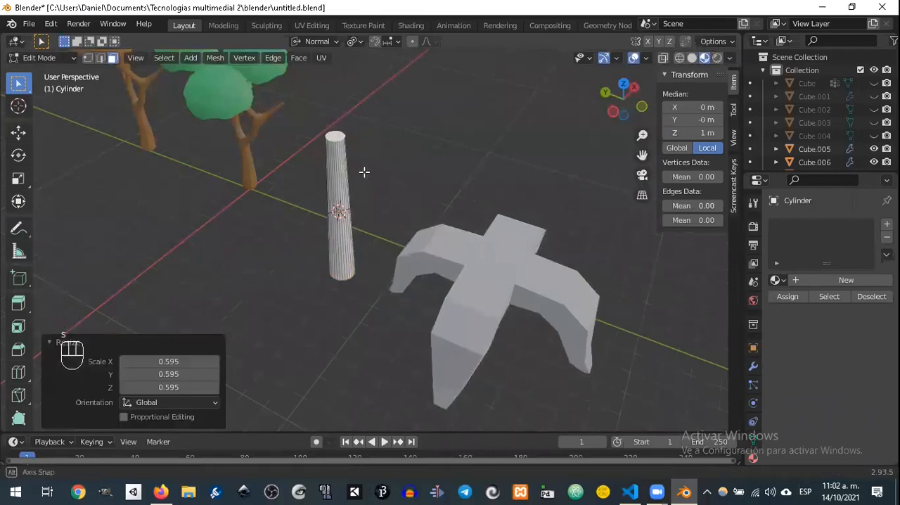
middle_drag(365, 172, 410, 131)
key(g)
right_click(368, 236)
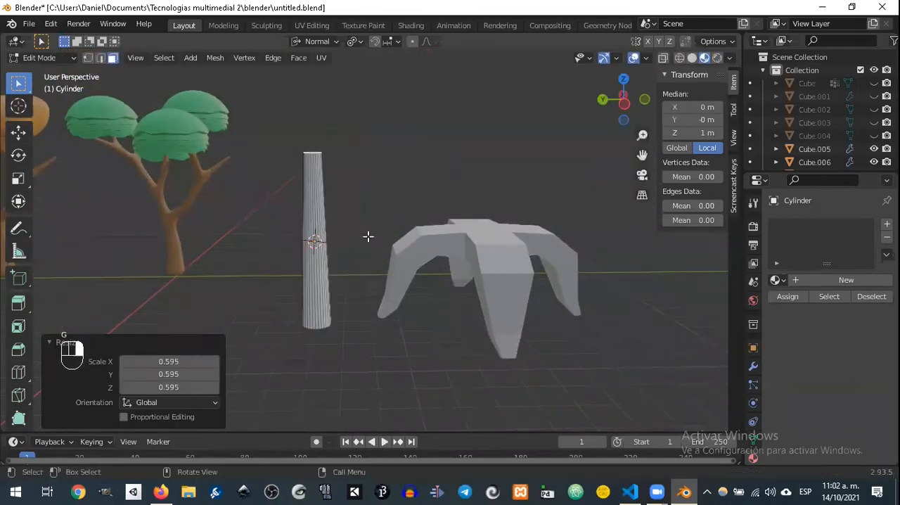
Step: Return to Object Mode and move the trunk to the centre of the palm leaves
key(Tab)
key(g)
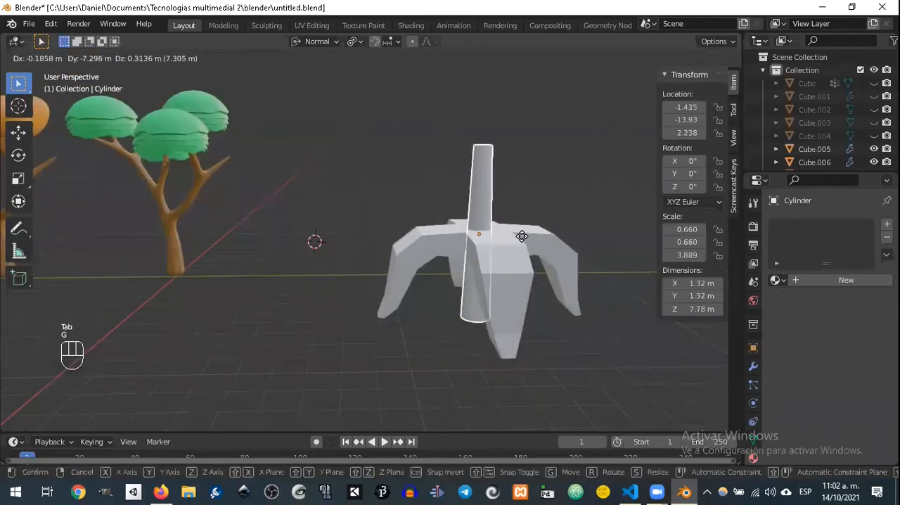
click(490, 258)
Step: Select the palm leaves and move them up onto the top end of the trunk
click(527, 271)
key(g)
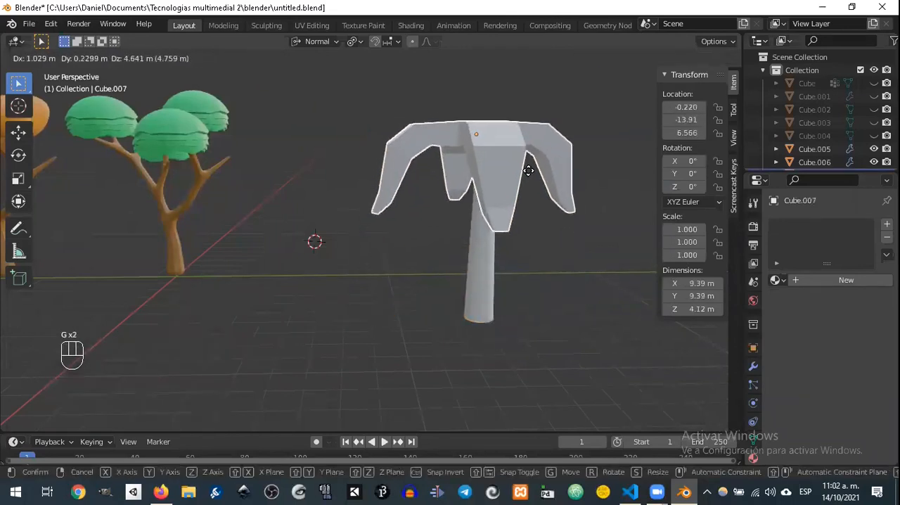
click(528, 170)
middle_drag(528, 172, 719, 323)
key(g)
click(527, 169)
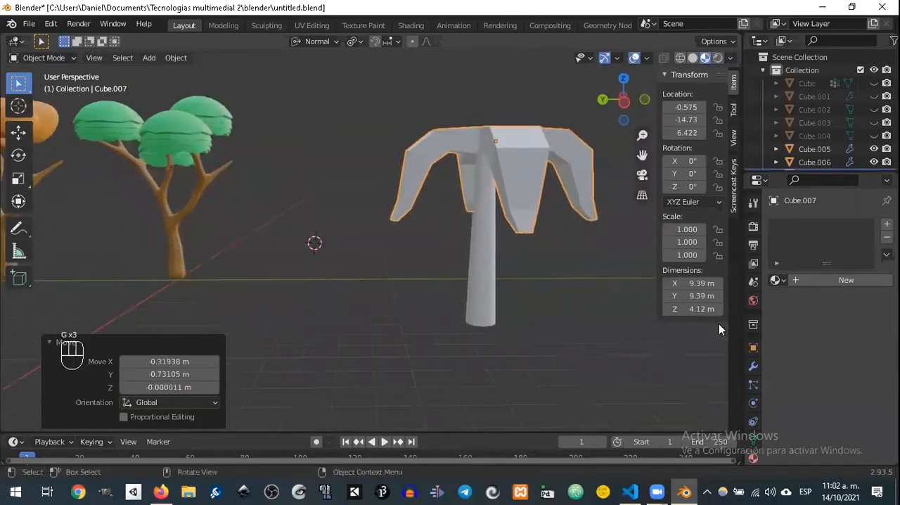
Step: Add a Subdivision Surface modifier to the palm leaves
click(753, 368)
click(810, 222)
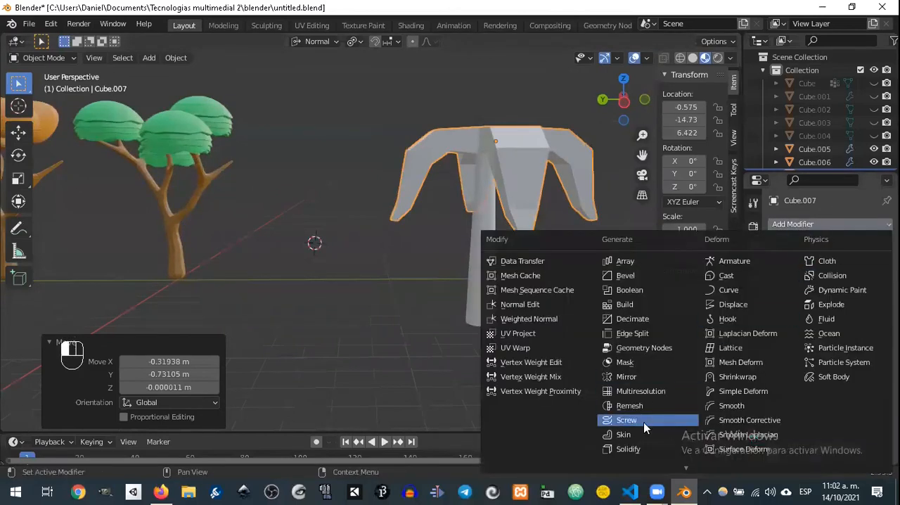
scroll(647, 408, down, 1)
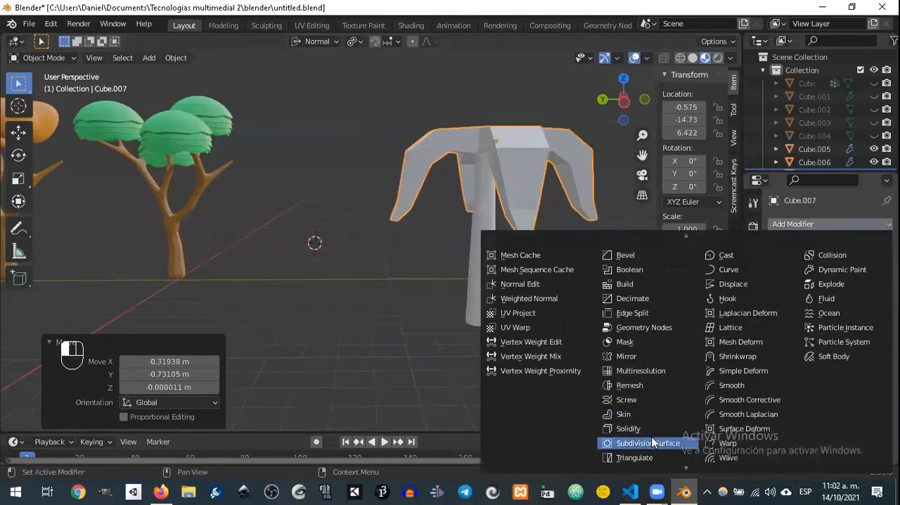
click(653, 442)
Step: Centre the palm leaves over the trunk, aligning them from the top view, and hide the leaves
middle_drag(578, 202, 457, 93)
key(g)
click(556, 190)
scroll(498, 184, up, 3)
key(KP_7)
key(g)
click(505, 198)
key(h)
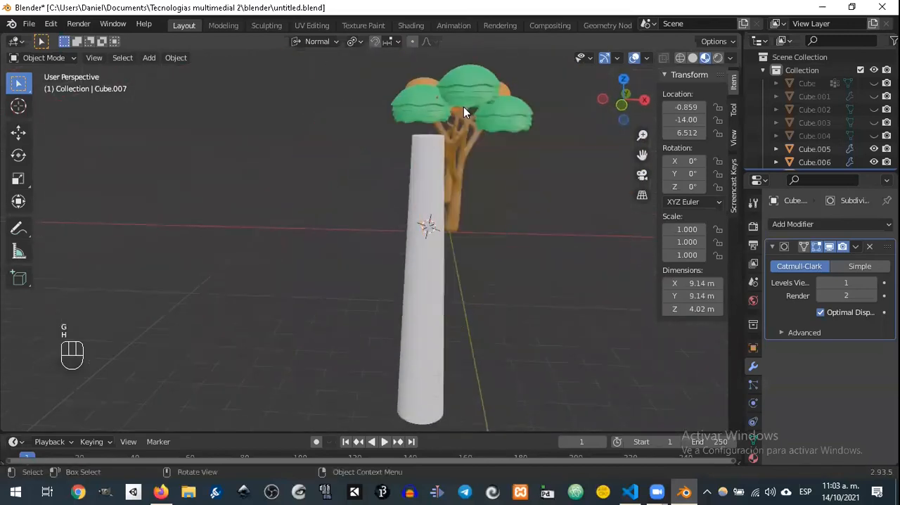
Step: Undo the hiding of the palm leaves and reposition them so they sit centred on the trunk's upper end
key(ctrl+z)
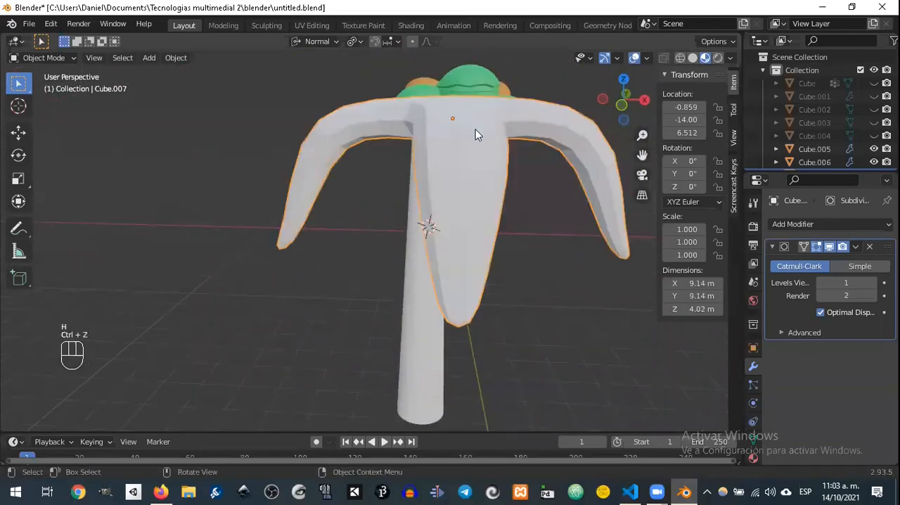
key(g)
click(434, 128)
middle_drag(433, 128, 454, 133)
key(g)
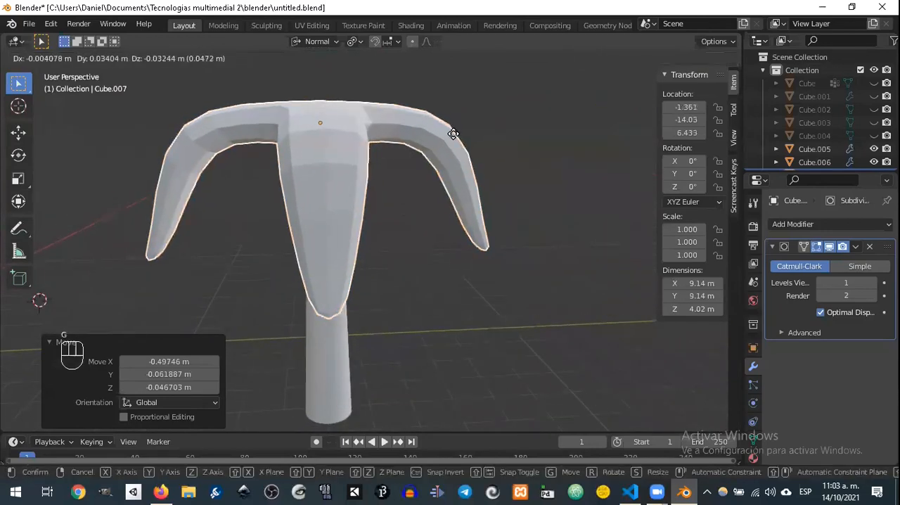
click(457, 143)
key(g)
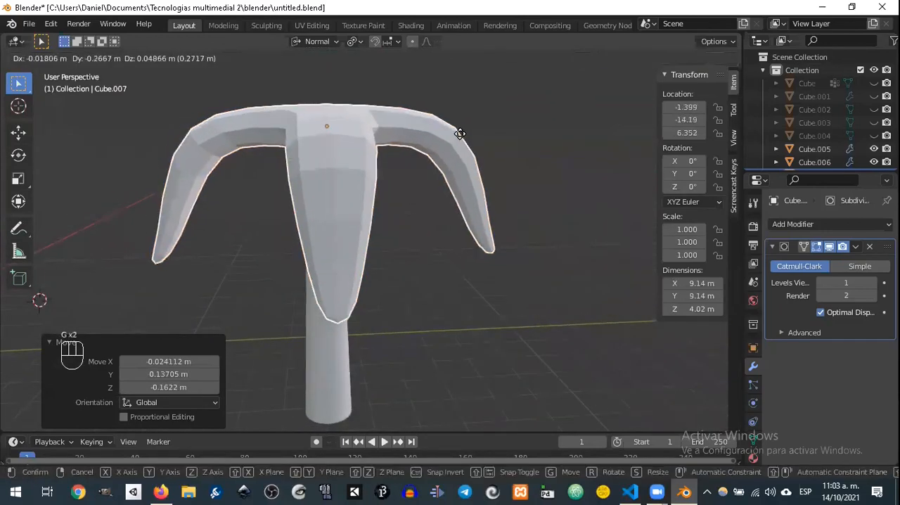
click(468, 130)
middle_drag(469, 130, 406, 176)
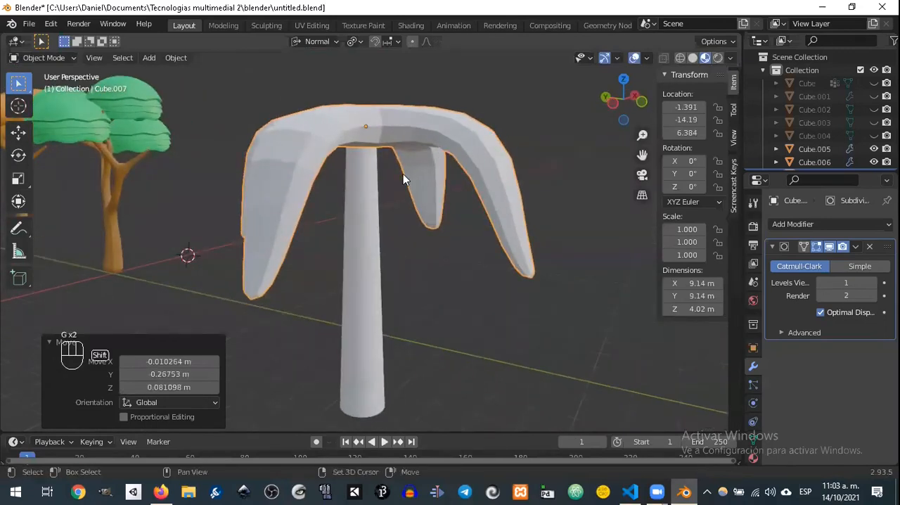
Step: Add a UV sphere for a coconut and scale it down to about 0.74
key(shift+a)
mouse_move(377, 174)
click(456, 212)
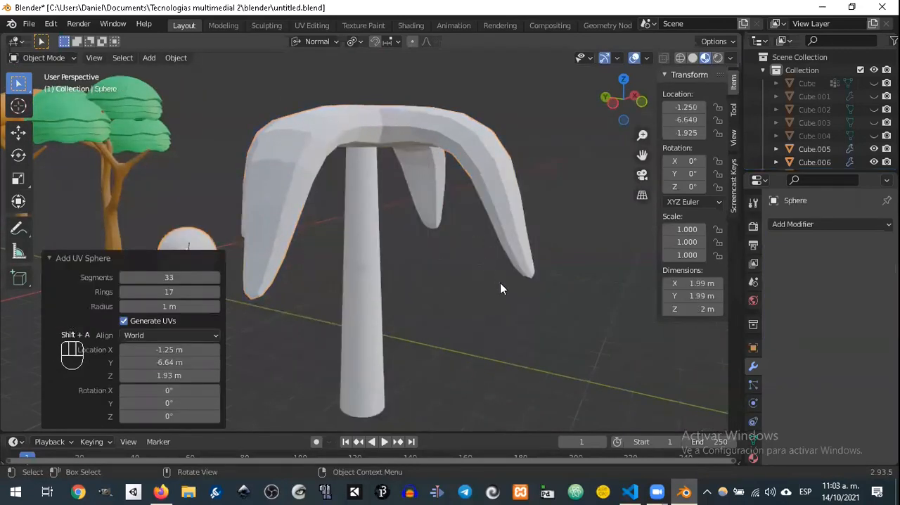
key(s)
click(366, 268)
Step: Move the sphere over to the palm, close beside the lower part of the trunk
key(g)
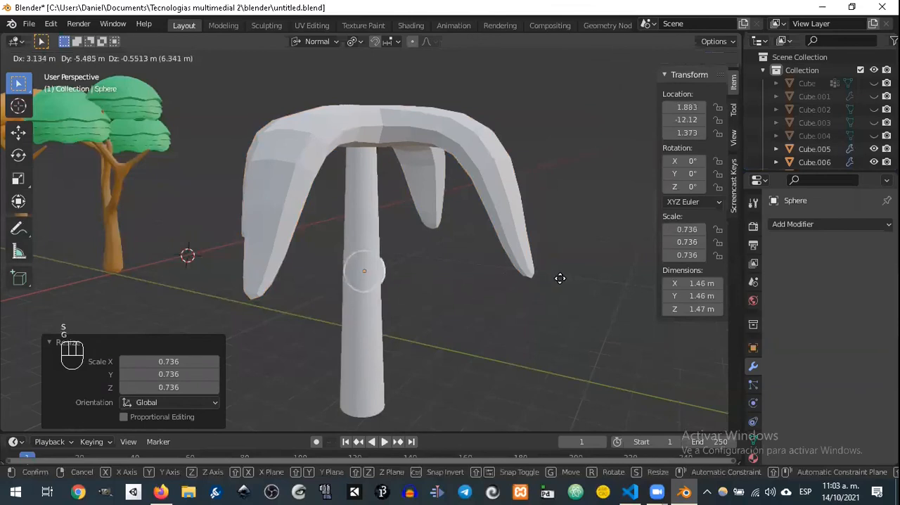
click(575, 267)
middle_drag(575, 267, 517, 248)
key(g)
click(461, 280)
middle_drag(461, 280, 445, 394)
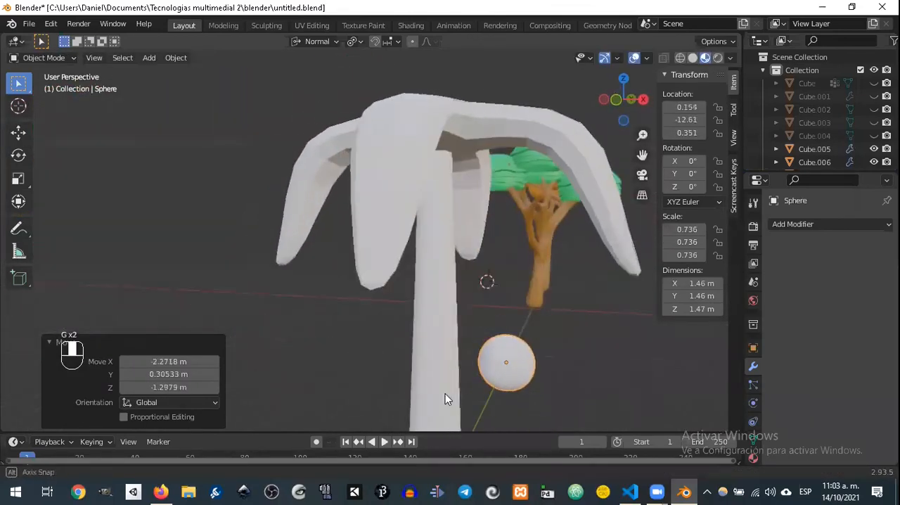
Step: Raise the sphere to just under the palm leaves and set it against the trunk, using the right and front views
middle_drag(535, 364, 538, 363)
key(KP_3)
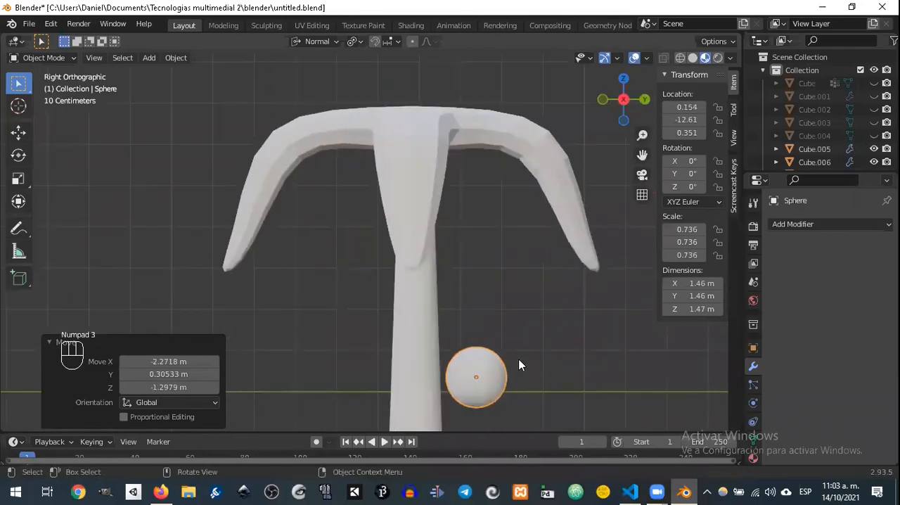
key(g)
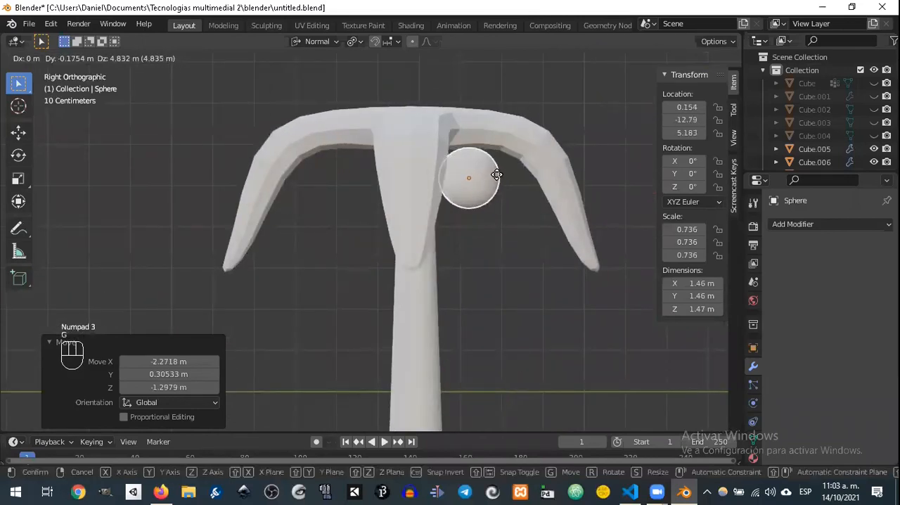
click(496, 195)
key(KP_1)
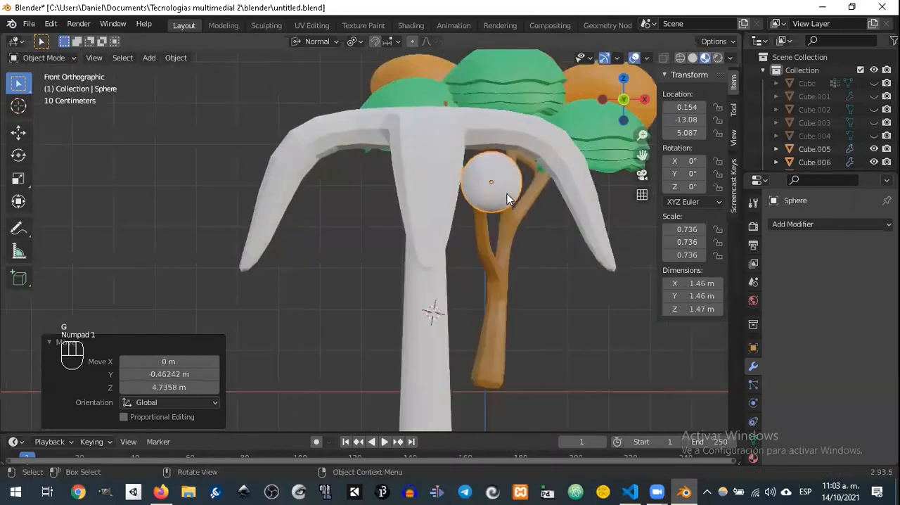
key(g)
click(482, 193)
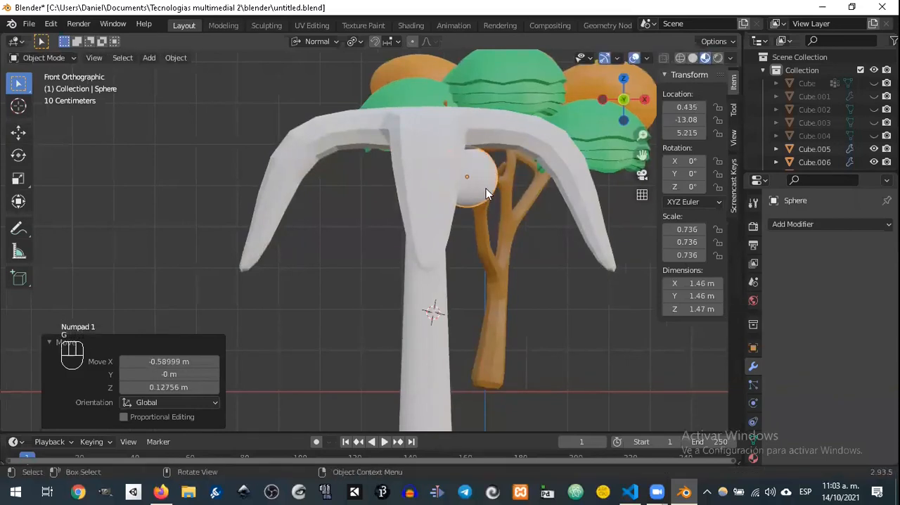
Step: Duplicate the sphere twice, placing one copy below it and another beside that copy to form a coconut cluster
key(shift+d)
click(509, 245)
key(shift+d)
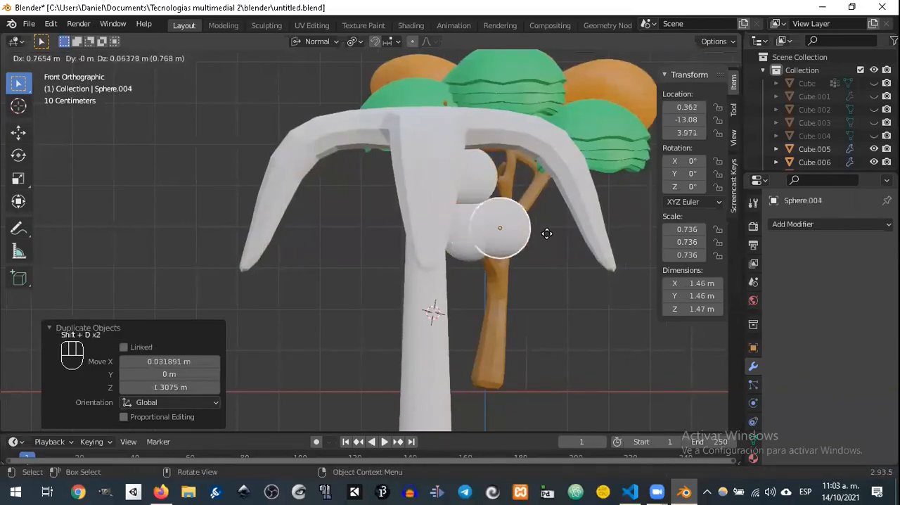
click(548, 224)
middle_drag(549, 224, 509, 229)
Step: Select all three coconut spheres and shift them slightly closer to the trunk
click(501, 192)
shift+click(517, 229)
shift+click(526, 219)
key(g)
click(517, 224)
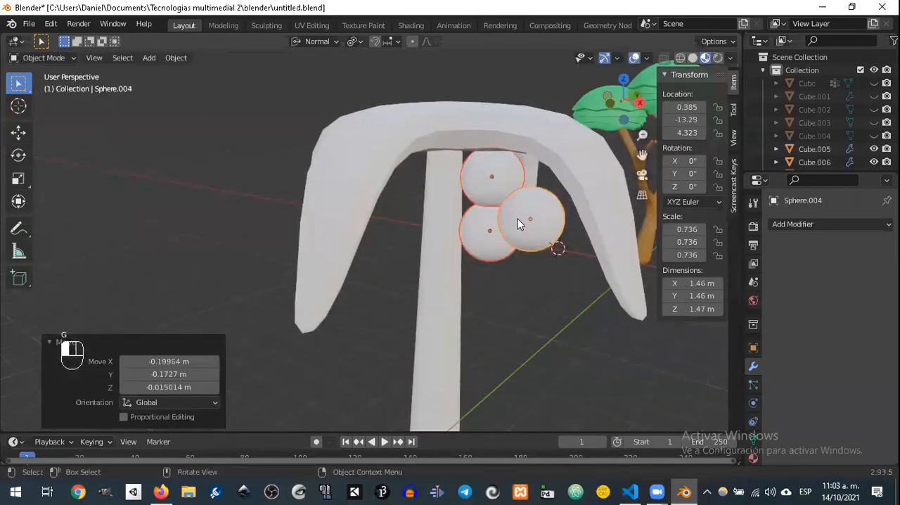
Step: Assign the existing Material.004 to the active coconut and join the three spheres into one object
click(754, 458)
click(777, 280)
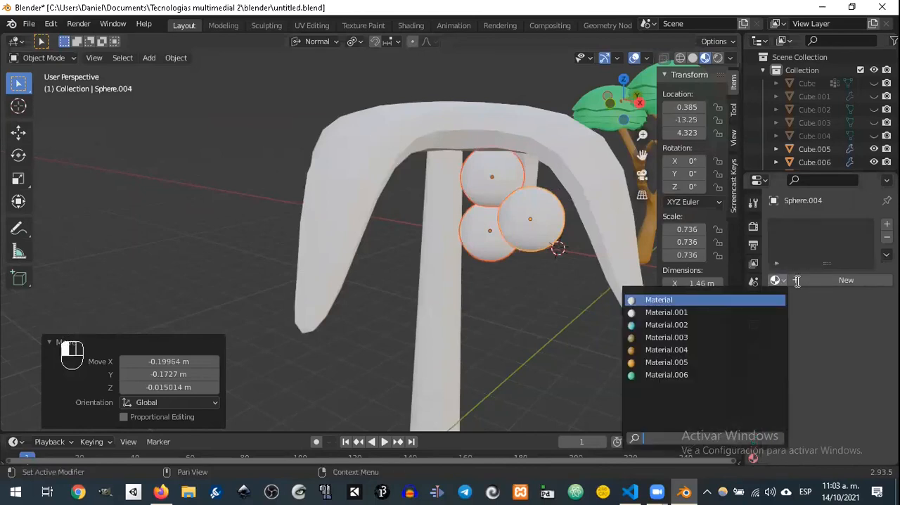
click(714, 350)
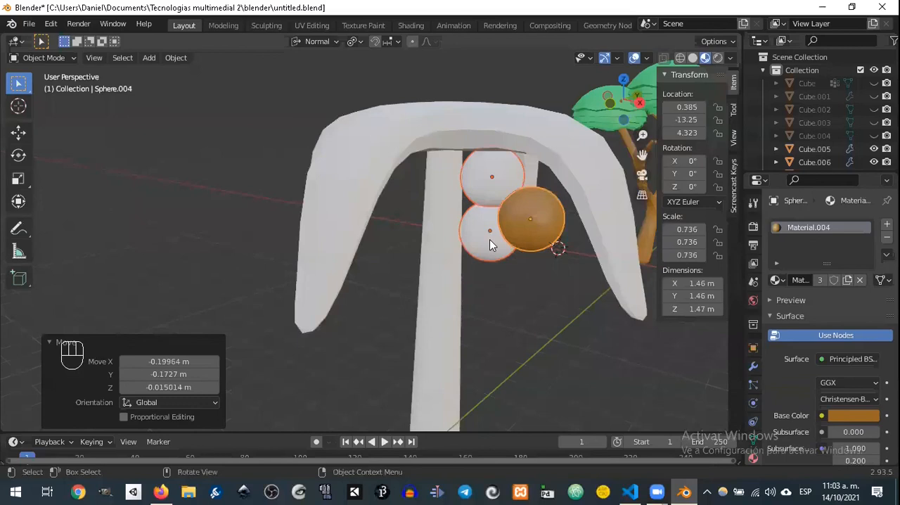
key(ctrl+j)
Step: Select the palm trunk and assign it the existing Material.003
click(448, 266)
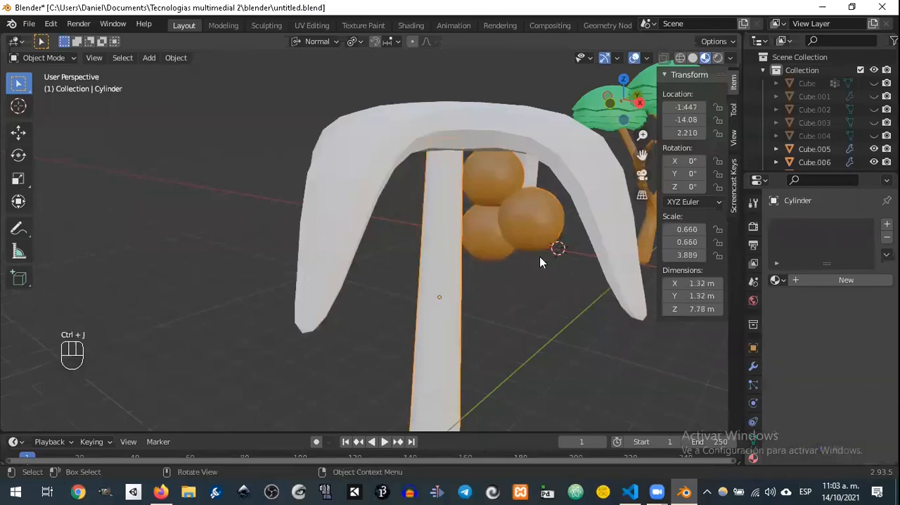
click(777, 280)
click(673, 338)
Step: Select the palm leaves and assign them the existing green Material.006
click(608, 244)
click(776, 280)
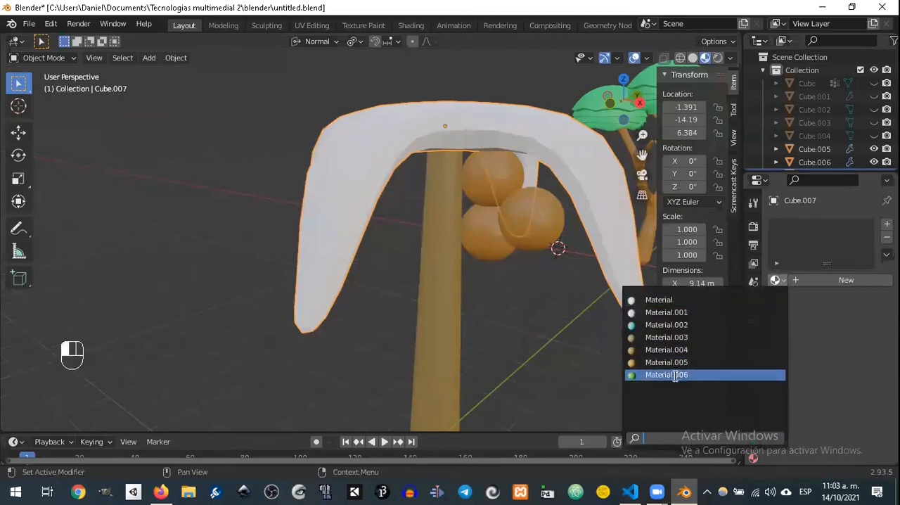
click(674, 375)
scroll(558, 316, down, 5)
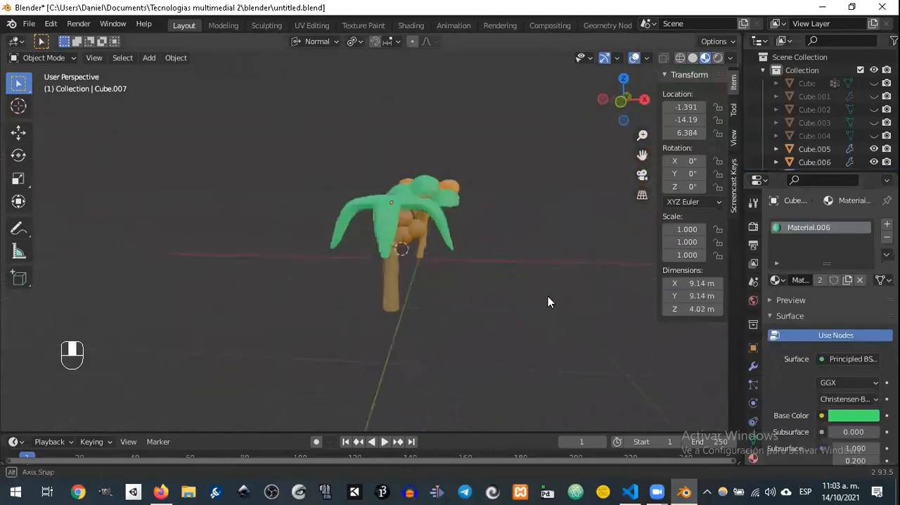